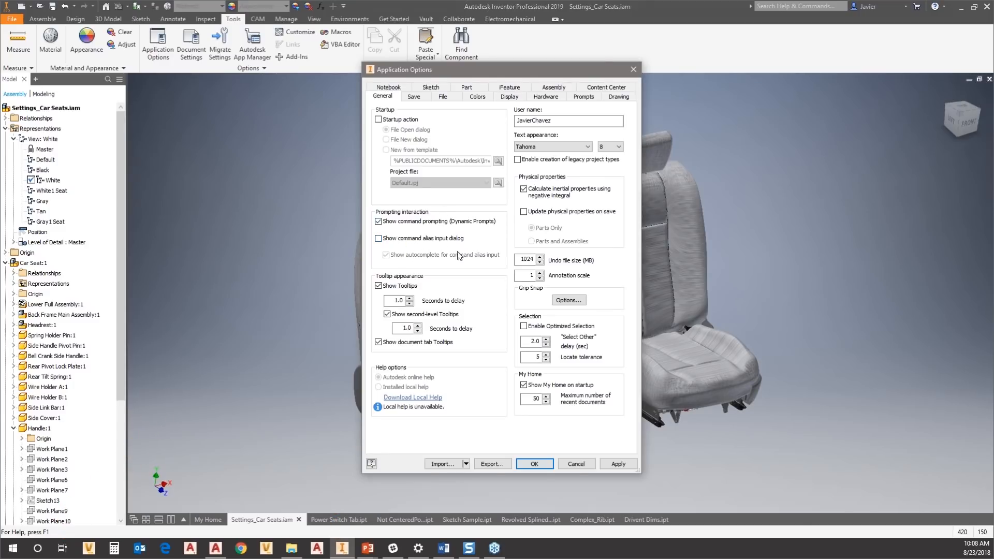
- Accept the application options and create a new part from the Standard.ipt template
{"action": "double_click", "coordinate": [531, 275]}
{"action": "left_click", "coordinate": [535, 463]}
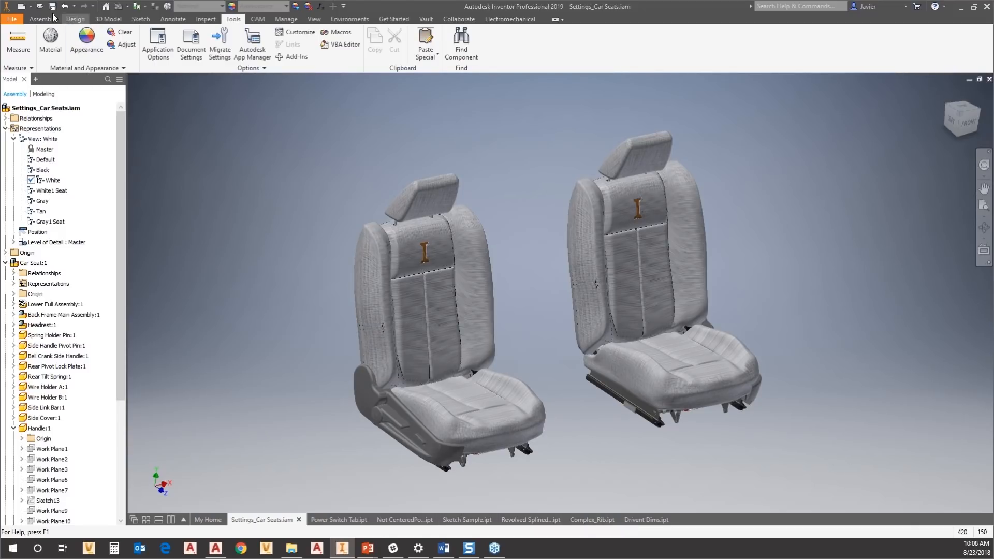
{"action": "left_click", "coordinate": [24, 8]}
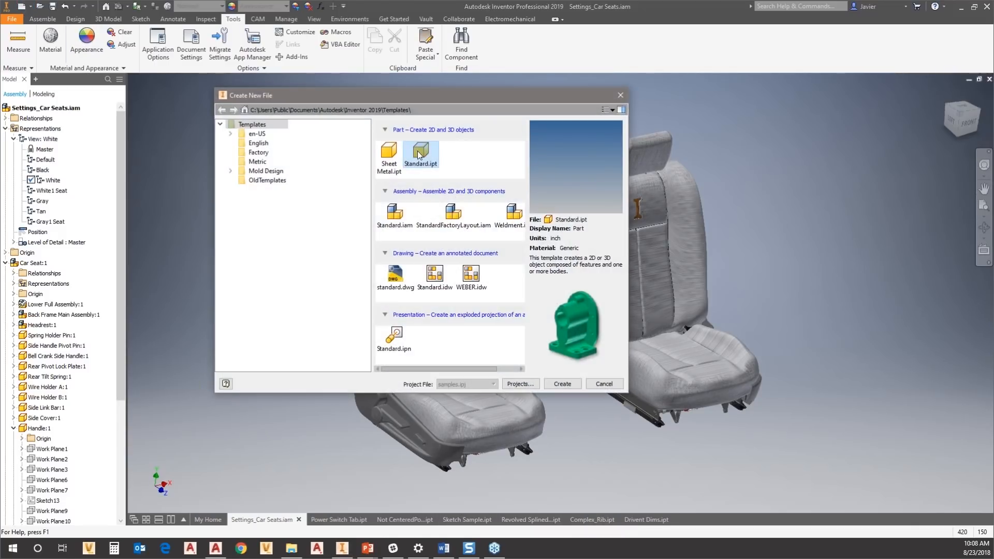
{"action": "left_click", "coordinate": [564, 383]}
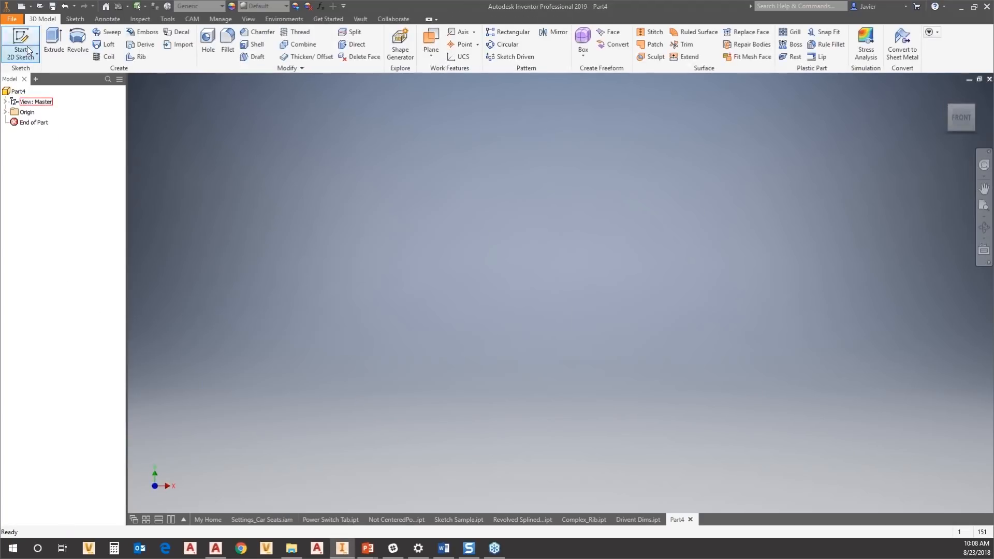
- Start a 2D sketch on the front XY plane and draw two connected slanted lines above and left of the origin
{"action": "left_click", "coordinate": [21, 44]}
{"action": "left_click", "coordinate": [505, 173]}
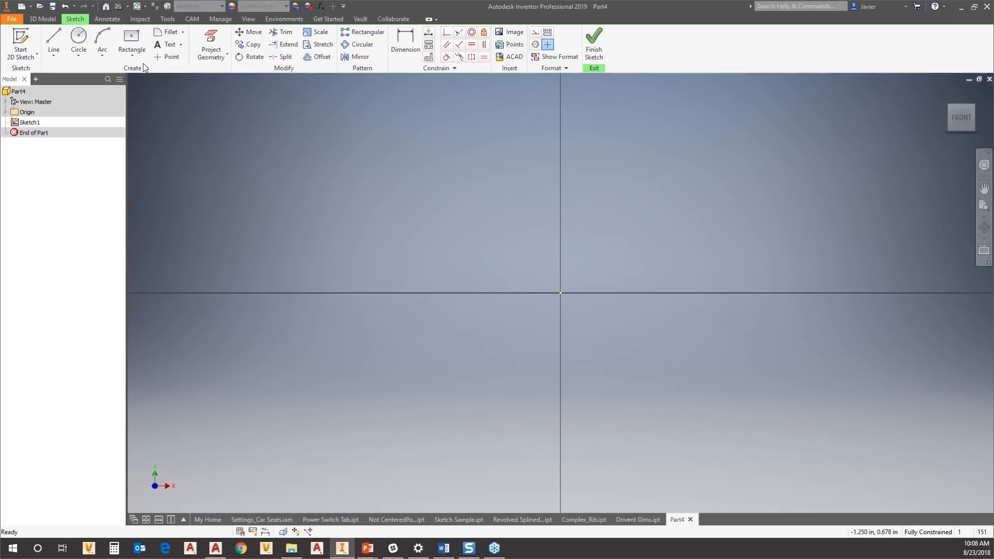
{"action": "key", "text": "l"}
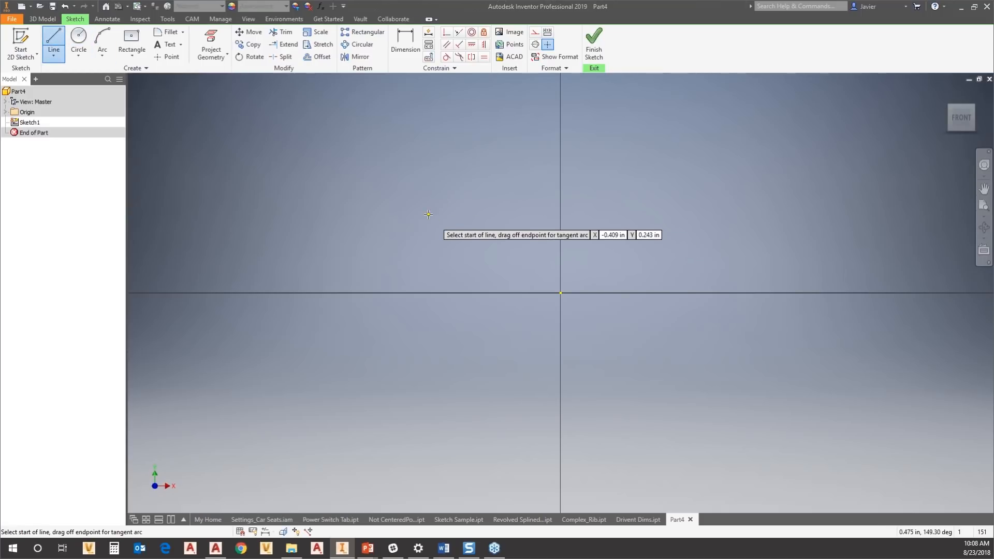
{"action": "left_click", "coordinate": [380, 208]}
{"action": "left_click", "coordinate": [460, 183]}
{"action": "left_click", "coordinate": [508, 231]}
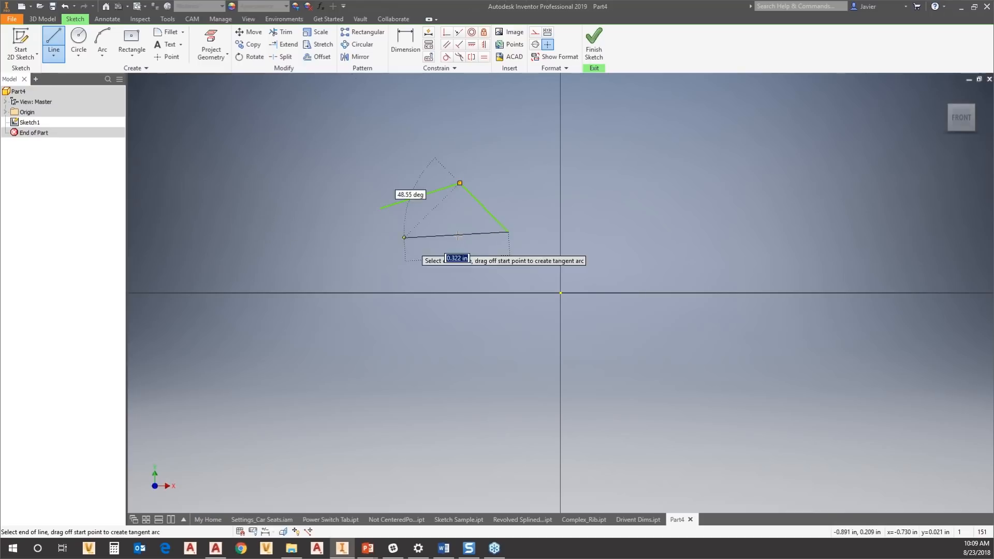
{"action": "key", "text": "Escape"}
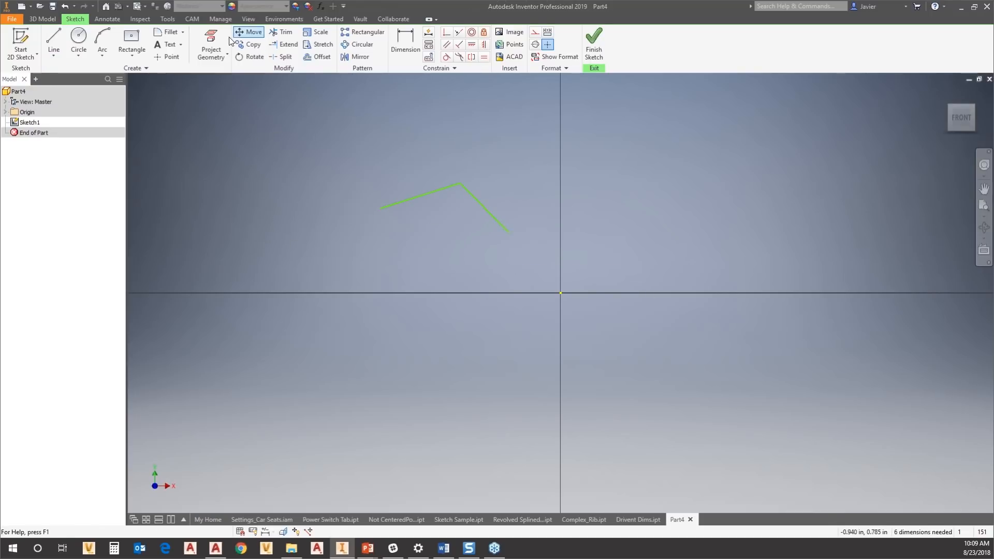
- Set the annotation scale to 2 in the general application options
{"action": "left_click", "coordinate": [167, 18]}
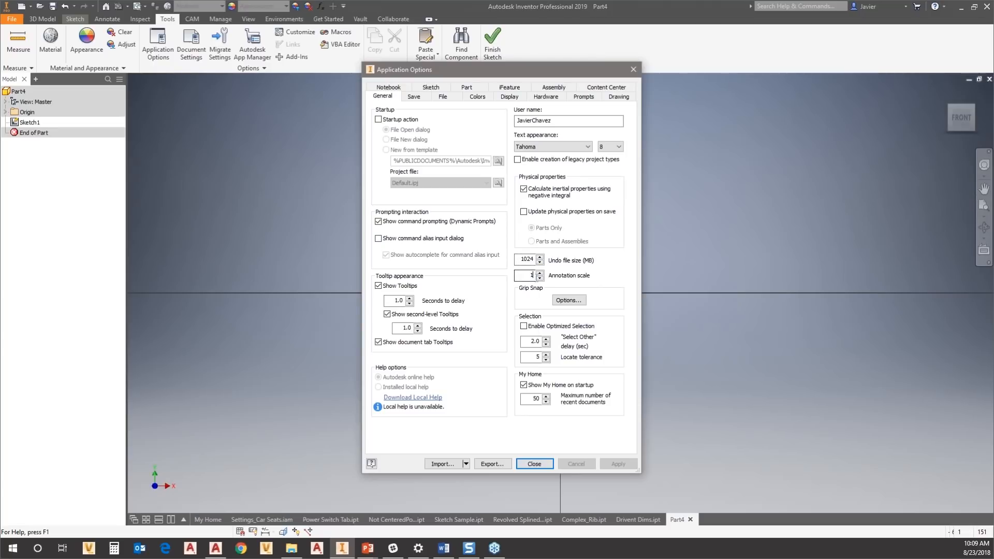
{"action": "type", "text": "2"}
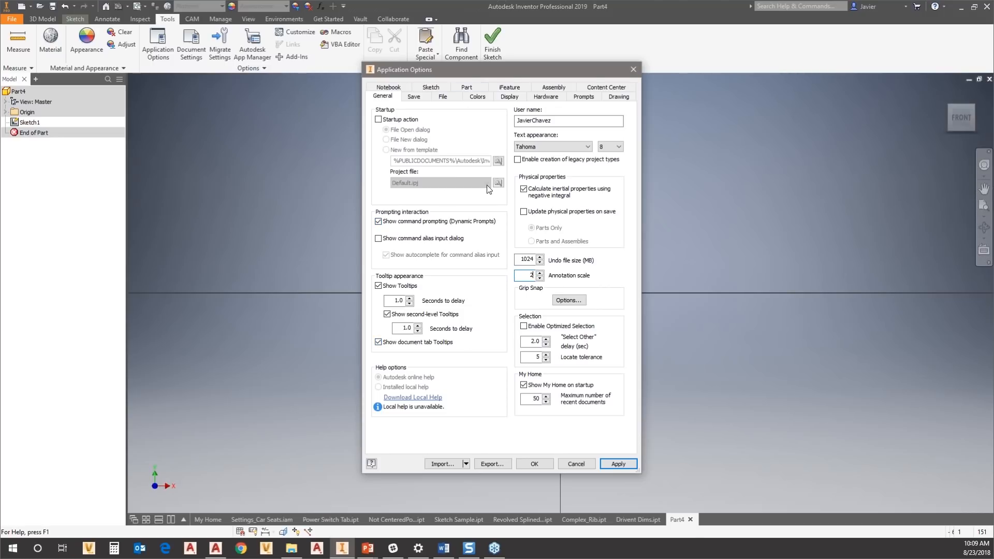
- Review the 2D sketch constraint settings in the application options, including the general and inference options
{"action": "left_click", "coordinate": [433, 87]}
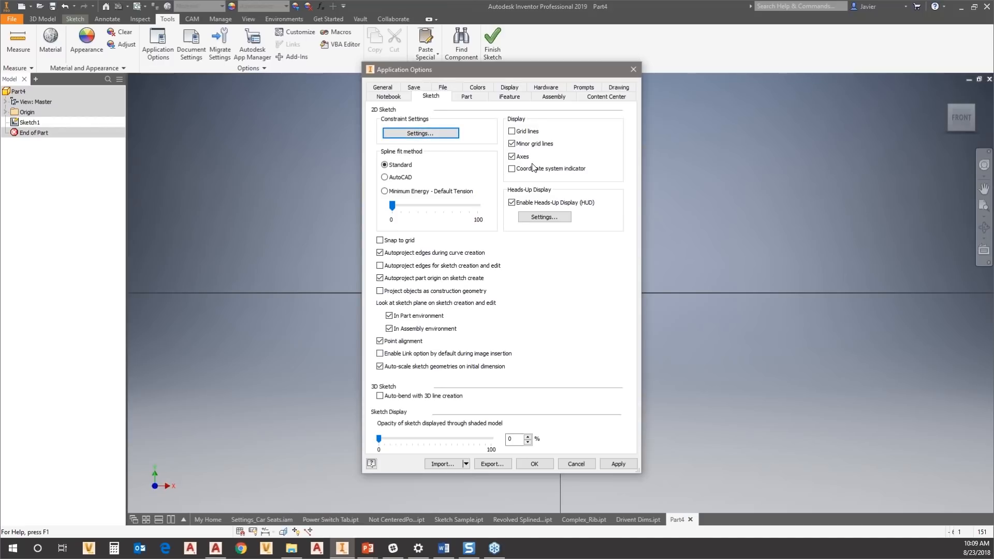
{"action": "left_click", "coordinate": [418, 134]}
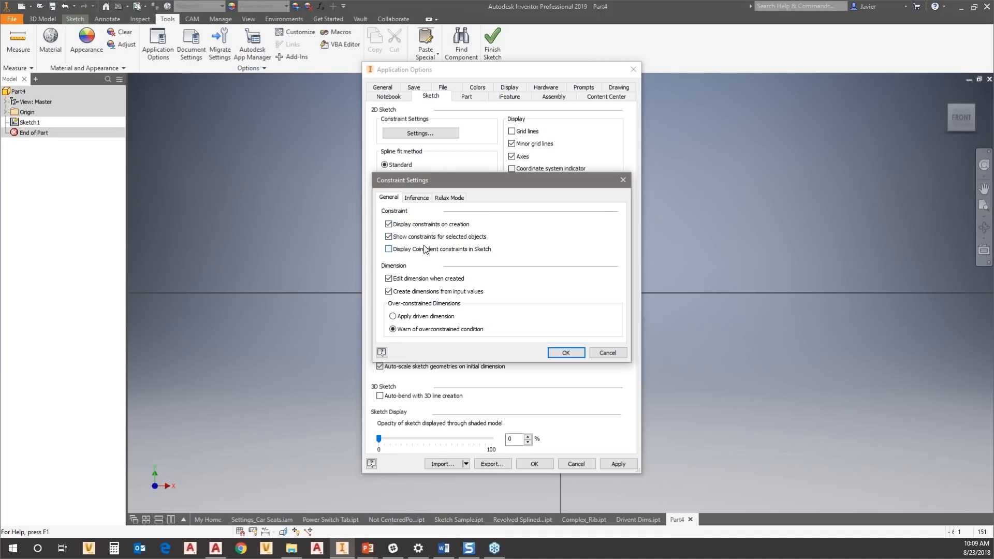
{"action": "left_click", "coordinate": [424, 201]}
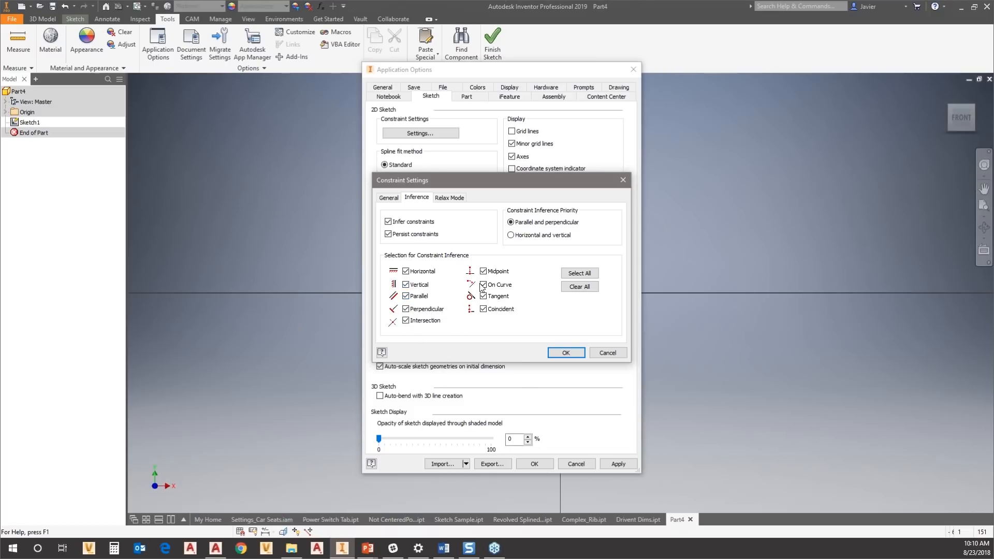
{"action": "left_click", "coordinate": [608, 353]}
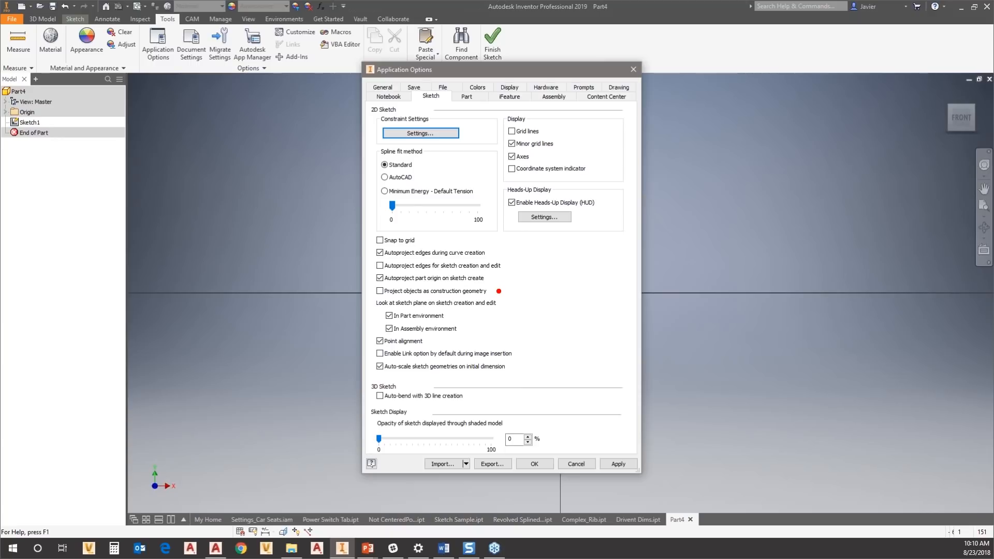
- Disable looking at the sketch plane in part and assembly environments, and set sketch opacity through shaded models to 14%
{"action": "mouse_move", "coordinate": [512, 295]}
{"action": "left_mouse_down", "text": "ctrl"}
{"action": "mouse_move", "coordinate": [379, 324]}
{"action": "mouse_move", "coordinate": [356, 339]}
{"action": "left_mouse_up", "text": "ctrl"}
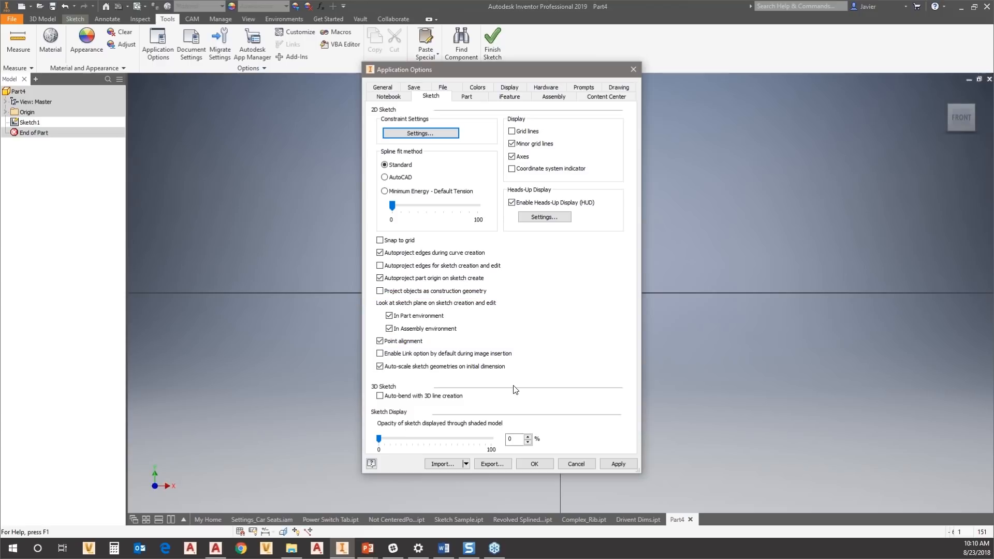
{"action": "left_click", "coordinate": [388, 316]}
{"action": "left_click", "coordinate": [388, 328]}
{"action": "left_click_drag", "start_coordinate": [378, 439], "coordinate": [395, 439]}
{"action": "left_click", "coordinate": [535, 464]}
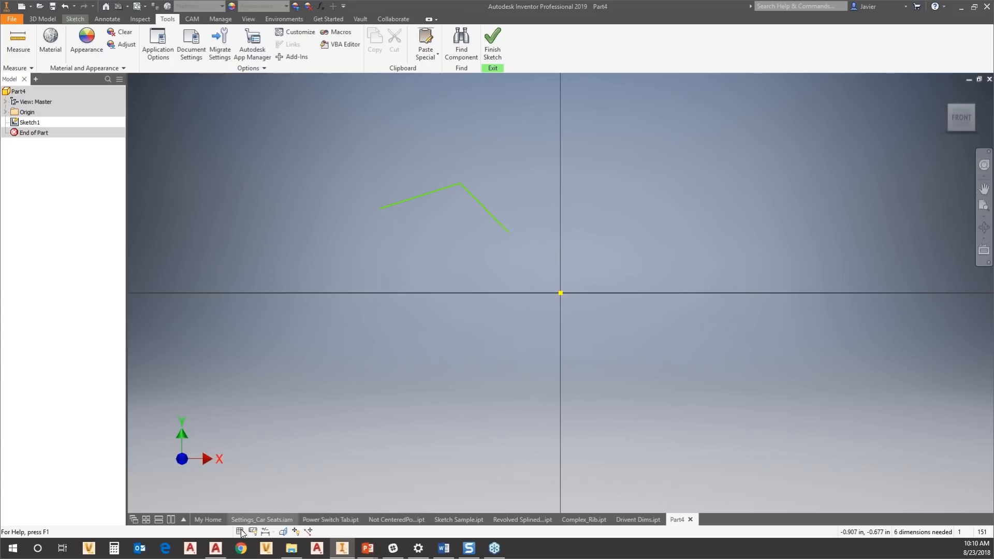
- In Settings_Car Seats.iam, activate the White1 Seat view representation and make the Handle Rib sketch of Handle:1 visible
{"action": "left_click", "coordinate": [260, 519]}
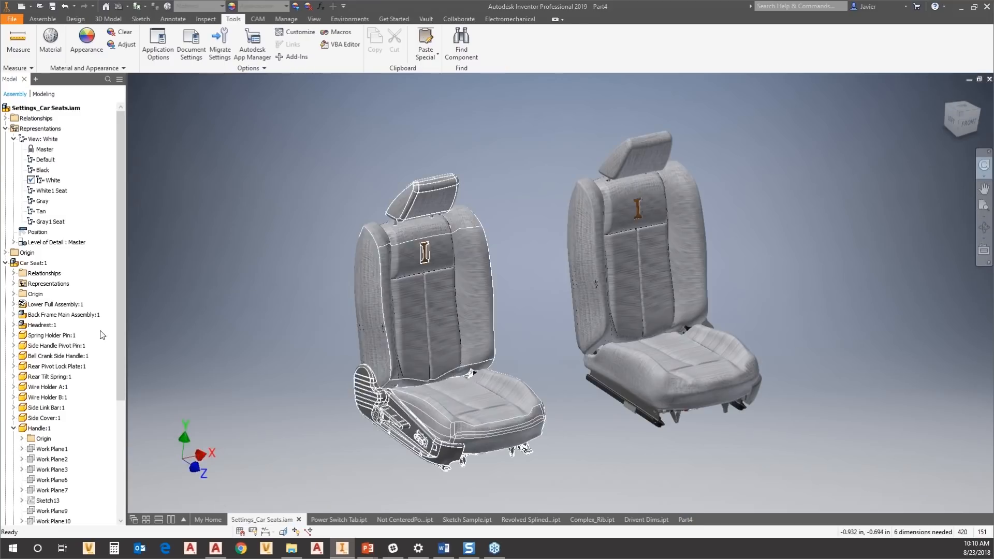
{"action": "double_click", "coordinate": [54, 191]}
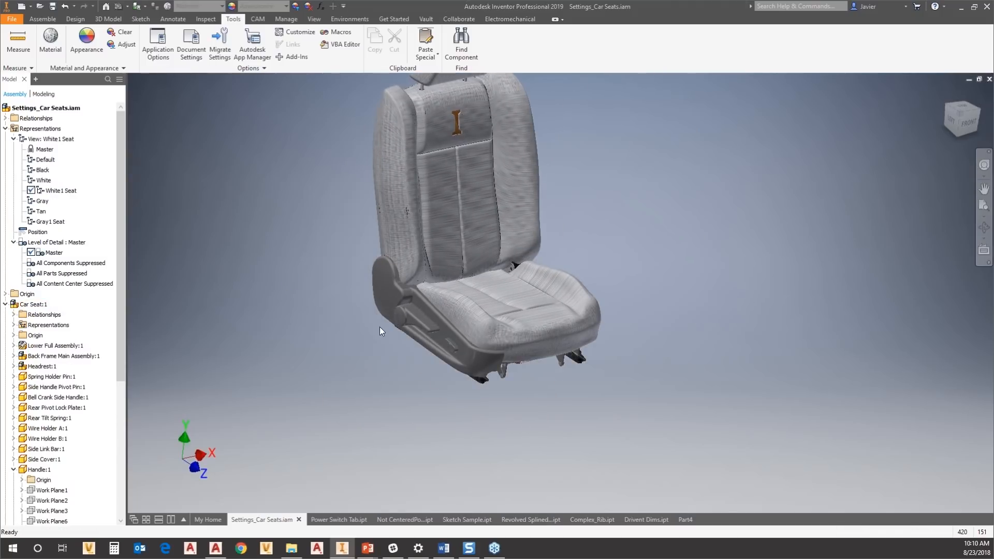
{"action": "scroll", "coordinate": [379, 328], "scroll_direction": "down", "scroll_amount": 5}
{"action": "scroll", "coordinate": [123, 330], "scroll_direction": "down", "scroll_amount": 7}
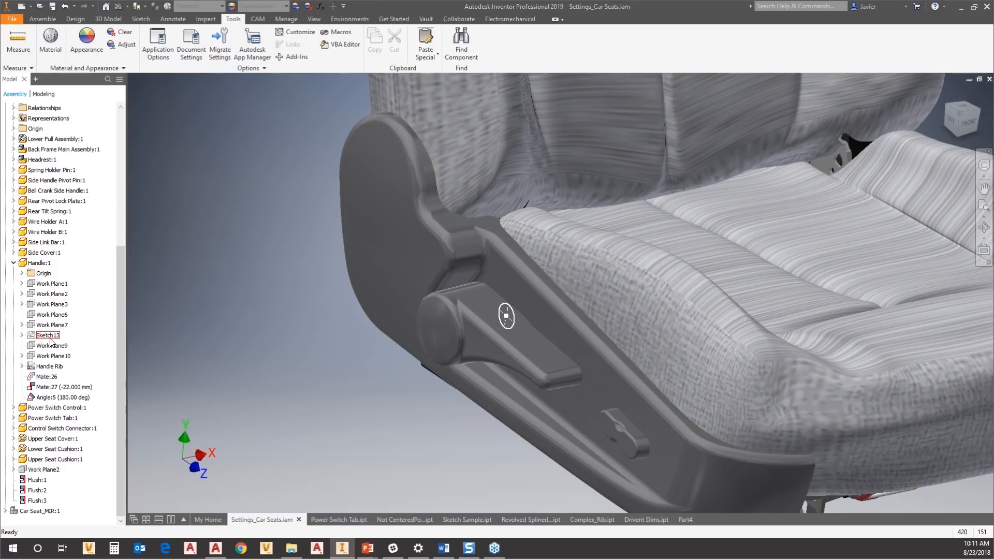
{"action": "right_click", "coordinate": [50, 368]}
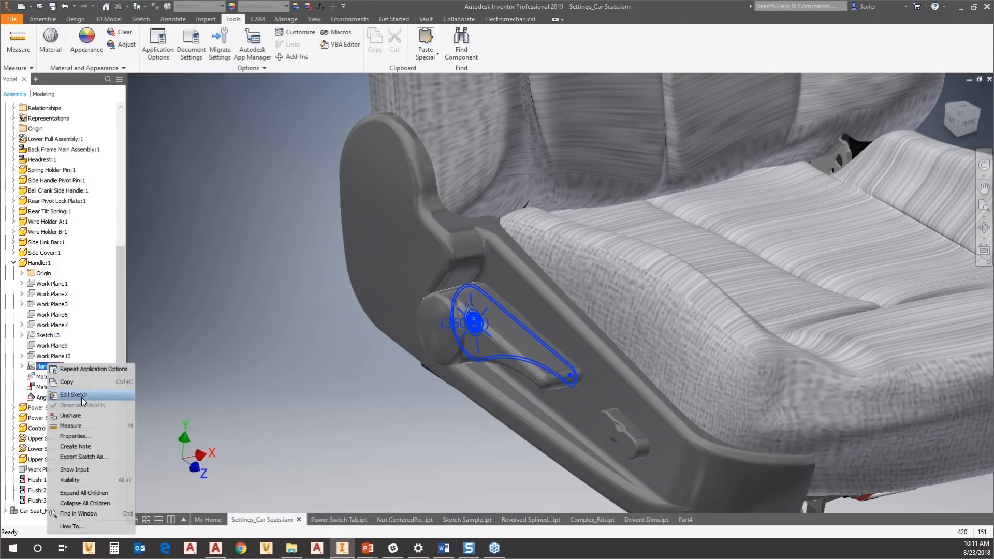
{"action": "left_click", "coordinate": [68, 480]}
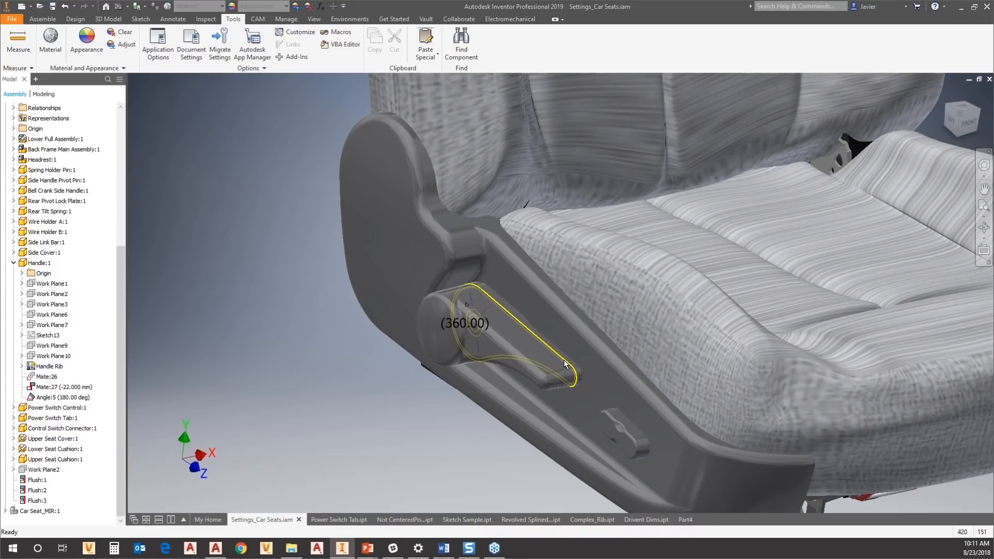
- Set the opacity of sketches displayed through the shaded model to 0% in the application options and apply it
{"action": "left_click", "coordinate": [158, 46]}
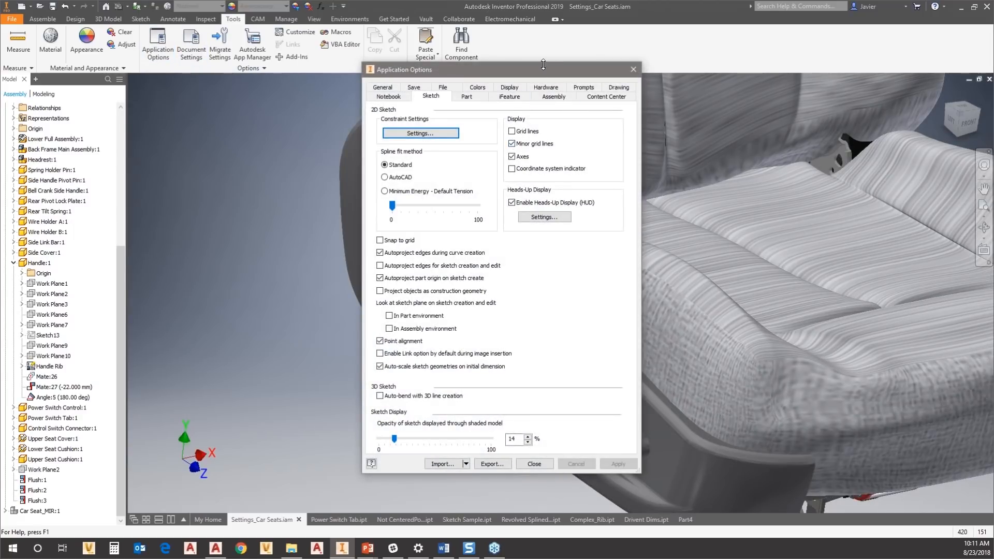
{"action": "left_click_drag", "start_coordinate": [542, 69], "coordinate": [864, 14]}
{"action": "left_click_drag", "start_coordinate": [717, 391], "coordinate": [701, 391]}
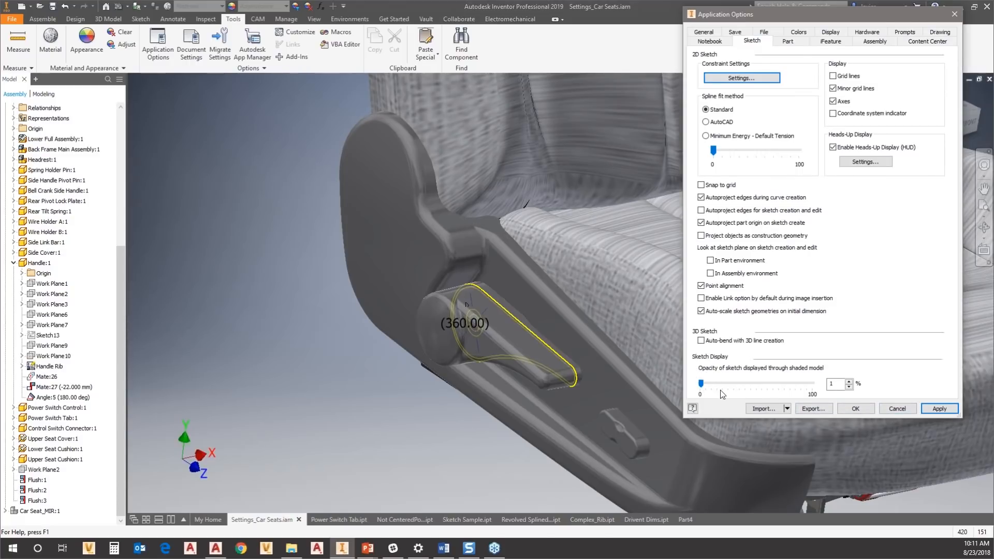
{"action": "left_click_drag", "start_coordinate": [704, 384], "coordinate": [696, 384]}
{"action": "left_click", "coordinate": [933, 412]}
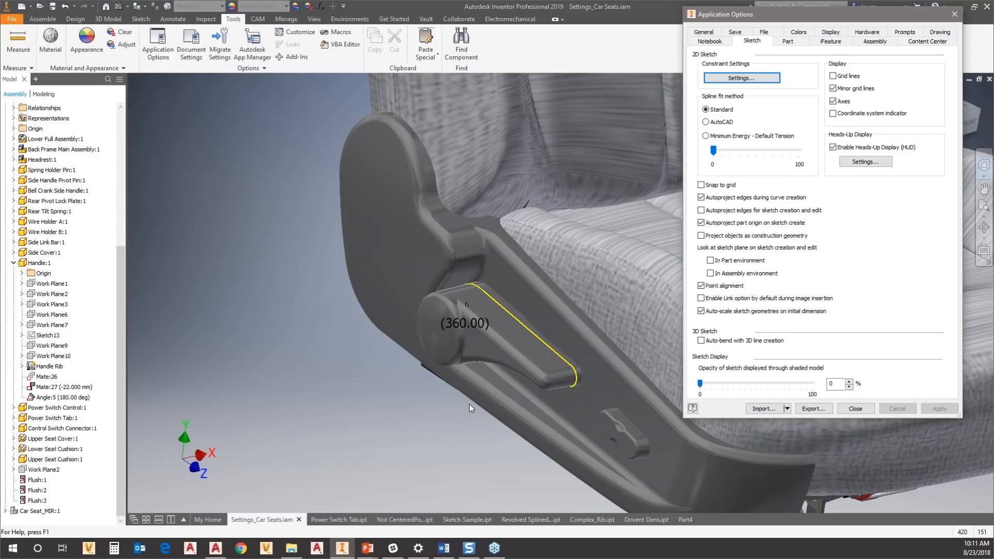
- Set the opacity of sketches displayed through the shaded model to 15%, apply it and close the application options
{"action": "mouse_move", "coordinate": [700, 383]}
{"action": "left_mouse_down"}
{"action": "mouse_move", "coordinate": [728, 385]}
{"action": "mouse_move", "coordinate": [716, 385]}
{"action": "left_mouse_up"}
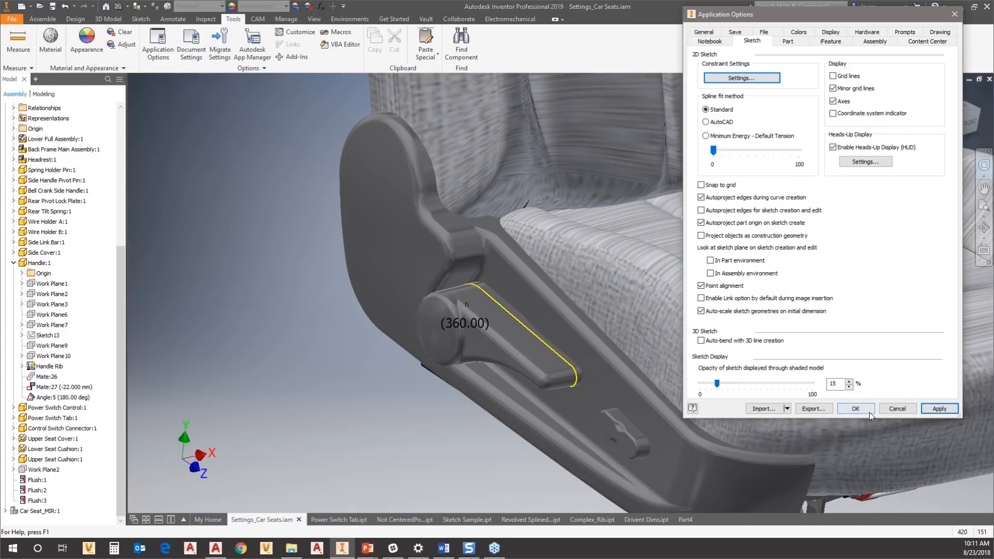
{"action": "left_click", "coordinate": [940, 409]}
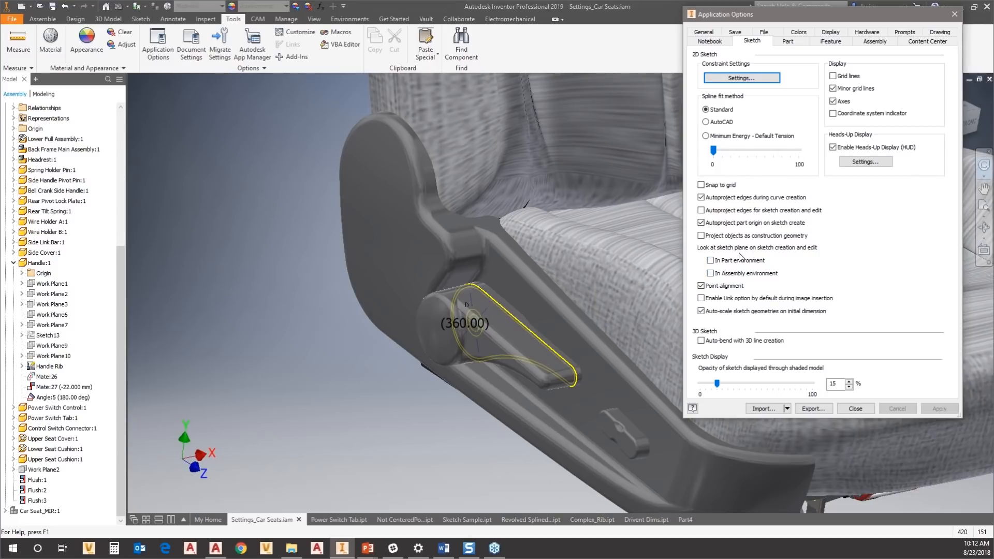
{"action": "left_click", "coordinate": [854, 408]}
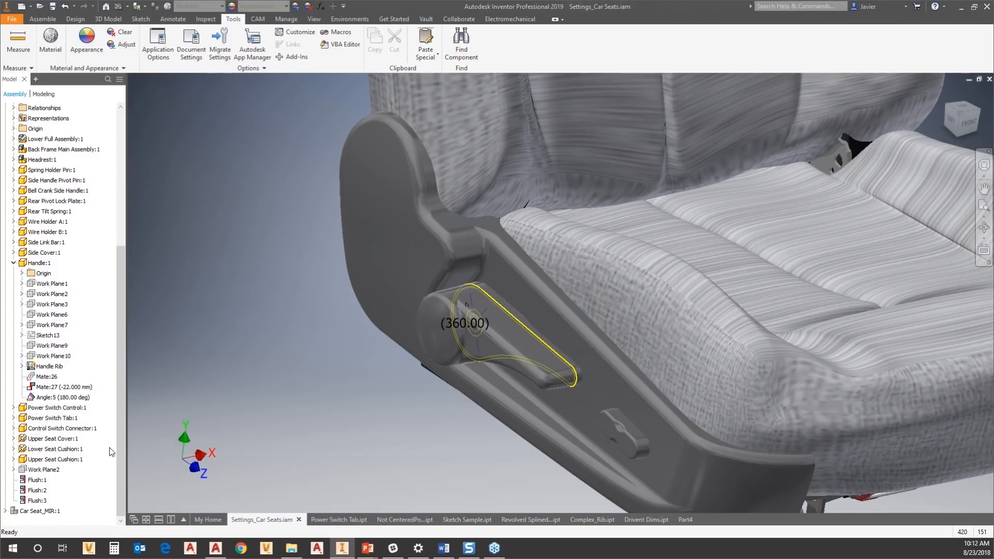
- Open the Handle Rib sketch for editing and examine it squarely from the left view
{"action": "left_click", "coordinate": [46, 366]}
{"action": "double_click", "coordinate": [46, 366]}
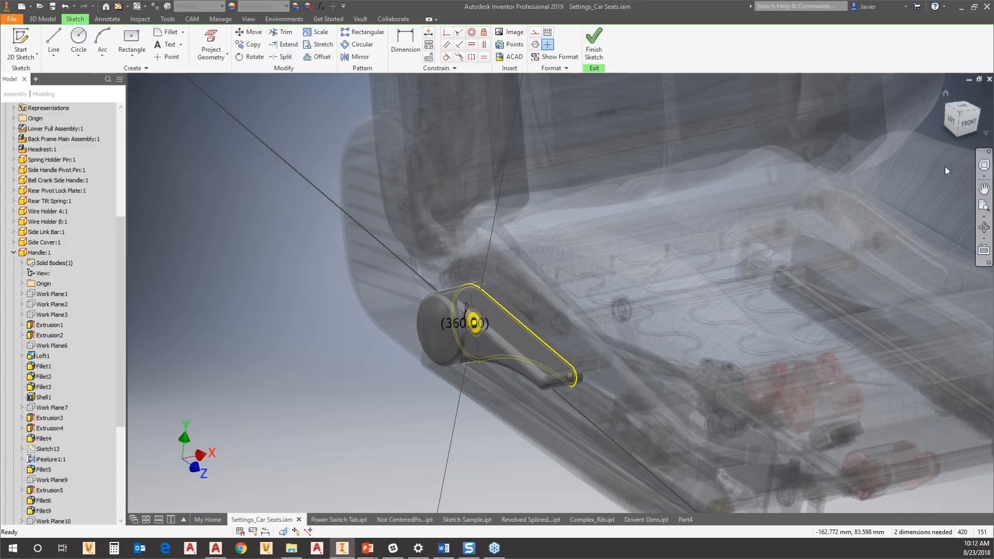
{"action": "left_click", "coordinate": [954, 120]}
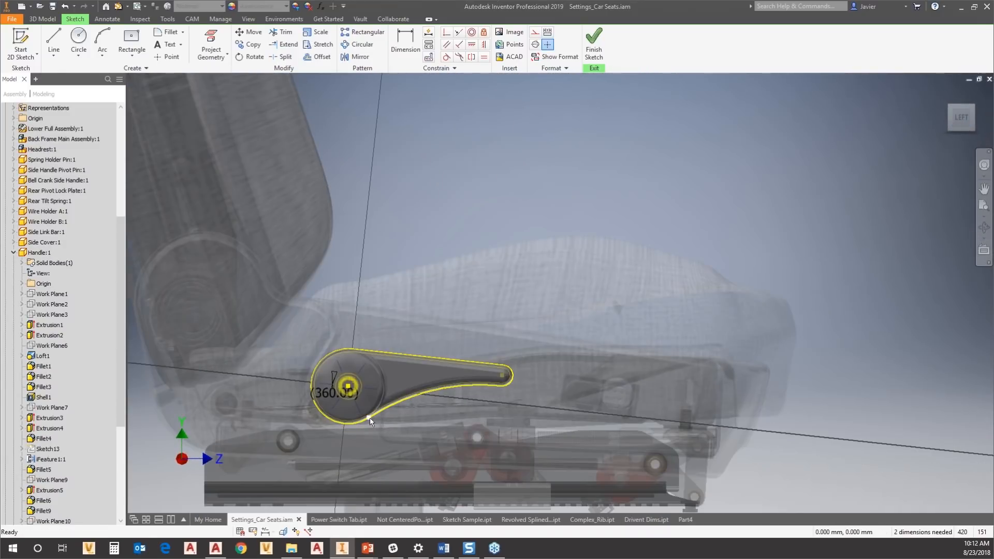
{"action": "scroll", "coordinate": [371, 422], "scroll_direction": "down", "scroll_amount": 3}
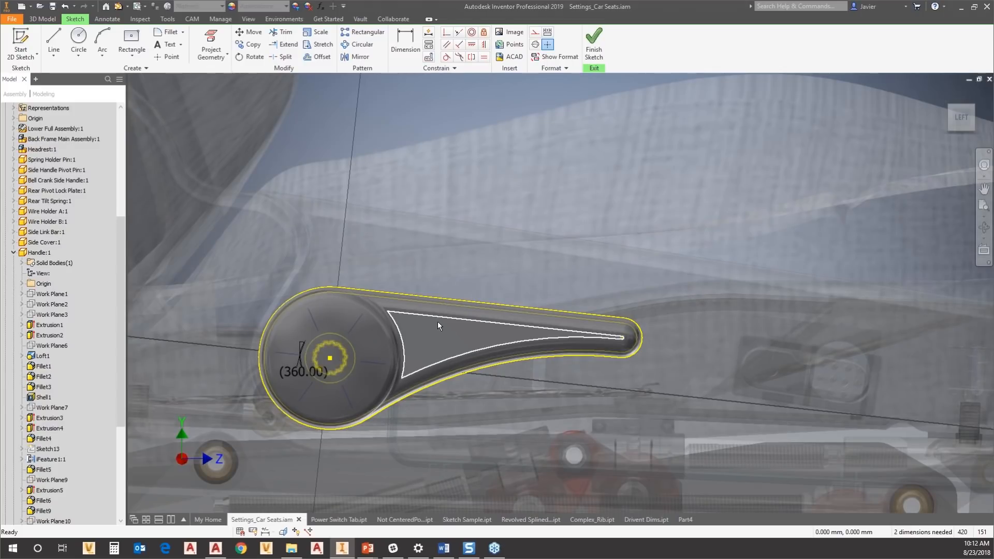
{"action": "mouse_move", "coordinate": [454, 337]}
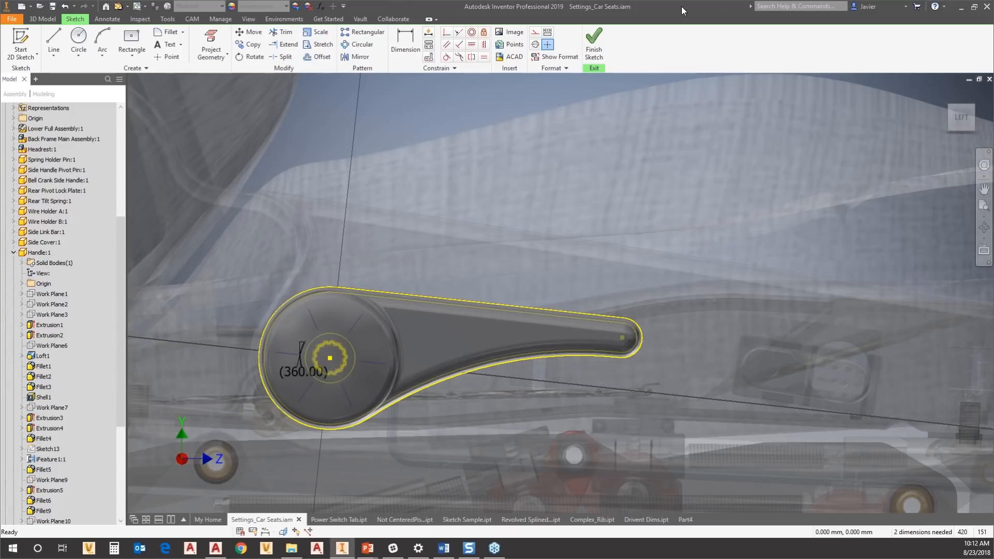
- Leave the Handle Rib sketch, inspect the handle in an isometric view and return to the car seat assembly
{"action": "left_click", "coordinate": [948, 98]}
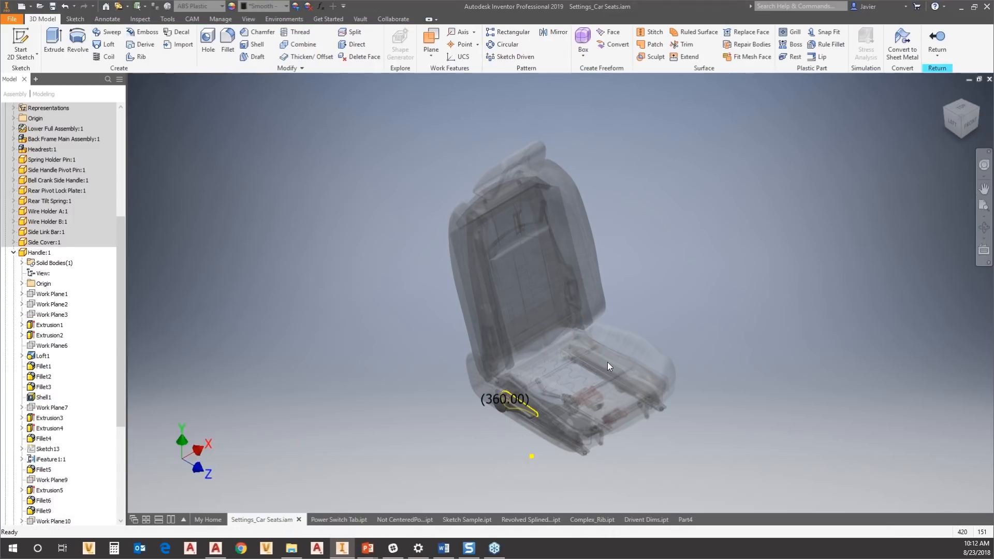
{"action": "scroll", "coordinate": [477, 390], "scroll_direction": "up", "scroll_amount": 4}
{"action": "scroll", "coordinate": [558, 395], "scroll_direction": "up", "scroll_amount": 5}
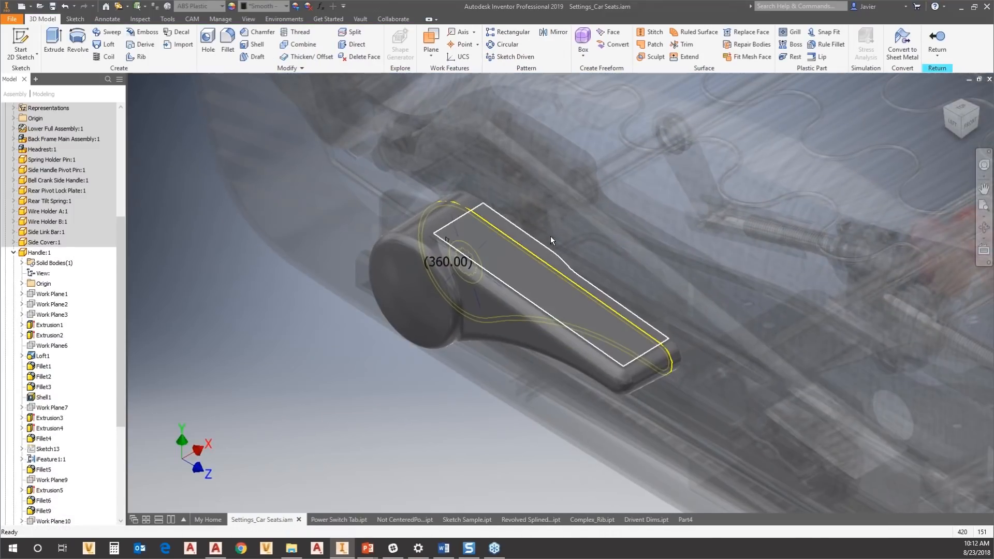
{"action": "left_click", "coordinate": [937, 39]}
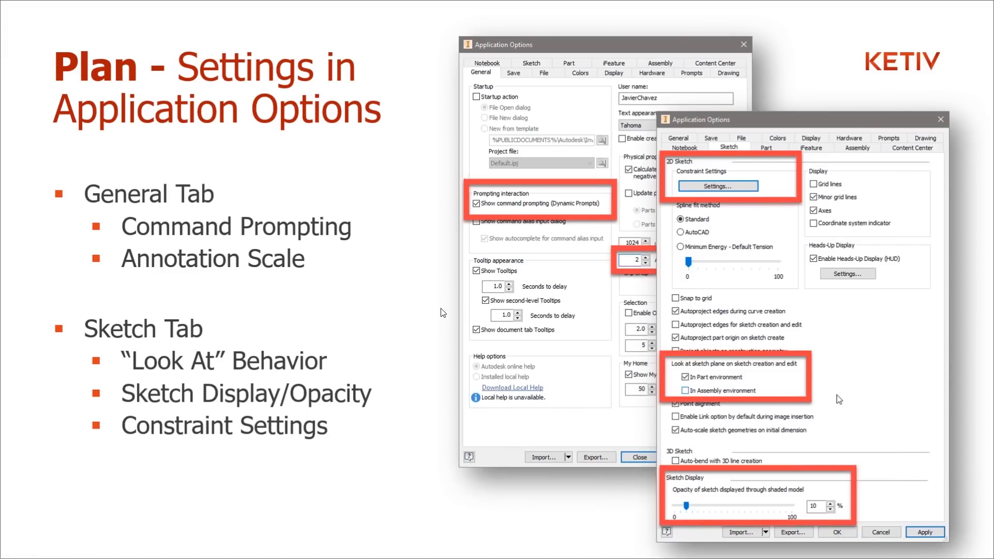
{"action": "left_click", "coordinate": [443, 312]}
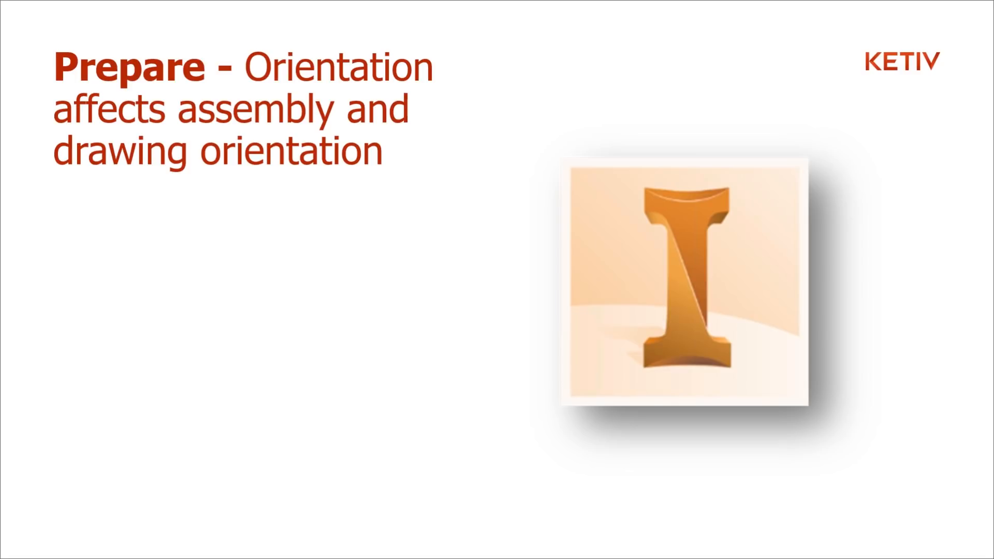
{"action": "left_click", "coordinate": [322, 233]}
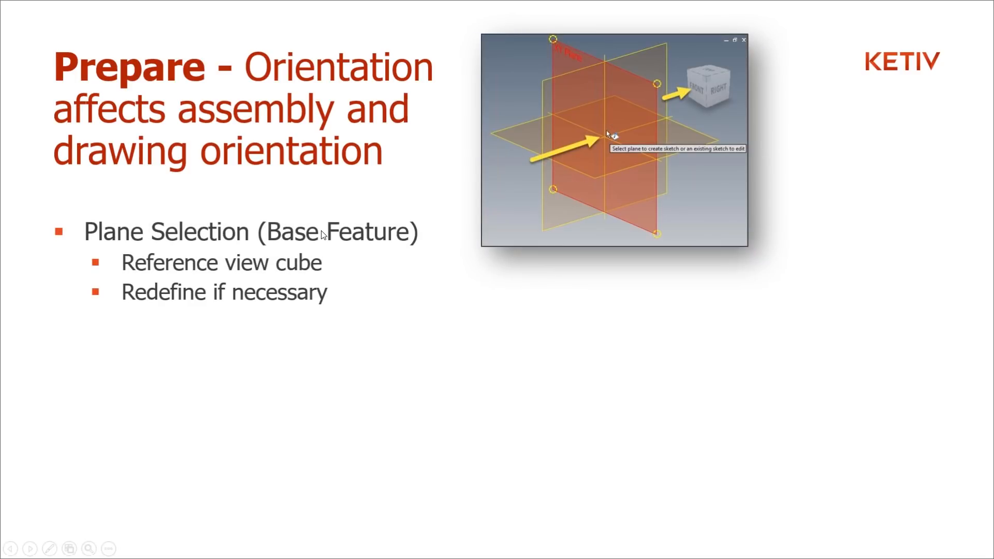
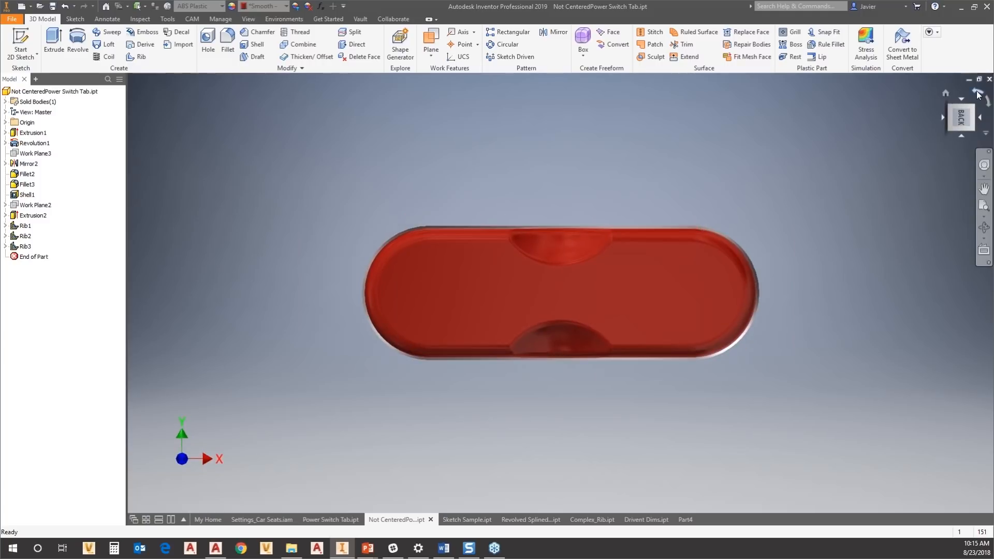
- Turn the off-centre power switch tab upright and examine its ribbed side squarely from the front
{"action": "left_click", "coordinate": [978, 95]}
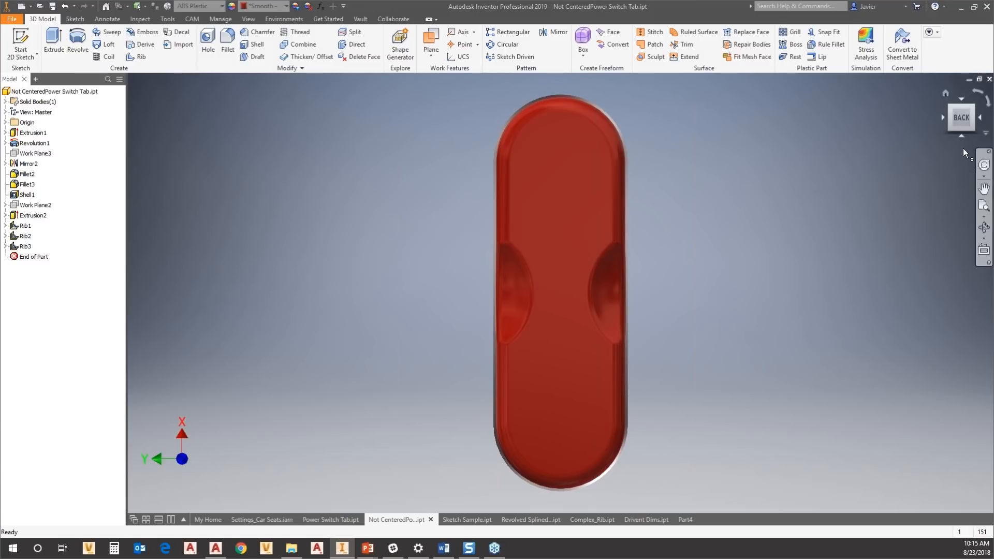
{"action": "left_click", "coordinate": [980, 119]}
{"action": "left_click", "coordinate": [979, 119]}
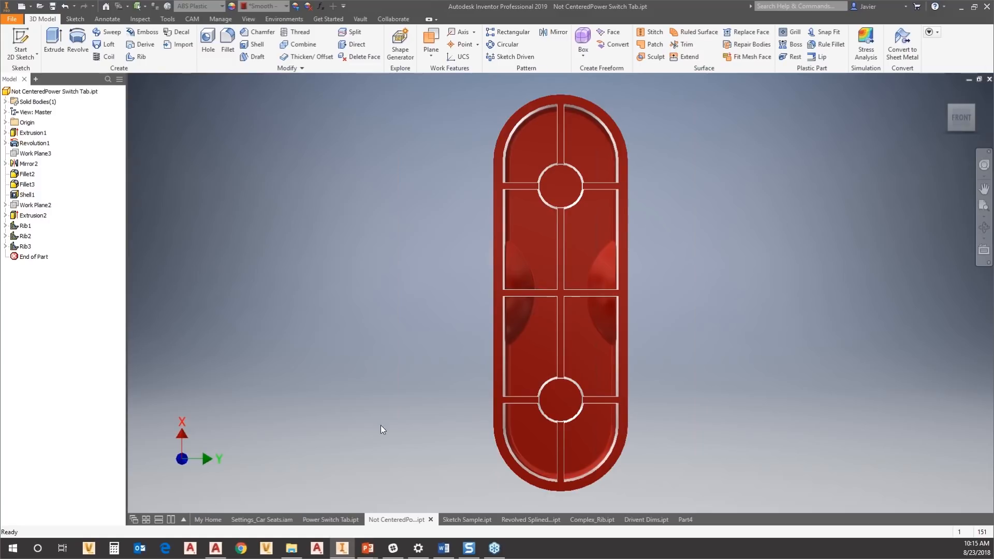
- Create a new drawing and start a base view of the Not CenteredPower Switch Tab part
{"action": "left_click", "coordinate": [30, 6]}
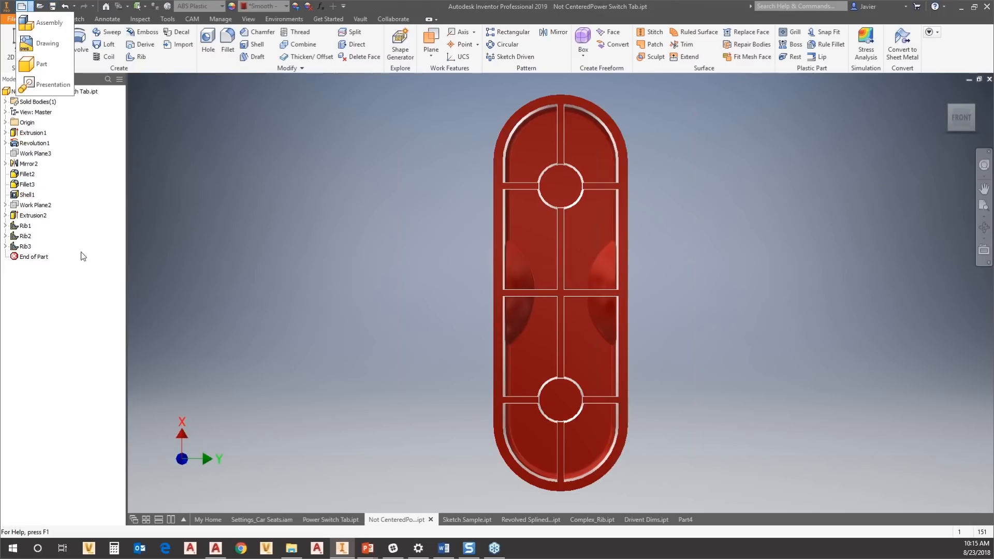
{"action": "left_click", "coordinate": [38, 62]}
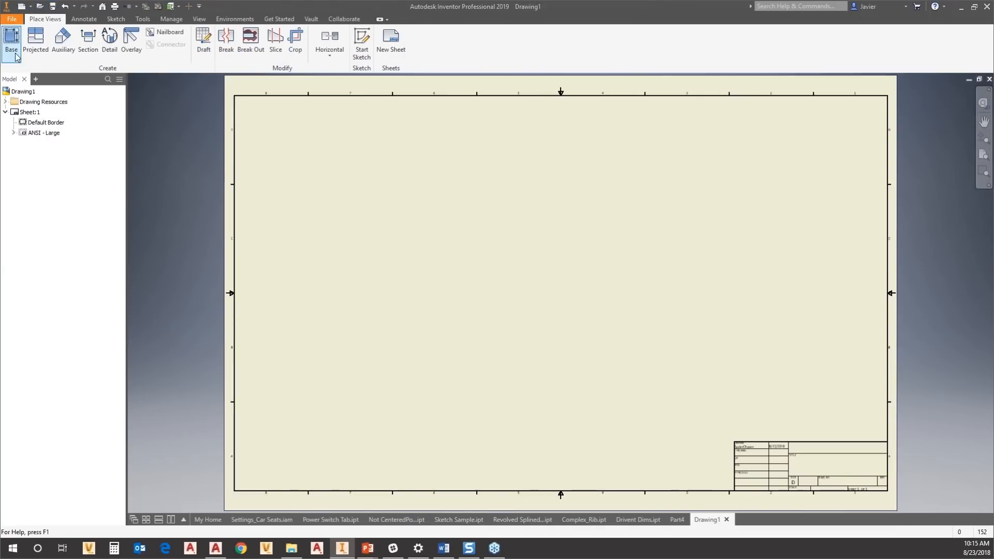
{"action": "left_click", "coordinate": [15, 54]}
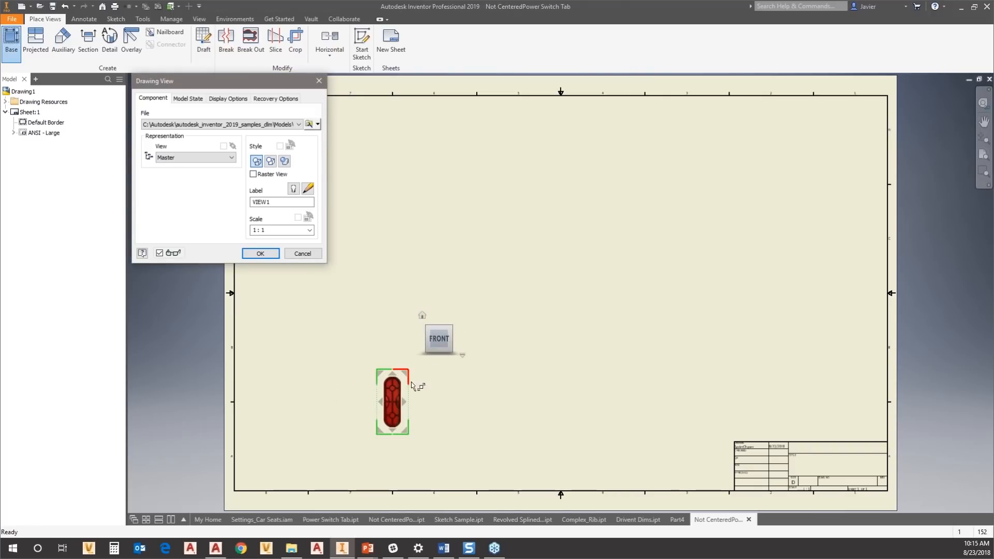
- Place the tab's front view upright on the left half of the sheet, shaded at 5:1 scale, with the preview turned off
{"action": "left_click", "coordinate": [465, 322]}
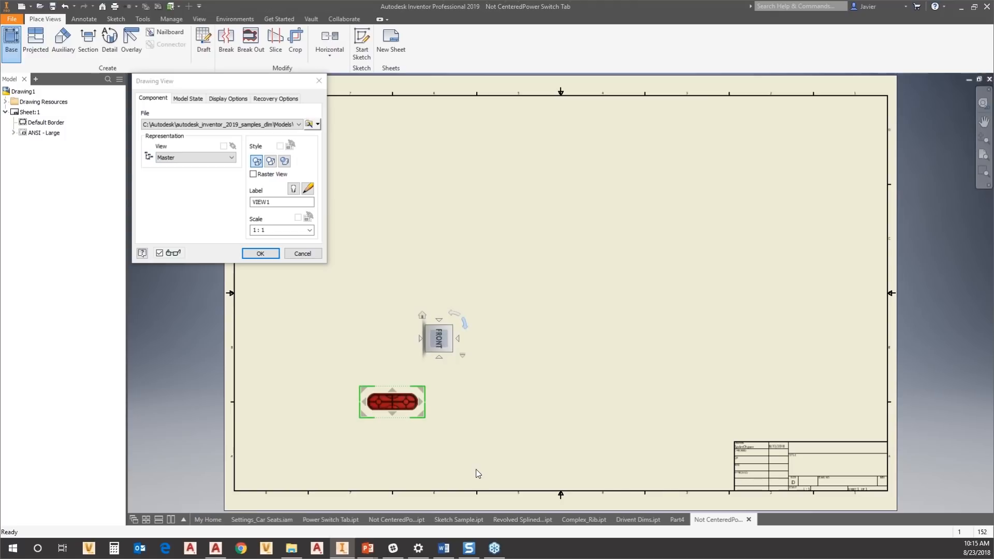
{"action": "left_click", "coordinate": [160, 253]}
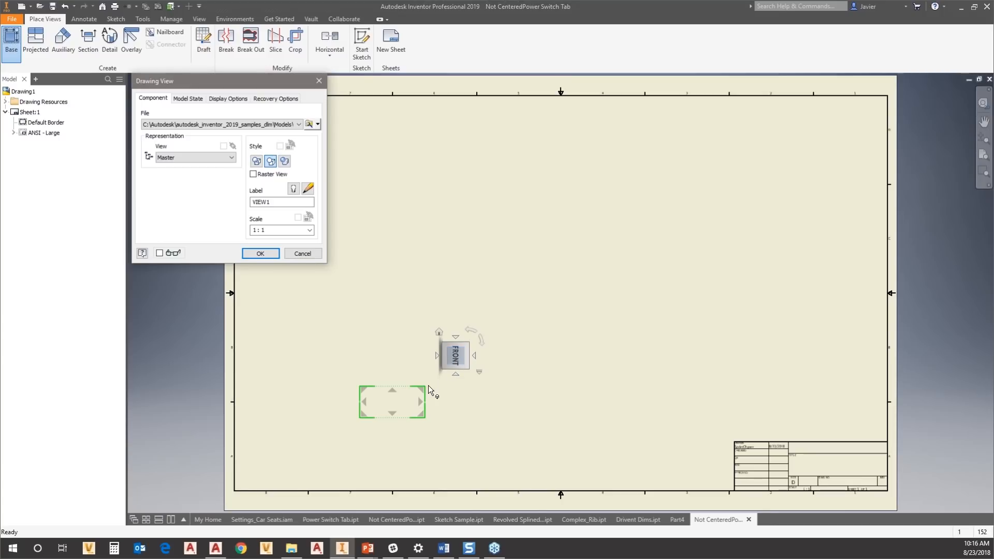
{"action": "left_click_drag", "start_coordinate": [425, 387], "coordinate": [510, 325]}
{"action": "left_click", "coordinate": [284, 161]}
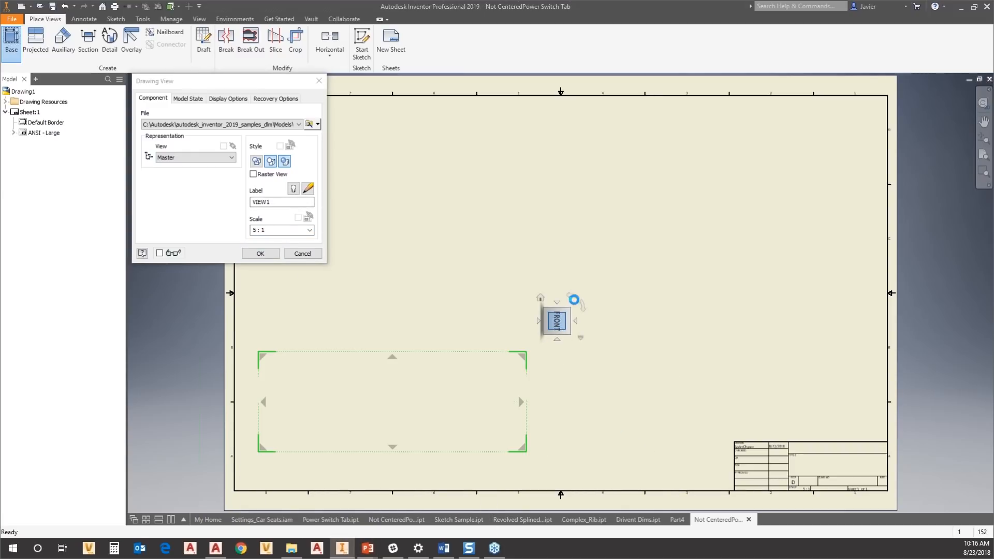
{"action": "left_click", "coordinate": [573, 296]}
{"action": "left_click_drag", "start_coordinate": [405, 393], "coordinate": [401, 270]}
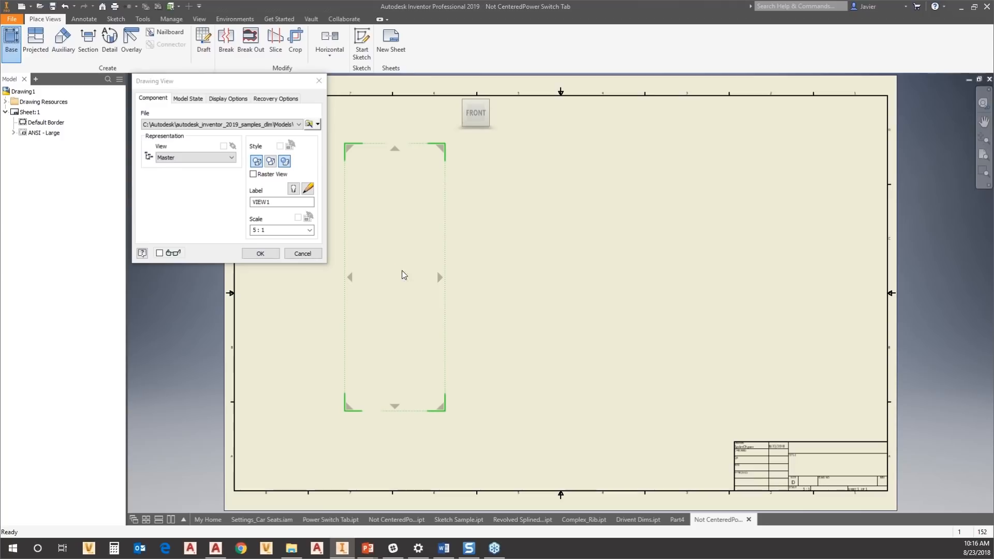
{"action": "left_click", "coordinate": [261, 253]}
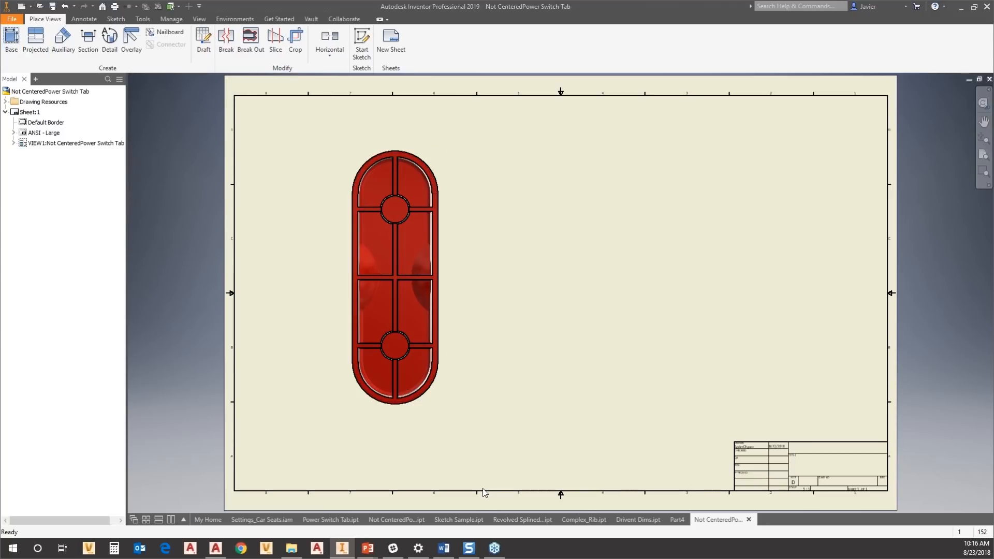
- Place a second base view, of Power Switch Tab.ipt, horizontally on the right half of the sheet at 5:1 scale
{"action": "left_click", "coordinate": [11, 38]}
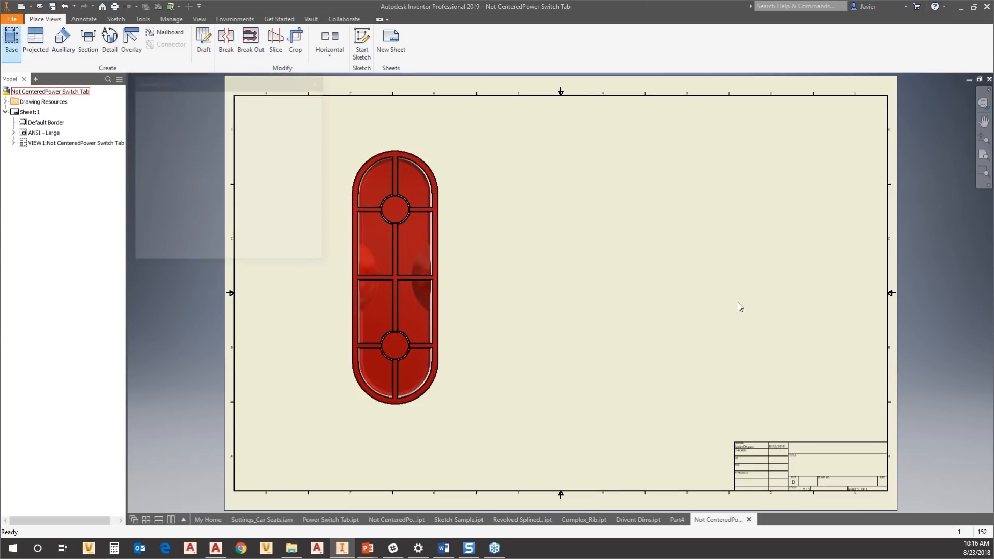
{"action": "left_click", "coordinate": [299, 125]}
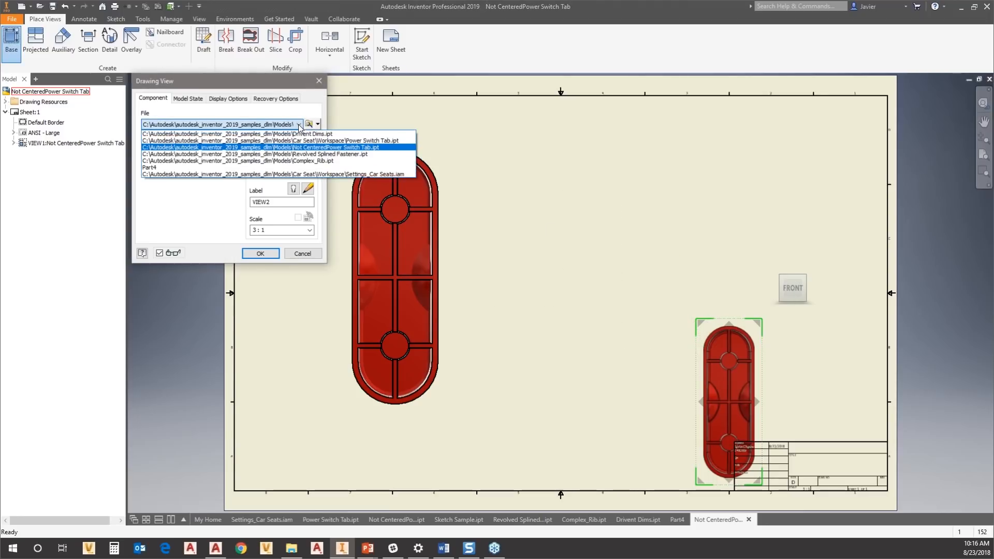
{"action": "left_click", "coordinate": [306, 141]}
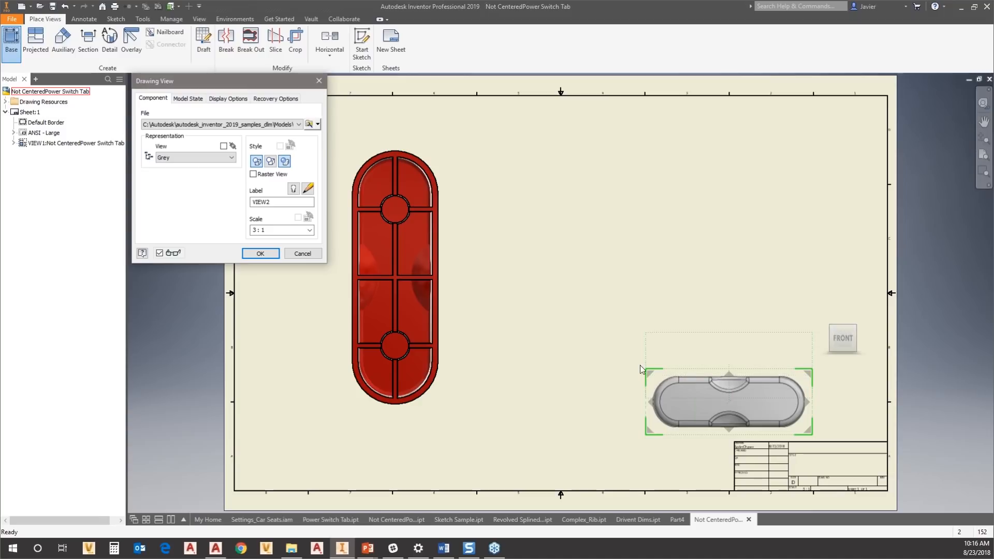
{"action": "left_click_drag", "start_coordinate": [648, 370], "coordinate": [609, 311]}
{"action": "left_click_drag", "start_coordinate": [729, 401], "coordinate": [665, 278]}
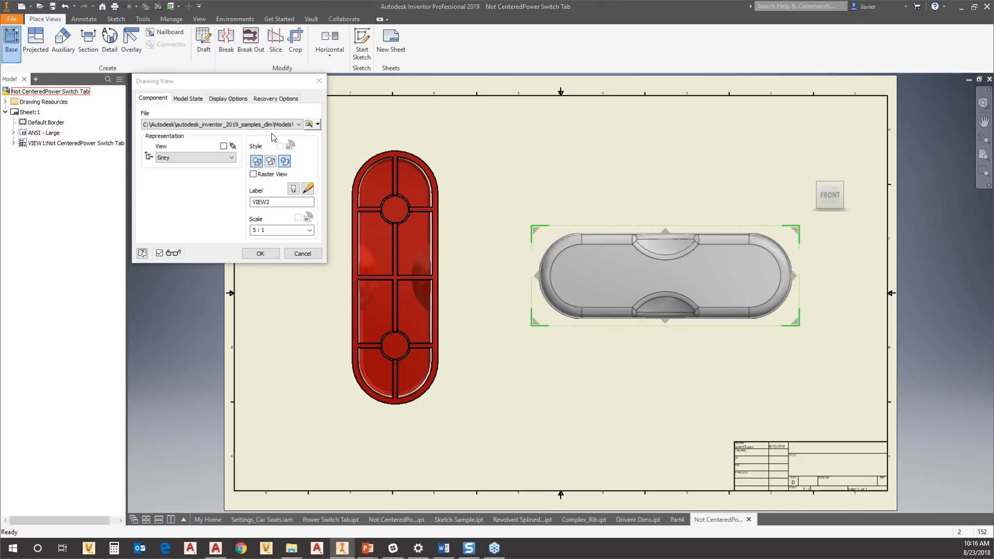
{"action": "left_click", "coordinate": [260, 253]}
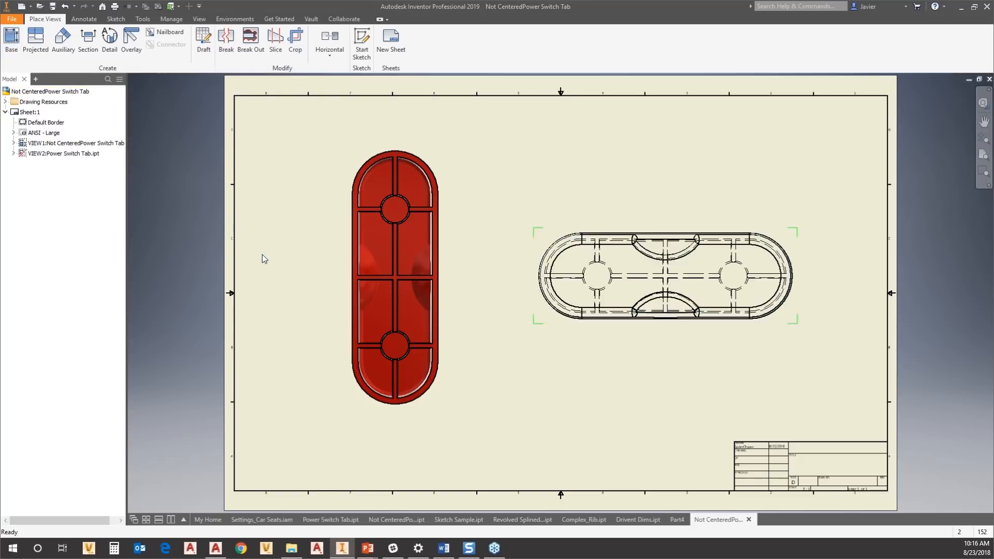
- Edit the Power Switch Tab.ipt view so it is shaded with hidden lines removed
{"action": "mouse_move", "coordinate": [656, 274]}
{"action": "middle_mouse_down"}
{"action": "mouse_move", "coordinate": [668, 278]}
{"action": "mouse_move", "coordinate": [697, 245]}
{"action": "middle_mouse_up"}
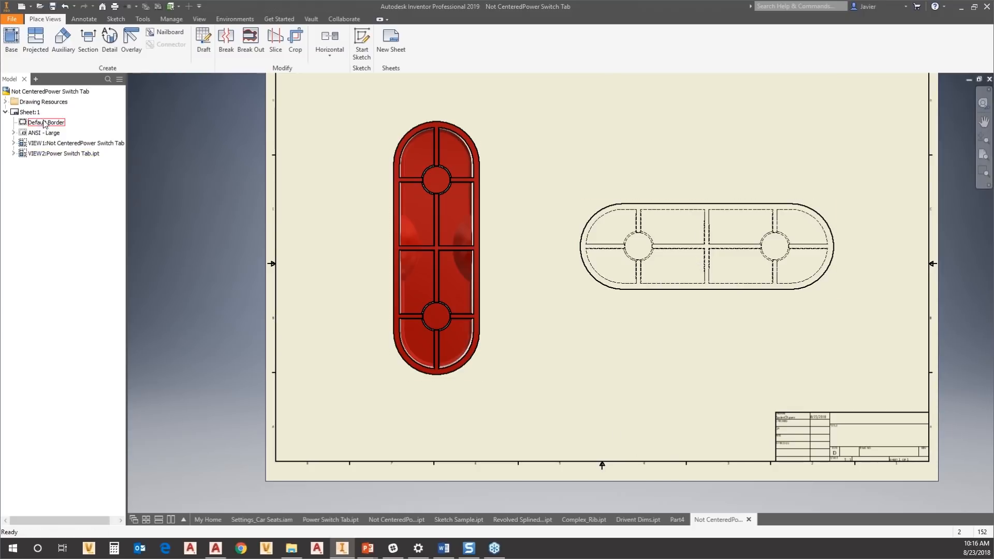
{"action": "right_click", "coordinate": [43, 159]}
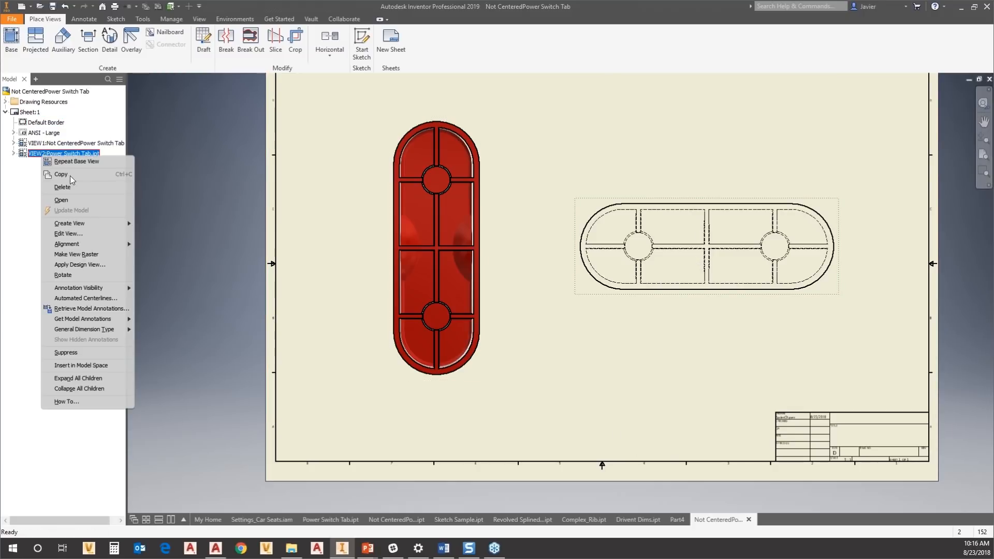
{"action": "left_click", "coordinate": [66, 234]}
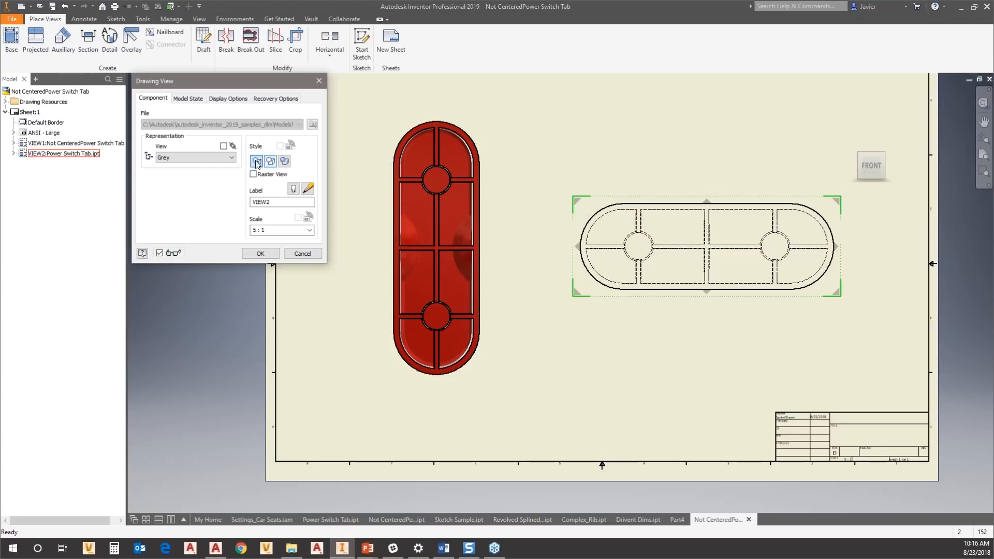
{"action": "left_click", "coordinate": [270, 161]}
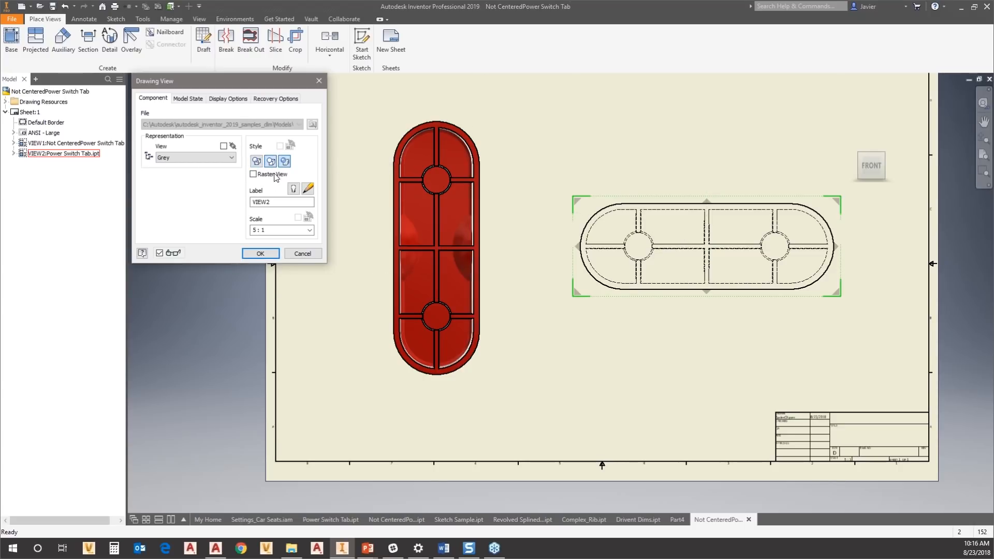
{"action": "left_click", "coordinate": [262, 254]}
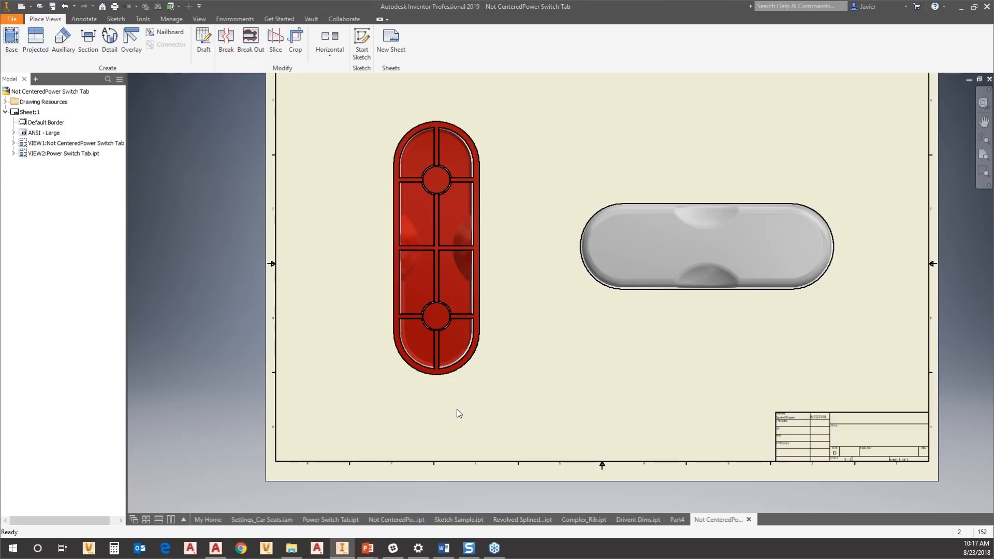
- Switch to Part4 and delete the two connected lines from its sketch
{"action": "left_click", "coordinate": [680, 518]}
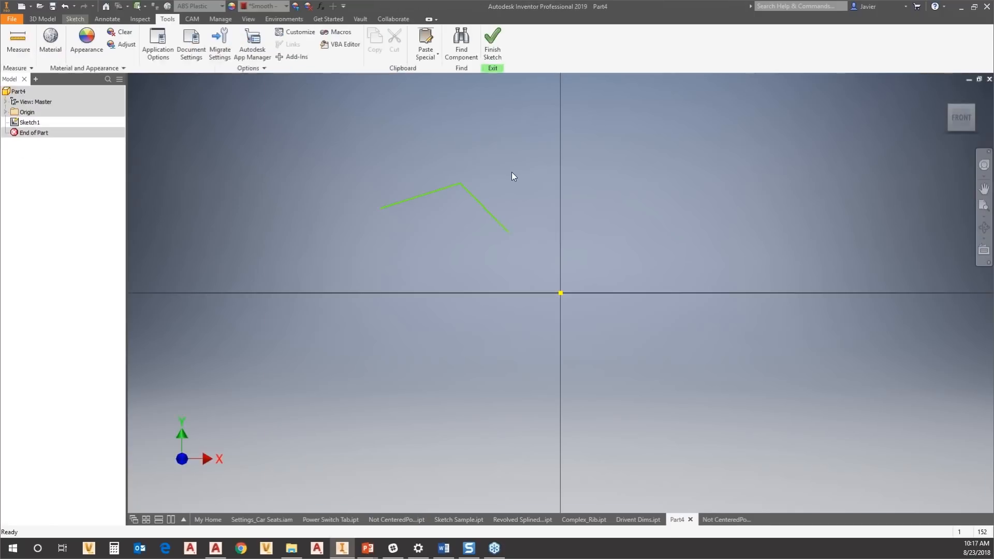
{"action": "key", "text": "Delete"}
{"action": "key", "text": "Home"}
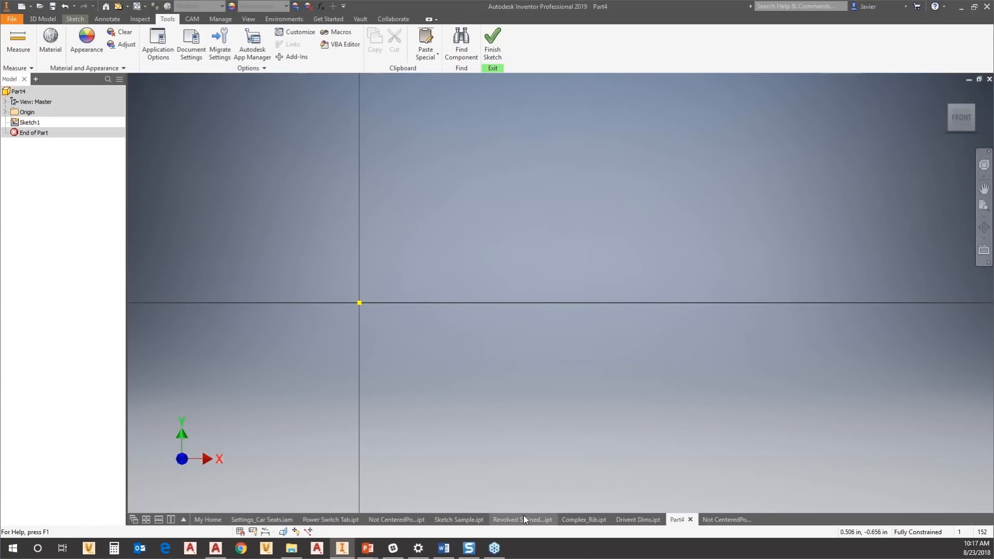
{"action": "middle_click_drag", "start_coordinate": [359, 293], "coordinate": [421, 261]}
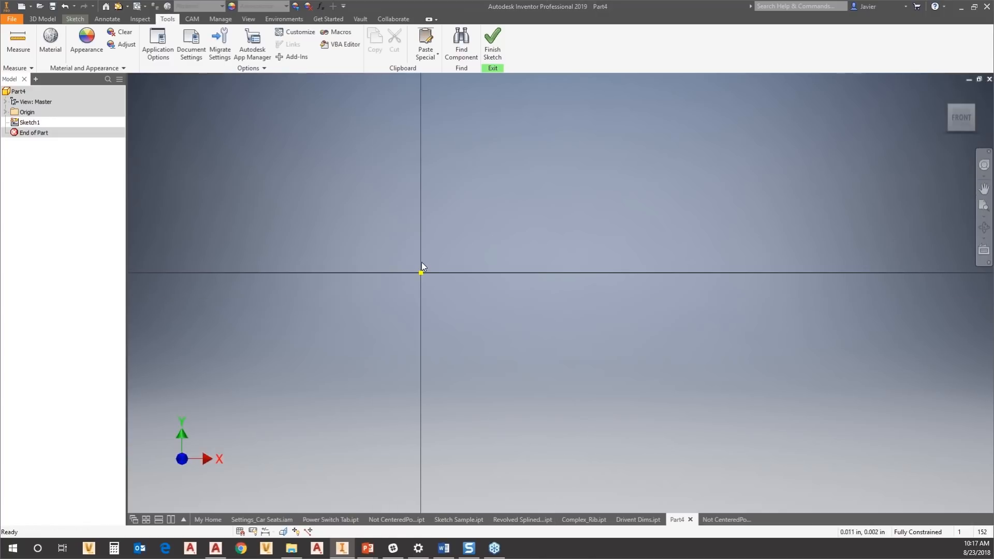
- Sketch a circle centred on the origin point in Part4 and end the Circle command
{"action": "left_click", "coordinate": [75, 19]}
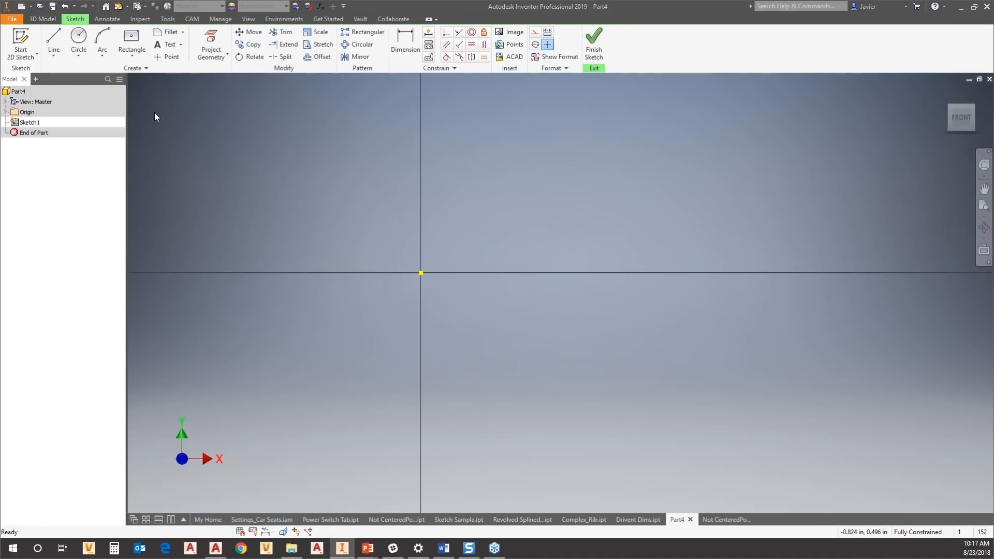
{"action": "left_click", "coordinate": [78, 39]}
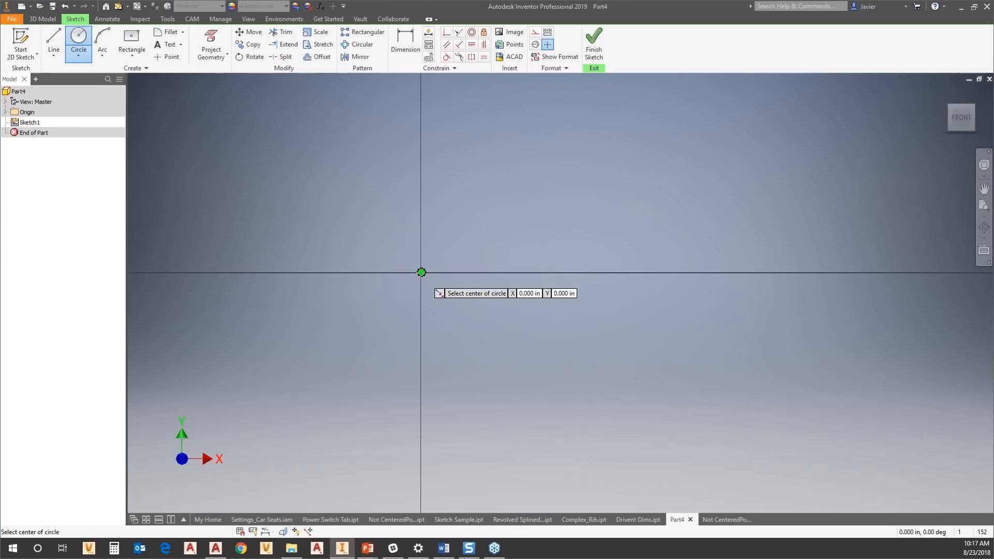
{"action": "left_click", "coordinate": [421, 272]}
{"action": "left_click", "coordinate": [561, 170]}
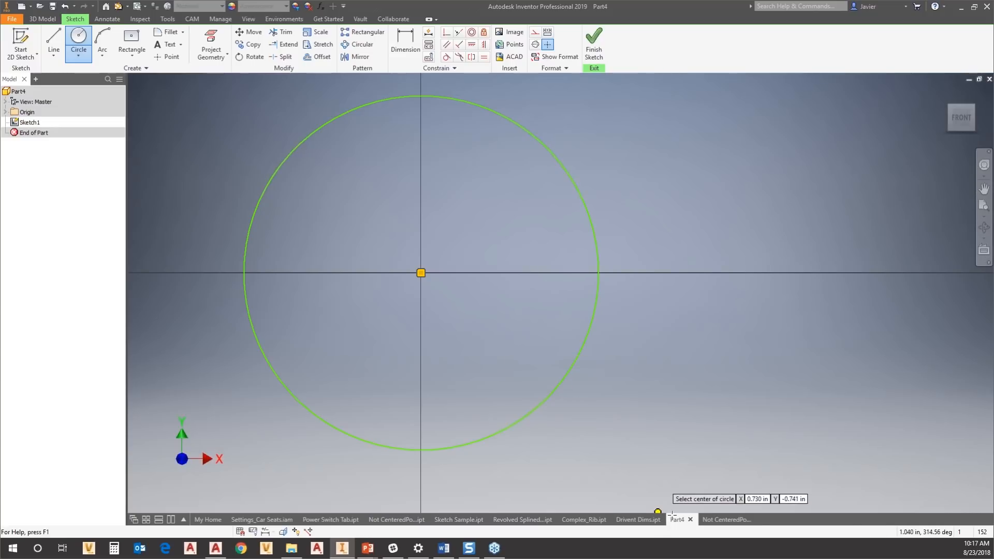
{"action": "key", "text": "Escape"}
- Return to the drawing and open the source part of the red upright view
{"action": "left_click", "coordinate": [725, 520]}
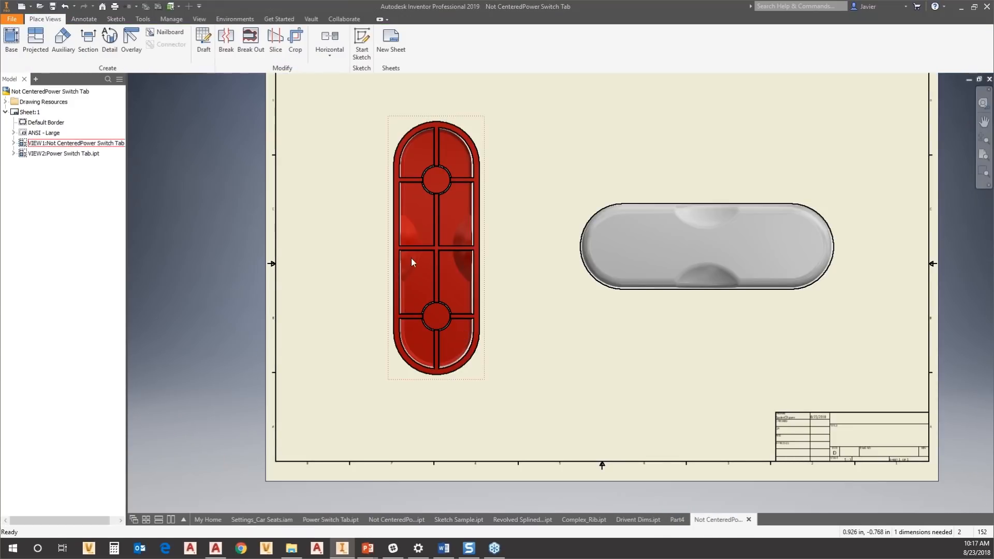
{"action": "right_click", "coordinate": [418, 212]}
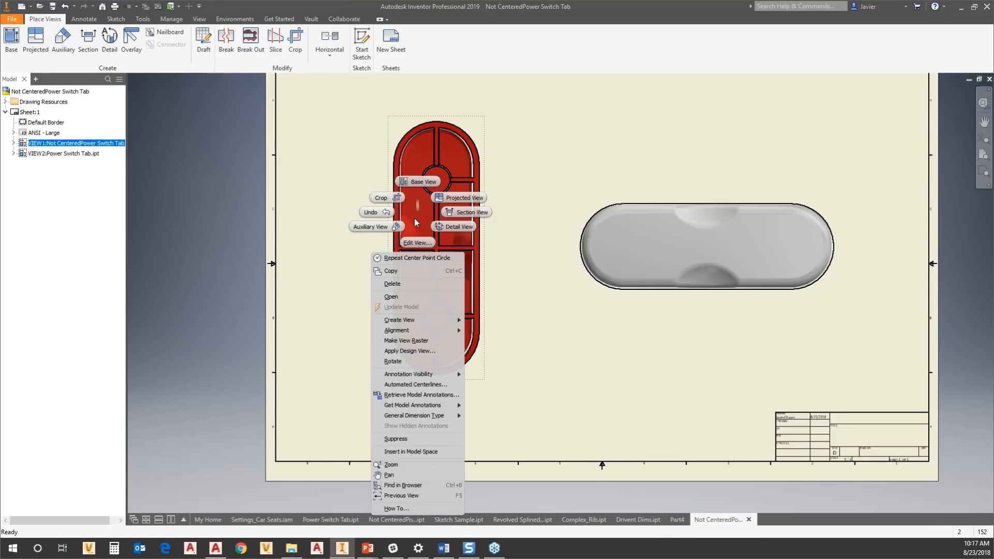
{"action": "left_click", "coordinate": [391, 295]}
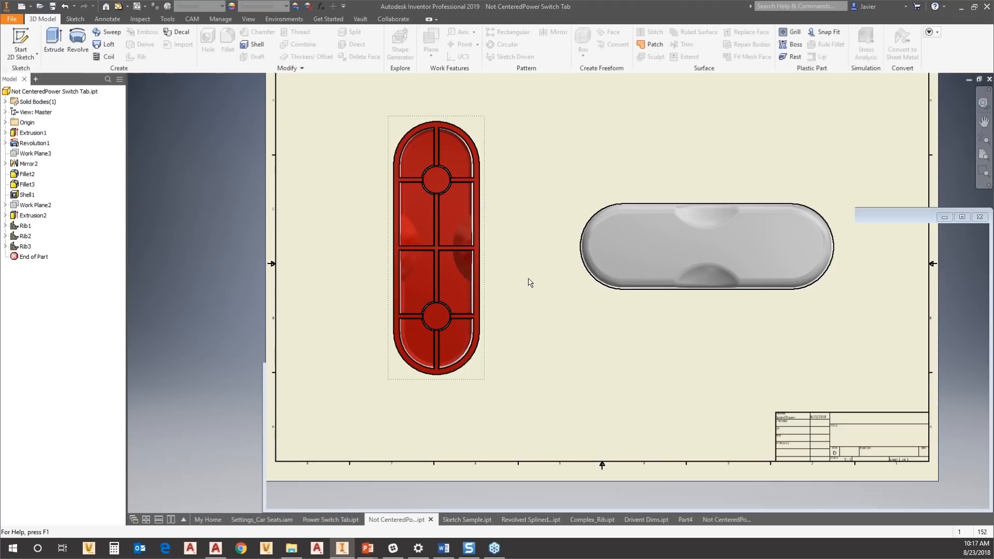
{"action": "middle_click_drag", "start_coordinate": [496, 326], "coordinate": [458, 253]}
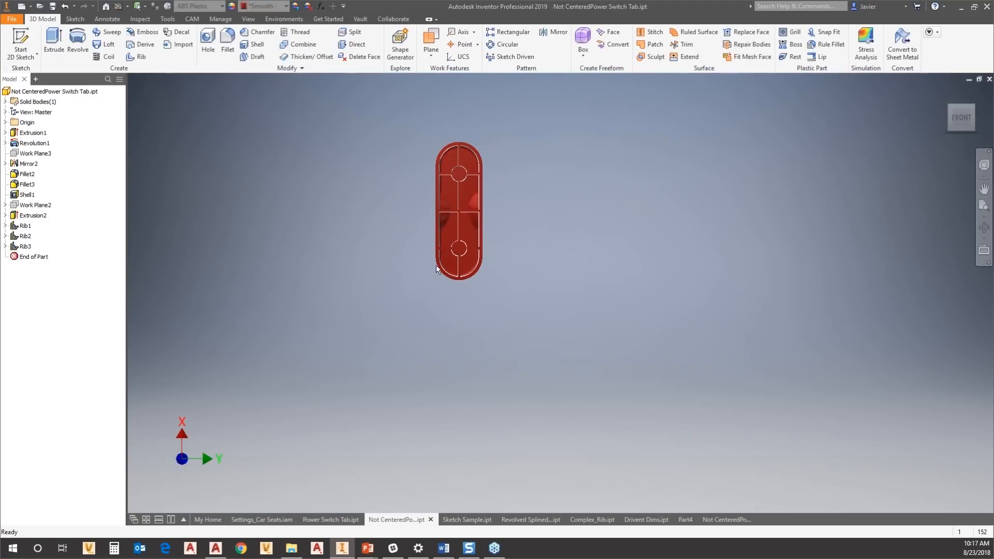
- Open Sketch1 of Extrusion1 for editing and examine the slot profile's position relative to the origin
{"action": "left_click", "coordinate": [5, 122]}
{"action": "left_click", "coordinate": [5, 205]}
{"action": "double_click", "coordinate": [39, 215]}
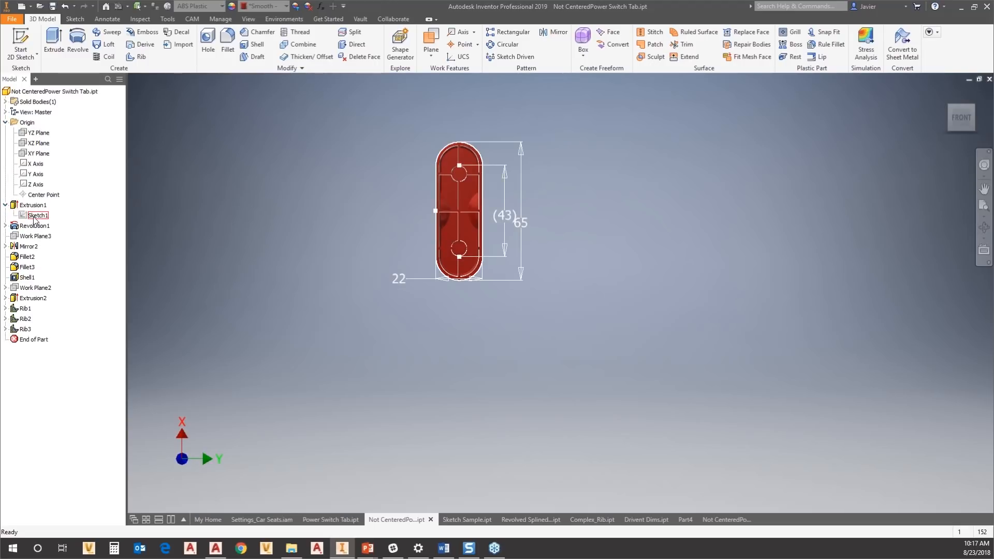
{"action": "scroll", "coordinate": [478, 325], "scroll_direction": "down", "scroll_amount": 4}
{"action": "middle_click_drag", "start_coordinate": [478, 325], "coordinate": [627, 283]}
{"action": "scroll", "coordinate": [592, 301], "scroll_direction": "up", "scroll_amount": 3}
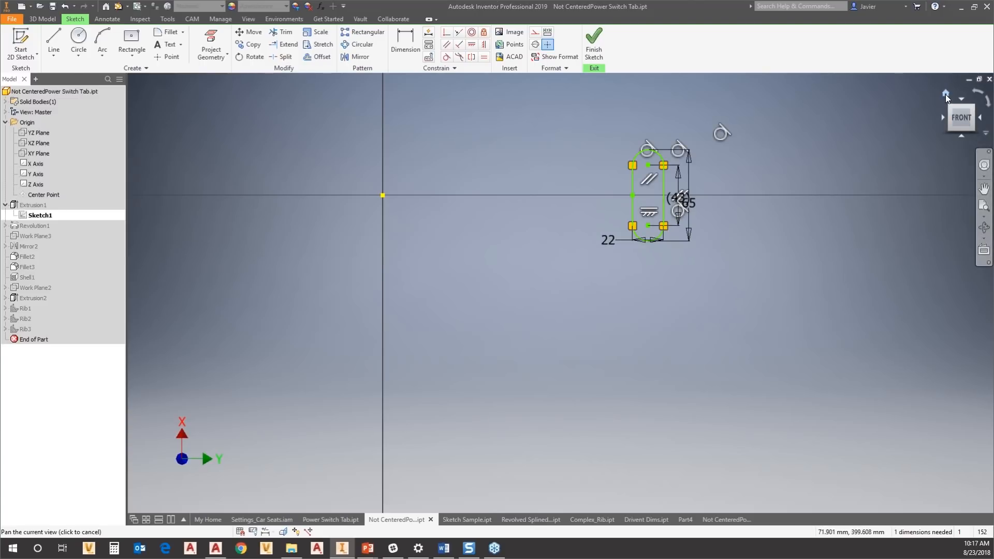
- Examine Sketch1 in the isometric home view, finish the sketch and view the whole tab isometrically
{"action": "left_click", "coordinate": [945, 95]}
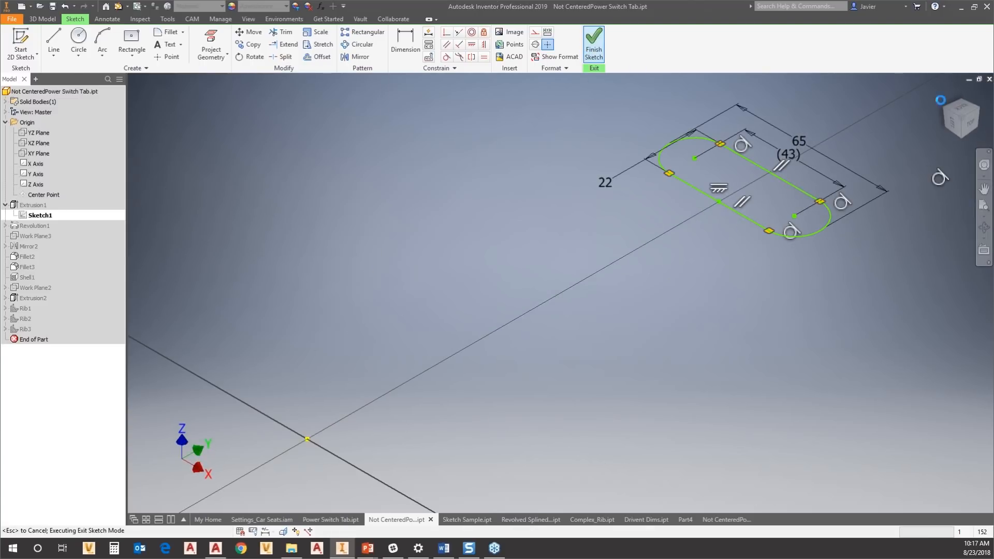
{"action": "left_click", "coordinate": [594, 44]}
{"action": "left_click", "coordinate": [945, 94]}
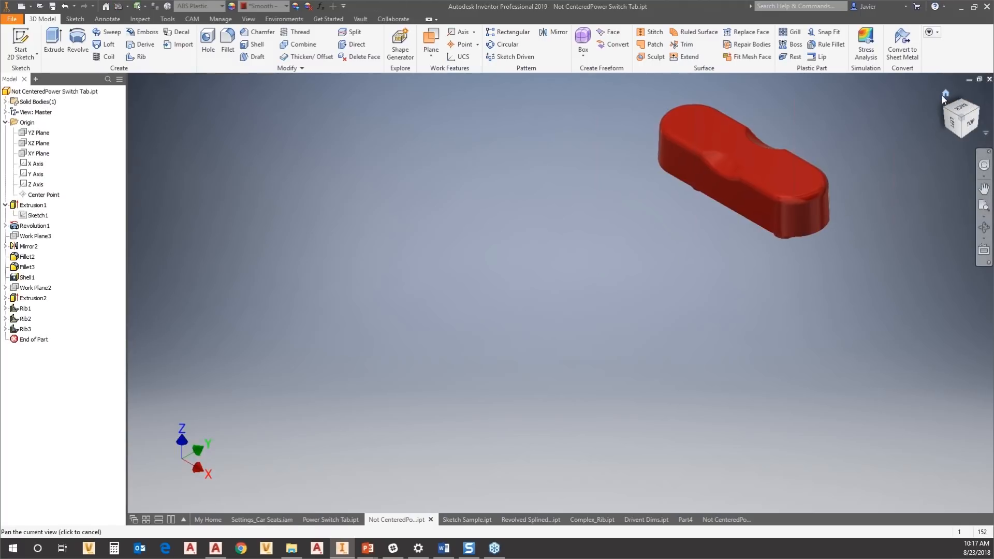
- Reopen Sketch1 of Extrusion1 and examine the slot profile's offset from the origin in a plan view
{"action": "double_click", "coordinate": [37, 215]}
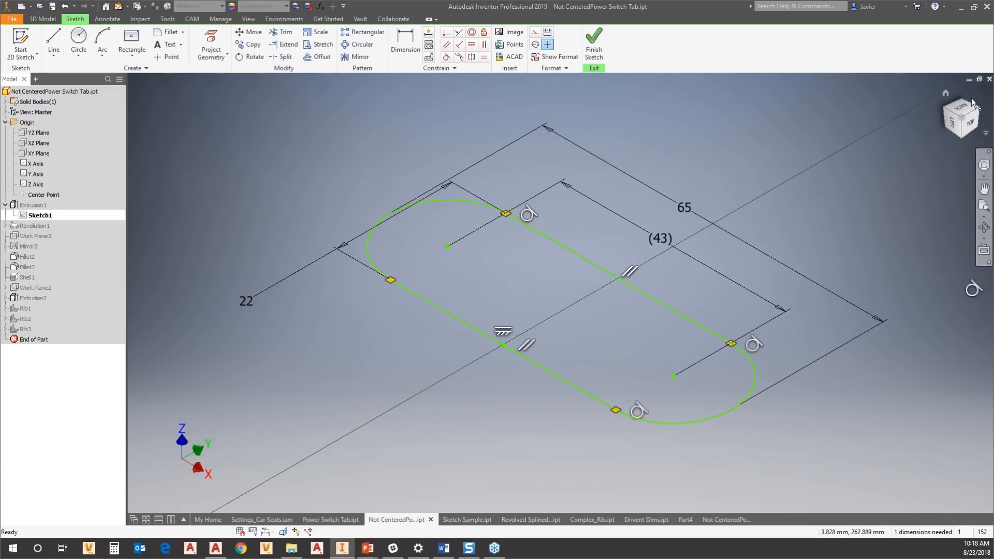
{"action": "left_click", "coordinate": [958, 109]}
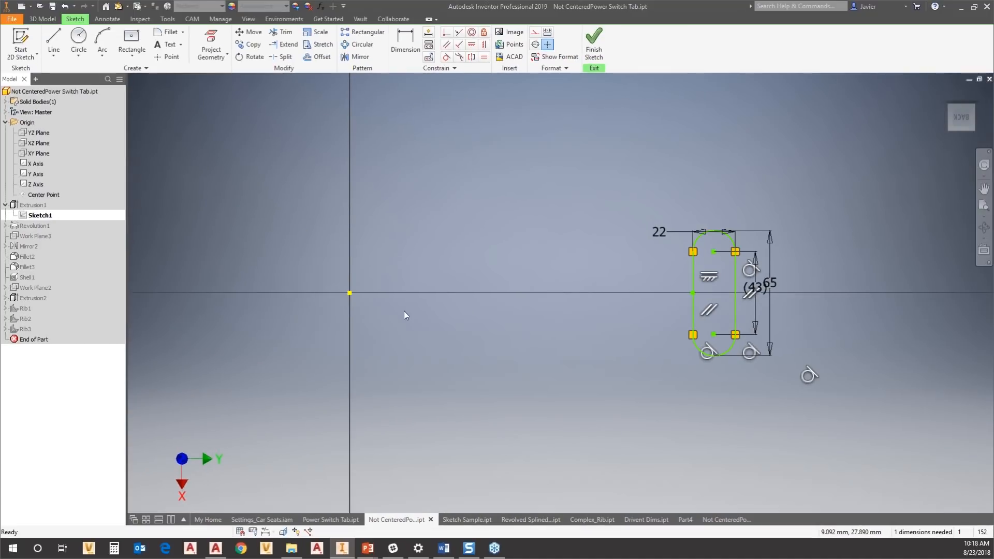
{"action": "scroll", "coordinate": [454, 312], "scroll_direction": "down", "scroll_amount": 10}
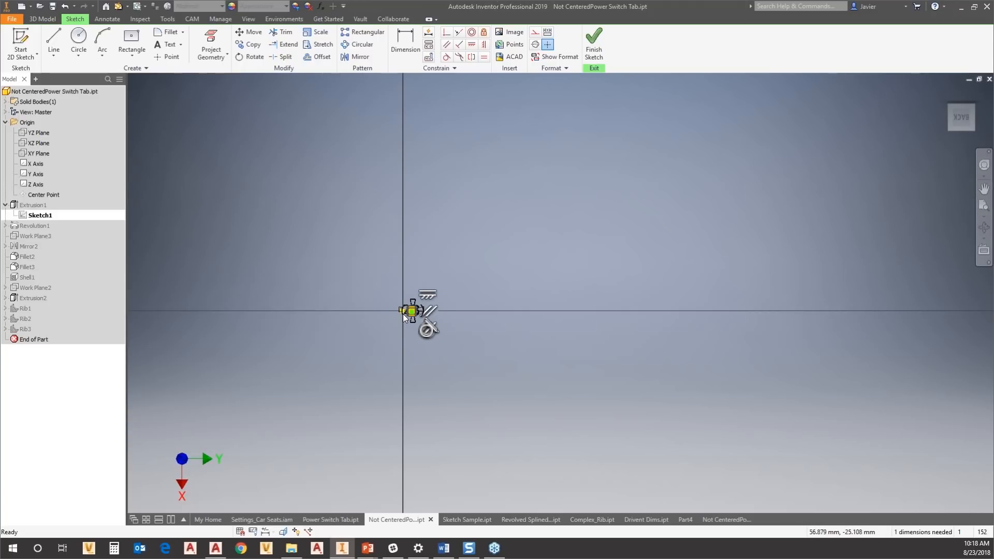
{"action": "scroll", "coordinate": [404, 315], "scroll_direction": "down", "scroll_amount": 5}
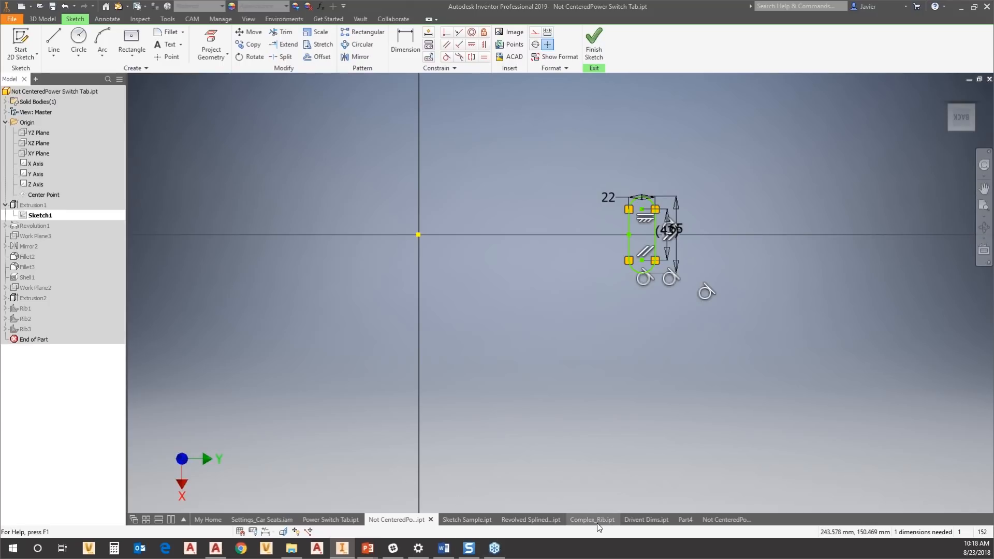
- In Revolved Splined Fastener.ipt, roll the part back to just after Revolution1 and open its Sketch1 for editing in front view
{"action": "left_click", "coordinate": [540, 522]}
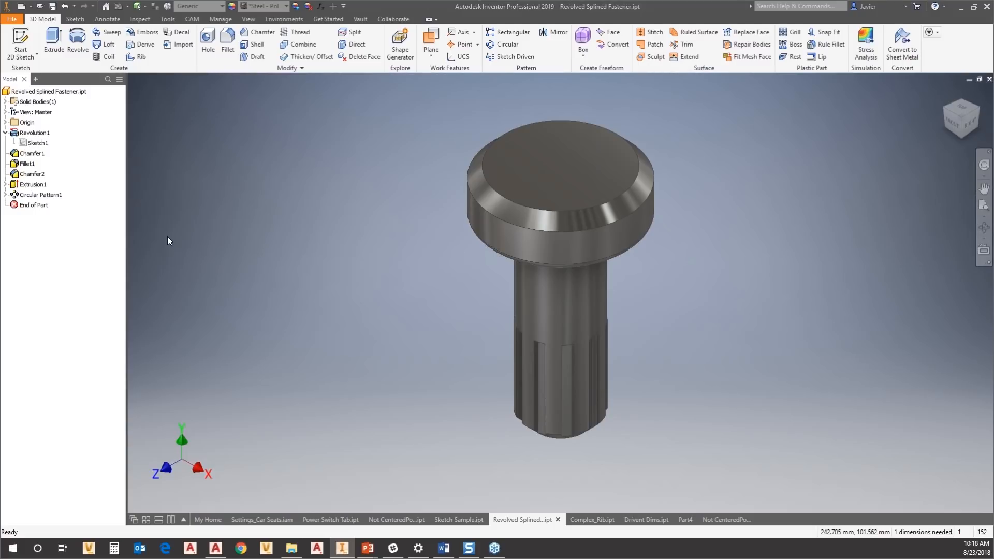
{"action": "left_click_drag", "start_coordinate": [27, 205], "coordinate": [32, 151]}
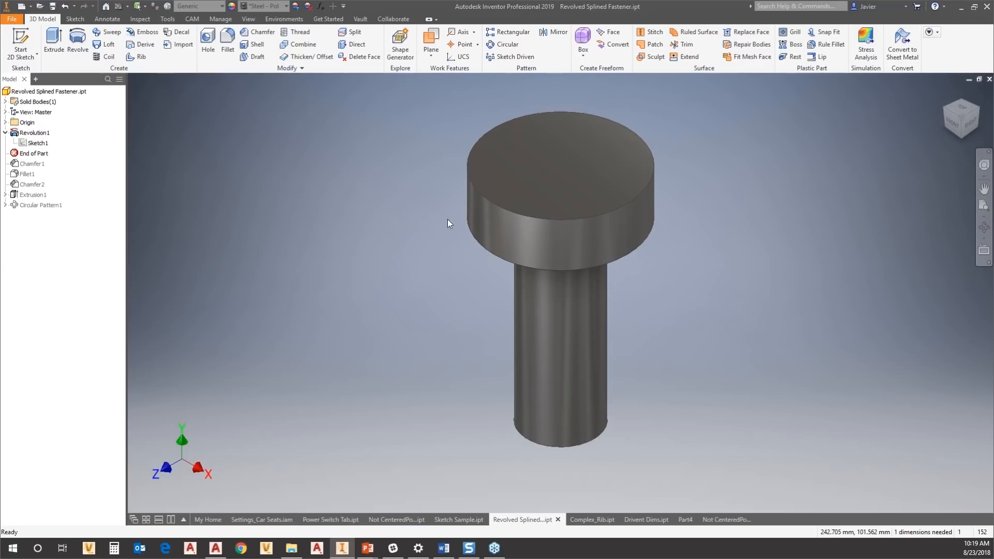
{"action": "double_click", "coordinate": [34, 144]}
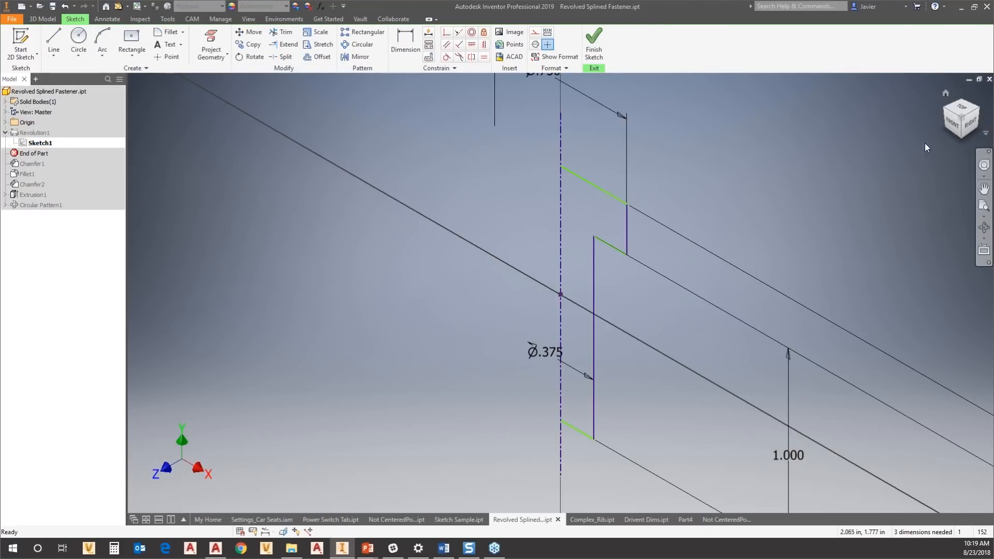
{"action": "left_click", "coordinate": [952, 125]}
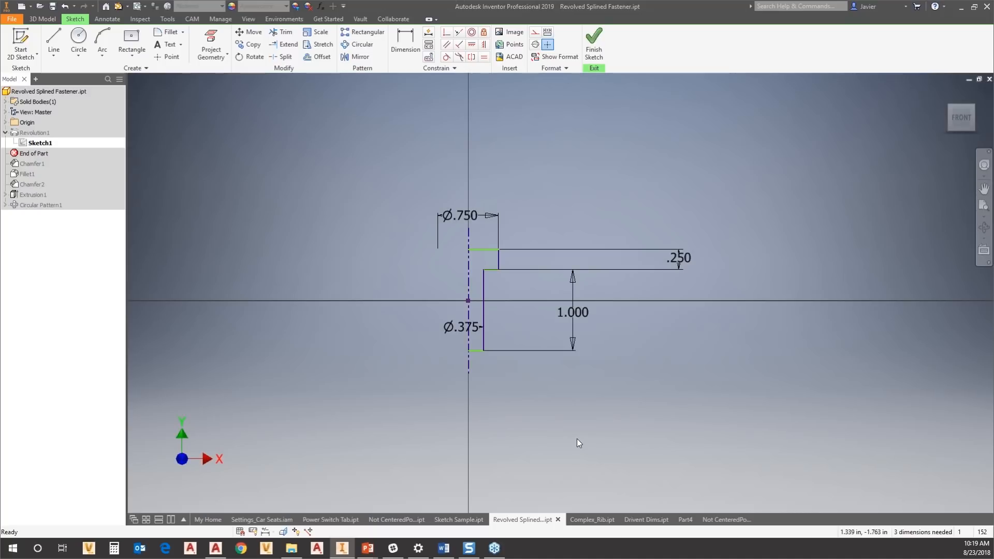
- Set the fastener's shank length to 2 in, finish the sketch and accept the update errors
{"action": "double_click", "coordinate": [574, 321]}
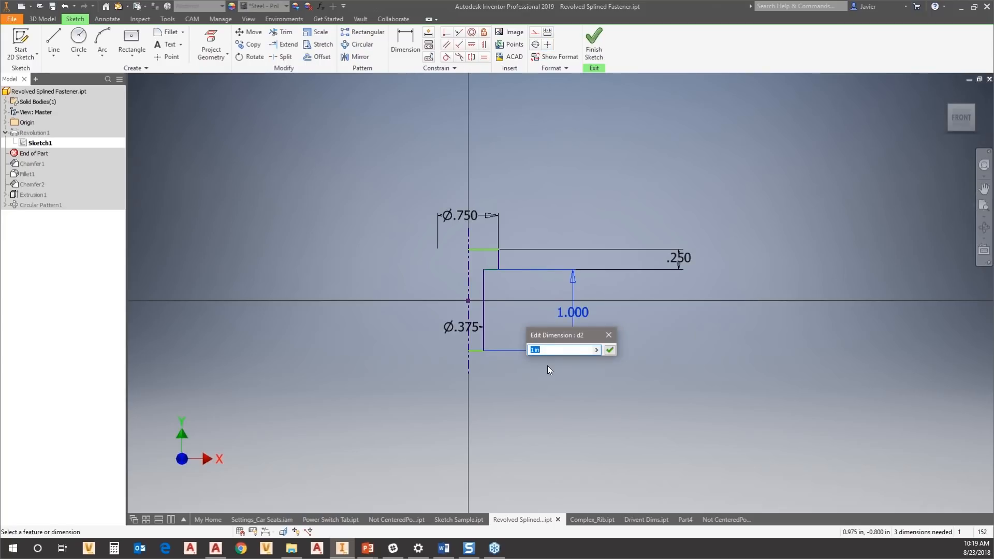
{"action": "key", "text": "Return"}
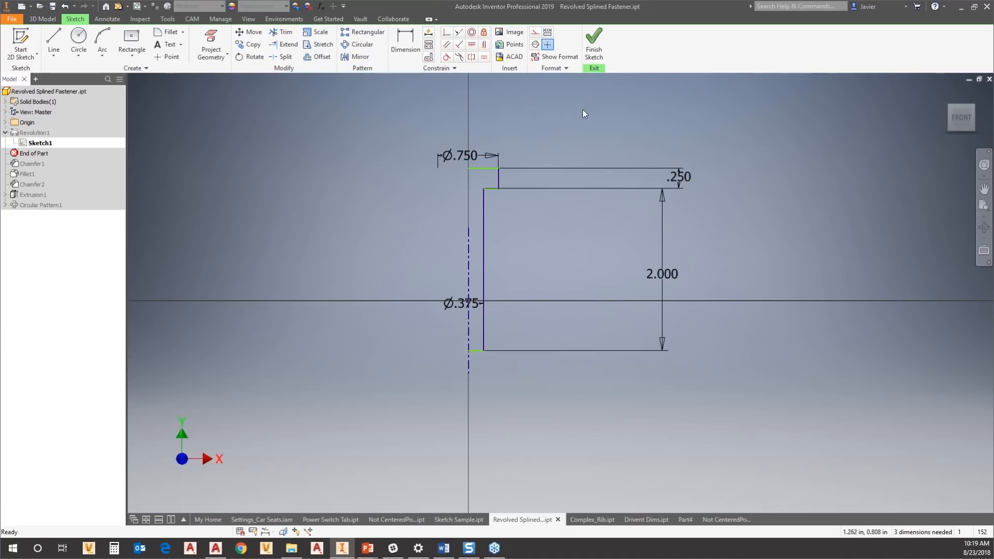
{"action": "left_click", "coordinate": [594, 55]}
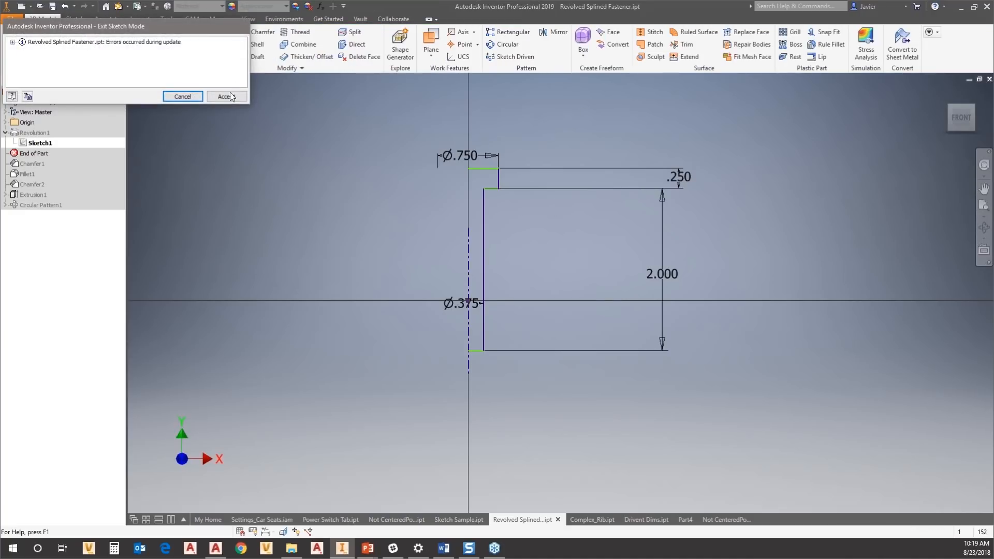
{"action": "mouse_move", "coordinate": [164, 24]}
{"action": "left_mouse_down"}
{"action": "mouse_move", "coordinate": [272, 78]}
{"action": "mouse_move", "coordinate": [602, 186]}
{"action": "left_mouse_up"}
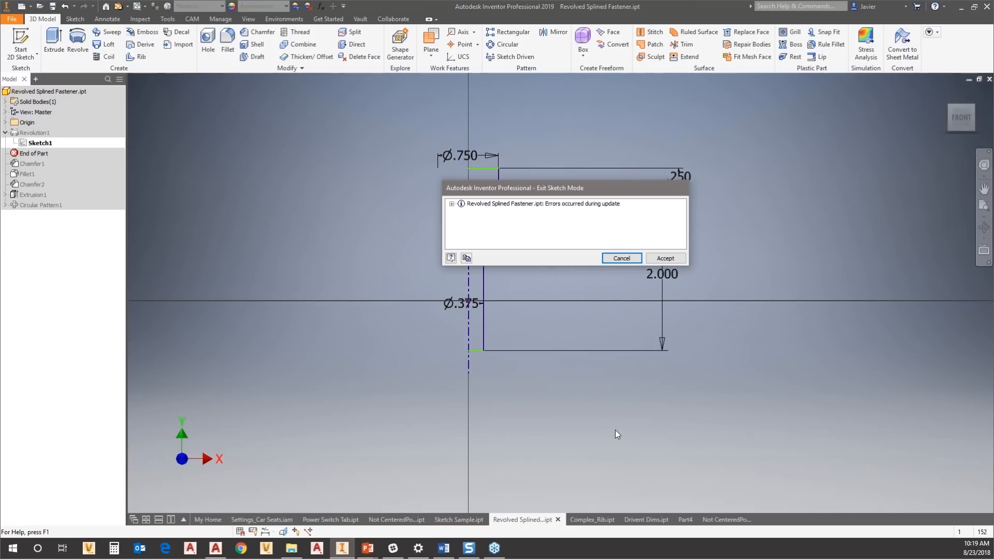
{"action": "left_click_drag", "start_coordinate": [599, 188], "coordinate": [299, 133]}
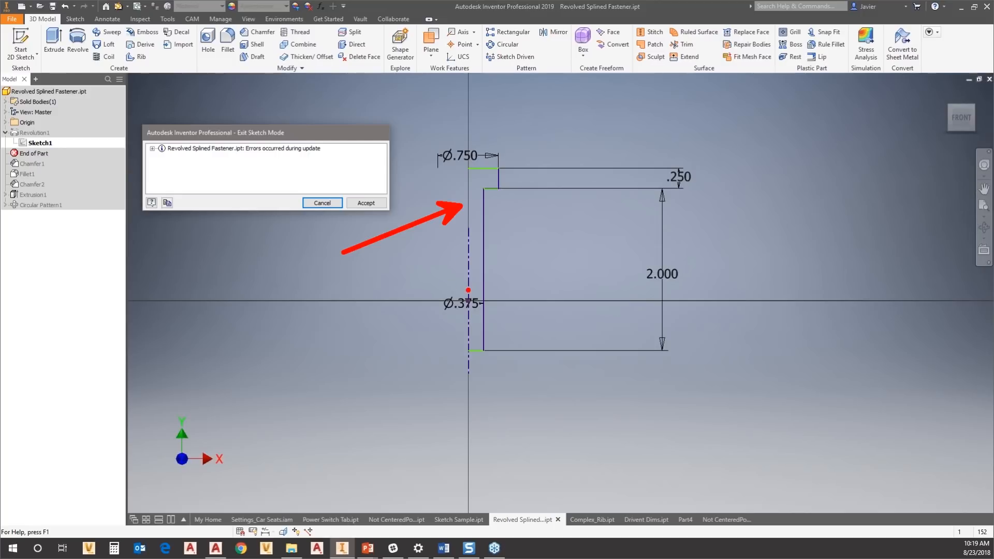
{"action": "left_click_drag", "start_coordinate": [463, 261], "coordinate": [383, 293]}
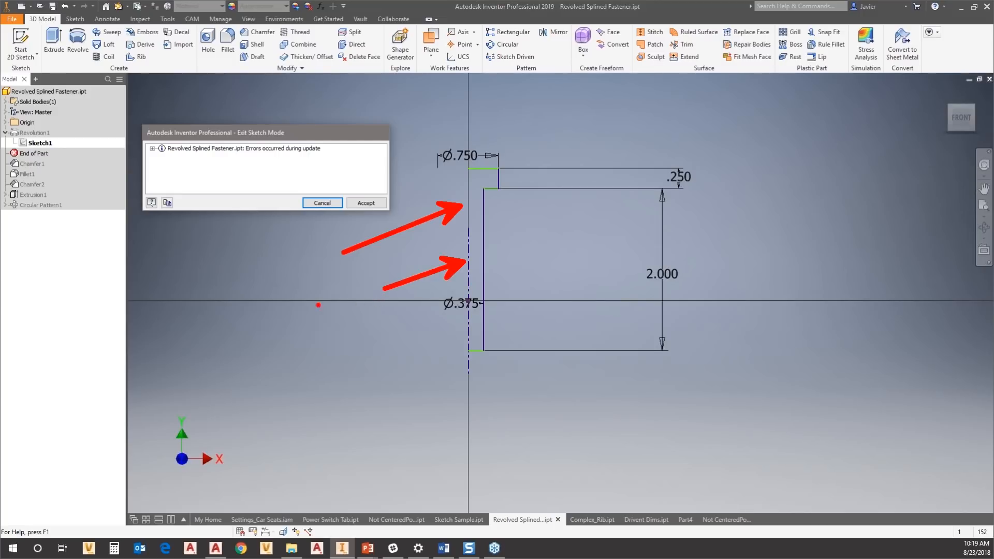
{"action": "key", "text": "Escape"}
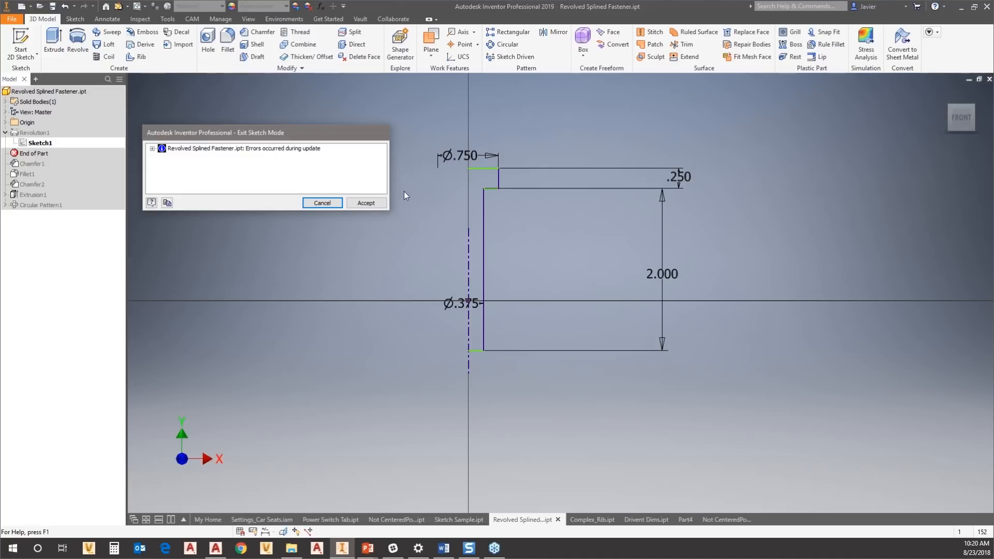
{"action": "left_click", "coordinate": [357, 202]}
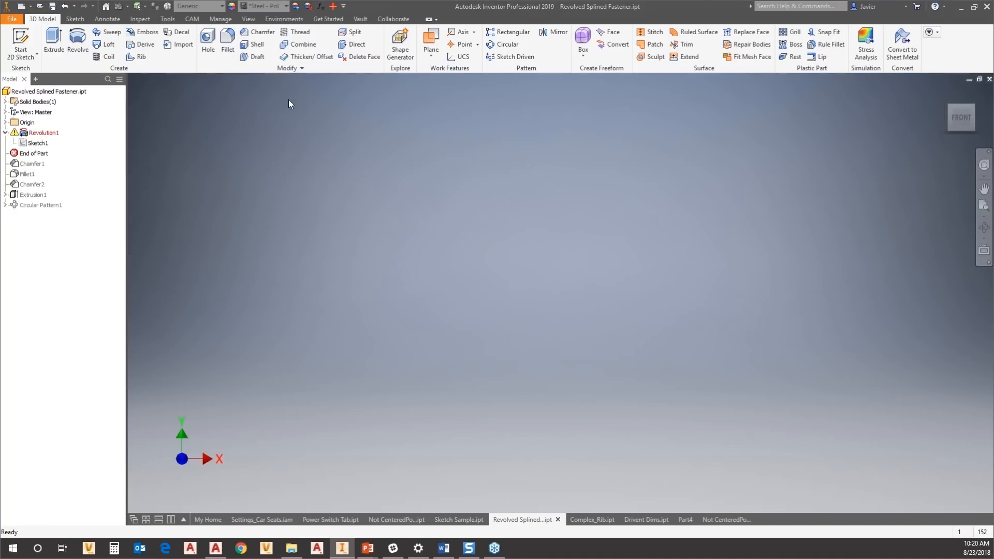
- Reopen Sketch1 of Revolution1 for editing and delete the profile's vertical centerline
{"action": "right_click", "coordinate": [40, 146]}
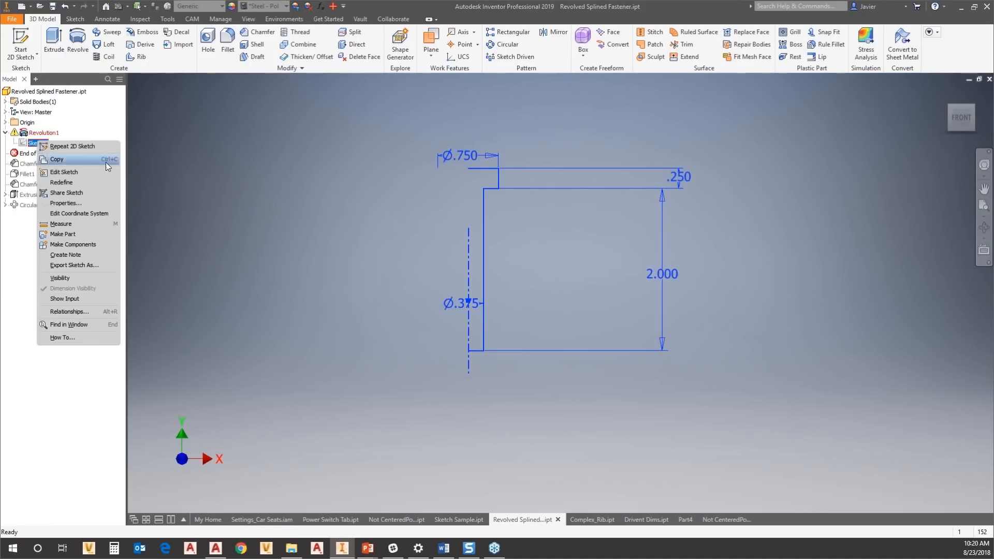
{"action": "left_click", "coordinate": [65, 178]}
{"action": "left_click", "coordinate": [470, 253]}
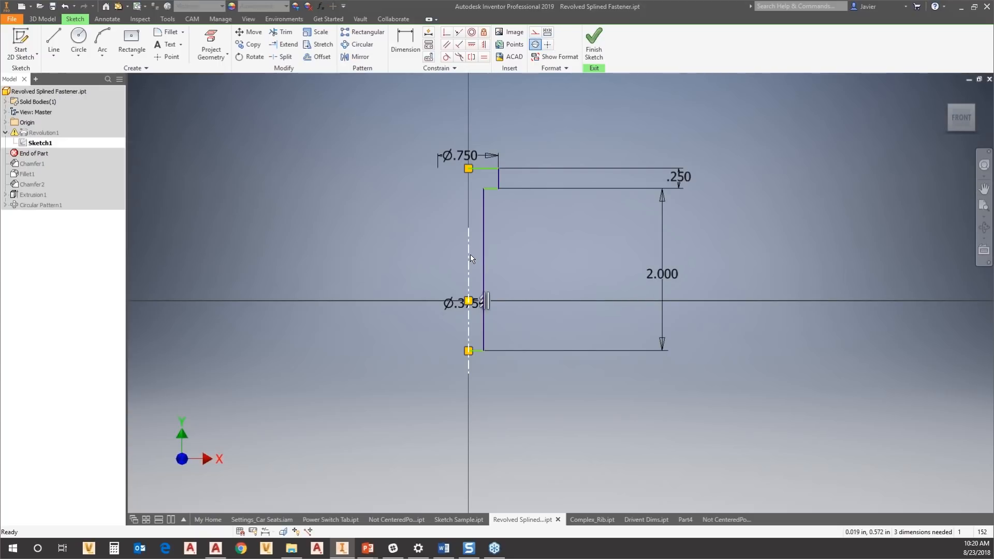
{"action": "key", "text": "Delete"}
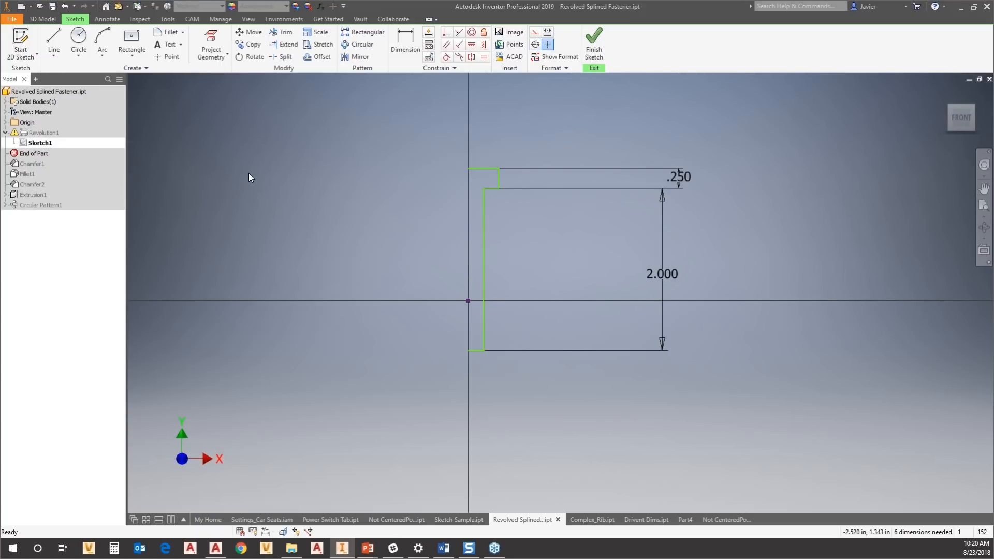
- Project the origin YZ Plane into the sketch as a vertical reference line and end Project Geometry
{"action": "left_click", "coordinate": [210, 42]}
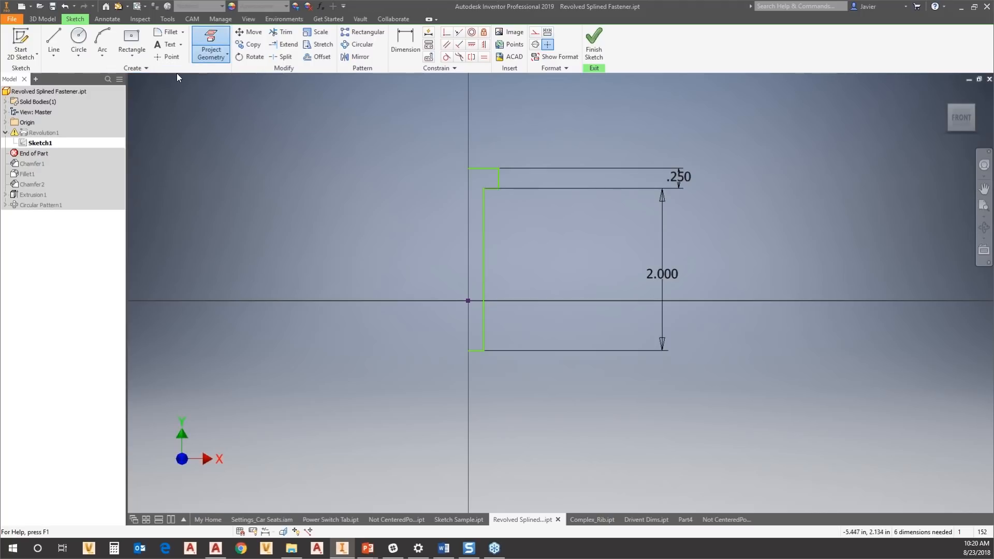
{"action": "left_click", "coordinate": [6, 122]}
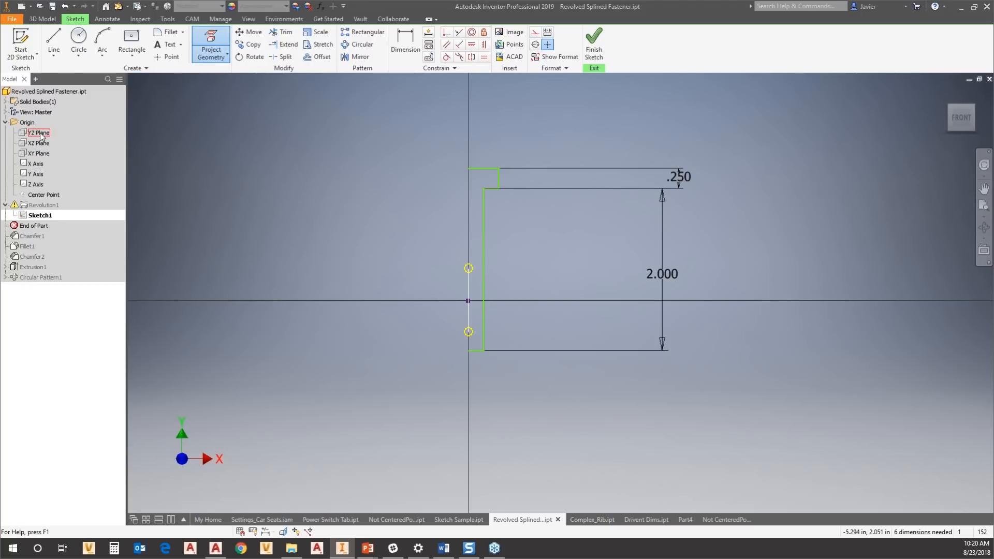
{"action": "left_click", "coordinate": [39, 135]}
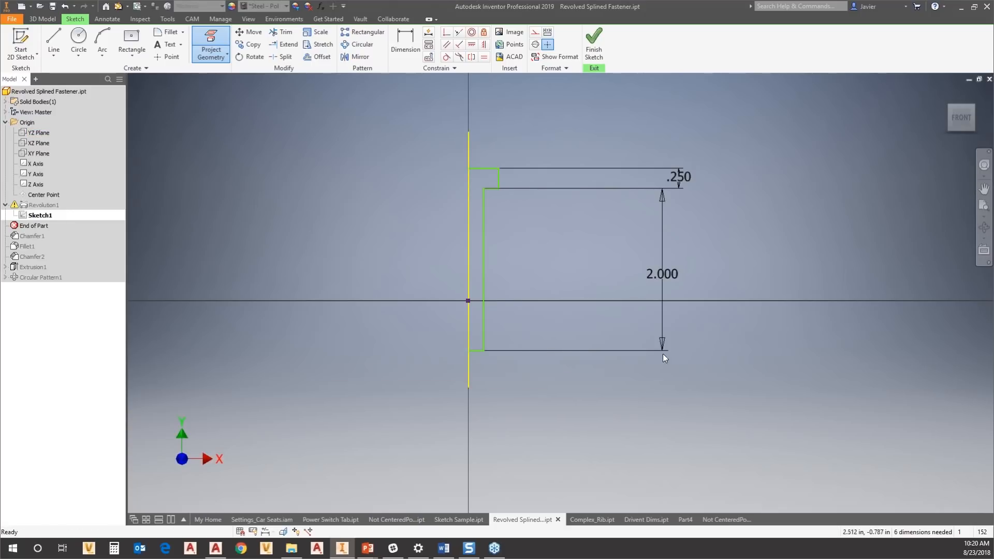
{"action": "key", "text": "Escape"}
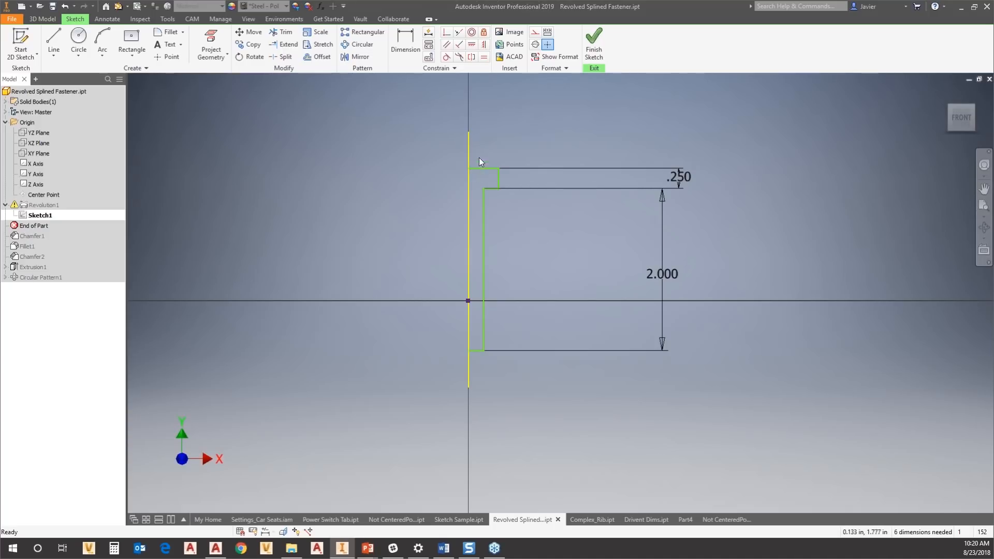
- Set the shank length dimension to 4 in
{"action": "double_click", "coordinate": [666, 273]}
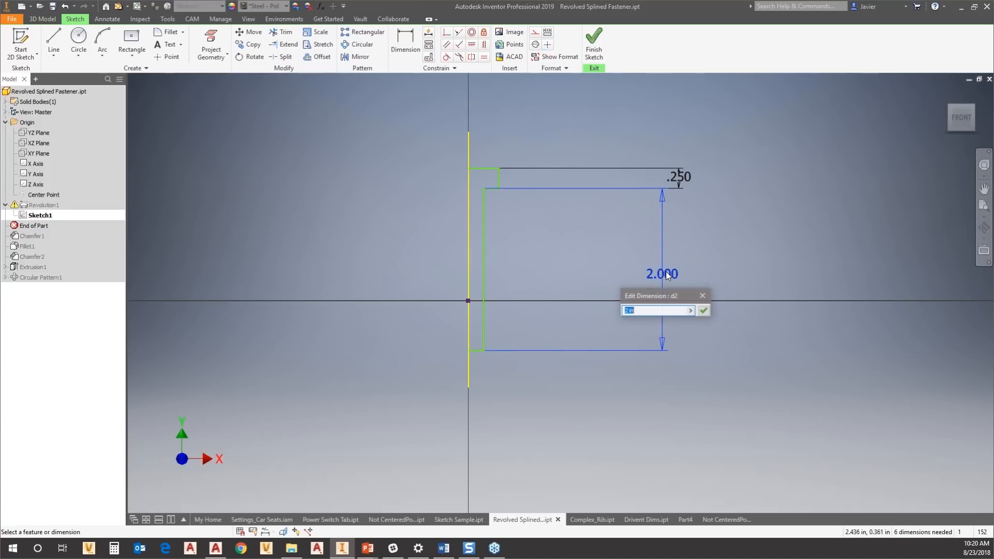
{"action": "type", "text": "4"}
{"action": "key", "text": "Return"}
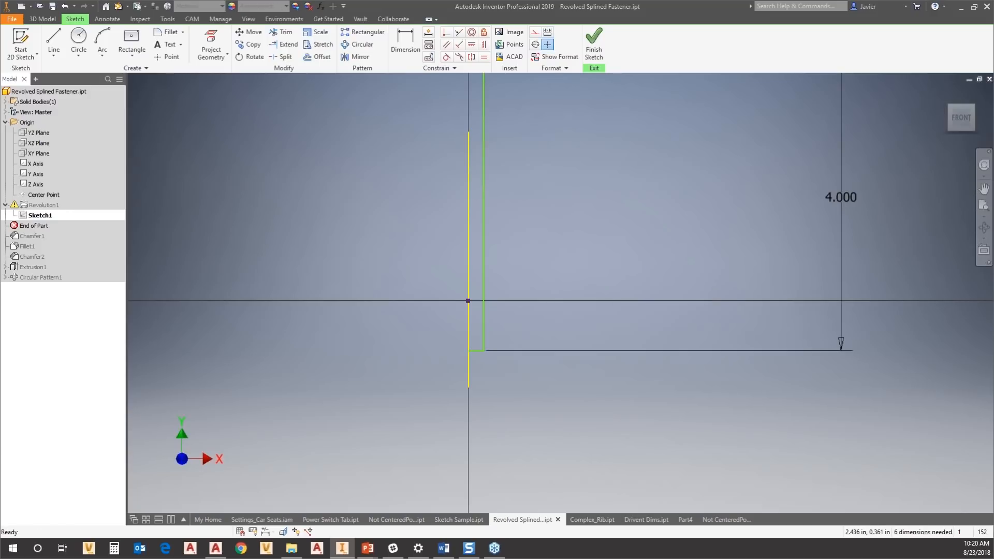
{"action": "scroll", "coordinate": [490, 282], "scroll_direction": "up", "scroll_amount": 4}
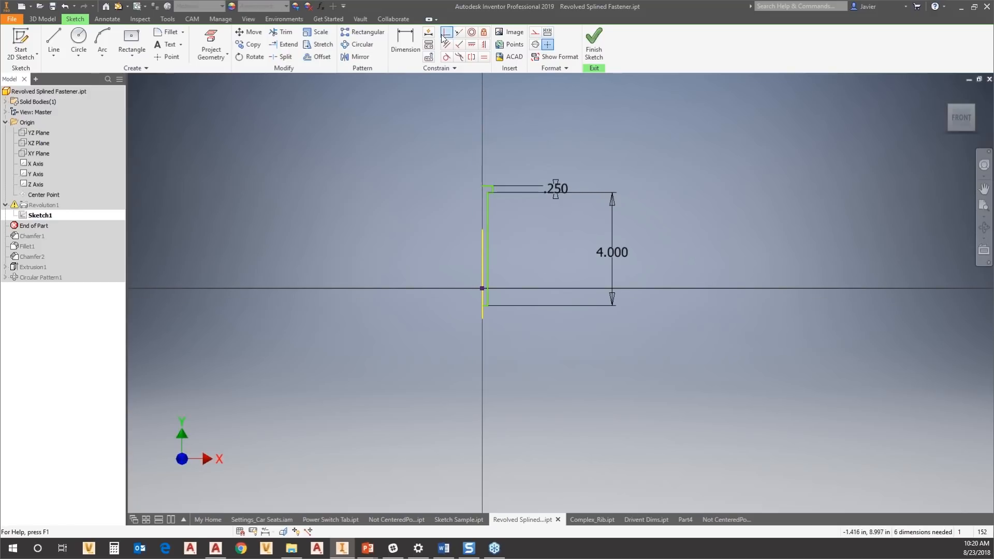
{"action": "scroll", "coordinate": [482, 195], "scroll_direction": "down", "scroll_amount": 4}
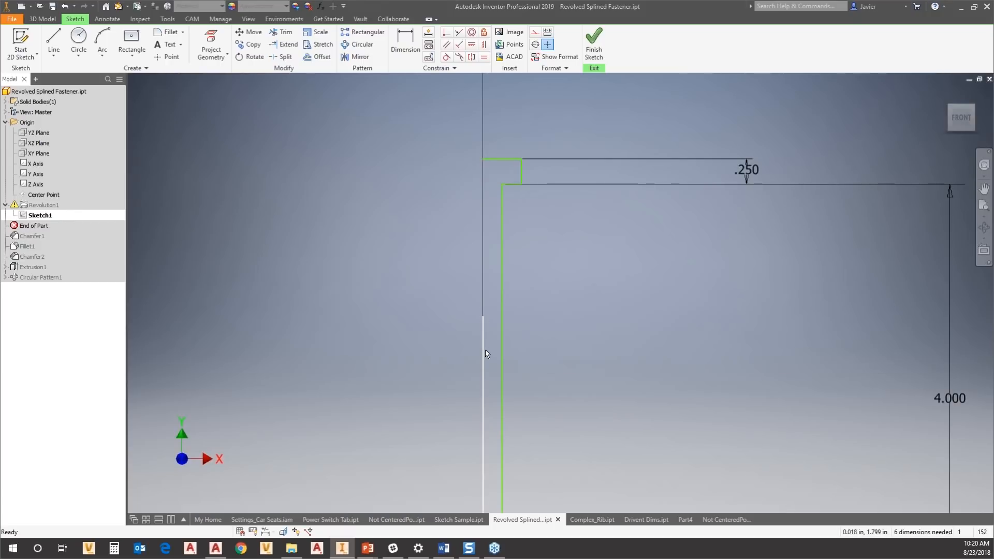
- Apply Coincident constraints between the profile's open top and bottom endpoints and the projected YZ Plane line
{"action": "left_click", "coordinate": [447, 33]}
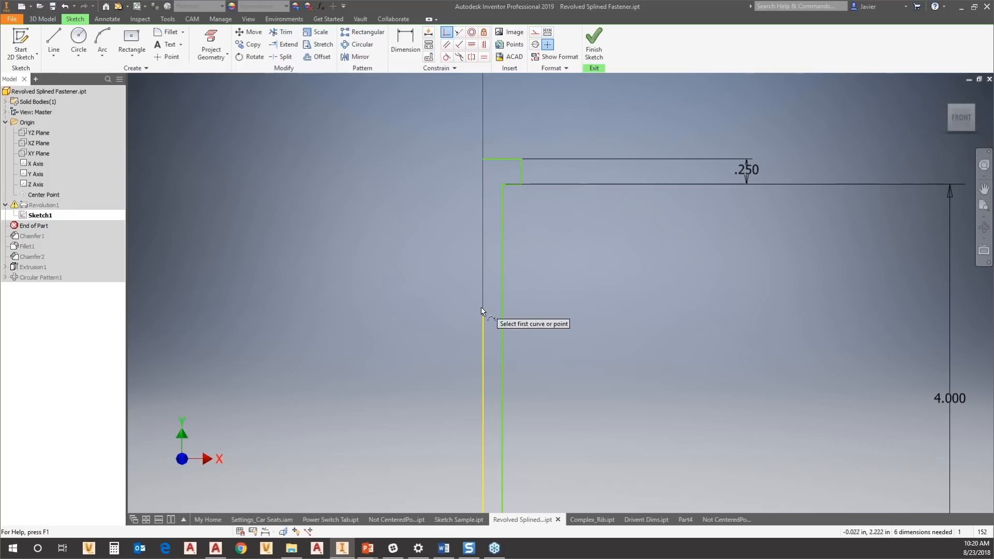
{"action": "left_click", "coordinate": [483, 159]}
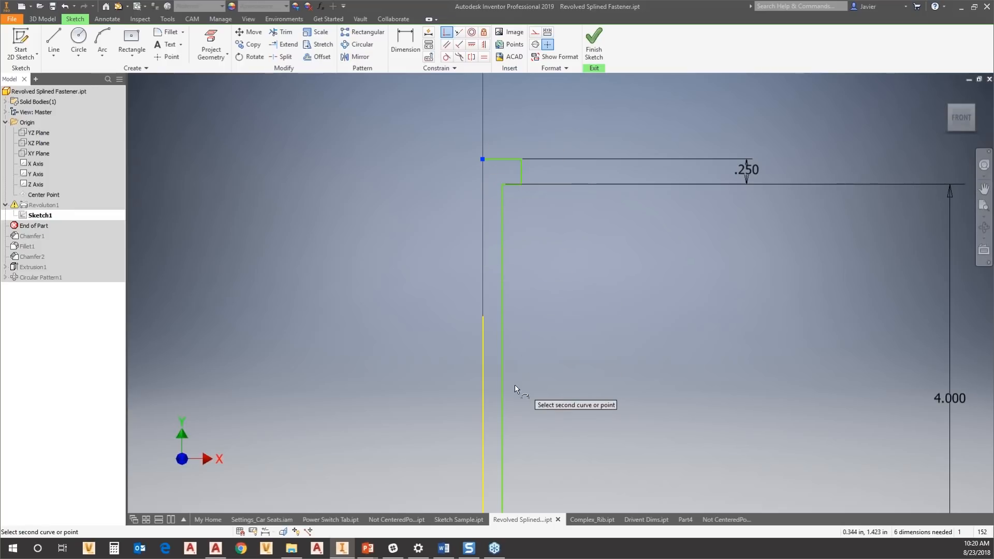
{"action": "left_click", "coordinate": [485, 363]}
{"action": "scroll", "coordinate": [580, 366], "scroll_direction": "up", "scroll_amount": 5}
{"action": "middle_click_drag", "start_coordinate": [629, 413], "coordinate": [564, 273]}
{"action": "scroll", "coordinate": [564, 273], "scroll_direction": "down", "scroll_amount": 5}
{"action": "left_click", "coordinate": [408, 176]}
{"action": "left_click", "coordinate": [408, 222]}
{"action": "scroll", "coordinate": [544, 209], "scroll_direction": "up", "scroll_amount": 4}
{"action": "middle_click_drag", "start_coordinate": [559, 221], "coordinate": [527, 442]}
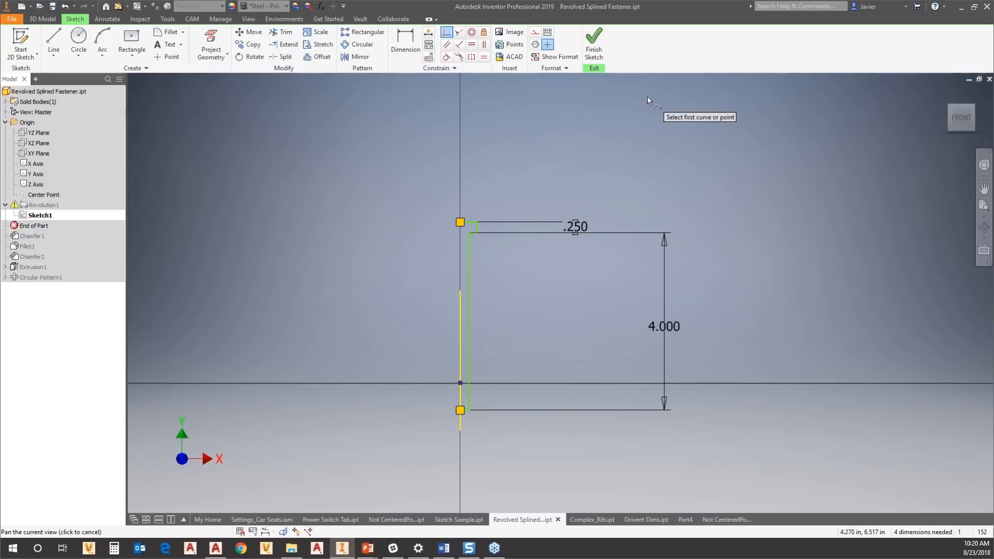
- Finish the sketch, accept the update errors, and reopen the fastener's Sketch1 for editing
{"action": "left_click", "coordinate": [594, 45]}
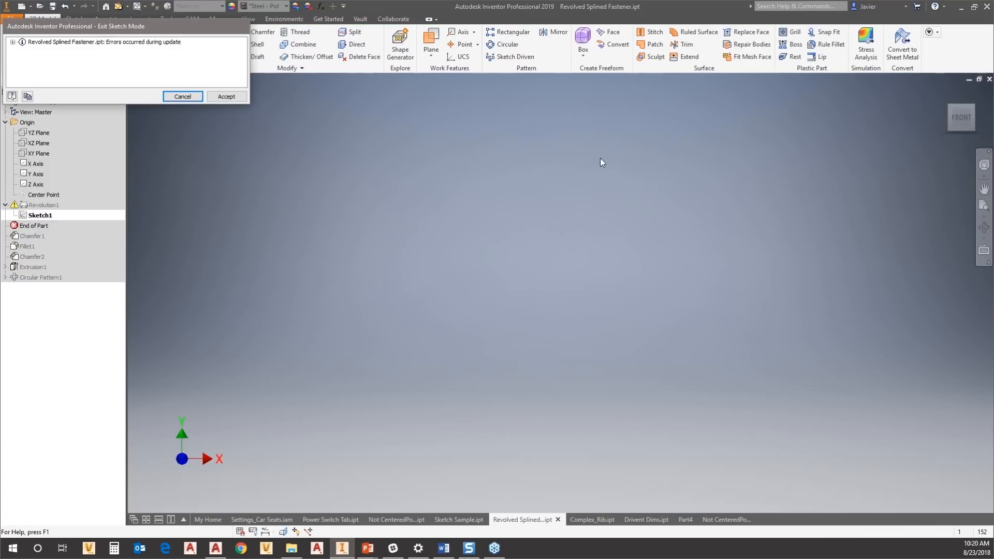
{"action": "left_click", "coordinate": [226, 97]}
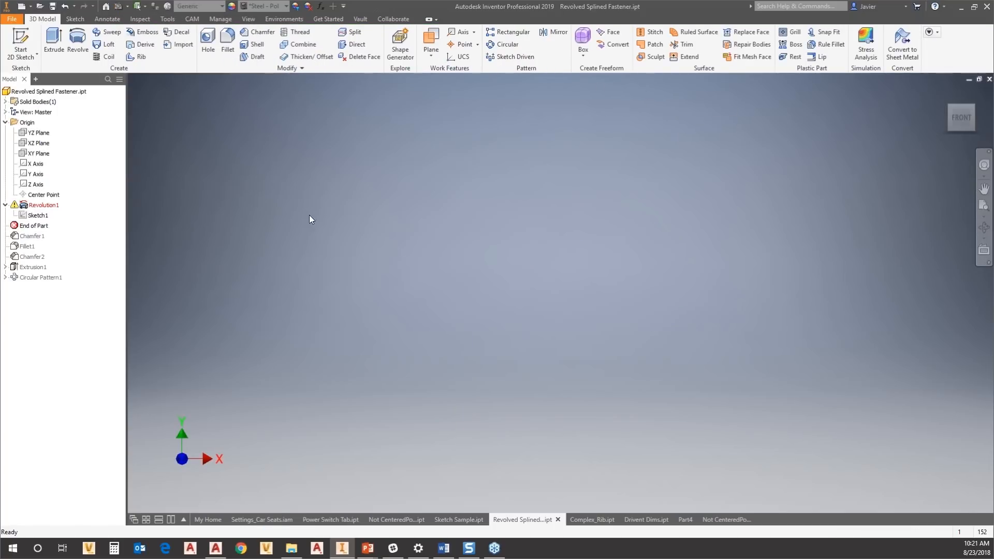
{"action": "right_click", "coordinate": [38, 207]}
{"action": "left_click", "coordinate": [64, 248]}
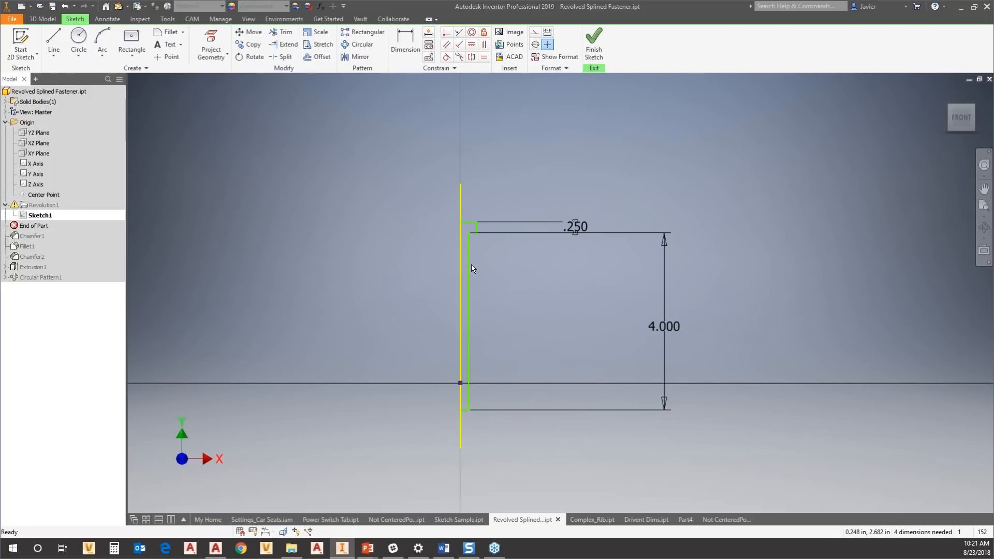
- Check the top and bottom ends of the fastener profile for attachment to the projected vertical reference line
{"action": "scroll", "coordinate": [505, 252], "scroll_direction": "up", "scroll_amount": 3}
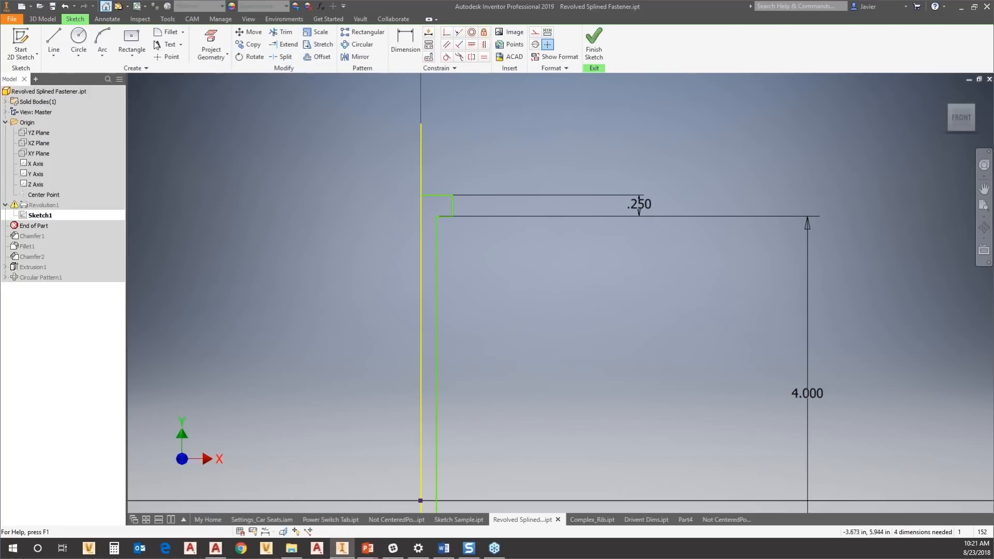
{"action": "left_click", "coordinate": [424, 197]}
{"action": "left_click_drag", "start_coordinate": [434, 196], "coordinate": [439, 198]}
{"action": "scroll", "coordinate": [461, 258], "scroll_direction": "down", "scroll_amount": 3}
{"action": "scroll", "coordinate": [445, 228], "scroll_direction": "up", "scroll_amount": 2}
{"action": "middle_click_drag", "start_coordinate": [505, 443], "coordinate": [515, 75]}
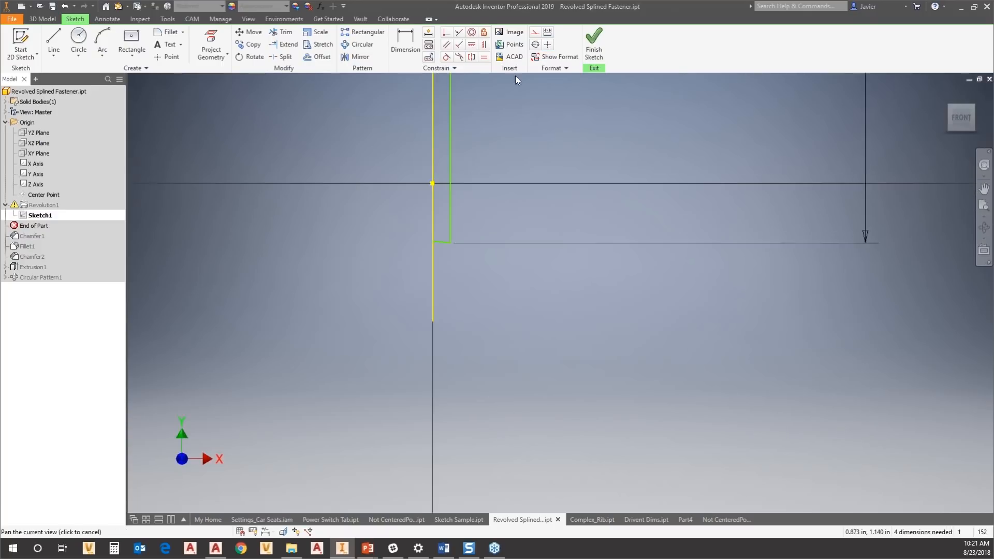
{"action": "mouse_move", "coordinate": [436, 240]}
{"action": "left_mouse_down"}
{"action": "mouse_move", "coordinate": [449, 268]}
{"action": "mouse_move", "coordinate": [448, 248]}
{"action": "left_mouse_up"}
{"action": "scroll", "coordinate": [467, 273], "scroll_direction": "down", "scroll_amount": 3}
{"action": "middle_click_drag", "start_coordinate": [477, 259], "coordinate": [480, 359]}
- Convert the projected YZ Plane line to a centerline, finish the sketch and accept the update errors
{"action": "left_click", "coordinate": [452, 200]}
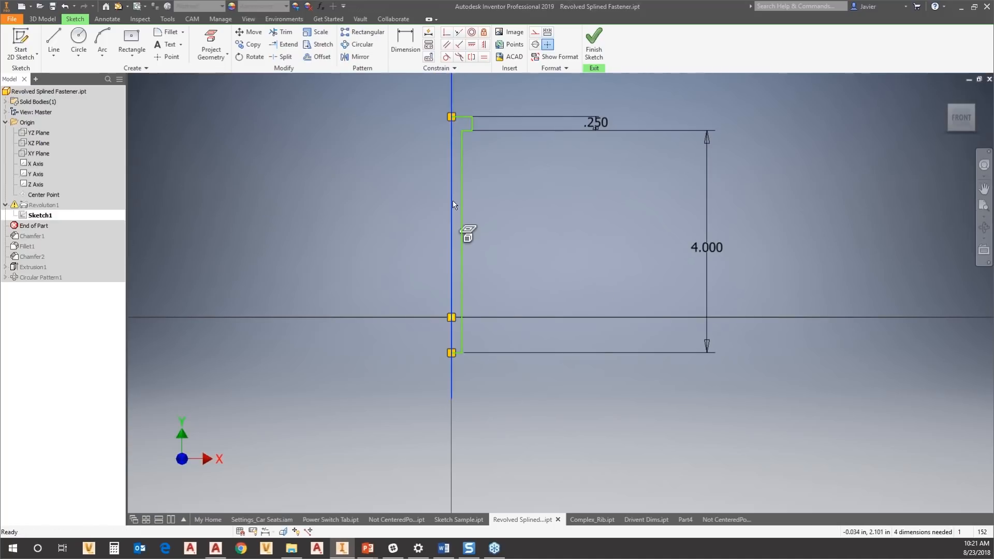
{"action": "middle_click_drag", "start_coordinate": [518, 251], "coordinate": [504, 409]}
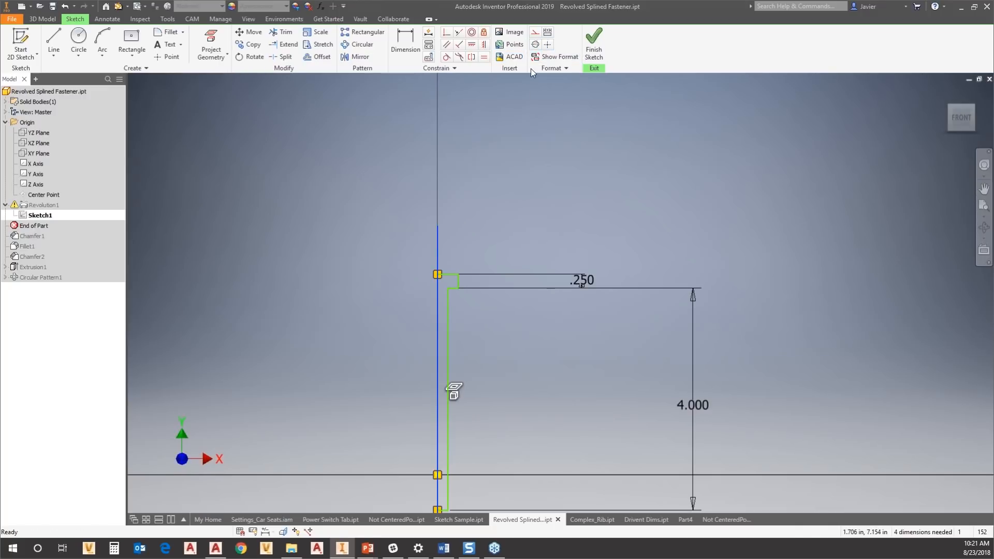
{"action": "left_click", "coordinate": [535, 44]}
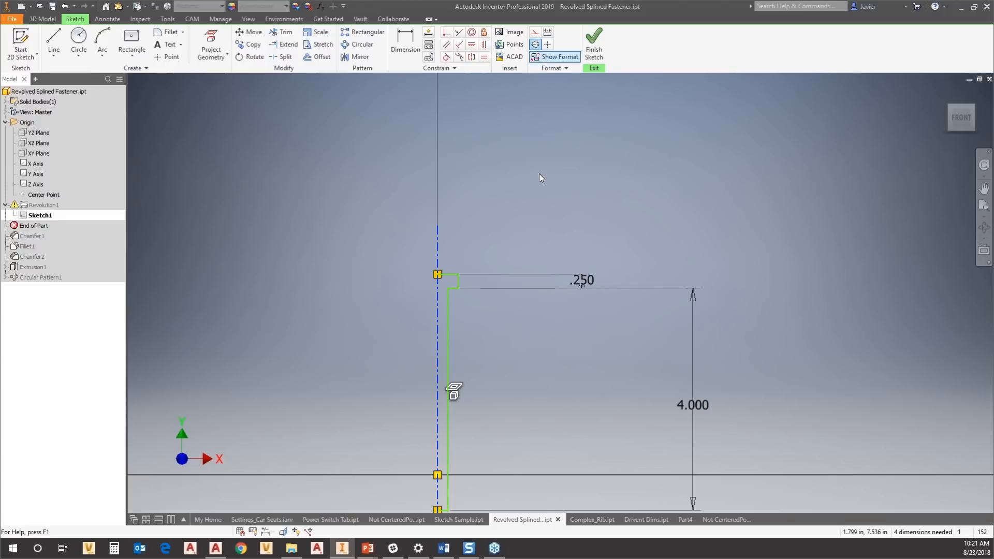
{"action": "middle_click_drag", "start_coordinate": [473, 319], "coordinate": [477, 215]}
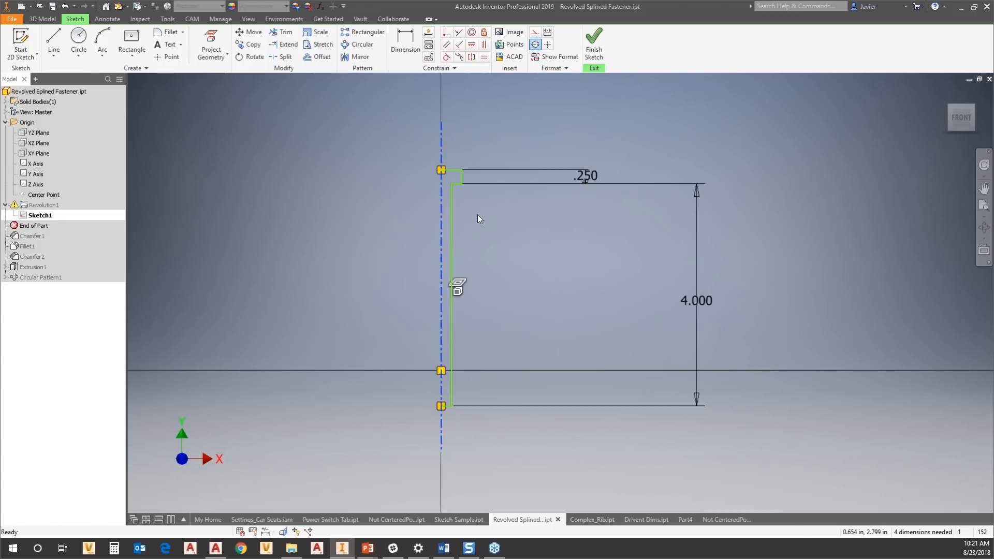
{"action": "left_click", "coordinate": [589, 50]}
{"action": "left_click", "coordinate": [226, 96]}
{"action": "right_click", "coordinate": [44, 205]}
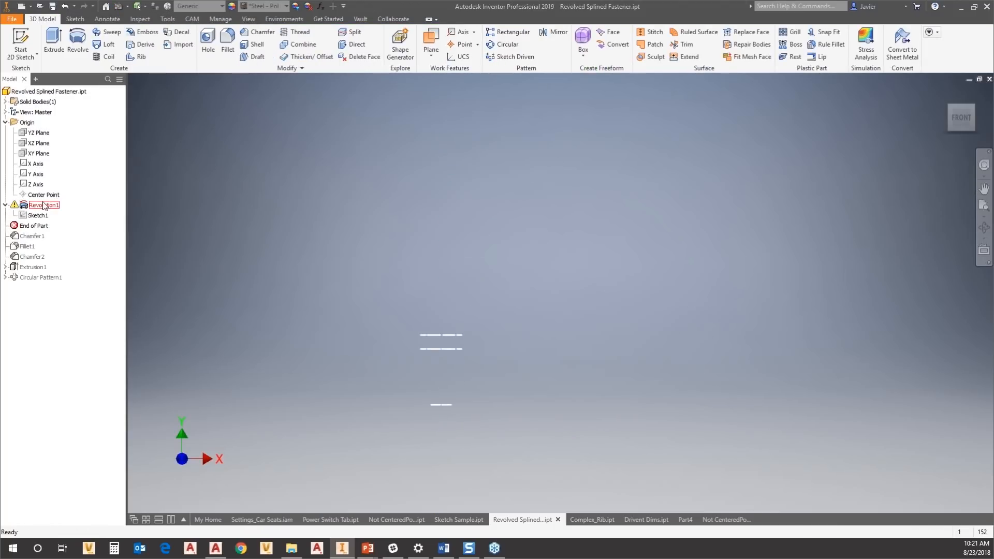
{"action": "left_click", "coordinate": [66, 242]}
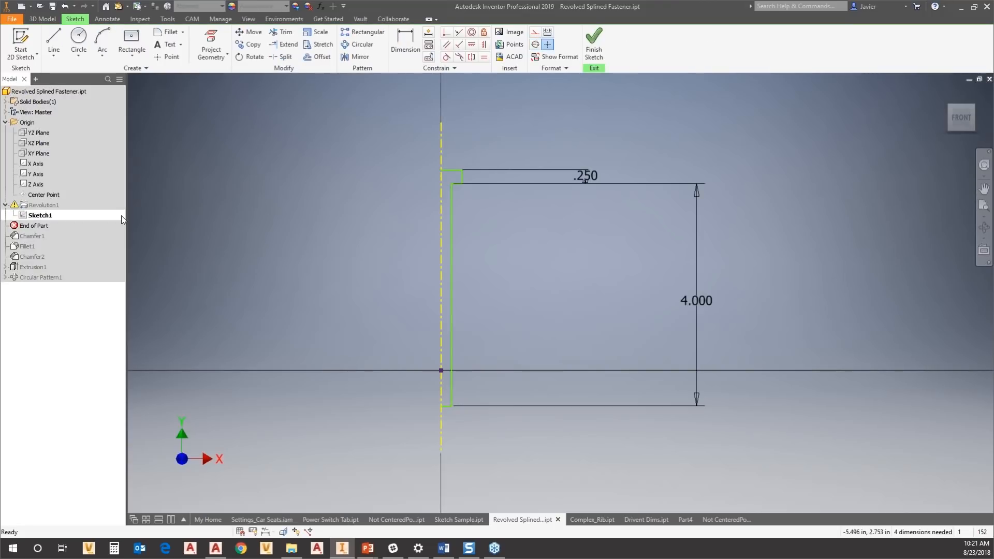
{"action": "left_click", "coordinate": [588, 45]}
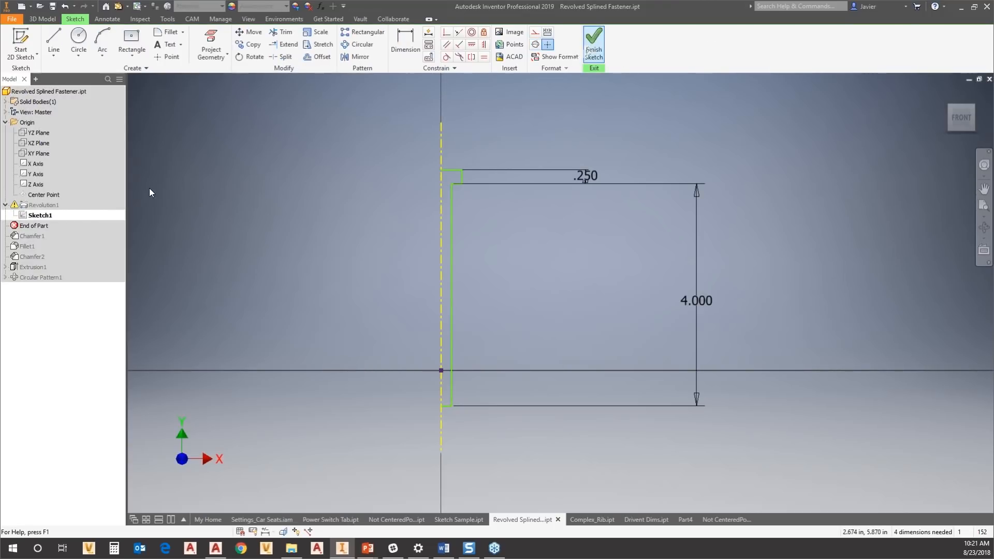
{"action": "left_click", "coordinate": [225, 97]}
- Edit Revolution1 to use the projected centerline as its axis with Full extents
{"action": "right_click", "coordinate": [46, 205]}
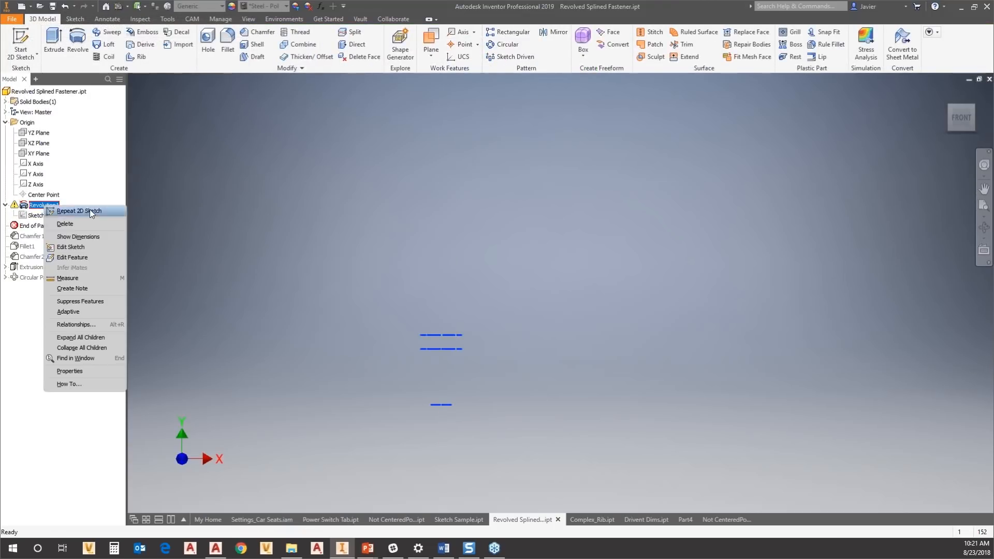
{"action": "left_click", "coordinate": [67, 254]}
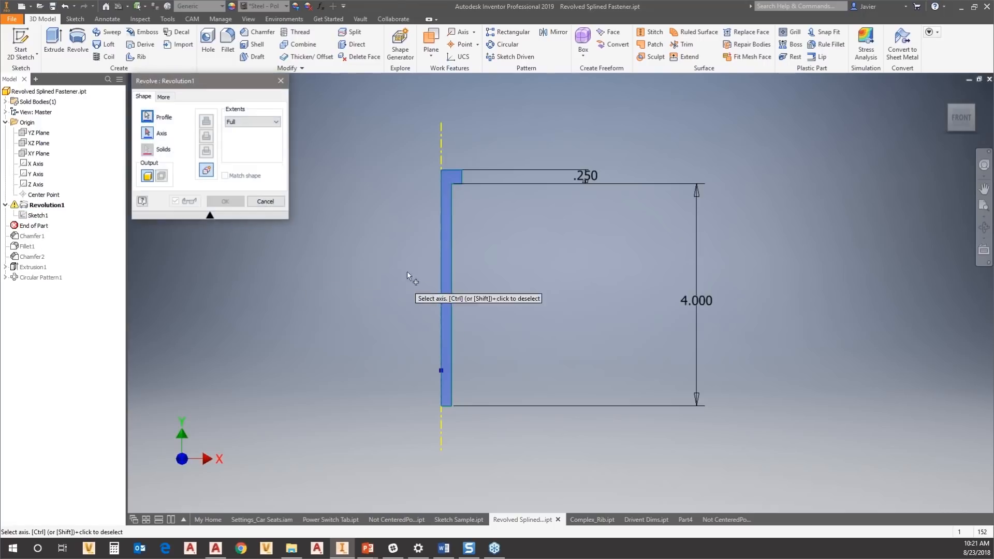
{"action": "left_click", "coordinate": [147, 133]}
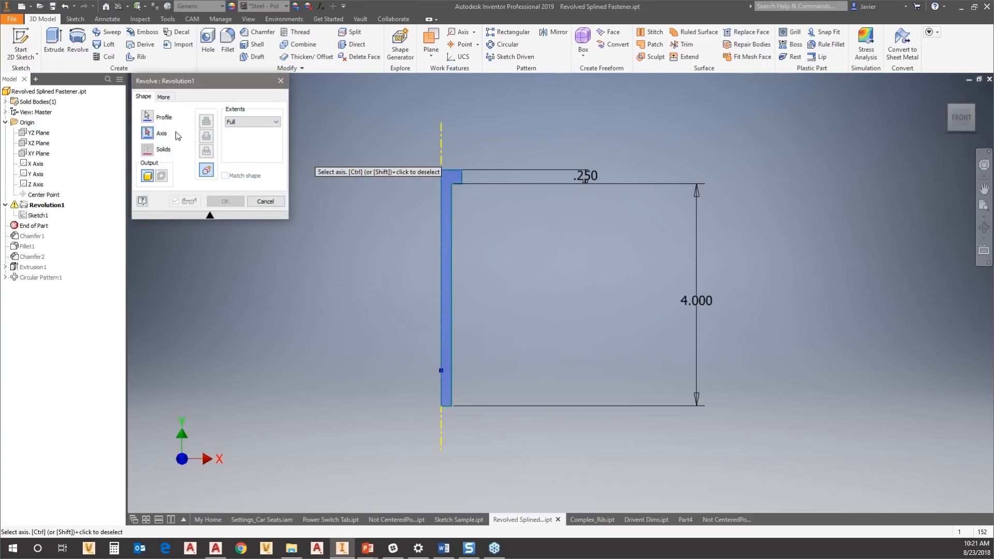
{"action": "left_click", "coordinate": [442, 135]}
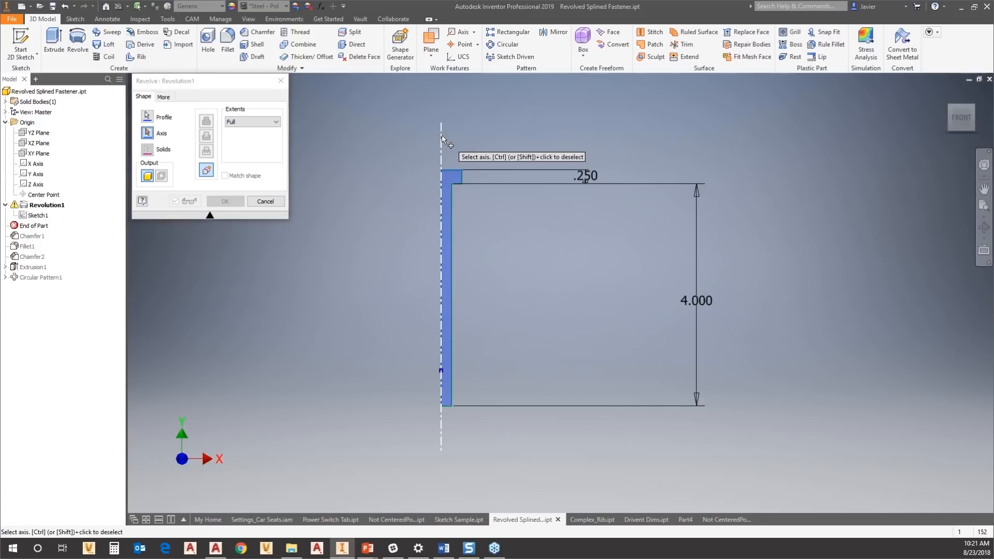
{"action": "left_click", "coordinate": [225, 201]}
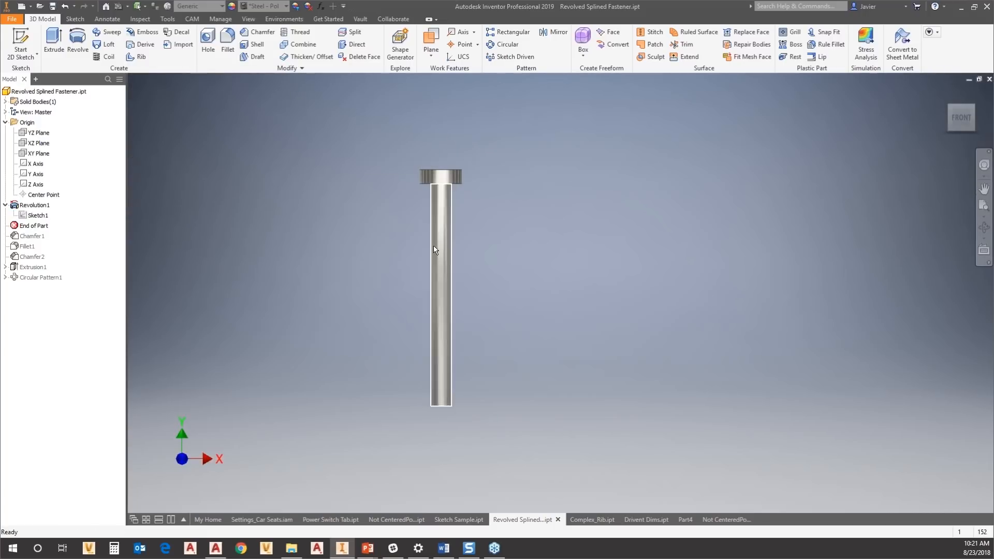
- Reopen Sketch1, set the shank length dimension to 8 in and finish the sketch to update the revolve
{"action": "double_click", "coordinate": [34, 216]}
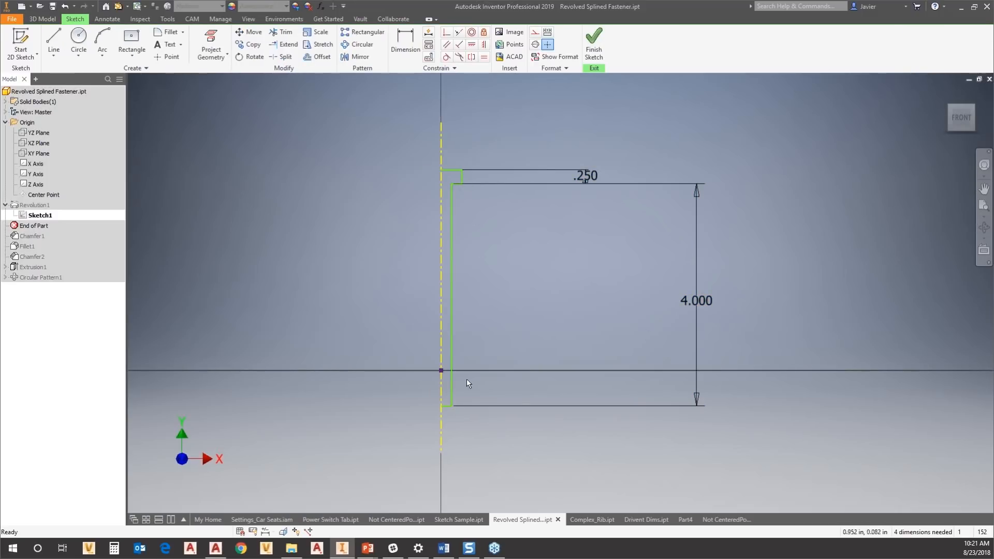
{"action": "double_click", "coordinate": [700, 299]}
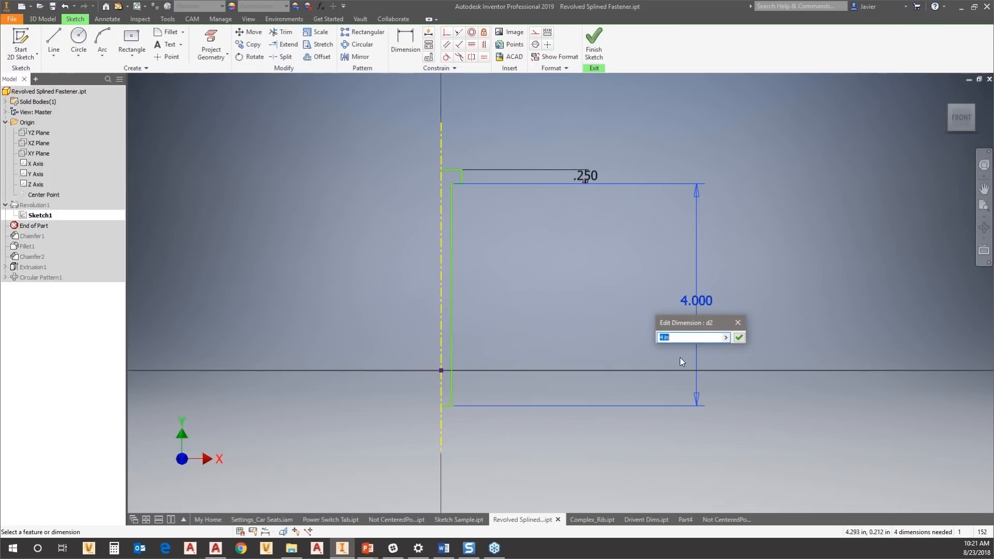
{"action": "type", "text": "8"}
{"action": "key", "text": "Return"}
{"action": "middle_click_drag", "start_coordinate": [445, 98], "coordinate": [477, 314]}
{"action": "left_click", "coordinate": [593, 44]}
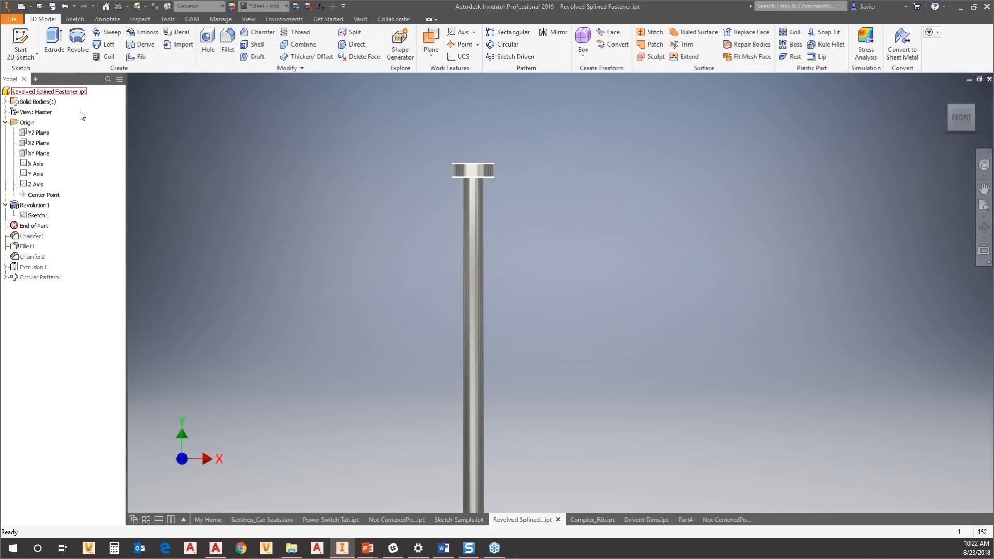
- Edit Sketch1 again, set the shank length to 1 in and finish the sketch
{"action": "double_click", "coordinate": [38, 216]}
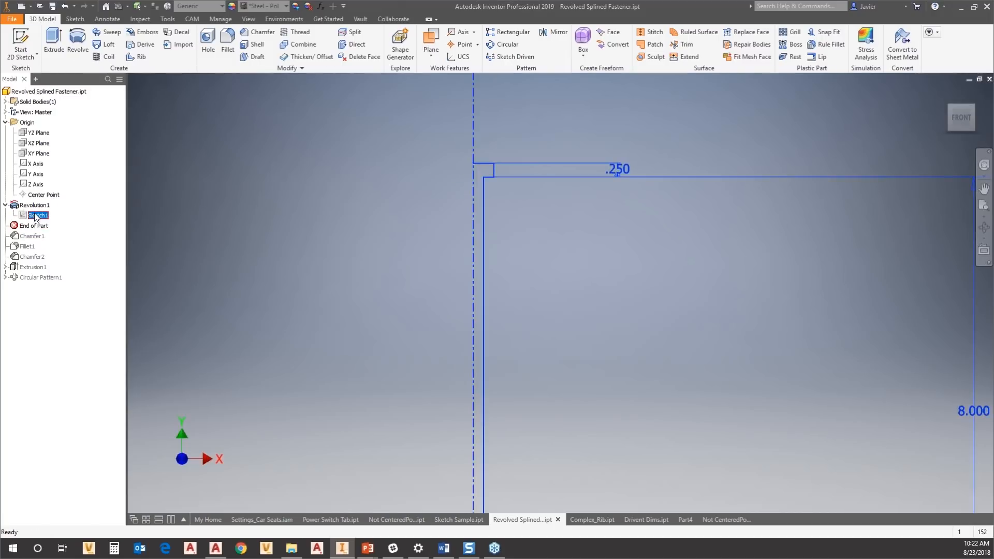
{"action": "double_click", "coordinate": [555, 231]}
{"action": "type", "text": "1"}
{"action": "key", "text": "Return"}
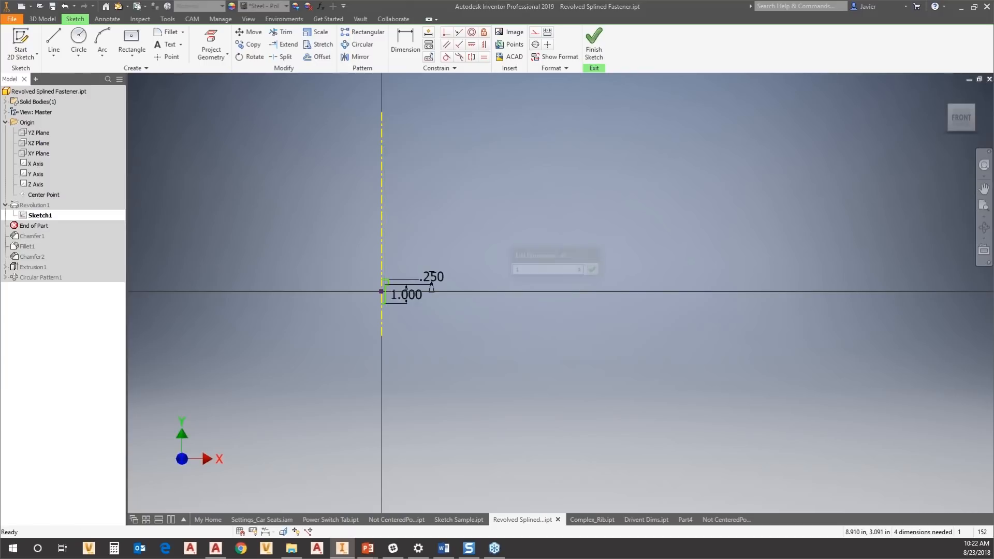
{"action": "left_click", "coordinate": [601, 42]}
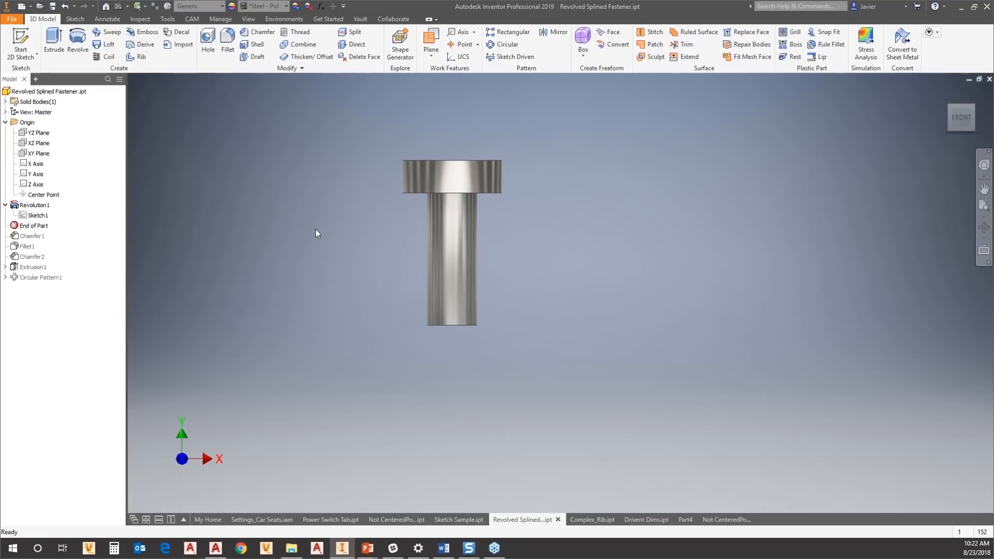
- Highlight the origin YZ Plane to examine where it runs through the revolved fastener
{"action": "left_click", "coordinate": [40, 133]}
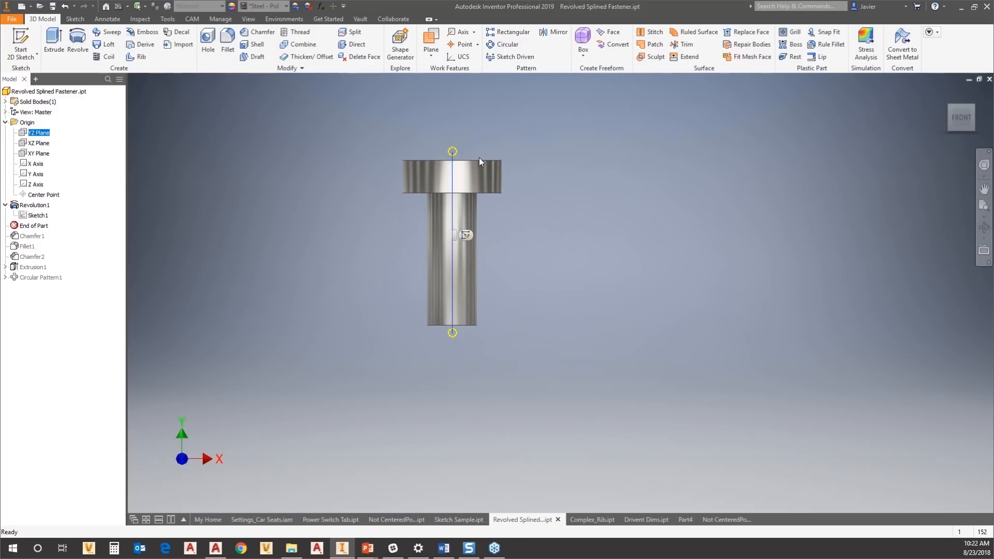
{"action": "middle_click_drag", "start_coordinate": [479, 164], "coordinate": [488, 219]}
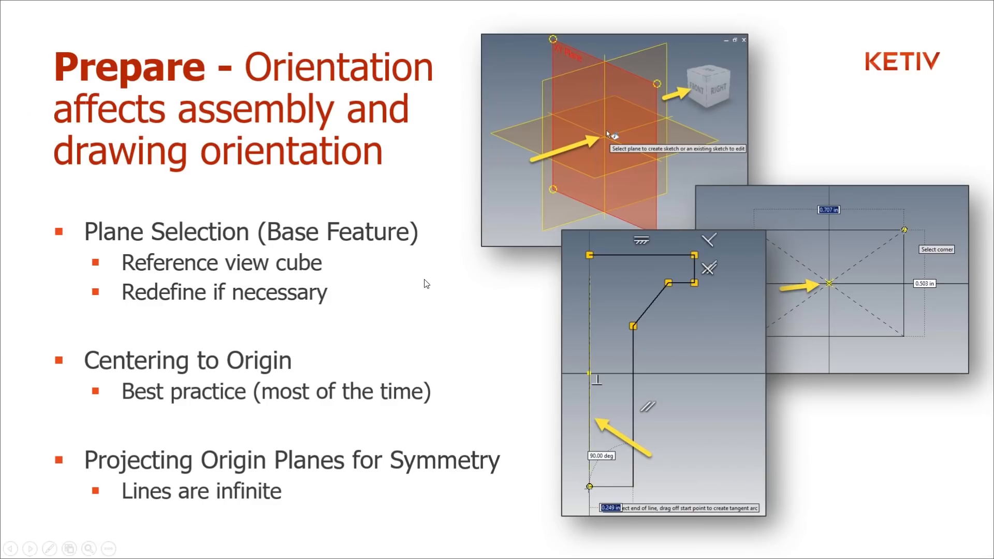
{"action": "left_click", "coordinate": [387, 354]}
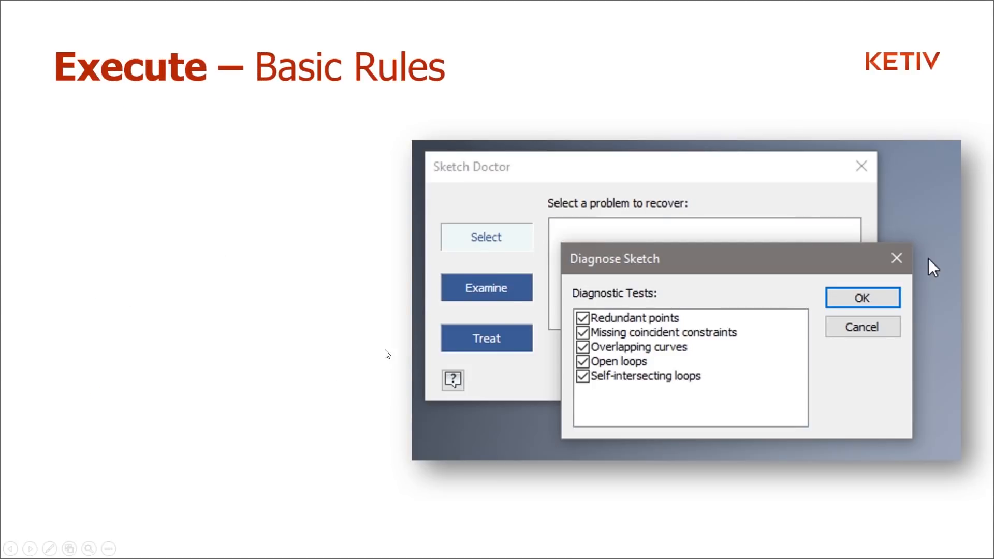
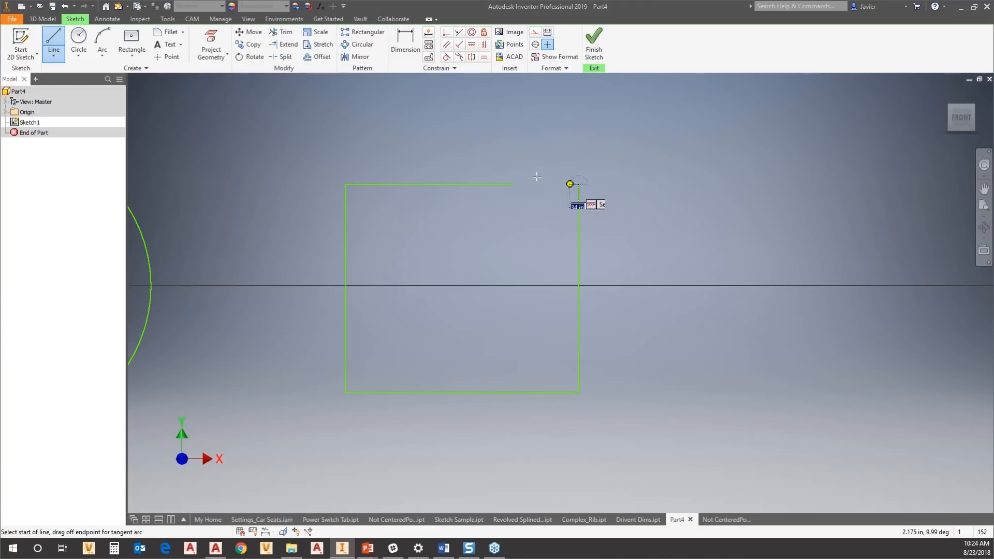
- End the new line partway along the rectangle's upper edge so it overlaps the existing edge, and exit the Line command
{"action": "left_click", "coordinate": [396, 184]}
{"action": "key", "text": "Escape"}
{"action": "key", "text": "Escape"}
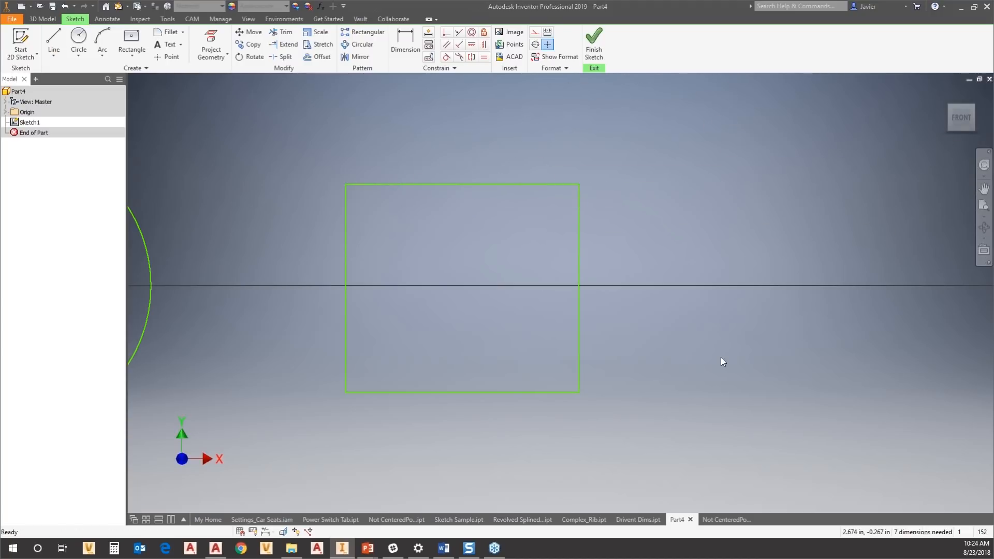
- Select each of the two overlapping upper-edge lines in turn to compare their extents, then clear the selection
{"action": "left_click", "coordinate": [564, 184]}
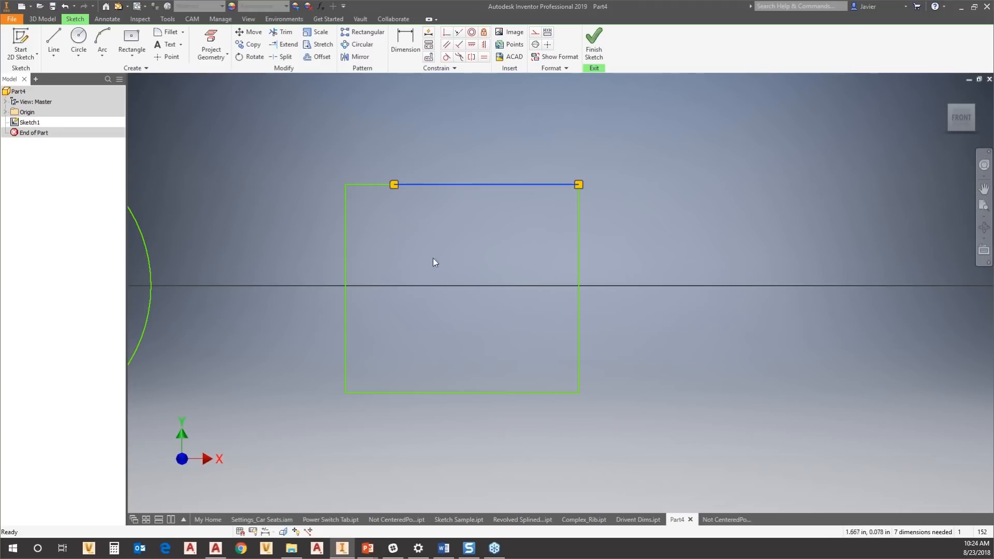
{"action": "left_click", "coordinate": [367, 183]}
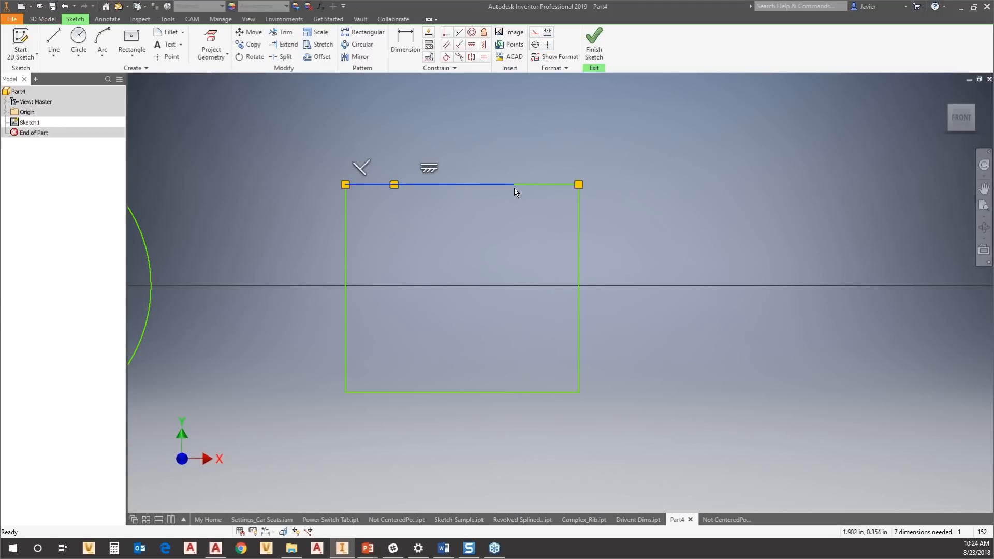
{"action": "left_click", "coordinate": [483, 338]}
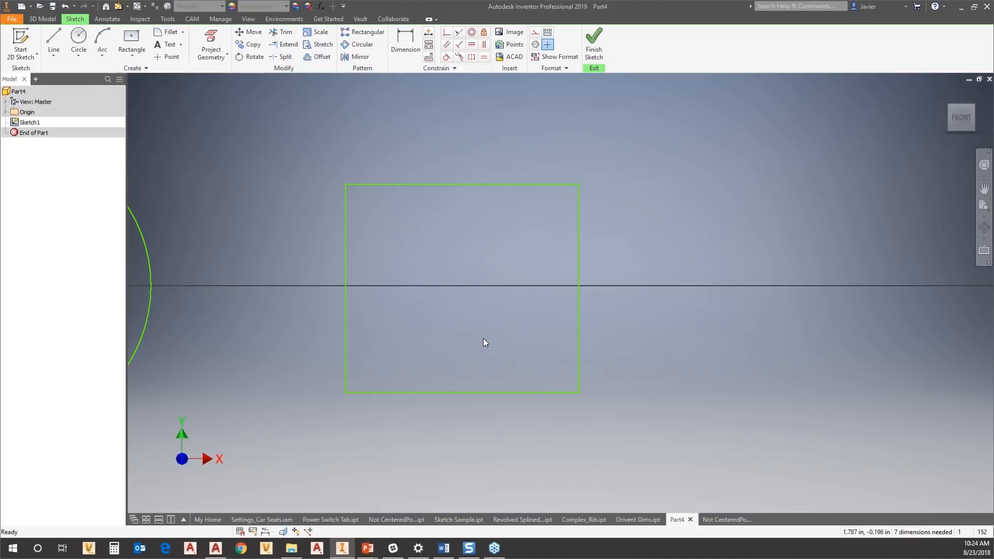
- Draw a closed, self-intersecting figure-eight with a Control Vertex spline in the empty area beside the rectangle
{"action": "middle_click_drag", "start_coordinate": [753, 347], "coordinate": [472, 340]}
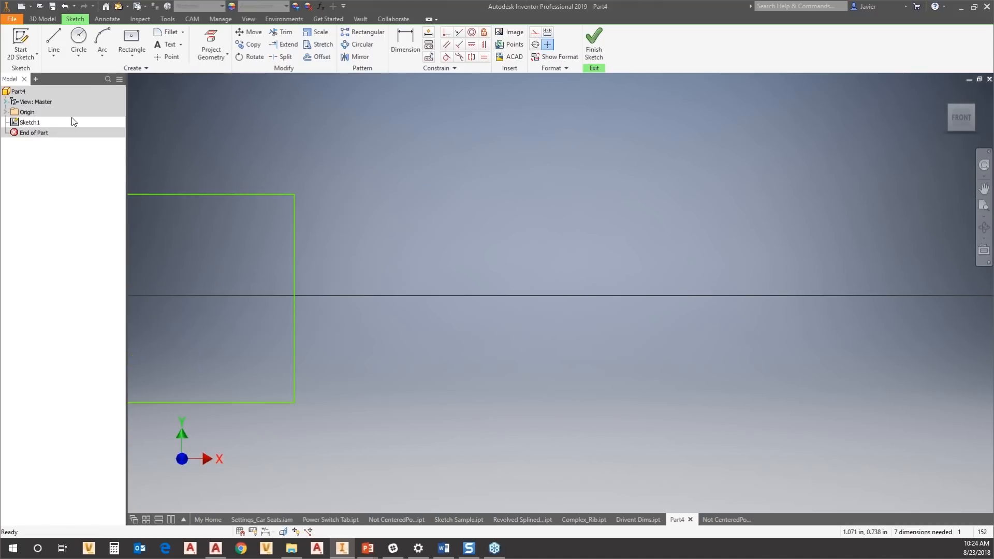
{"action": "left_click", "coordinate": [78, 56]}
{"action": "left_click", "coordinate": [54, 56]}
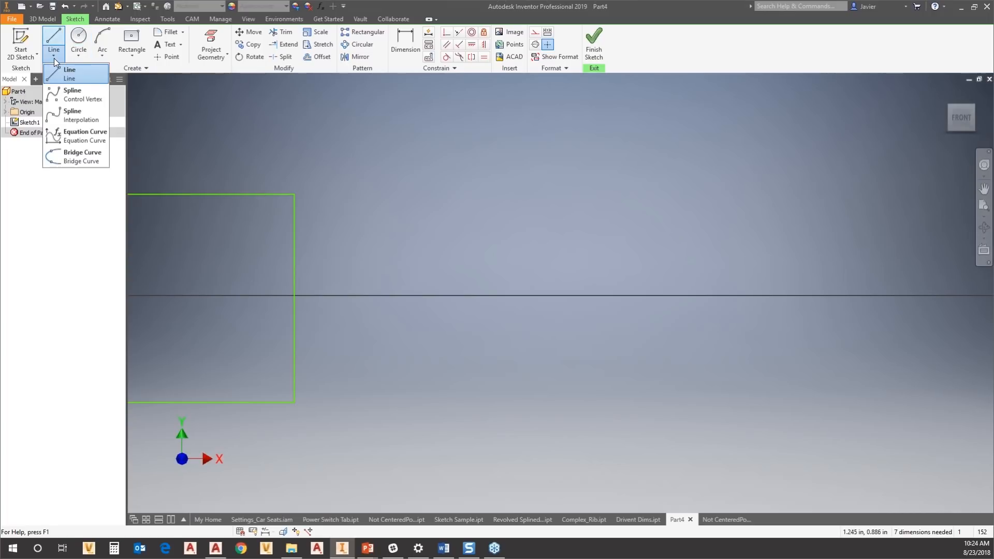
{"action": "left_click", "coordinate": [752, 204]}
{"action": "left_click", "coordinate": [677, 189]}
{"action": "left_click", "coordinate": [524, 273]}
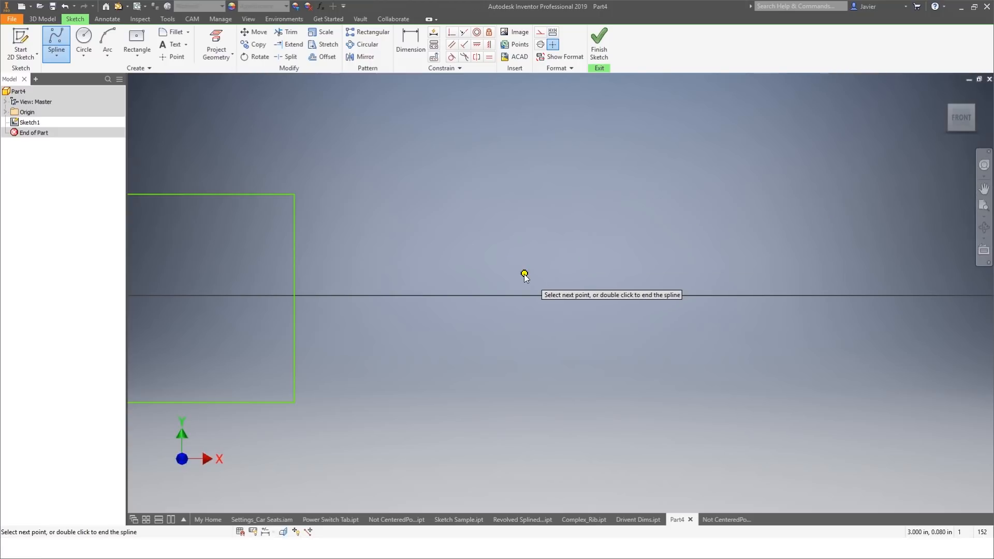
{"action": "left_click", "coordinate": [397, 268]}
{"action": "left_click", "coordinate": [383, 199]}
{"action": "left_click", "coordinate": [468, 165]}
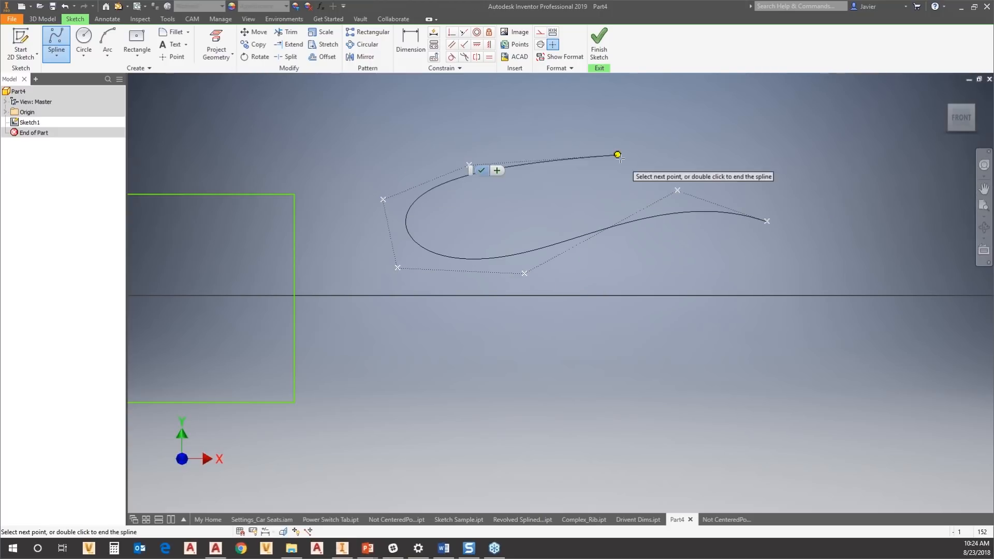
{"action": "left_click", "coordinate": [620, 190]}
{"action": "left_click", "coordinate": [679, 264]}
{"action": "left_click", "coordinate": [818, 320]}
{"action": "left_click", "coordinate": [852, 250]}
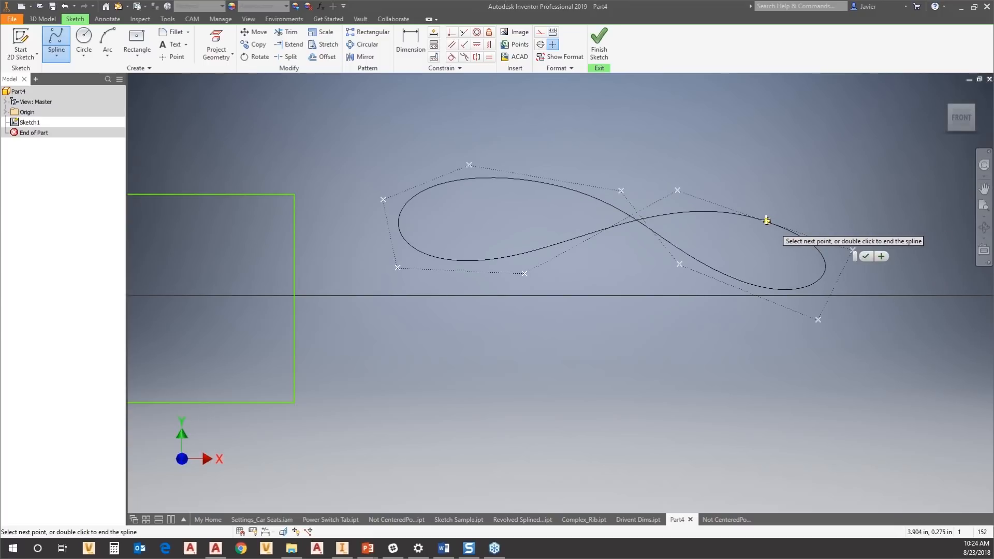
{"action": "left_click", "coordinate": [767, 221]}
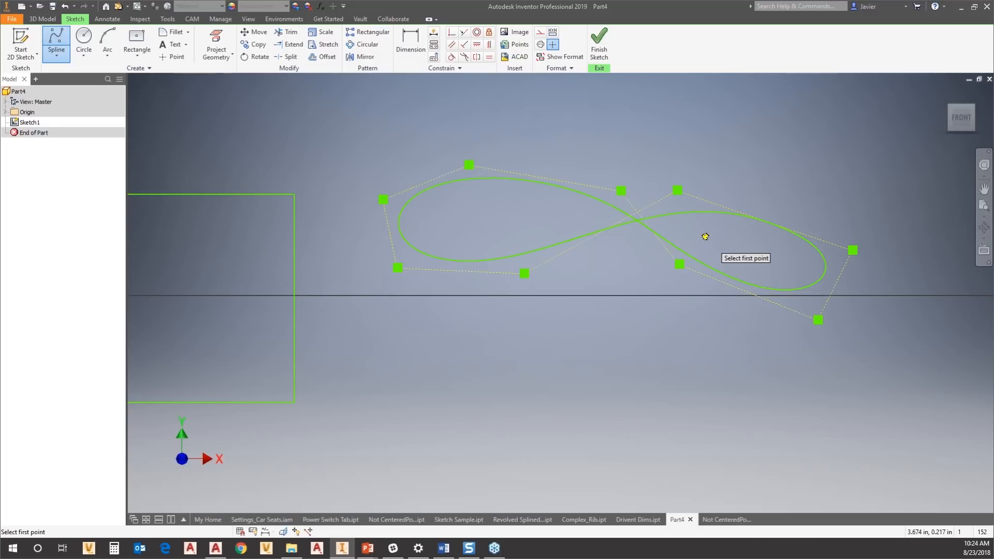
{"action": "key", "text": "Escape"}
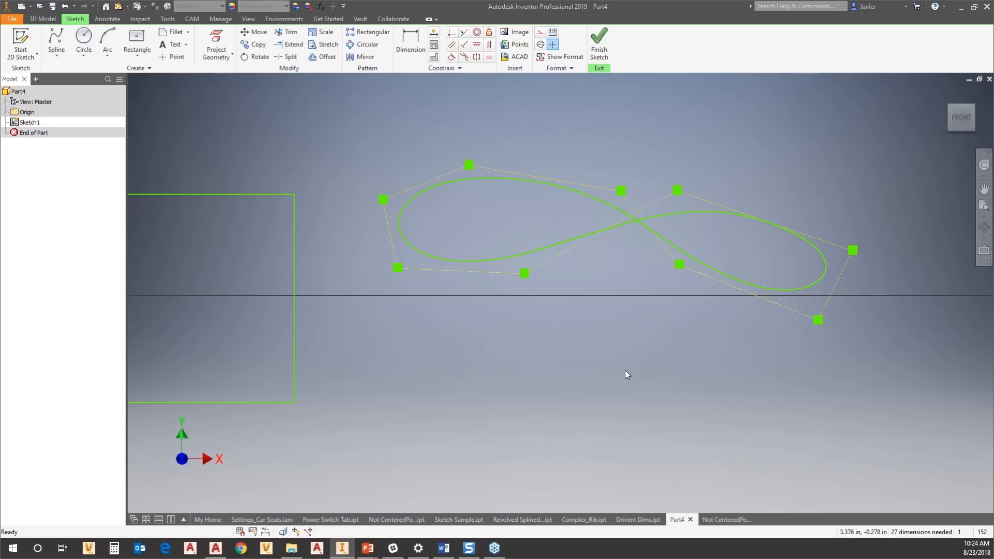
- Diagnose the sketch with Sketch Doctor, keeping all tests on, from redundant points to self-intersecting loops
{"action": "scroll", "coordinate": [539, 282], "scroll_direction": "down", "scroll_amount": 2}
{"action": "mouse_move", "coordinate": [476, 391]}
{"action": "middle_mouse_down"}
{"action": "mouse_move", "coordinate": [701, 347]}
{"action": "mouse_move", "coordinate": [550, 340]}
{"action": "mouse_move", "coordinate": [623, 316]}
{"action": "middle_mouse_up"}
{"action": "scroll", "coordinate": [701, 347], "scroll_direction": "down", "scroll_amount": 2}
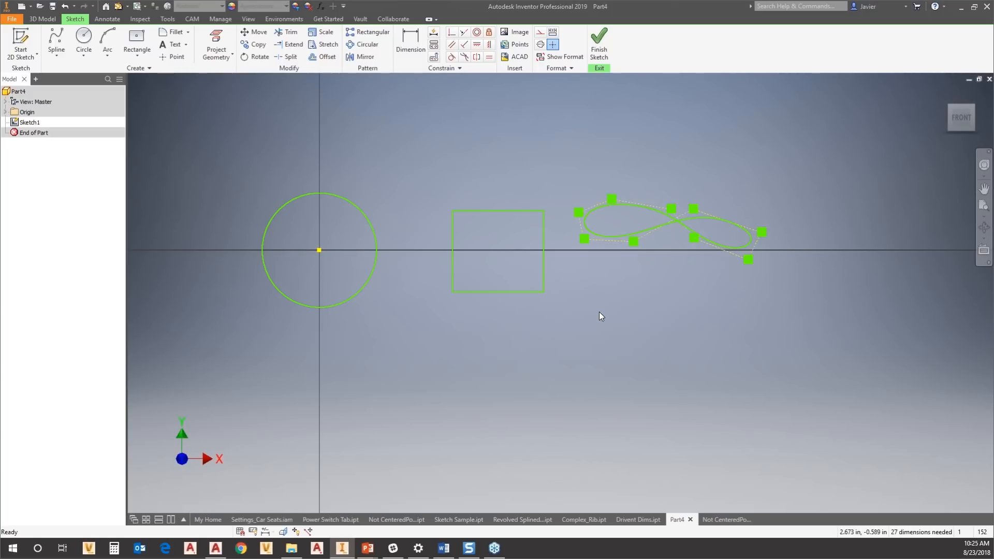
{"action": "right_click", "coordinate": [577, 295]}
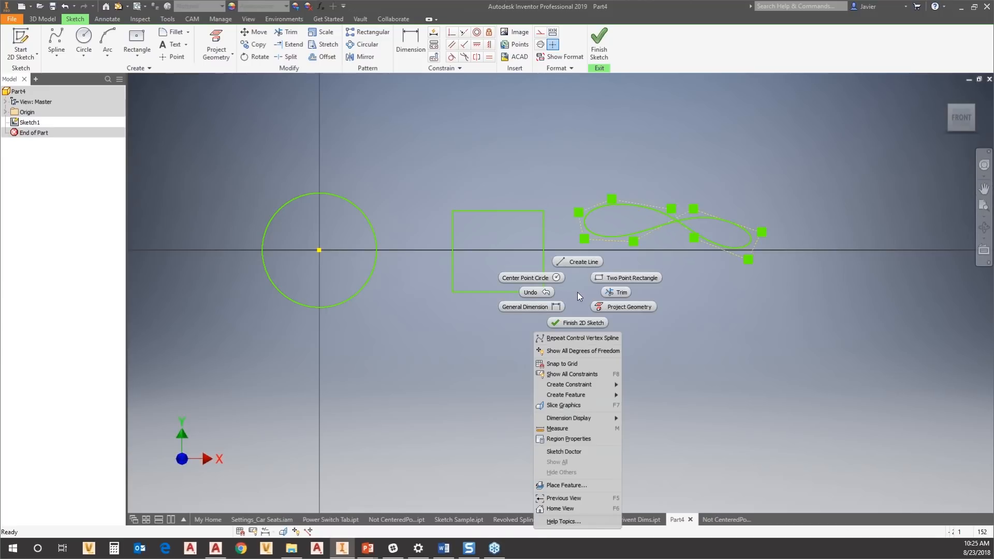
{"action": "left_click", "coordinate": [564, 452]}
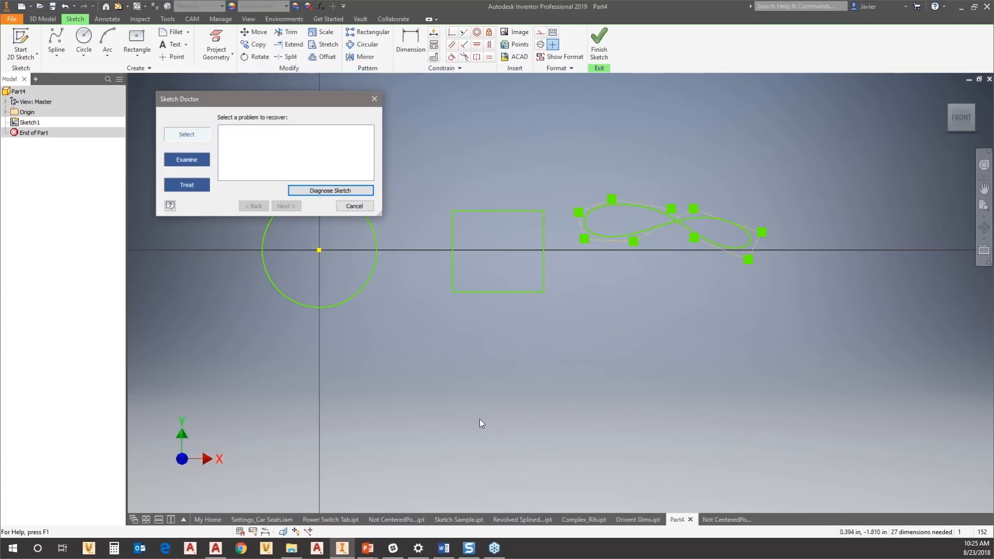
{"action": "left_click", "coordinate": [312, 189]}
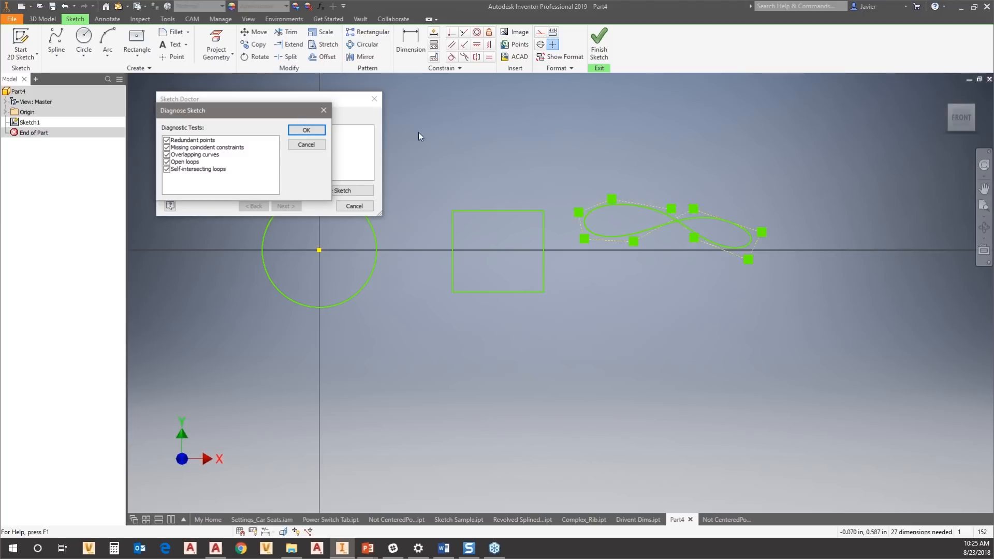
{"action": "left_click", "coordinate": [317, 131]}
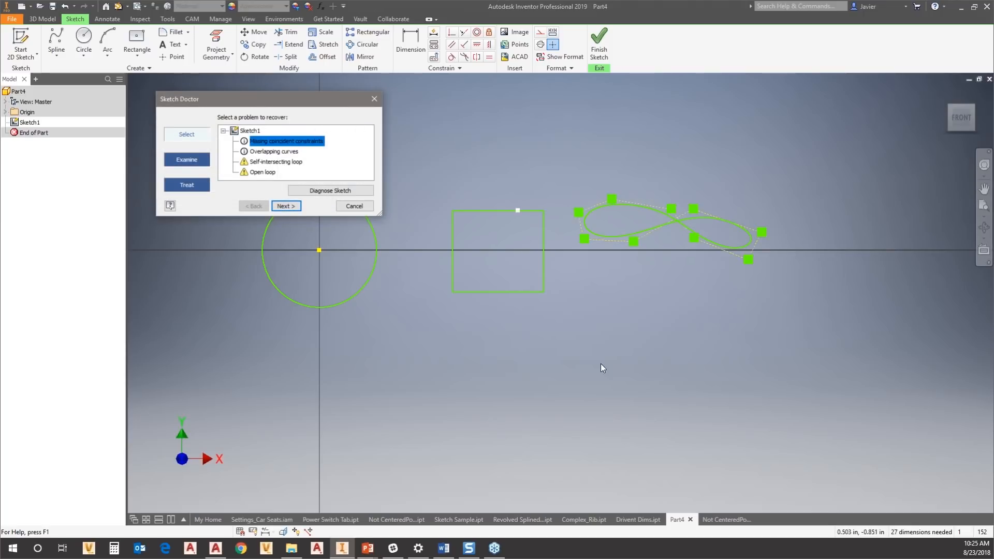
- Examine the overlapping curves, self-intersecting loop and open loop problems one by one in the sketch, and close Sketch Doctor without treating them
{"action": "left_click_drag", "start_coordinate": [294, 96], "coordinate": [292, 55]}
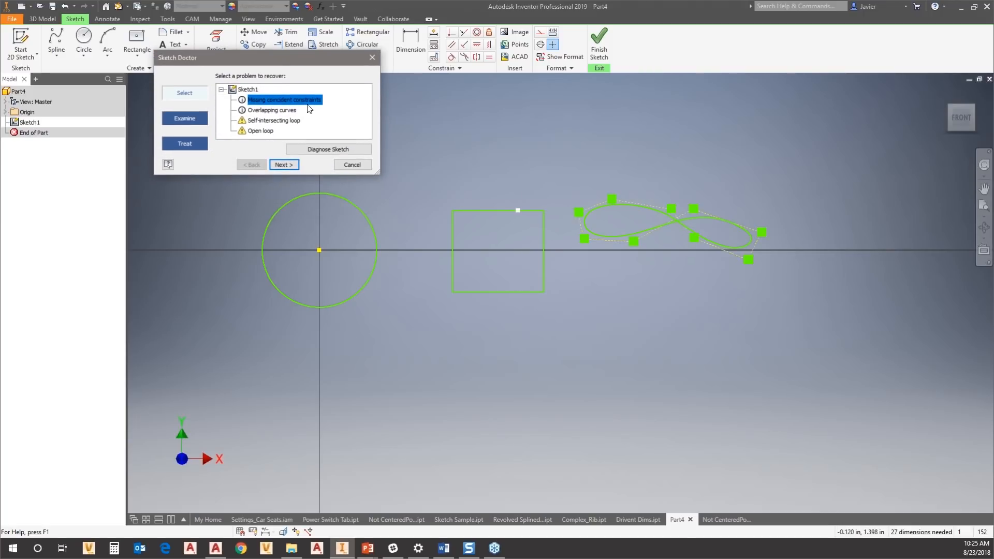
{"action": "left_click", "coordinate": [270, 110]}
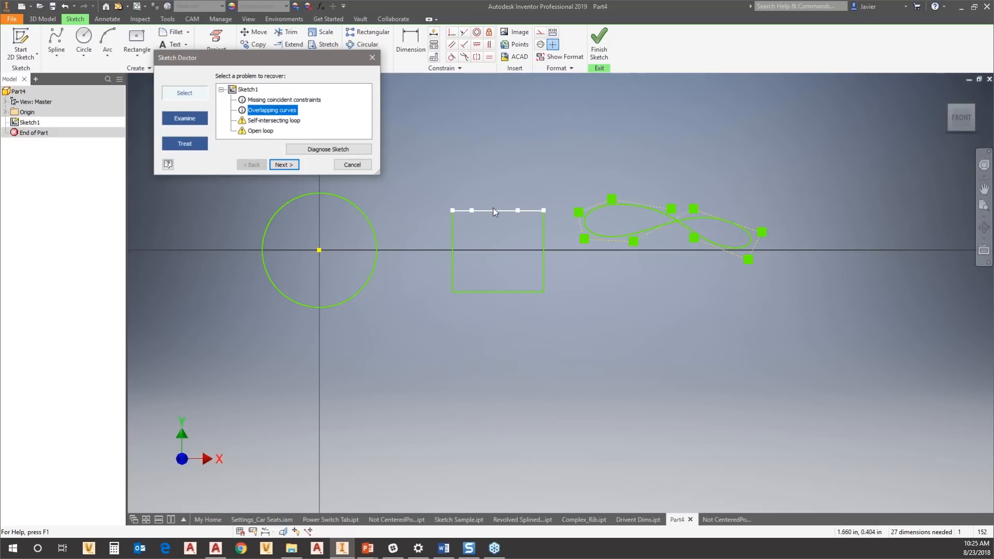
{"action": "left_click", "coordinate": [270, 120]}
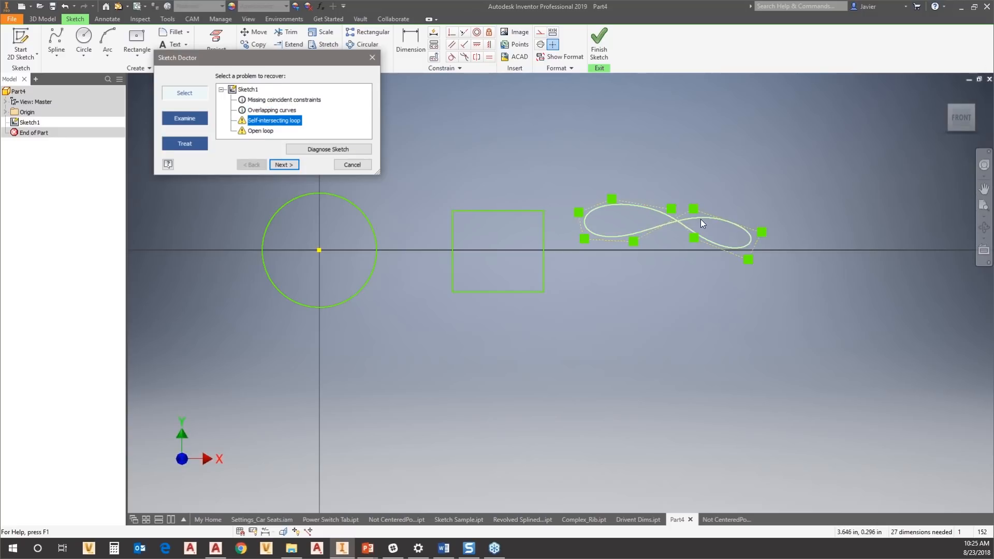
{"action": "left_click", "coordinate": [256, 131]}
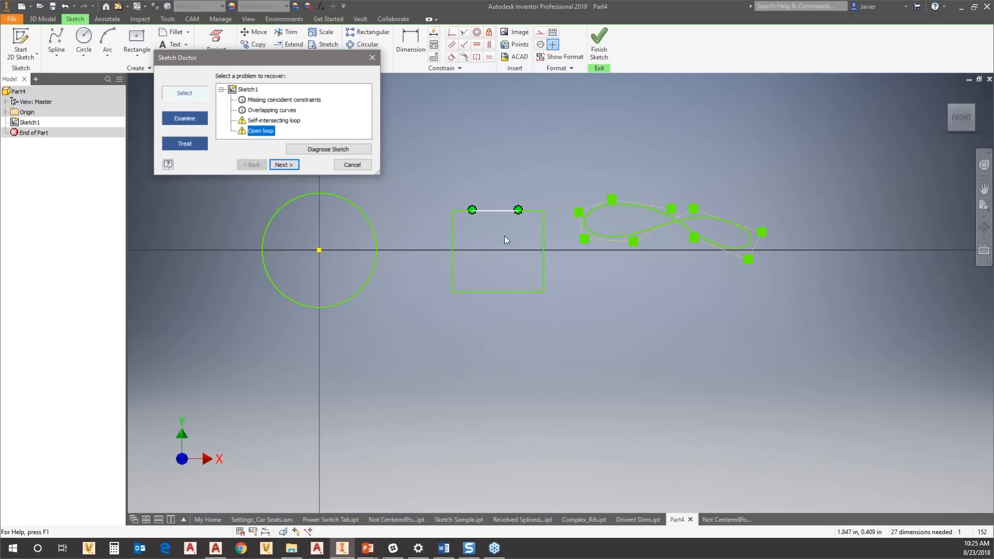
{"action": "left_click", "coordinate": [359, 165]}
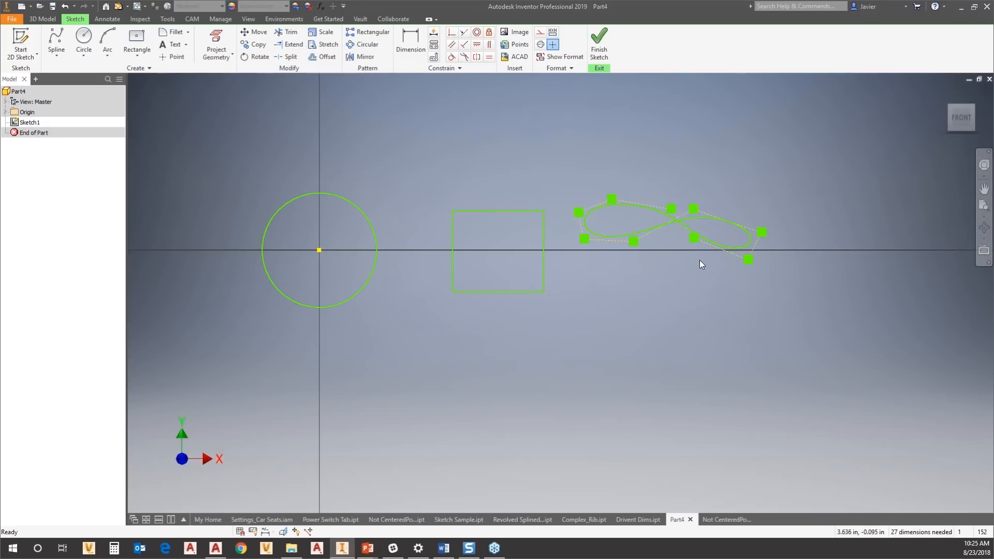
- Delete the spline, the rectangle with its overlapping line, and the circle to empty the sketch
{"action": "left_click_drag", "start_coordinate": [810, 160], "coordinate": [428, 355]}
{"action": "key", "text": "Delete"}
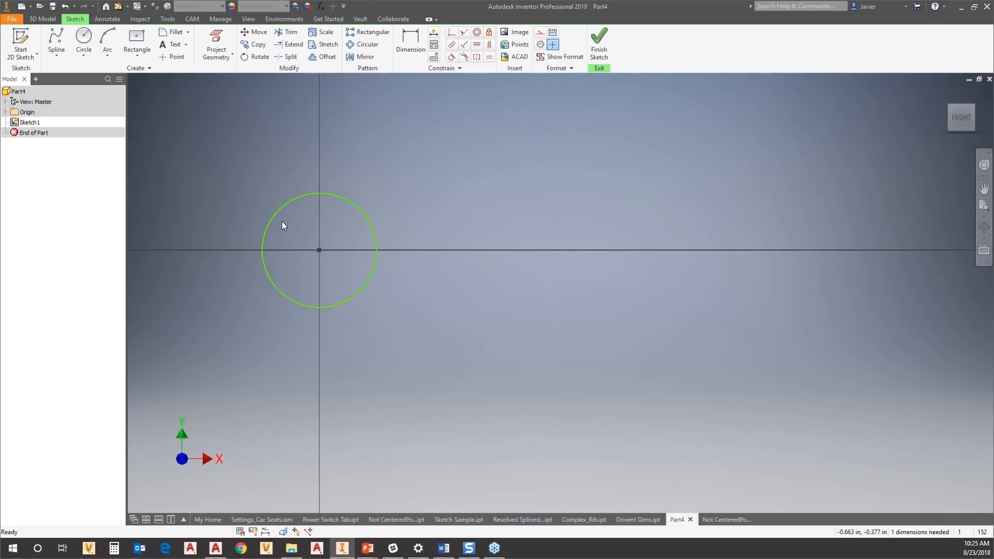
{"action": "left_click", "coordinate": [333, 195]}
{"action": "key", "text": "Delete"}
{"action": "mouse_move", "coordinate": [382, 312]}
{"action": "middle_mouse_down"}
{"action": "mouse_move", "coordinate": [394, 324]}
{"action": "mouse_move", "coordinate": [607, 317]}
{"action": "middle_mouse_up"}
{"action": "middle_click_drag", "start_coordinate": [608, 202], "coordinate": [536, 271]}
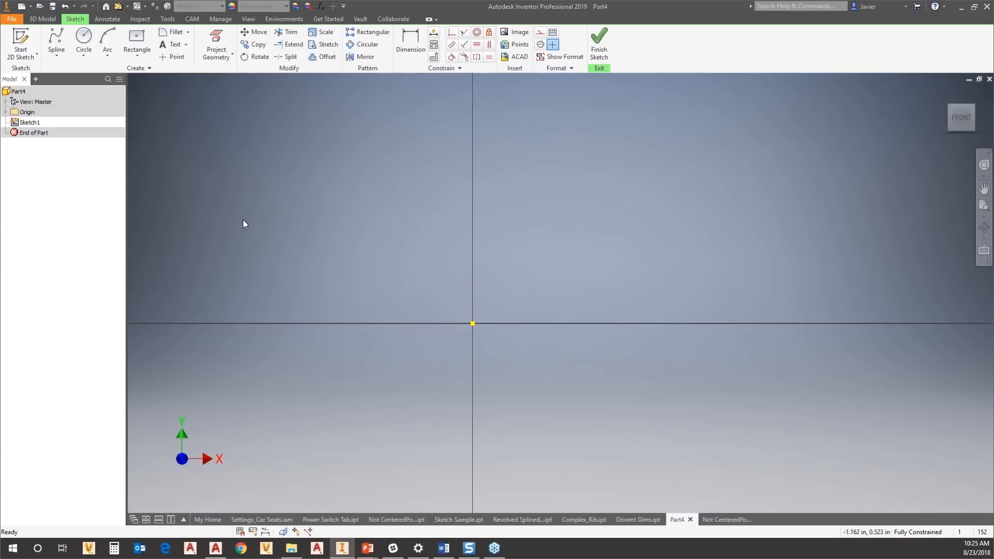
{"action": "middle_click_drag", "start_coordinate": [335, 290], "coordinate": [321, 235]}
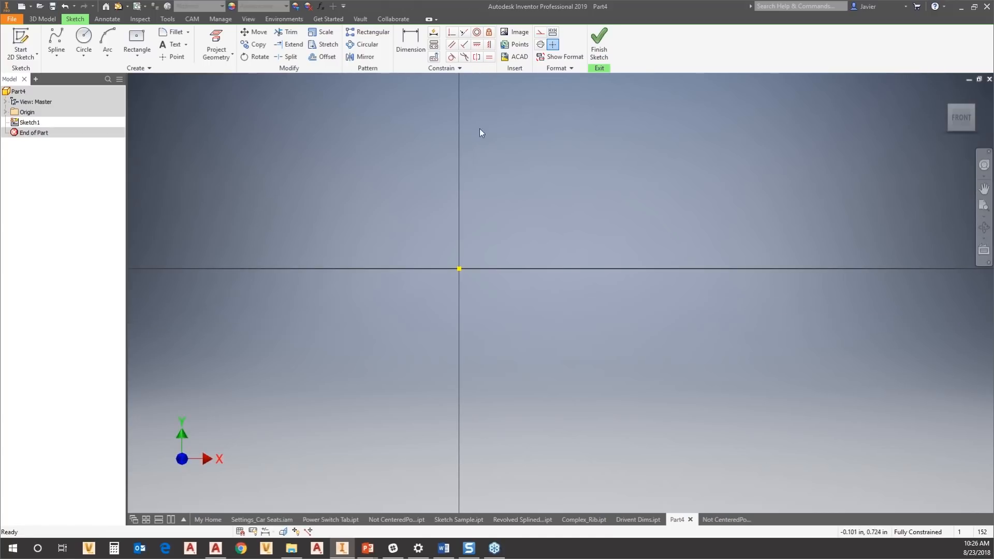
- Draw a Two Point Center rectangle centred on the sketch origin, wider than it is tall, and exit the command
{"action": "left_click", "coordinate": [136, 54]}
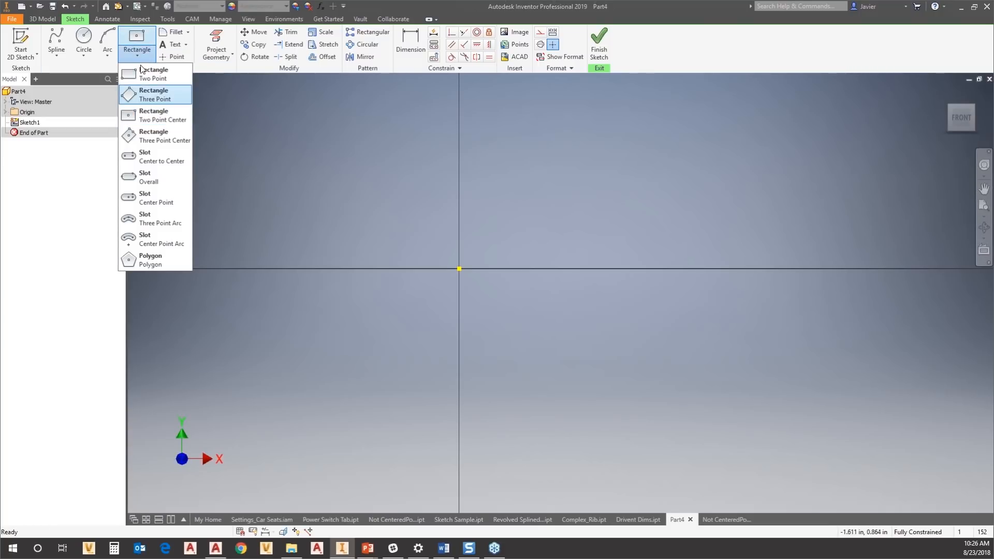
{"action": "left_click", "coordinate": [143, 115]}
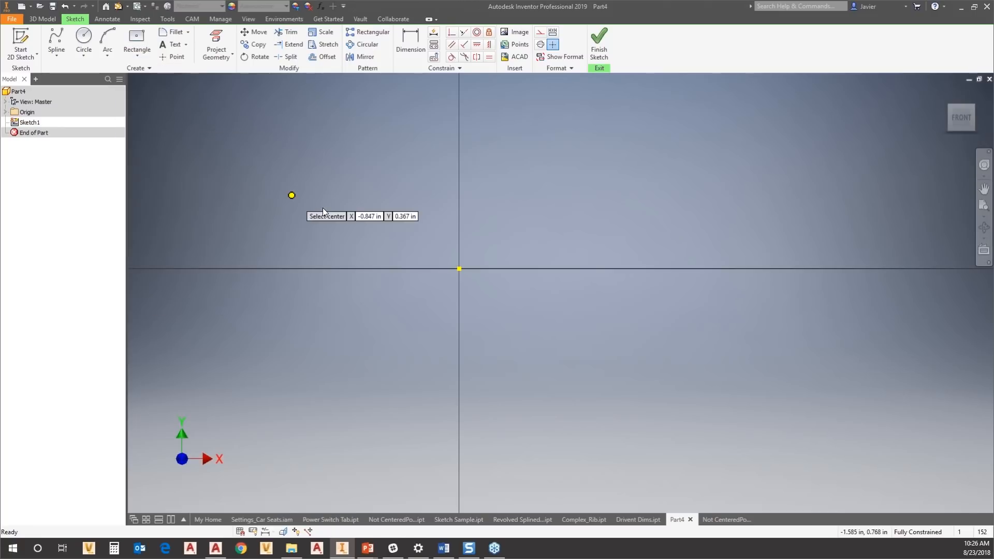
{"action": "left_click", "coordinate": [459, 268]}
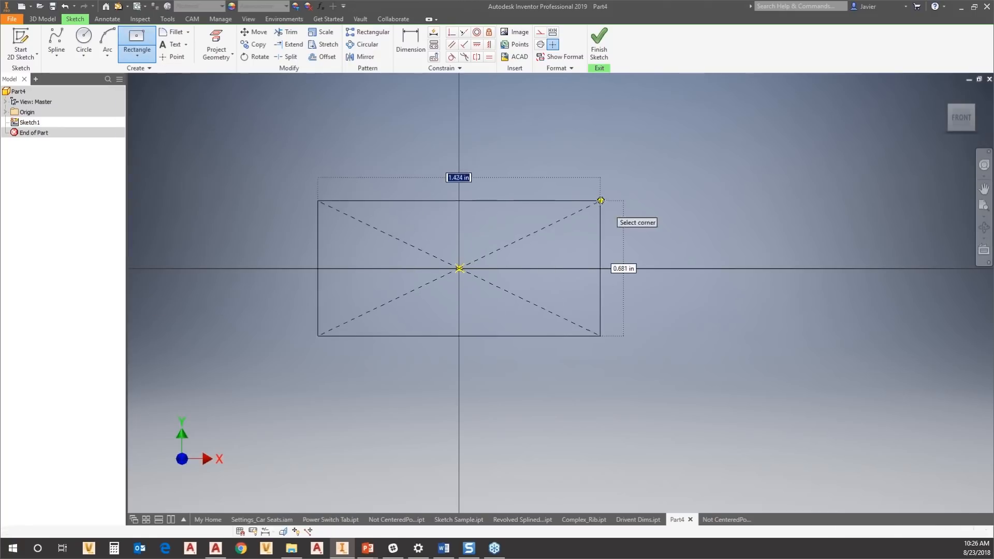
{"action": "left_click", "coordinate": [725, 119]}
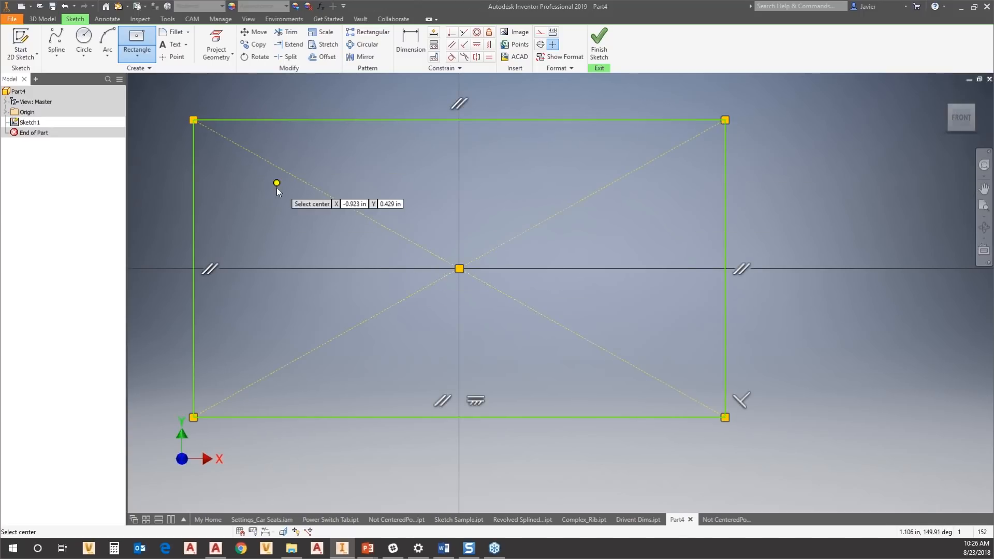
{"action": "key", "text": "Escape"}
{"action": "scroll", "coordinate": [435, 267], "scroll_direction": "down", "scroll_amount": 3}
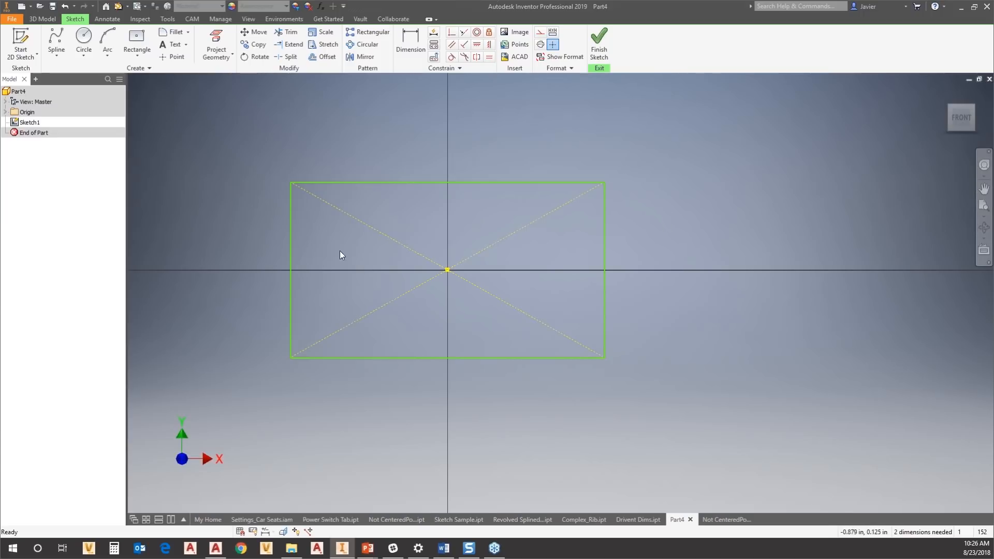
- Convert all four sides of the origin-centred rectangle to construction lines
{"action": "left_click_drag", "start_coordinate": [231, 212], "coordinate": [218, 231]}
{"action": "left_click", "coordinate": [483, 358], "text": "ctrl"}
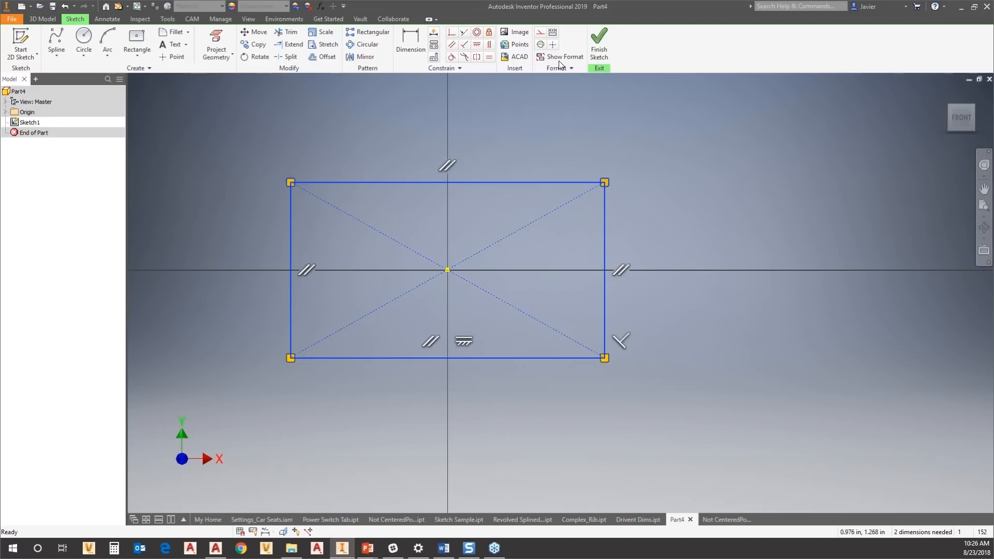
{"action": "left_click", "coordinate": [539, 32]}
{"action": "left_click", "coordinate": [657, 451]}
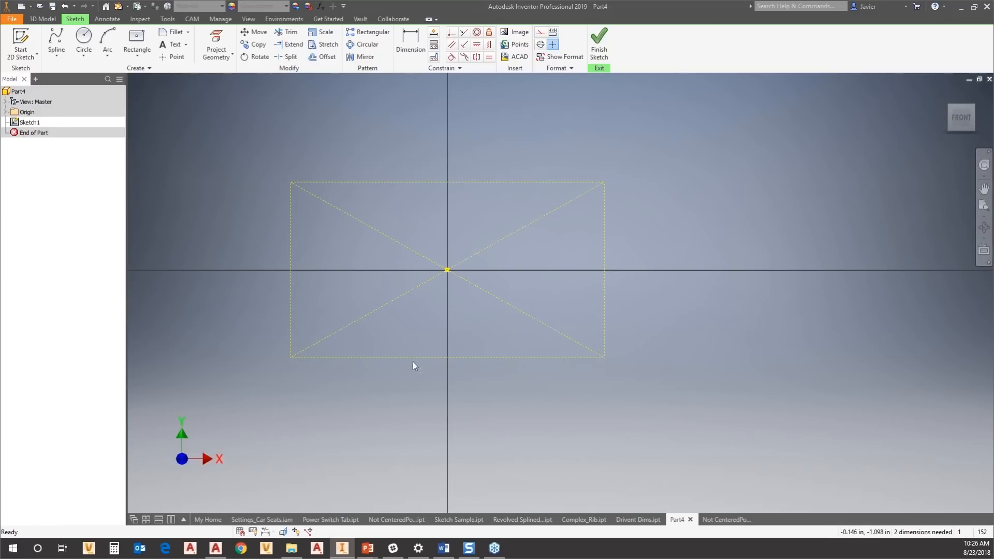
- Try tracing a line along the construction rectangle's left side from corner to corner, and undo it
{"action": "left_click", "coordinate": [57, 58]}
{"action": "left_click", "coordinate": [65, 72]}
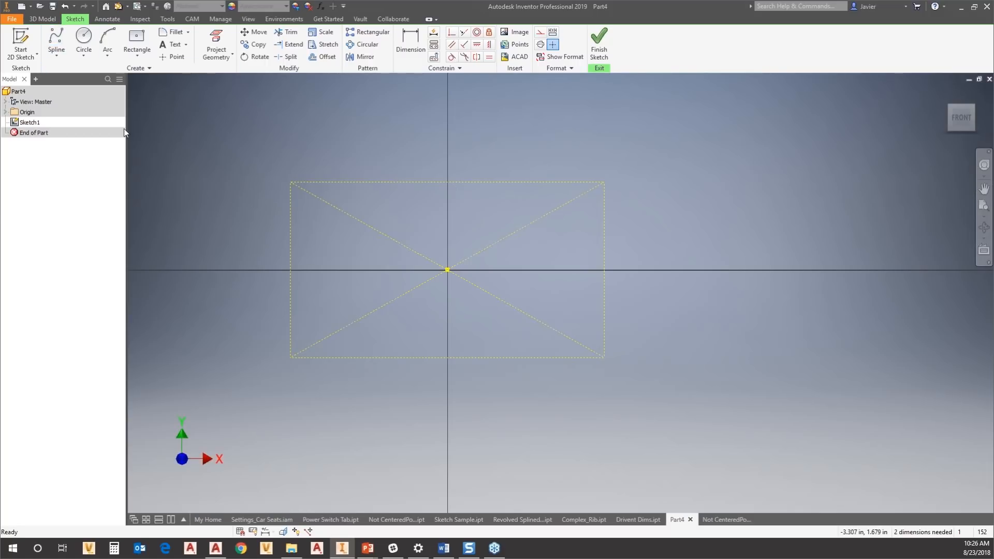
{"action": "left_click", "coordinate": [290, 182]}
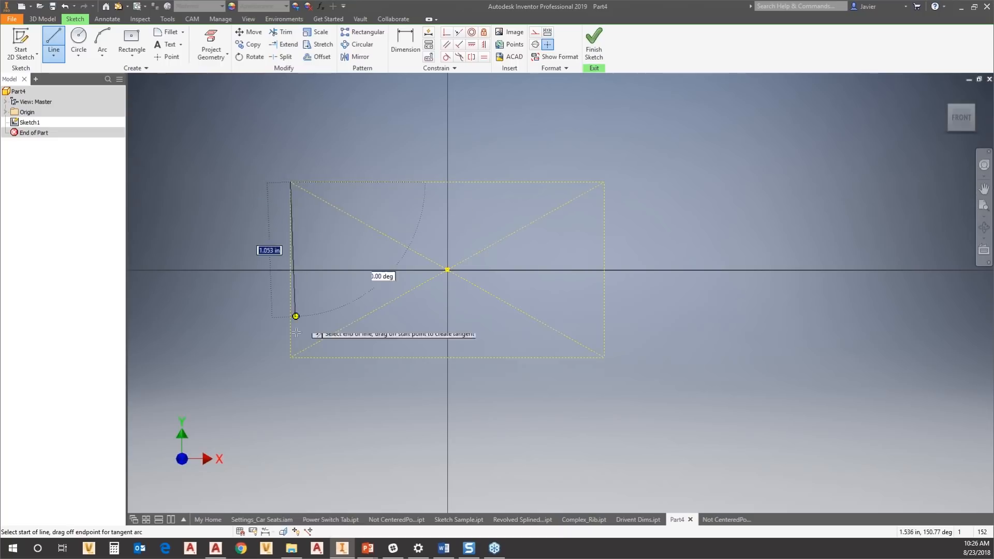
{"action": "double_click", "coordinate": [290, 358]}
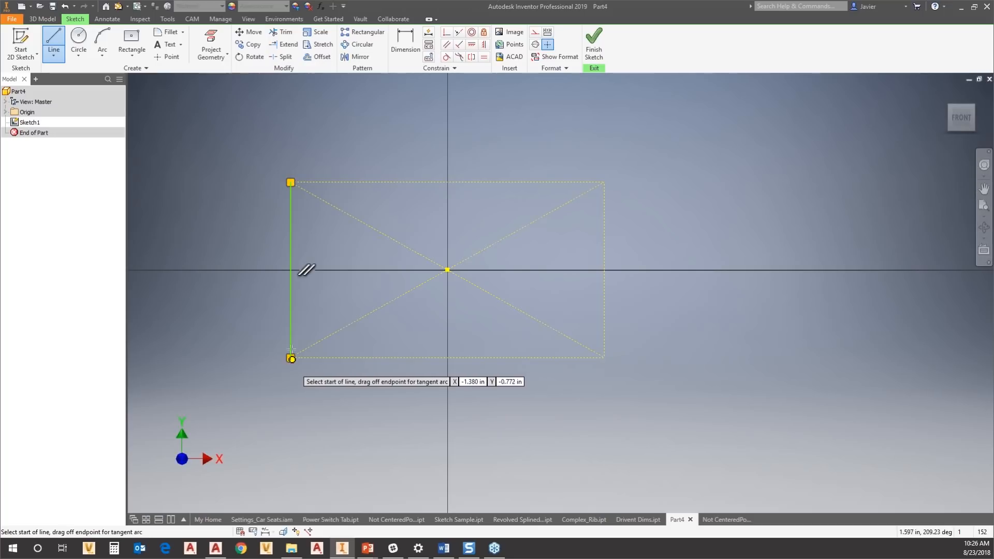
{"action": "left_click", "coordinate": [65, 7]}
- Draw a closed L-shaped line profile about 1.18 in tall, with a small upright rib on its horizontal leg, to the right of the construction rectangle
{"action": "left_click", "coordinate": [684, 207]}
{"action": "left_click", "coordinate": [685, 343]}
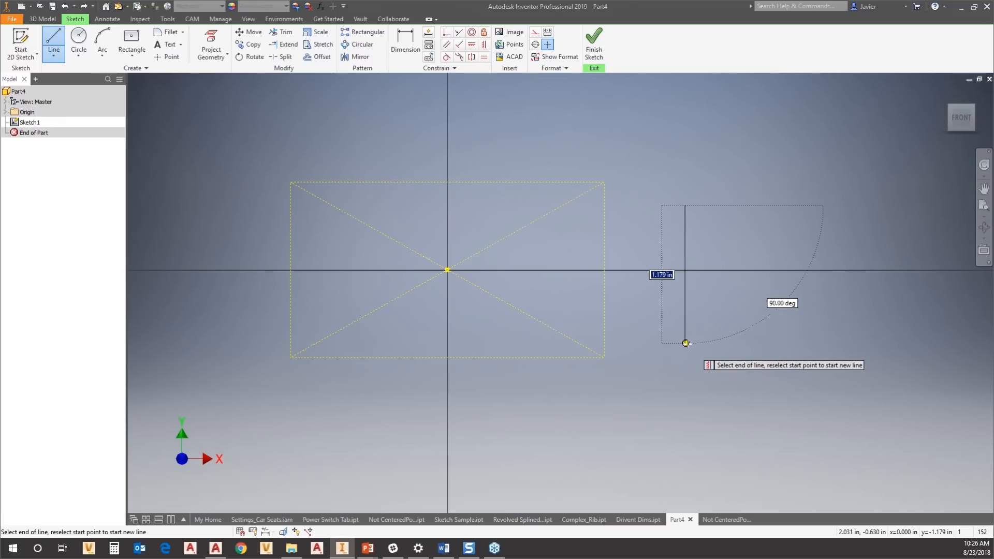
{"action": "left_click", "coordinate": [867, 343]}
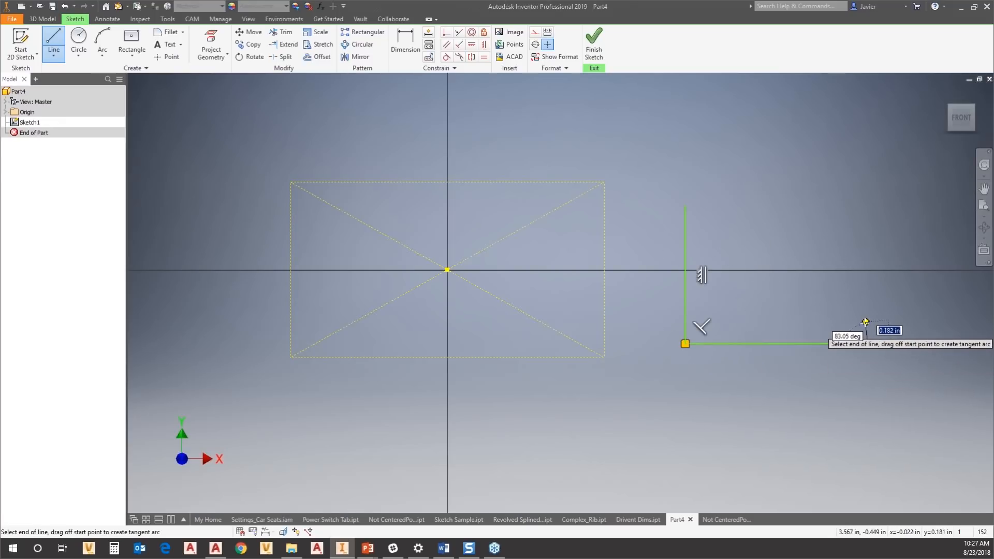
{"action": "left_click", "coordinate": [868, 322]}
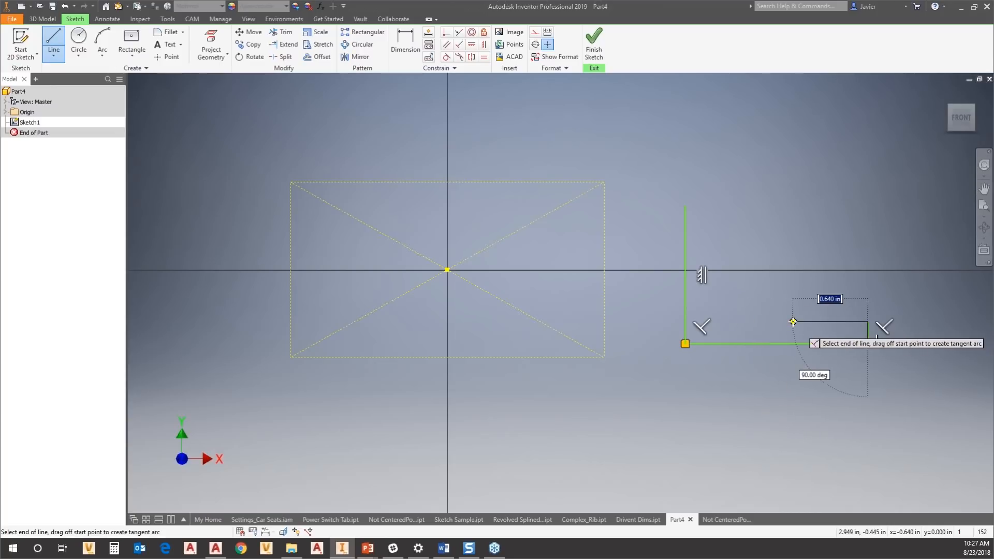
{"action": "left_click", "coordinate": [792, 322]}
{"action": "left_click", "coordinate": [792, 273]}
{"action": "left_click", "coordinate": [787, 275]}
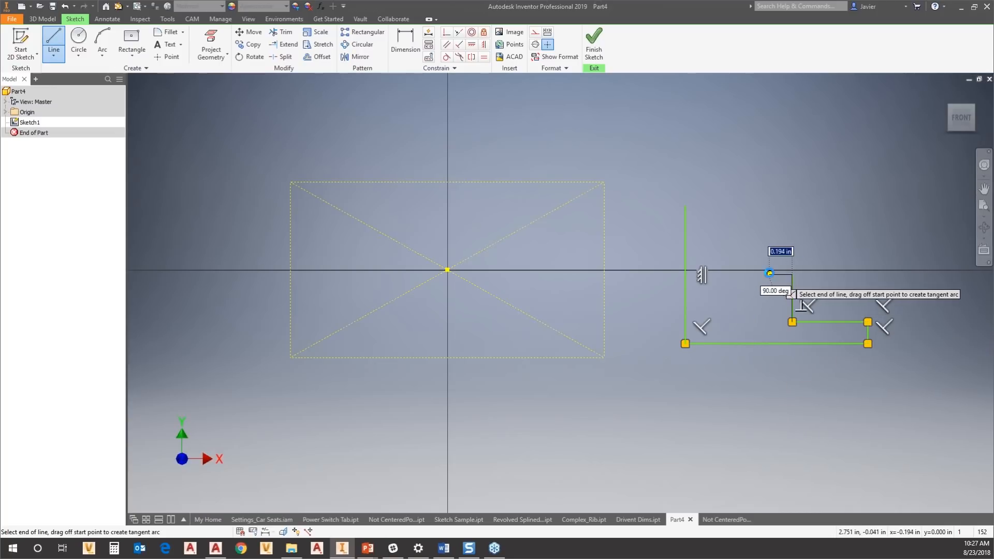
{"action": "left_click", "coordinate": [770, 322]}
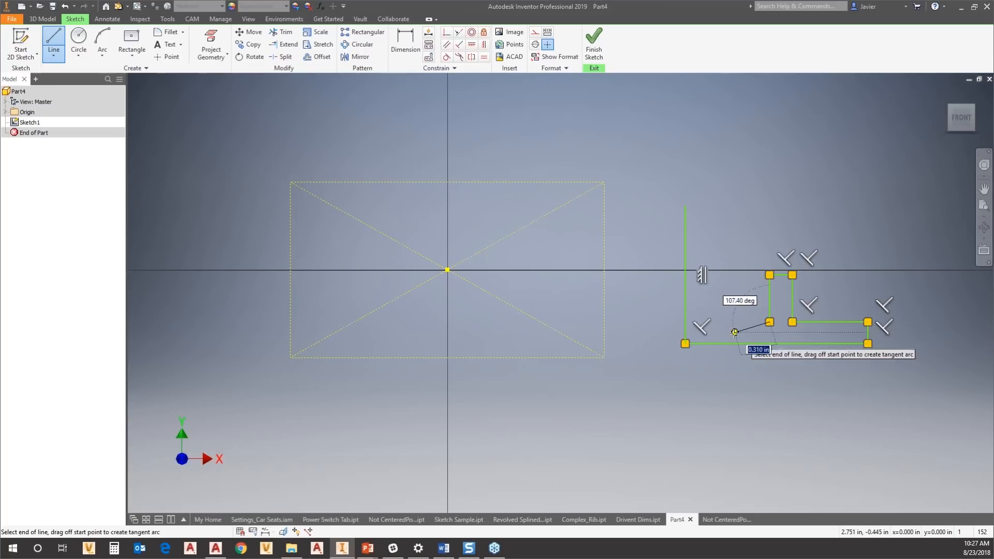
{"action": "left_click", "coordinate": [723, 322]}
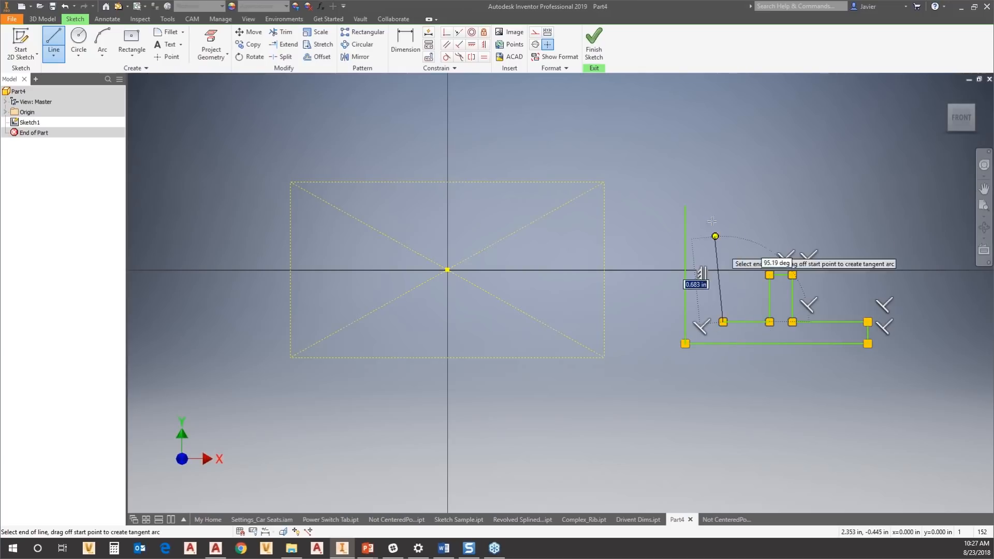
{"action": "left_click", "coordinate": [723, 205]}
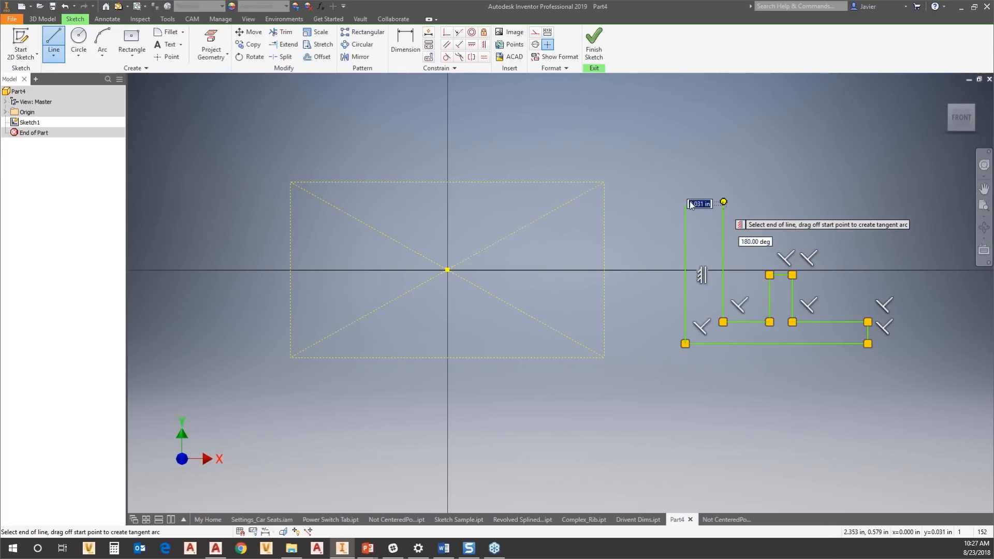
{"action": "left_click", "coordinate": [685, 205]}
{"action": "key", "text": "Escape"}
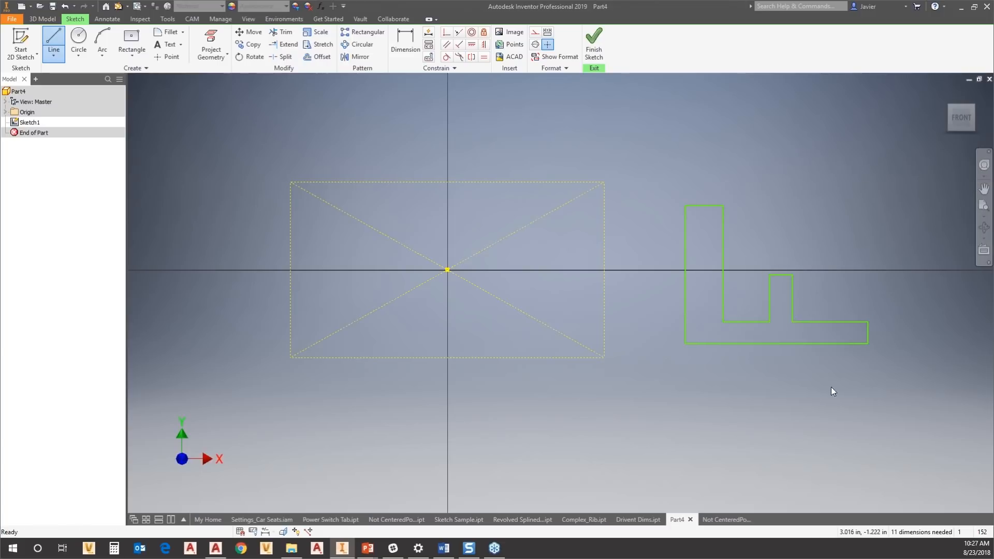
{"action": "key", "text": "Escape"}
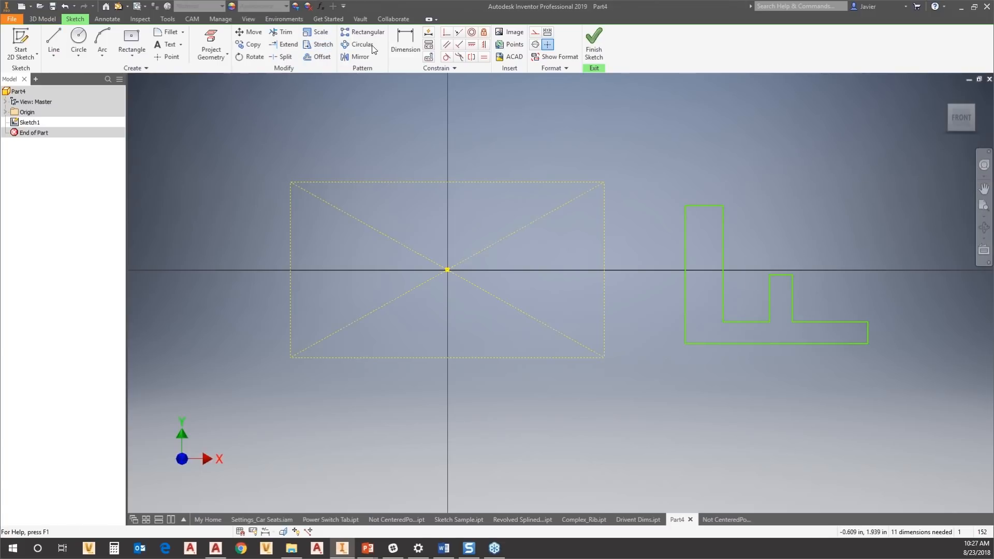
- Move the whole L-shaped profile by its lower-left corner onto the construction rectangle's lower-left corner
{"action": "left_click", "coordinate": [250, 32]}
{"action": "left_click_drag", "start_coordinate": [811, 283], "coordinate": [662, 383]}
{"action": "left_click", "coordinate": [198, 101]}
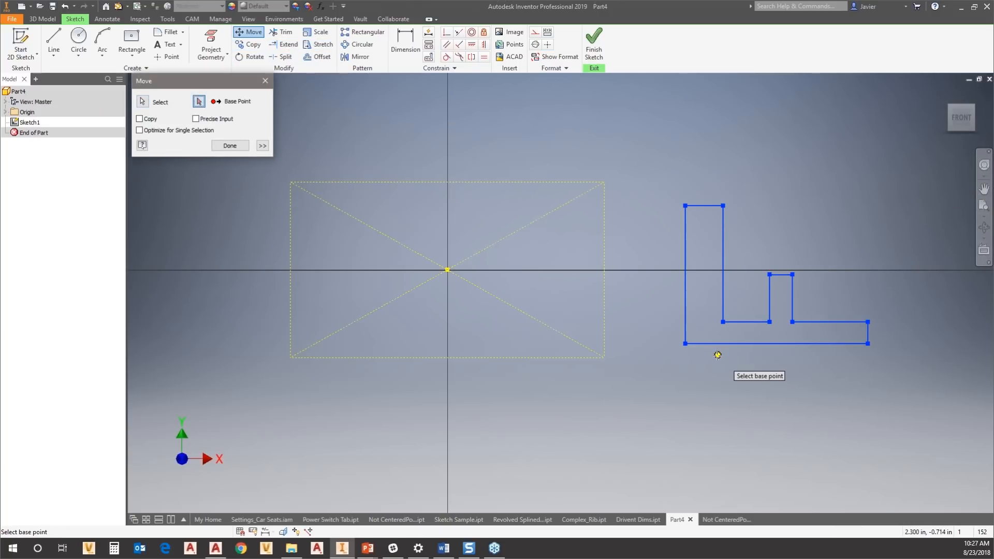
{"action": "left_click", "coordinate": [685, 343]}
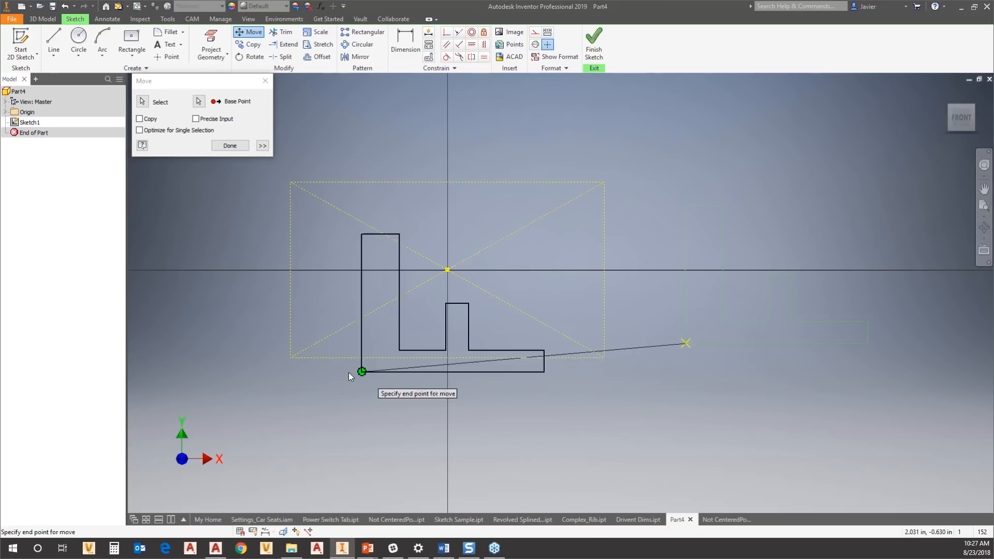
{"action": "left_click", "coordinate": [291, 357]}
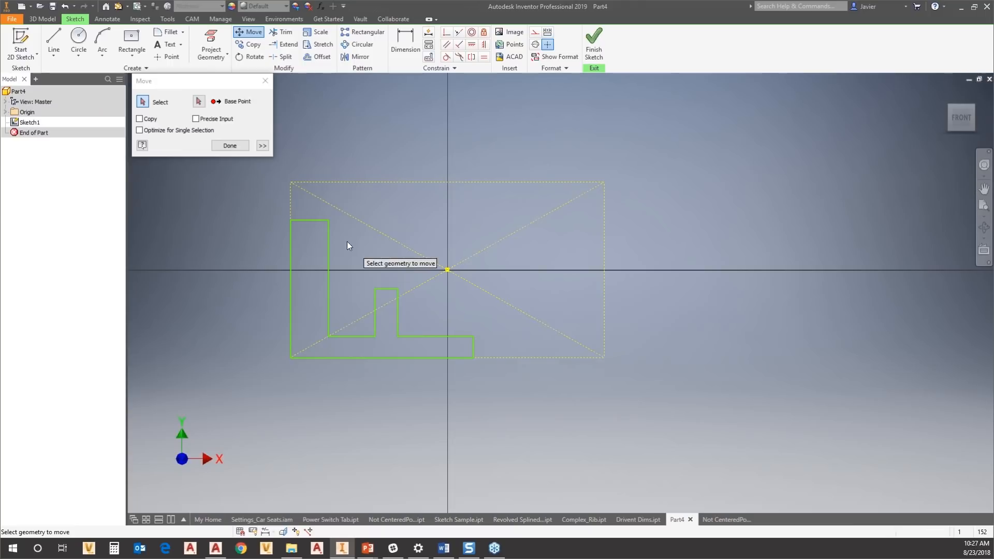
- Stretch the L-shaped profile's top edge upward and make its midpoint coincident with the construction rectangle's top side
{"action": "key", "text": "Escape"}
{"action": "left_click_drag", "start_coordinate": [308, 220], "coordinate": [293, 187]}
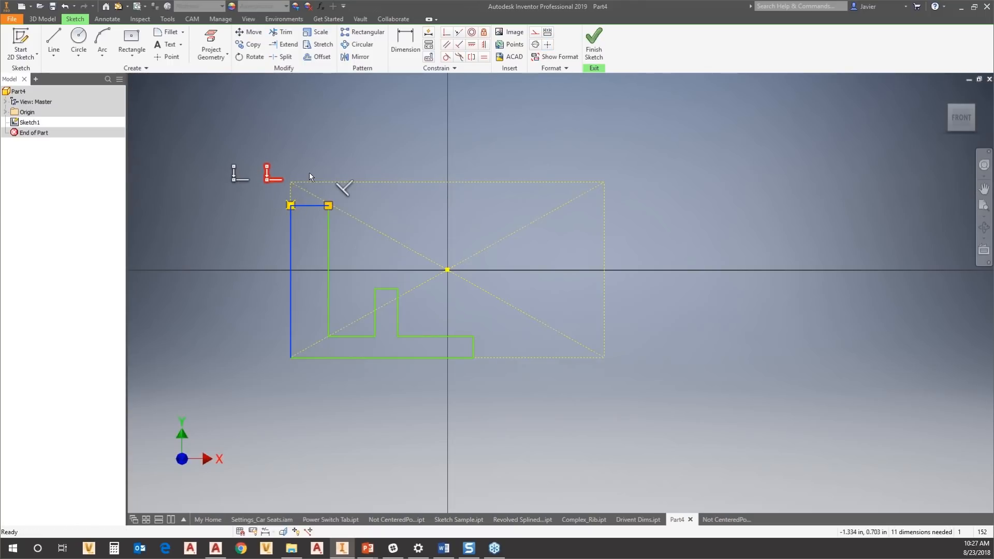
{"action": "left_click", "coordinate": [446, 33]}
{"action": "left_click", "coordinate": [308, 206]}
{"action": "left_click", "coordinate": [314, 182]}
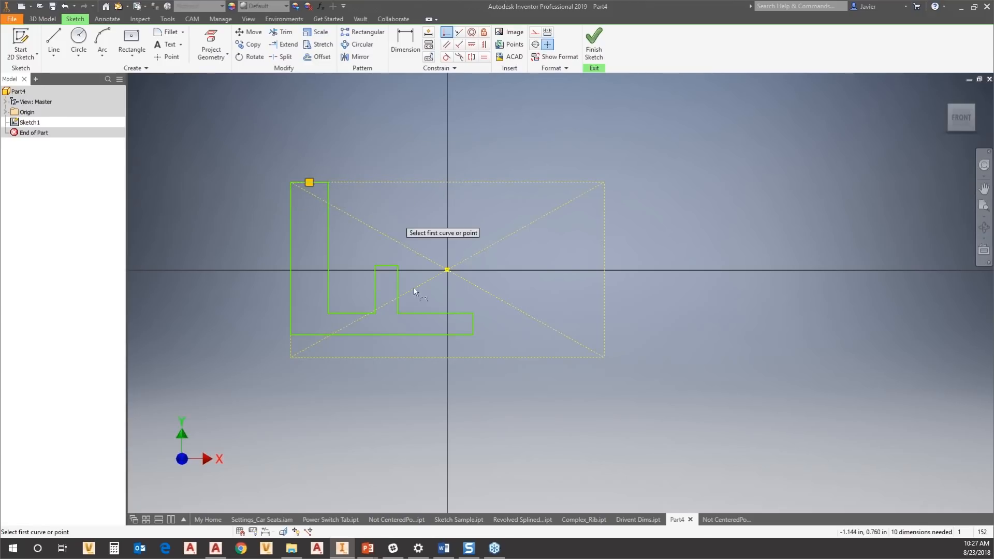
- Make the profile's bottom edge coincident with the construction rectangle's lower-left corner, and its lower-right corner coincident with the rectangle's lower-right corner
{"action": "left_click", "coordinate": [404, 334]}
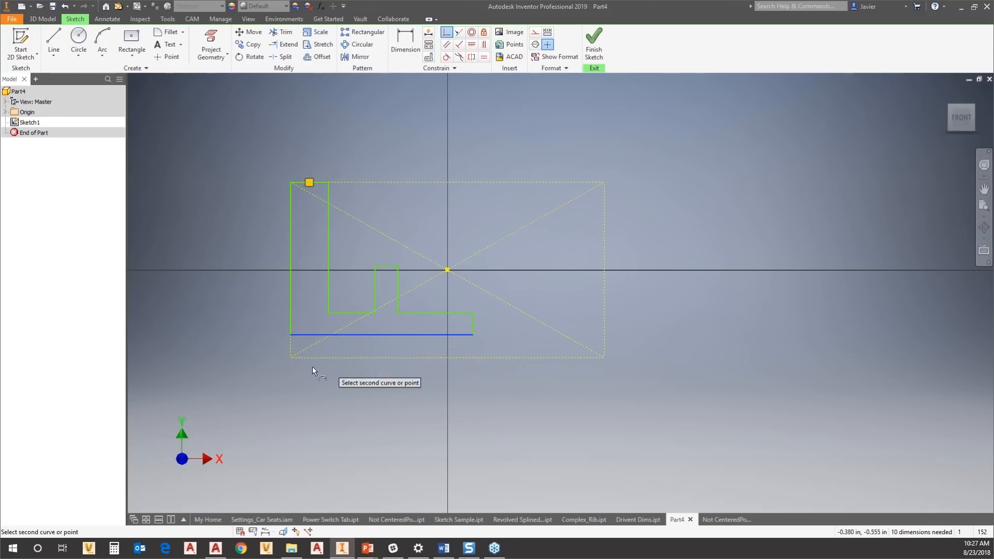
{"action": "left_click", "coordinate": [290, 357]}
{"action": "key", "text": "Escape"}
{"action": "left_click", "coordinate": [447, 32]}
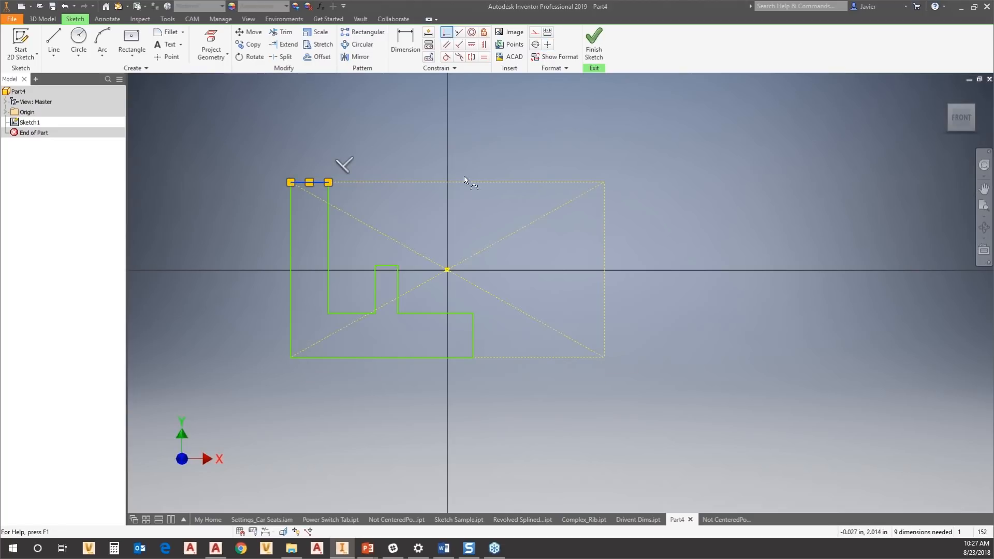
{"action": "left_click", "coordinate": [472, 356]}
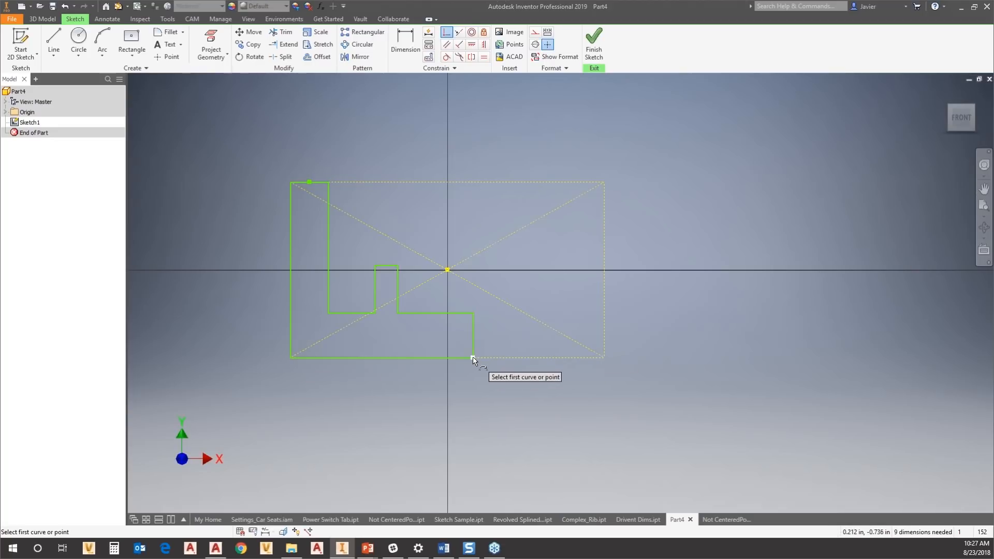
{"action": "left_click", "coordinate": [604, 358]}
{"action": "key", "text": "Escape"}
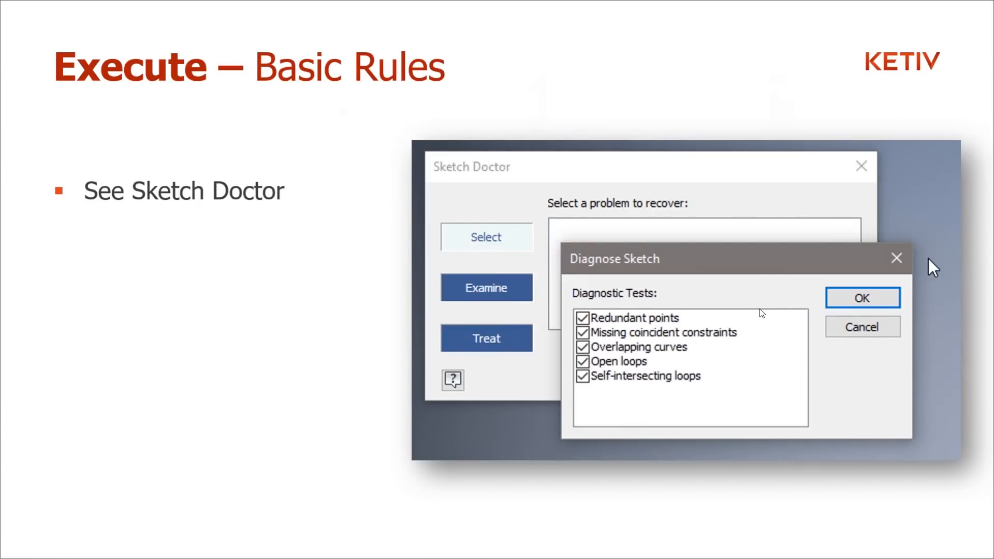
{"action": "left_click", "coordinate": [760, 310]}
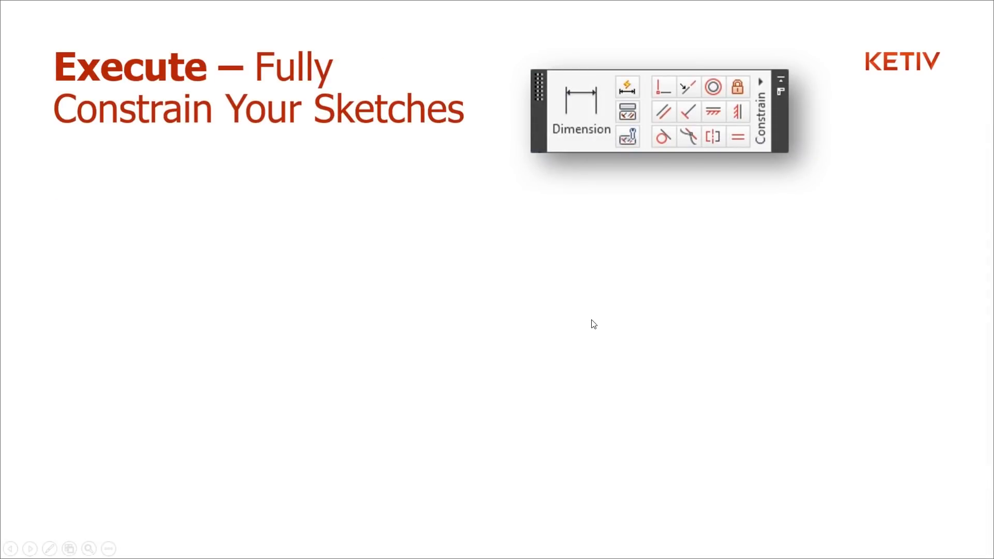
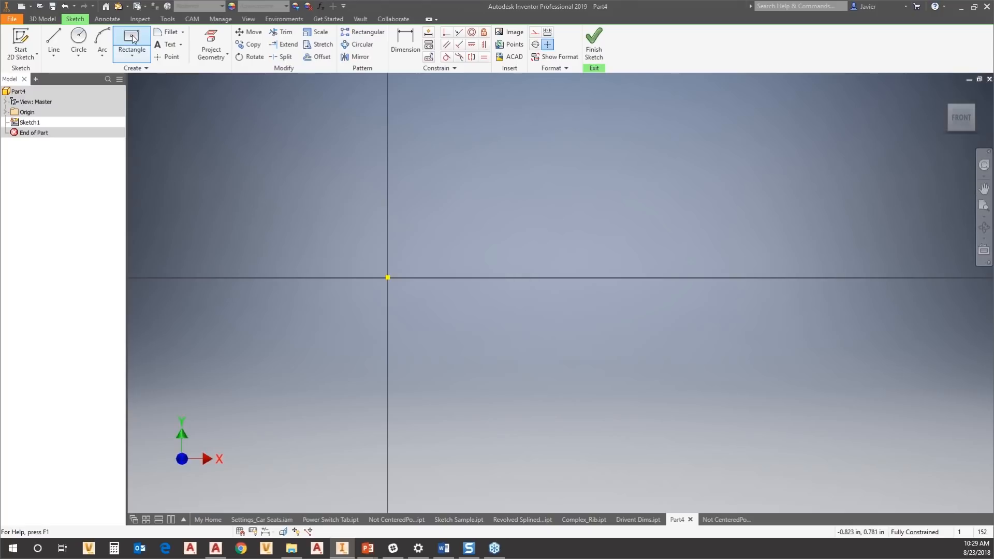
- Draw a two-point rectangle about 0.43 in wide, above and to the right of the sketch origin
{"action": "left_click", "coordinate": [132, 54]}
{"action": "left_click", "coordinate": [147, 73]}
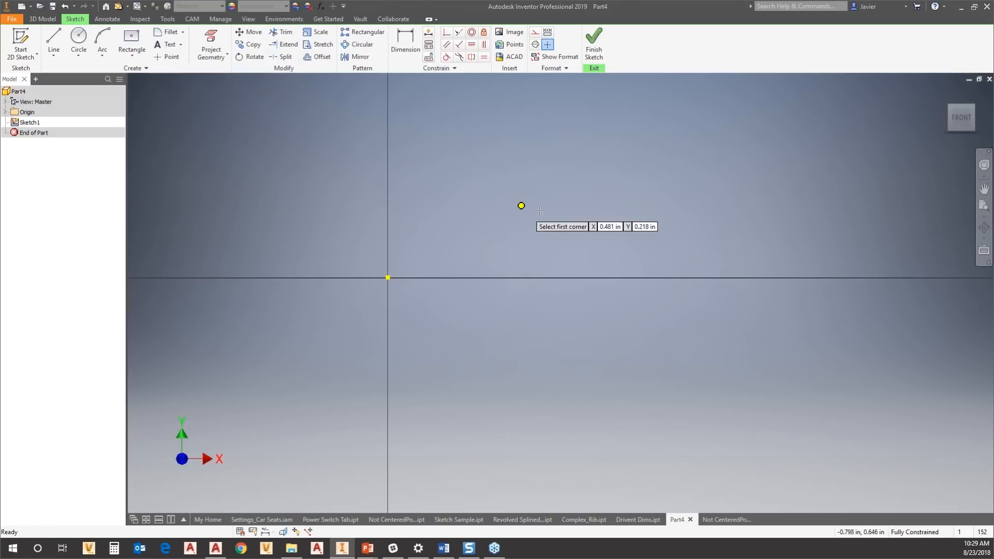
{"action": "left_click", "coordinate": [477, 249]}
{"action": "left_click", "coordinate": [610, 181]}
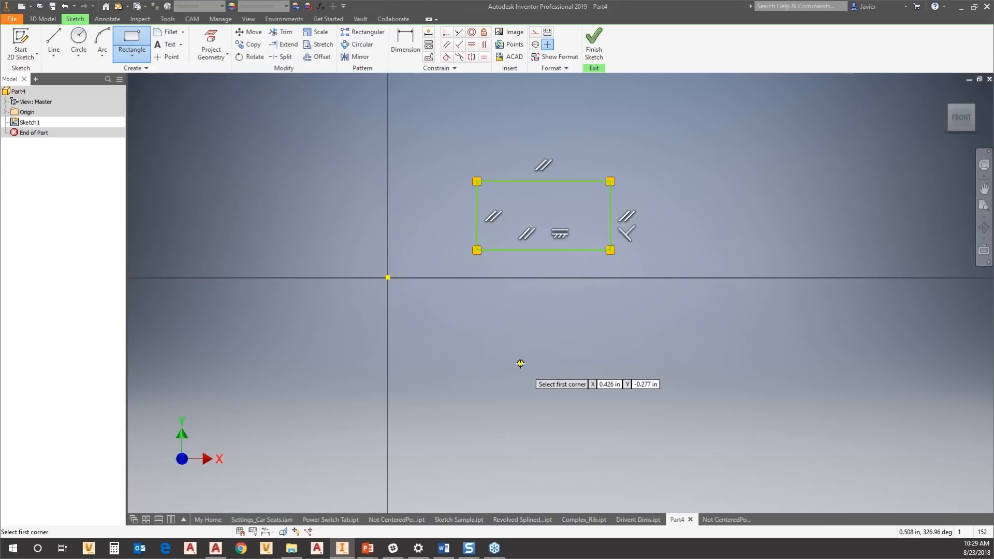
- Dimension the top edge of the off-origin rectangle without changing its value, and delete the whole rectangle
{"action": "left_click", "coordinate": [405, 41]}
{"action": "left_click", "coordinate": [566, 181]}
{"action": "left_click", "coordinate": [567, 154]}
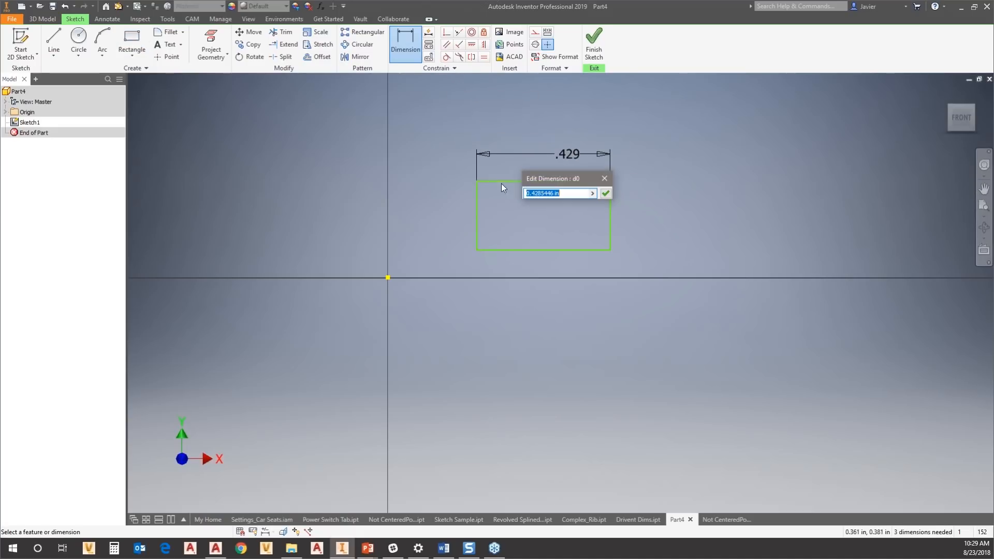
{"action": "left_click", "coordinate": [604, 178]}
{"action": "left_click_drag", "start_coordinate": [651, 157], "coordinate": [455, 281]}
{"action": "key", "text": "Delete"}
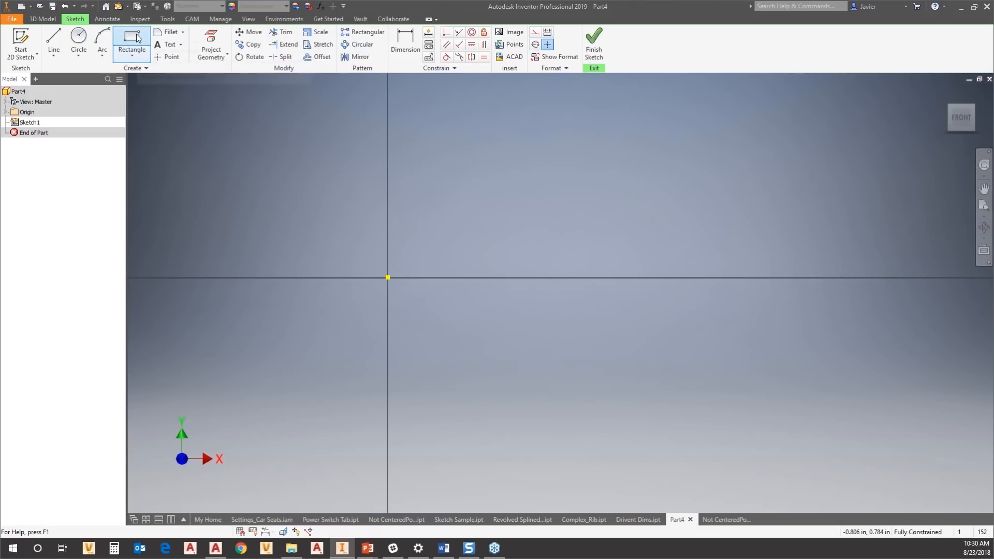
- Draw a two-point center rectangle centred on the sketch origin, 1.000 in wide and 0.750 in high
{"action": "left_click", "coordinate": [132, 54]}
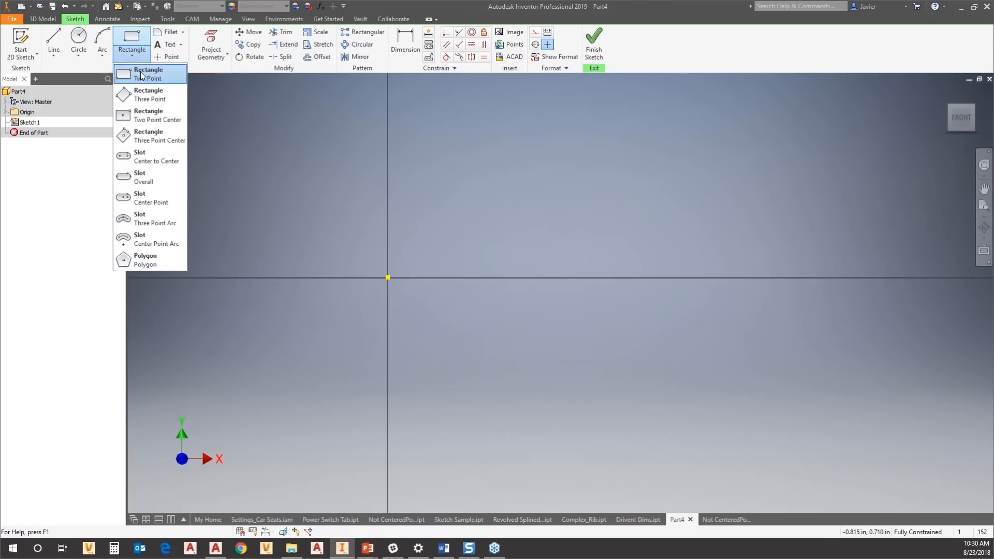
{"action": "left_click", "coordinate": [143, 115]}
{"action": "left_click", "coordinate": [388, 277]}
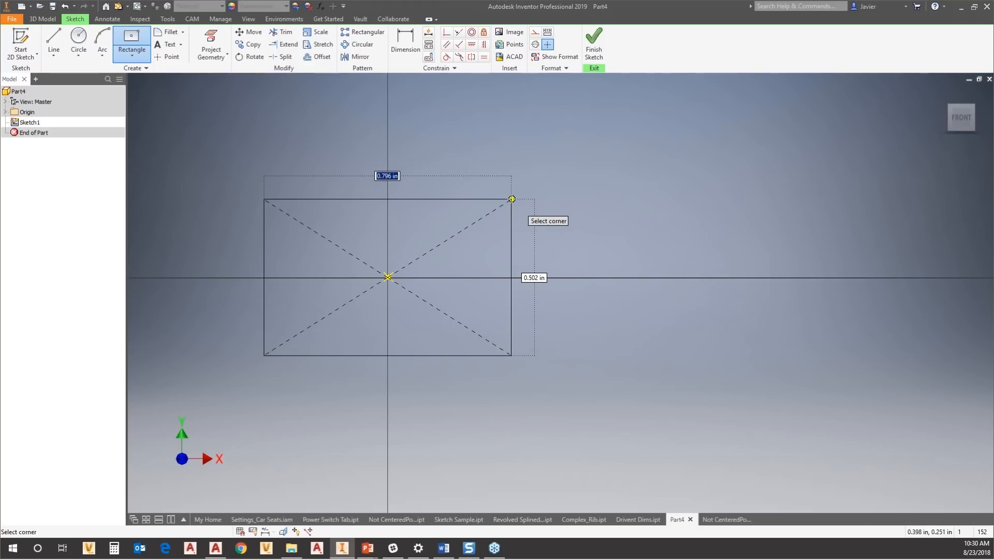
{"action": "type", "text": "1"}
{"action": "key", "text": "Tab"}
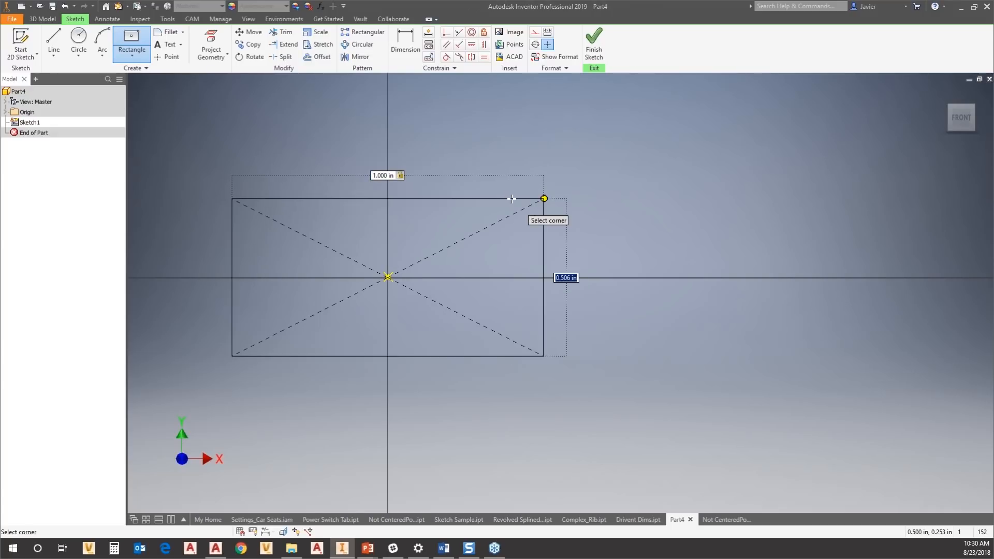
{"action": "type", "text": ".725"}
{"action": "key", "text": "Tab"}
{"action": "key", "text": "Tab"}
{"action": "key", "text": "Tab"}
{"action": "key", "text": "Tab"}
{"action": "key", "text": "Tab"}
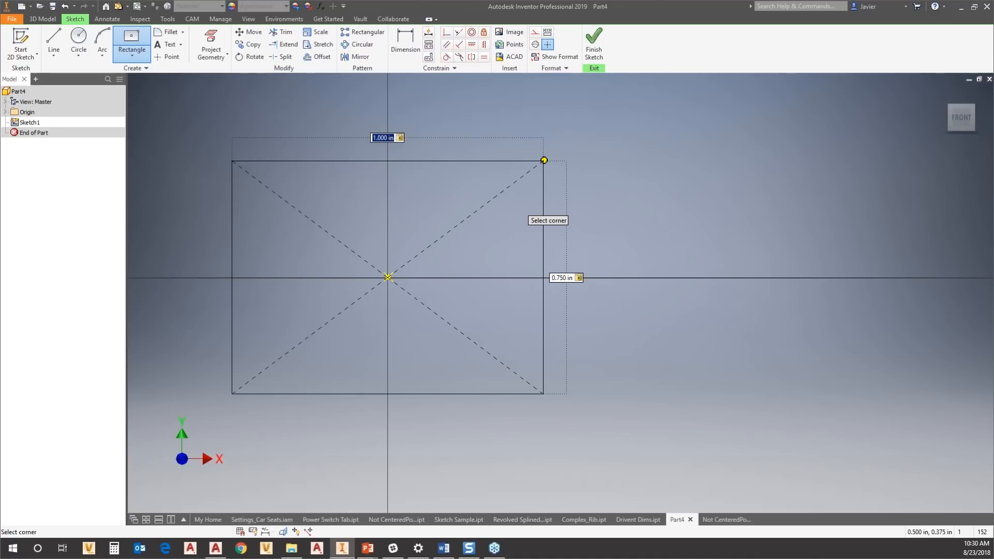
{"action": "key", "text": "Tab"}
{"action": "key", "text": "Tab"}
{"action": "key", "text": "Tab"}
{"action": "key", "text": "Return"}
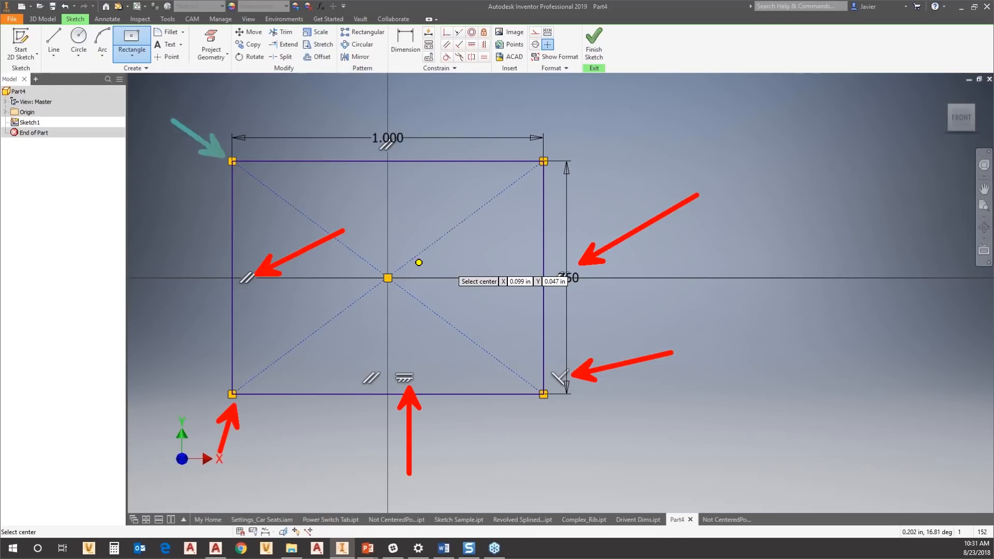
{"action": "key", "text": "Escape"}
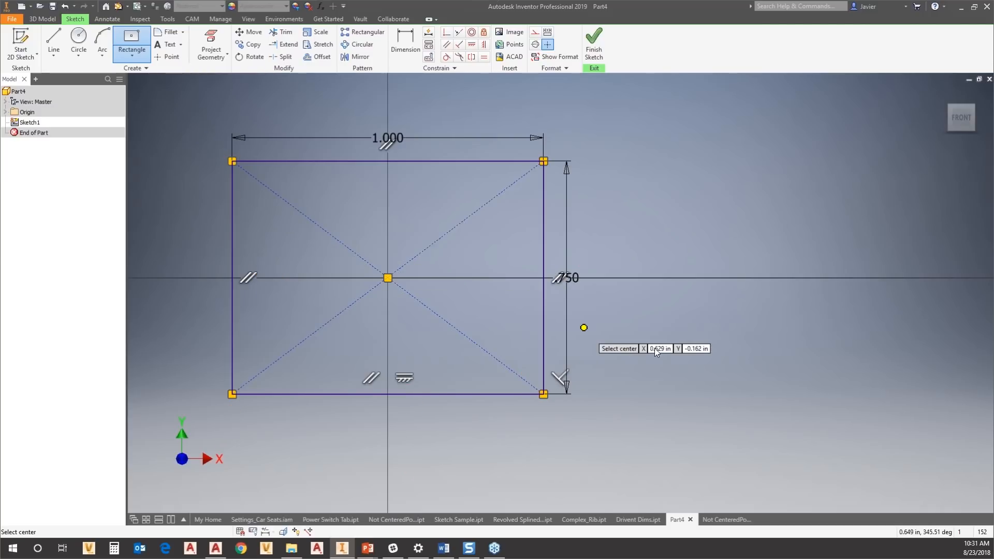
{"action": "key", "text": "Escape"}
- Draw a 2 in horizontal line to the right of the rectangle, and continue with a line slanting up and left from its right end
{"action": "scroll", "coordinate": [660, 356], "scroll_direction": "down", "scroll_amount": 2}
{"action": "middle_click_drag", "start_coordinate": [879, 408], "coordinate": [604, 374]}
{"action": "left_click", "coordinate": [57, 37]}
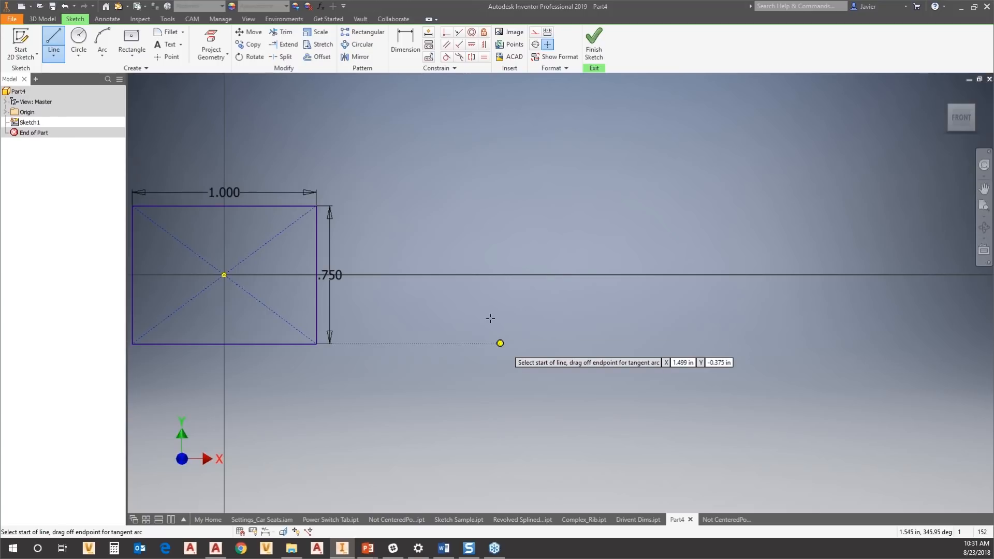
{"action": "middle_click_drag", "start_coordinate": [462, 234], "coordinate": [489, 236]}
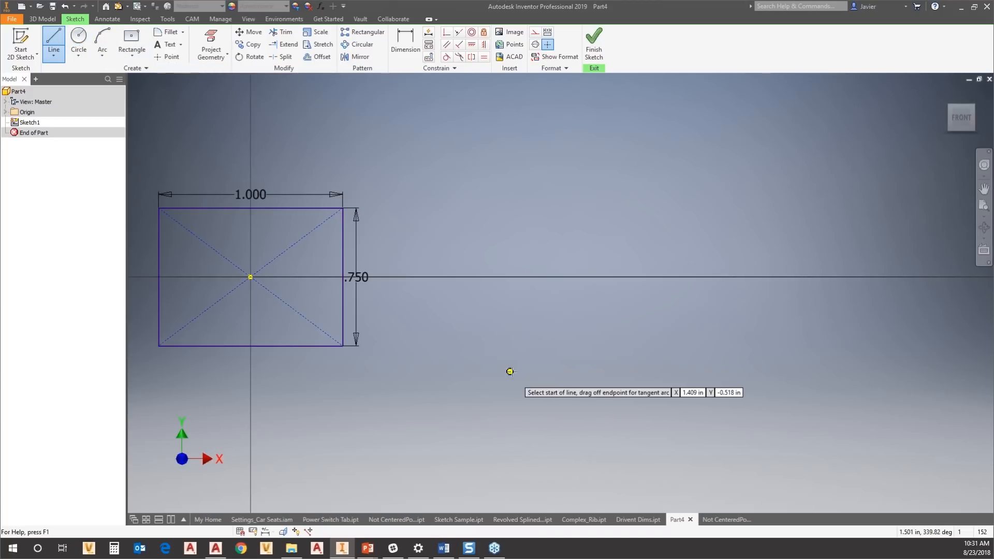
{"action": "left_click", "coordinate": [508, 345]}
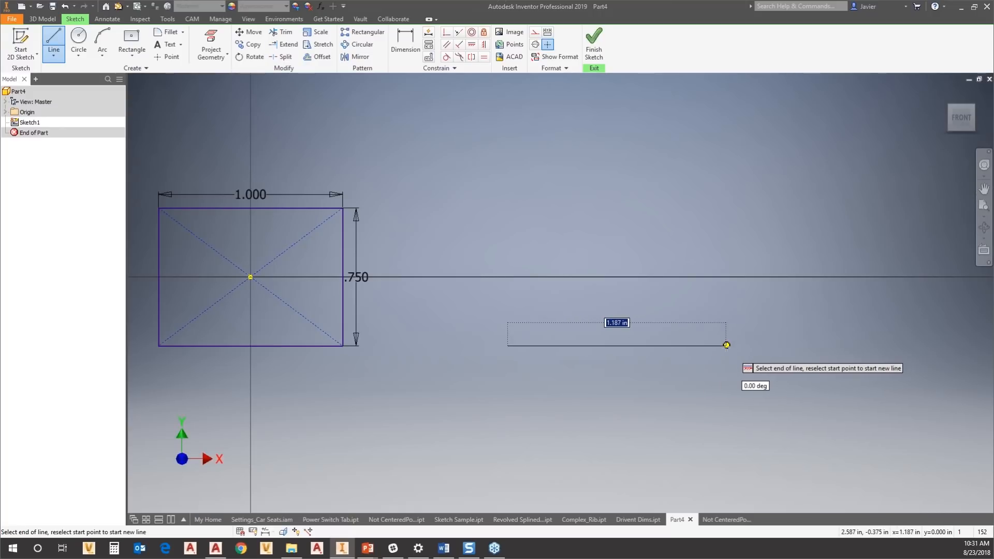
{"action": "type", "text": "2"}
{"action": "key", "text": "Return"}
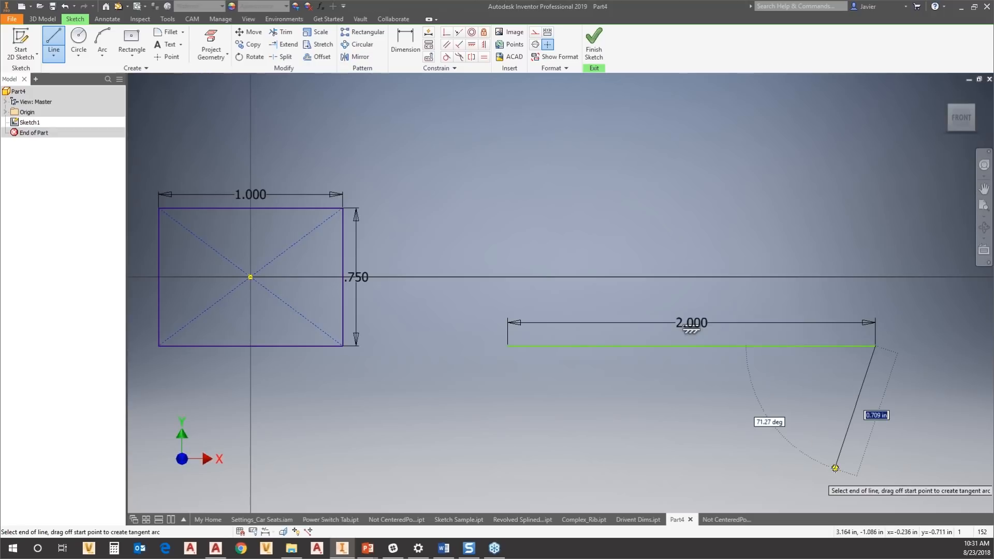
{"action": "middle_click_drag", "start_coordinate": [835, 399], "coordinate": [690, 428]}
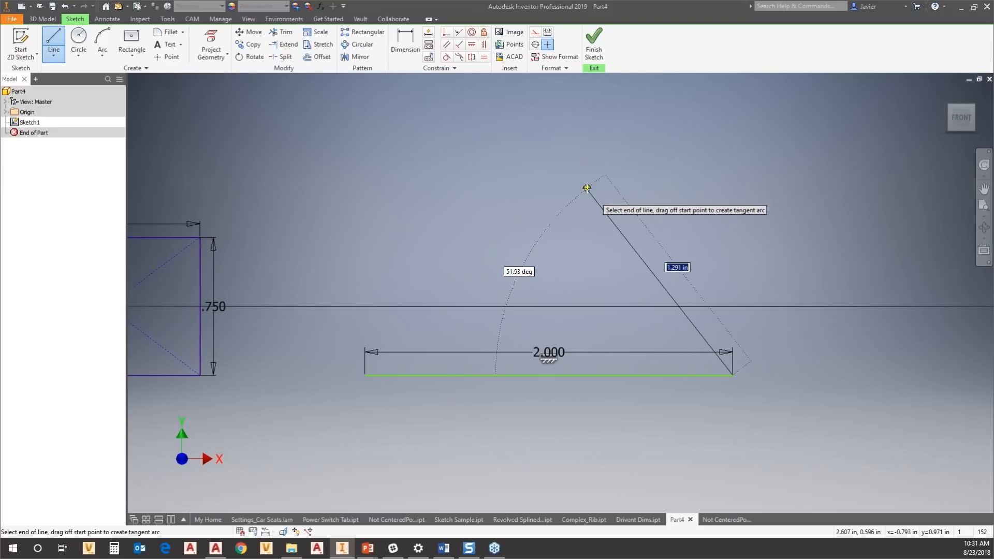
{"action": "left_click", "coordinate": [608, 193]}
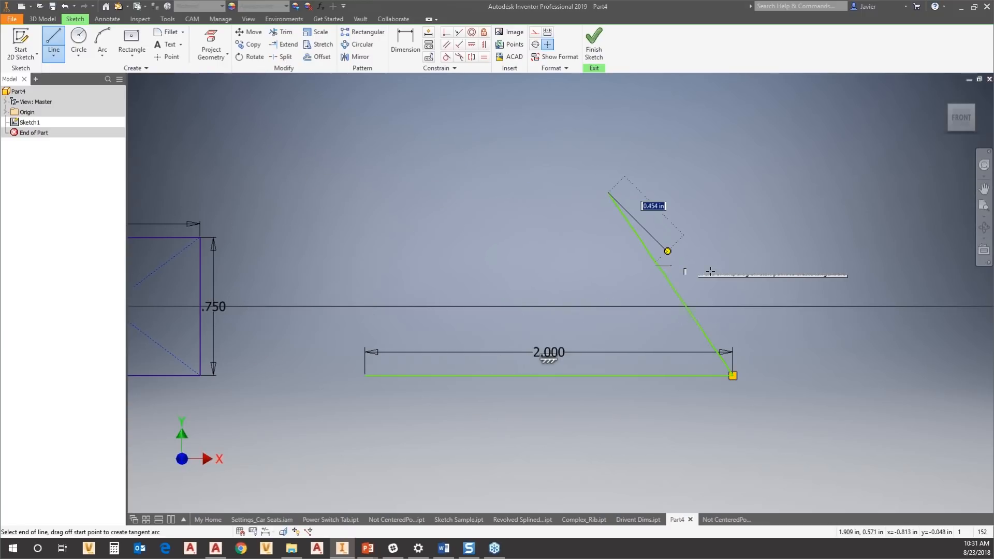
- Add a tangent arc of 0.5 in radius from the slanted line's upper end, curving over to the left
{"action": "left_click", "coordinate": [133, 61]}
{"action": "left_click", "coordinate": [106, 56]}
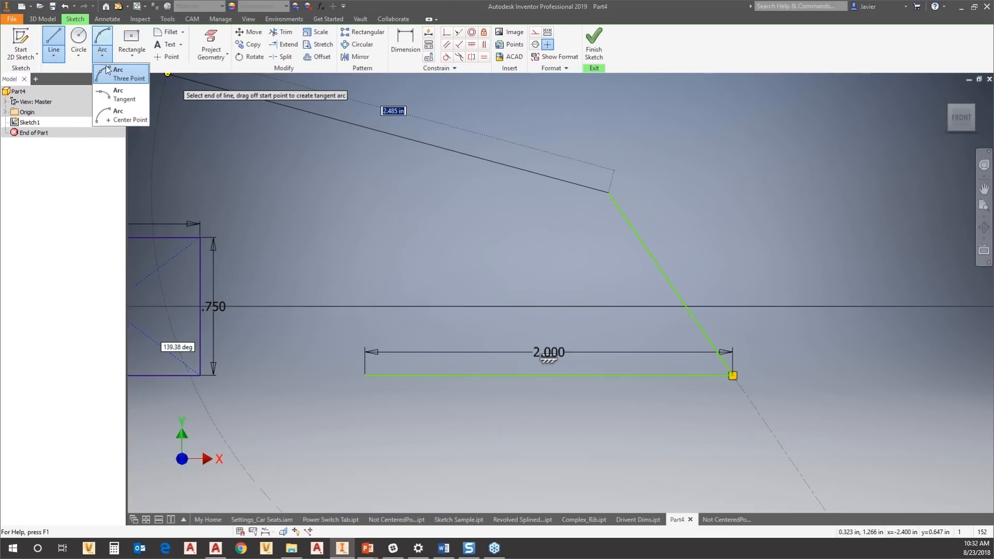
{"action": "left_click", "coordinate": [112, 98]}
{"action": "left_click", "coordinate": [608, 192]}
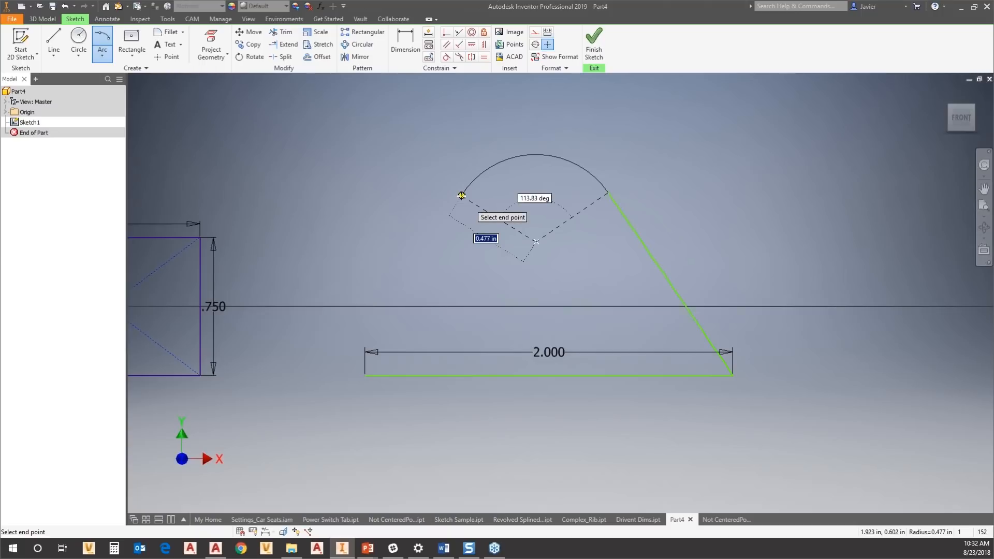
{"action": "type", "text": "."}
{"action": "key", "text": "Tab"}
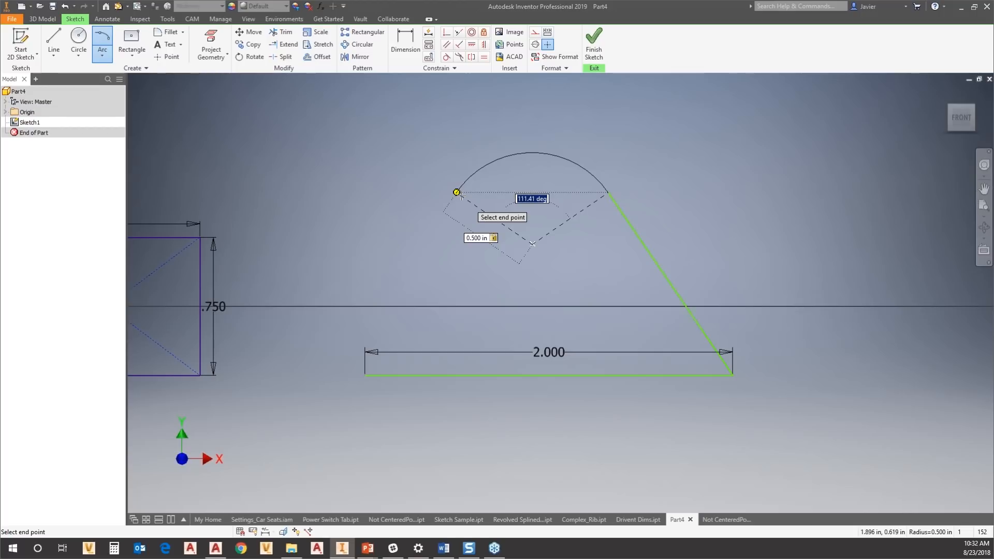
{"action": "left_click", "coordinate": [460, 195]}
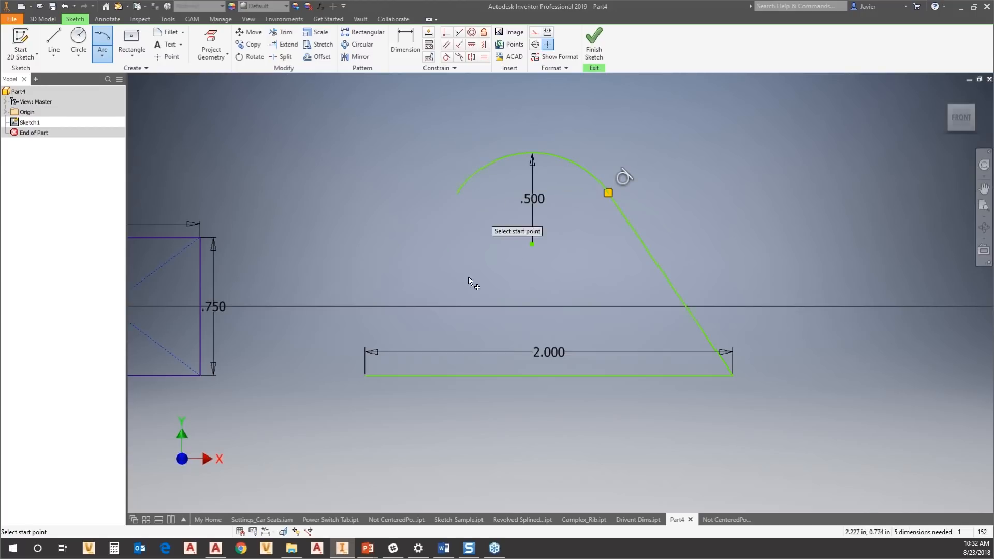
- Close the profile with a line from the arc's free end to the base line's left end, and pull their upper junction up and left
{"action": "left_click", "coordinate": [53, 44]}
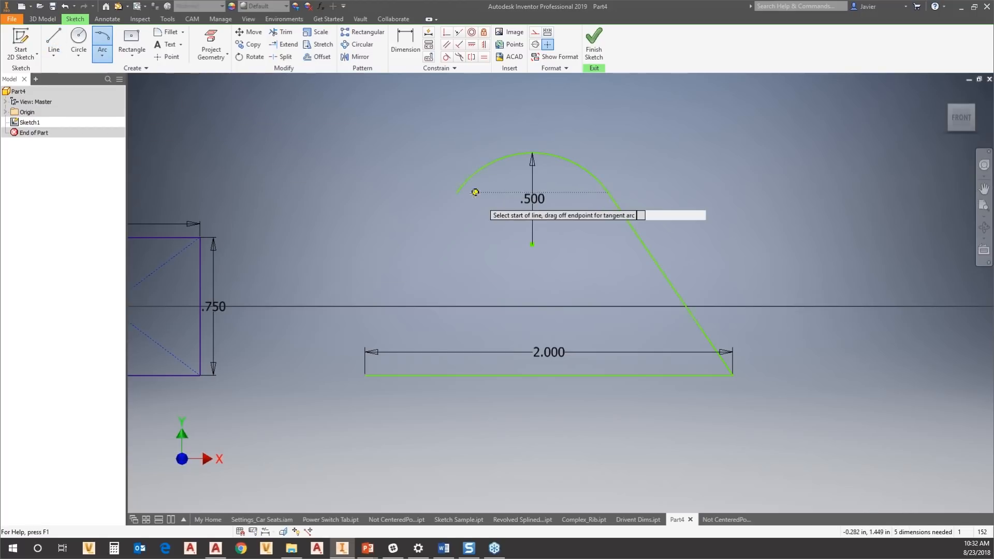
{"action": "left_click", "coordinate": [457, 192]}
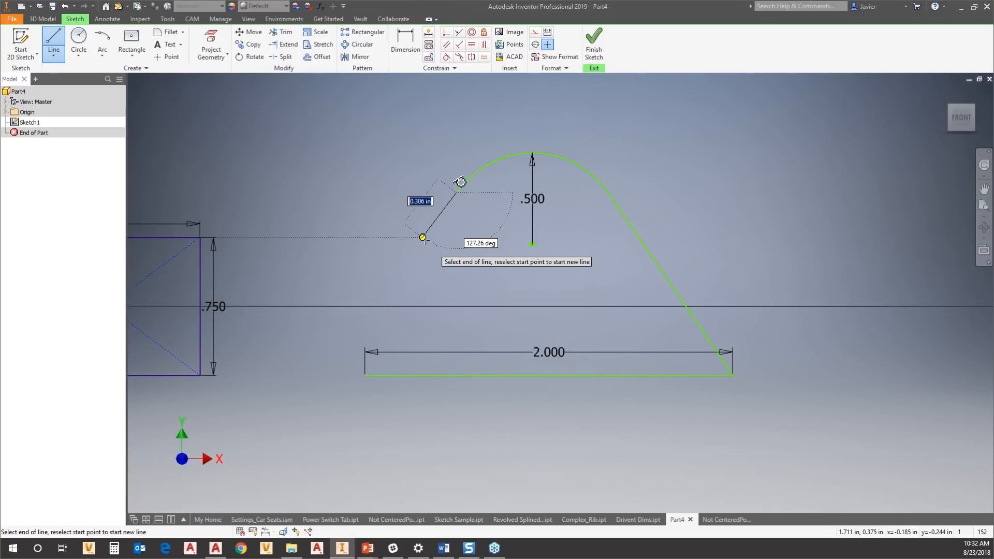
{"action": "left_click_drag", "start_coordinate": [479, 234], "coordinate": [487, 206], "text": "ctrl+shift"}
{"action": "left_click_drag", "start_coordinate": [463, 170], "coordinate": [470, 110], "text": "ctrl+shift"}
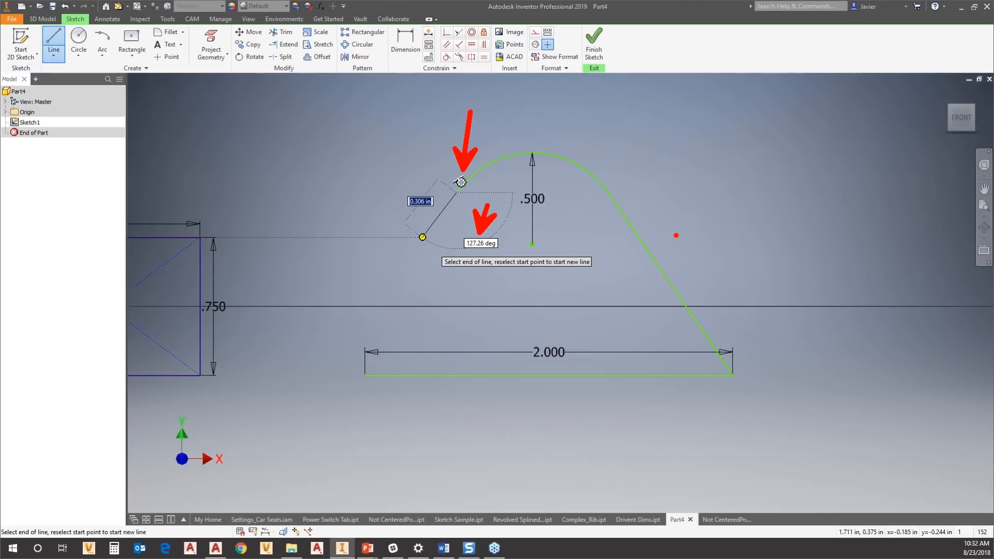
{"action": "left_click_drag", "start_coordinate": [667, 245], "coordinate": [740, 188], "text": "ctrl+shift"}
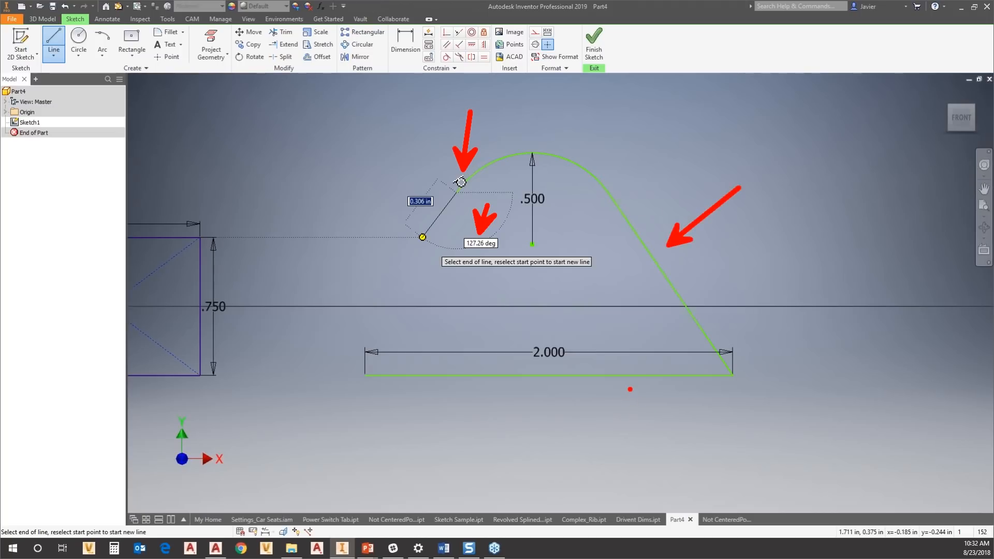
{"action": "key", "text": "Escape"}
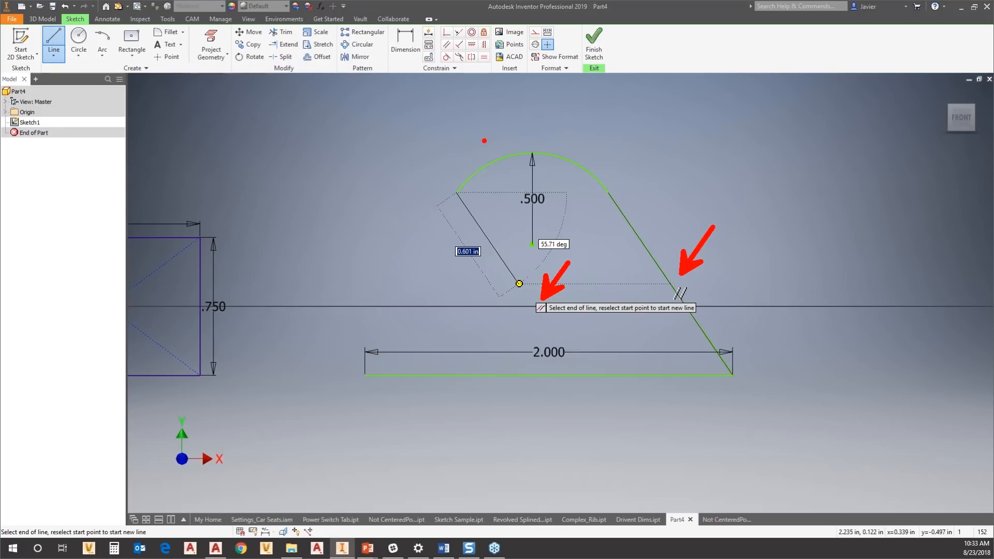
{"action": "left_click", "coordinate": [365, 375]}
{"action": "key", "text": "Escape"}
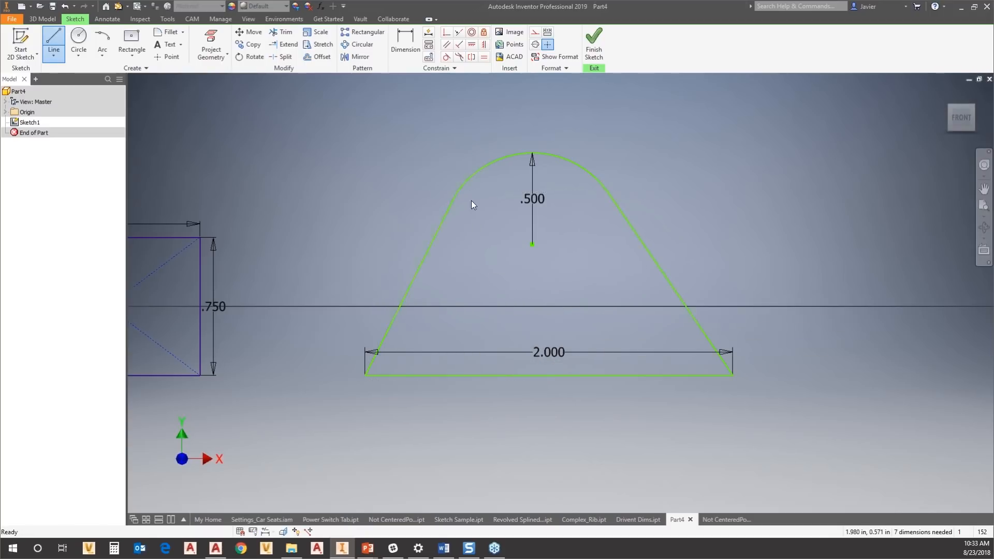
{"action": "left_click_drag", "start_coordinate": [456, 194], "coordinate": [437, 183]}
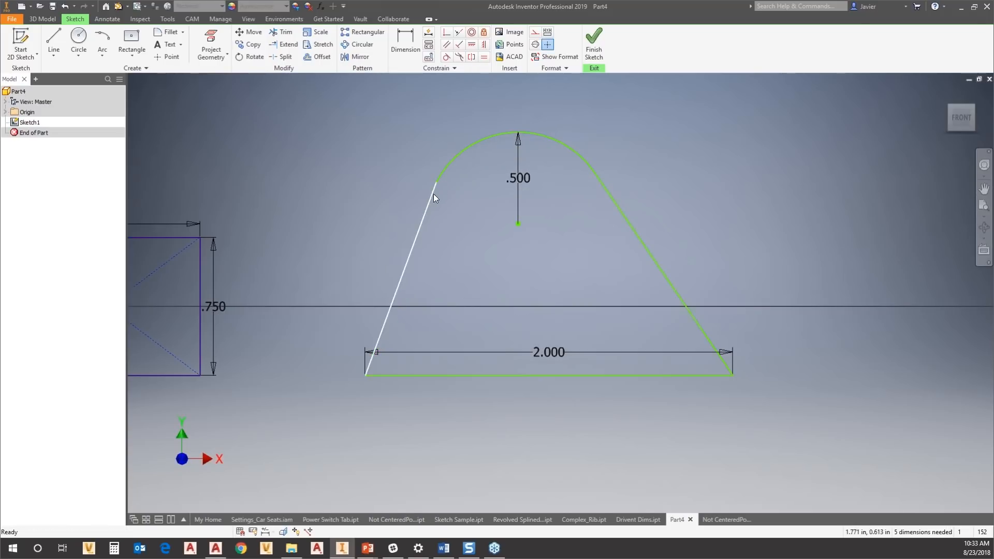
- Add a tangent constraint between the top arc and the left slanted line of the profile
{"action": "left_click", "coordinate": [447, 57]}
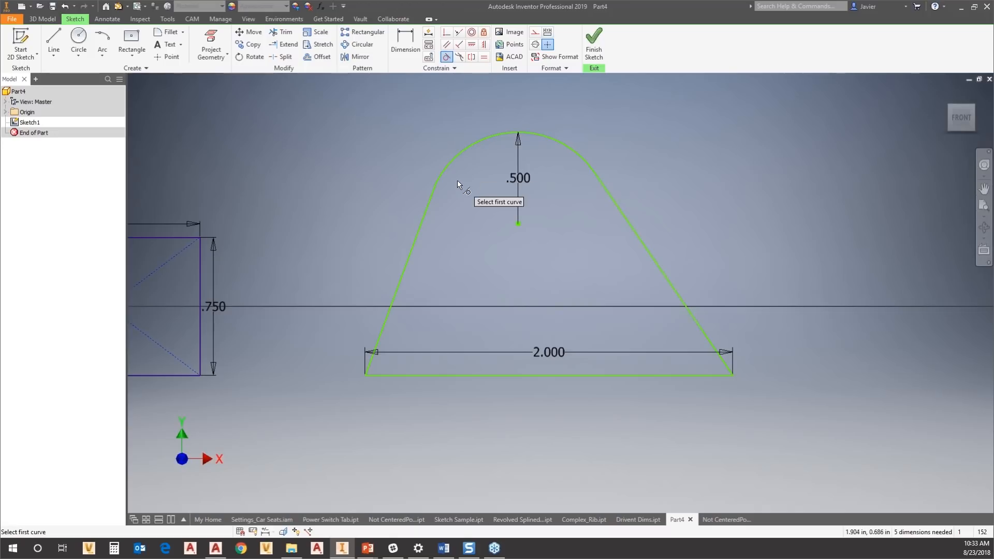
{"action": "left_click", "coordinate": [439, 175]}
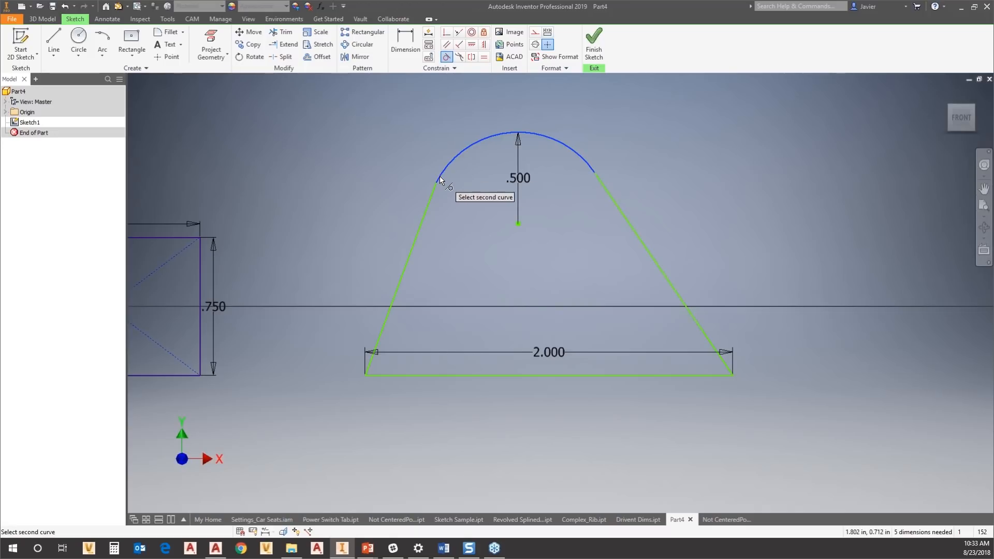
{"action": "left_click", "coordinate": [433, 190]}
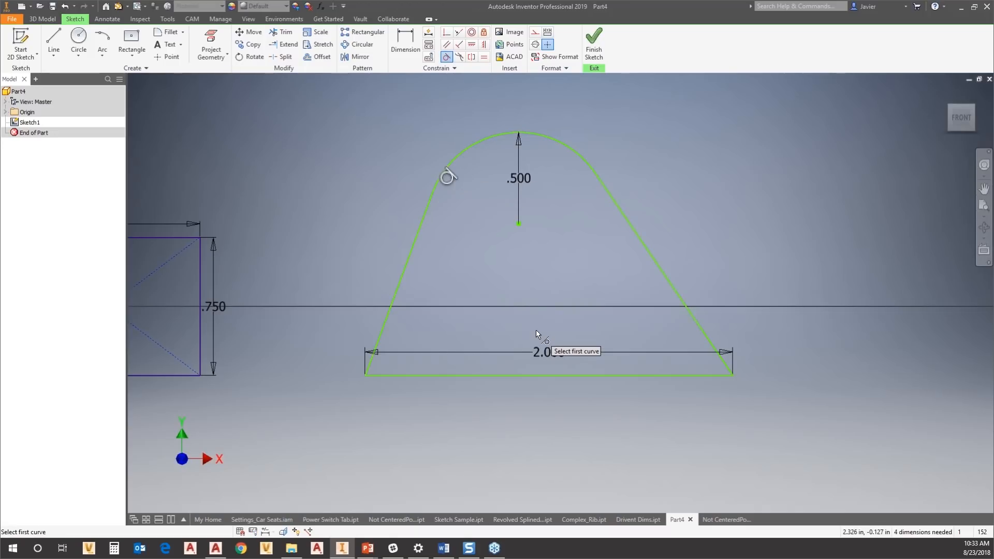
{"action": "key", "text": "Escape"}
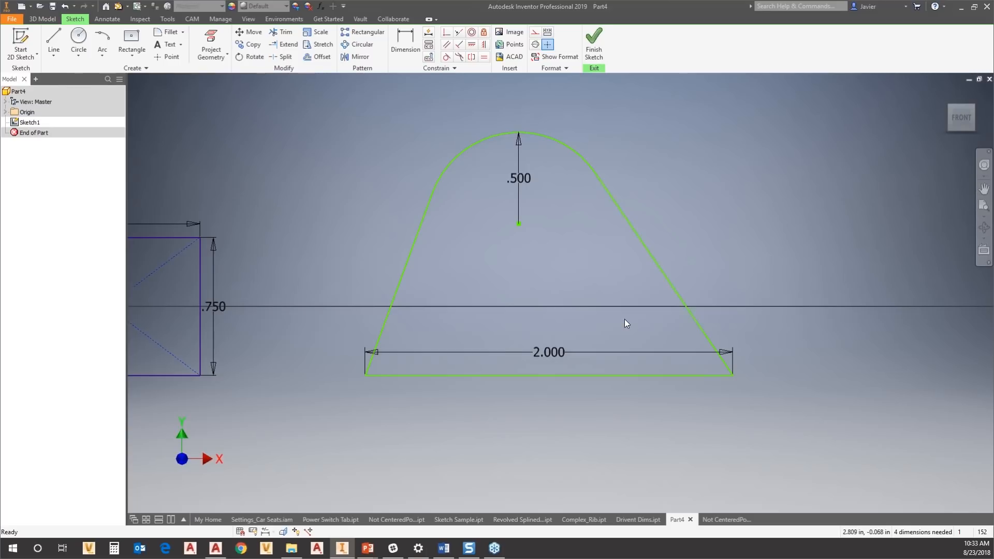
- Change the background in the application's color options from an image to 1 Color, keeping the Winter Night scheme
{"action": "scroll", "coordinate": [690, 384], "scroll_direction": "down", "scroll_amount": 1}
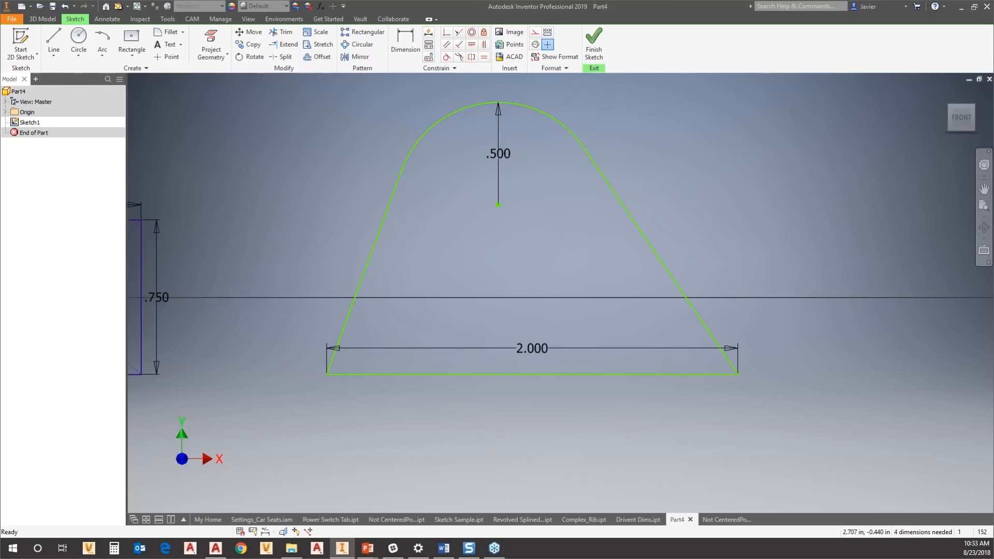
{"action": "middle_click_drag", "start_coordinate": [586, 420], "coordinate": [576, 365]}
{"action": "scroll", "coordinate": [576, 365], "scroll_direction": "up", "scroll_amount": 3}
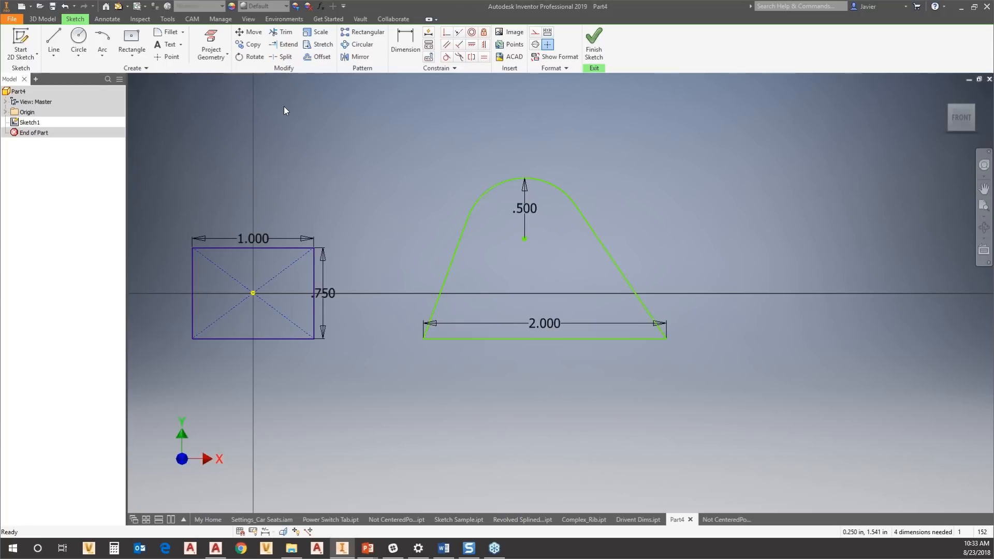
{"action": "left_click", "coordinate": [168, 19]}
{"action": "left_click", "coordinate": [158, 44]}
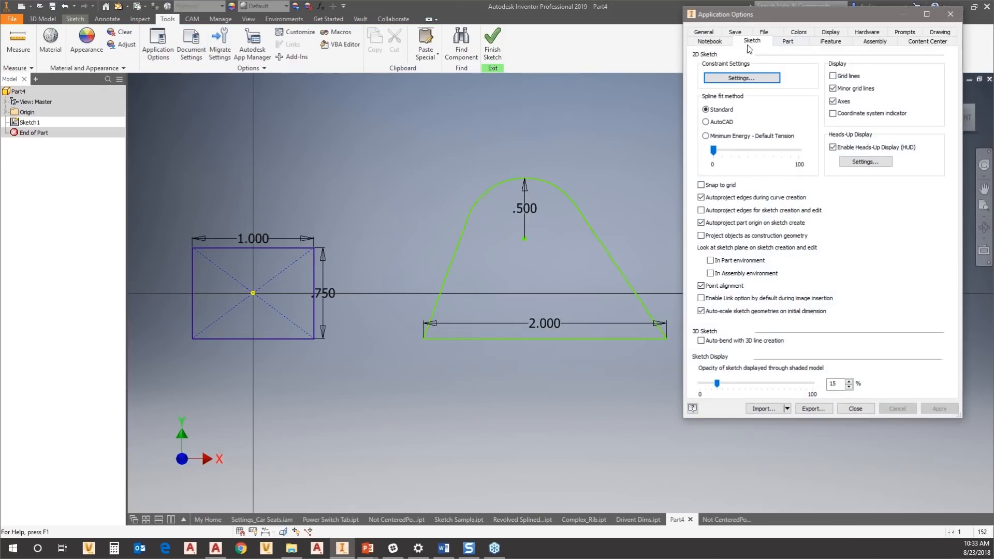
{"action": "left_click", "coordinate": [828, 33]}
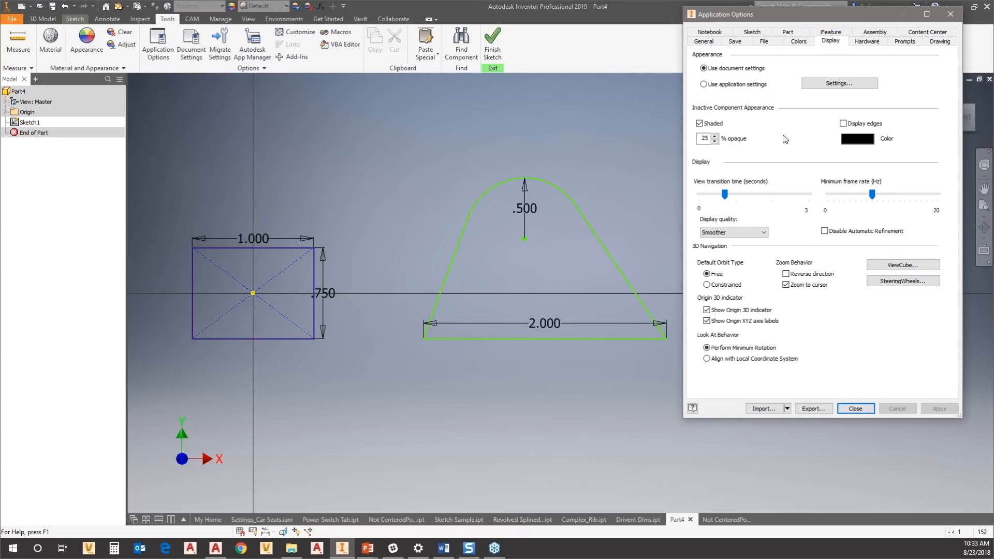
{"action": "left_click", "coordinate": [798, 41]}
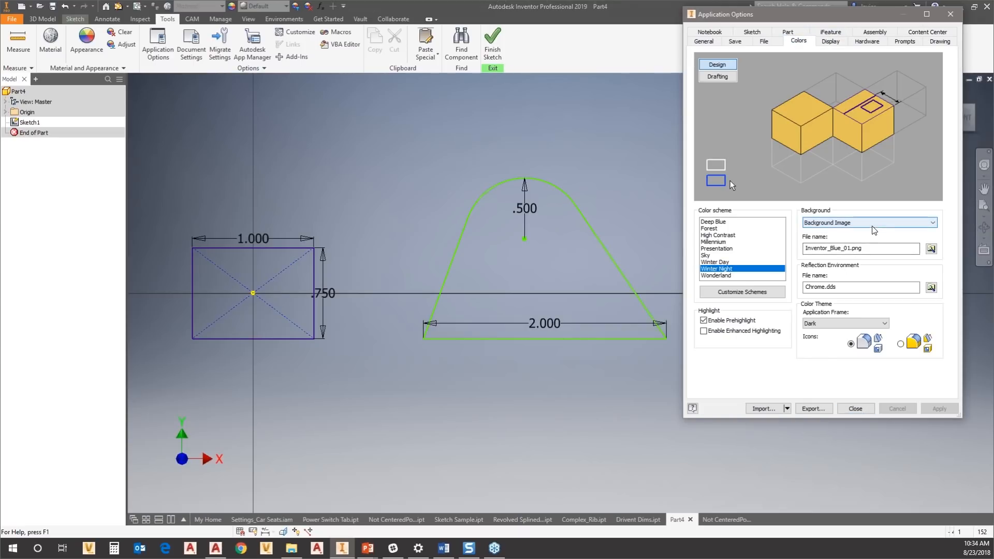
{"action": "left_click", "coordinate": [873, 222]}
{"action": "left_click", "coordinate": [859, 231]}
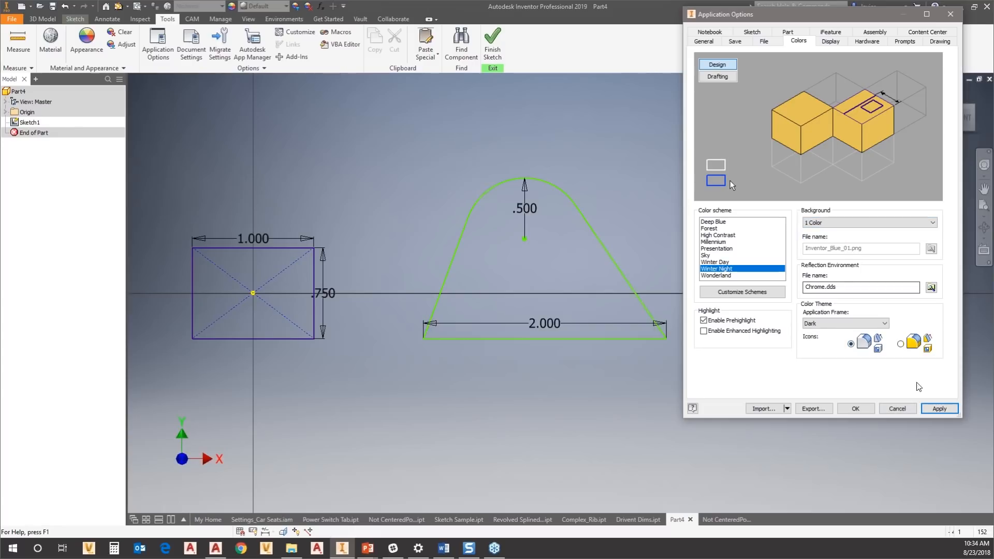
- Apply the Winter Night scheme with a 1 Color background, apply the Presentation color scheme, and close the application options
{"action": "left_click", "coordinate": [942, 412]}
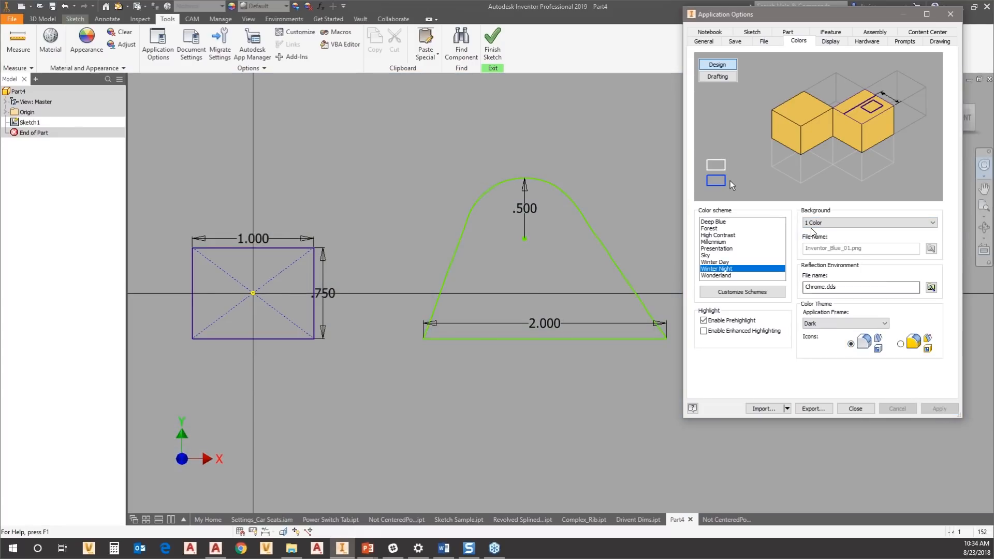
{"action": "left_click", "coordinate": [719, 248]}
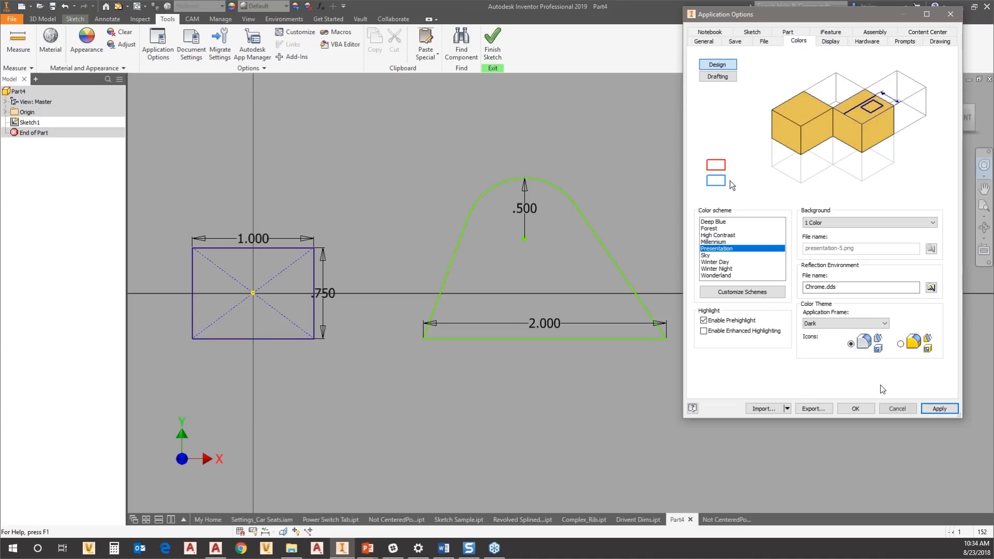
{"action": "left_click", "coordinate": [936, 411]}
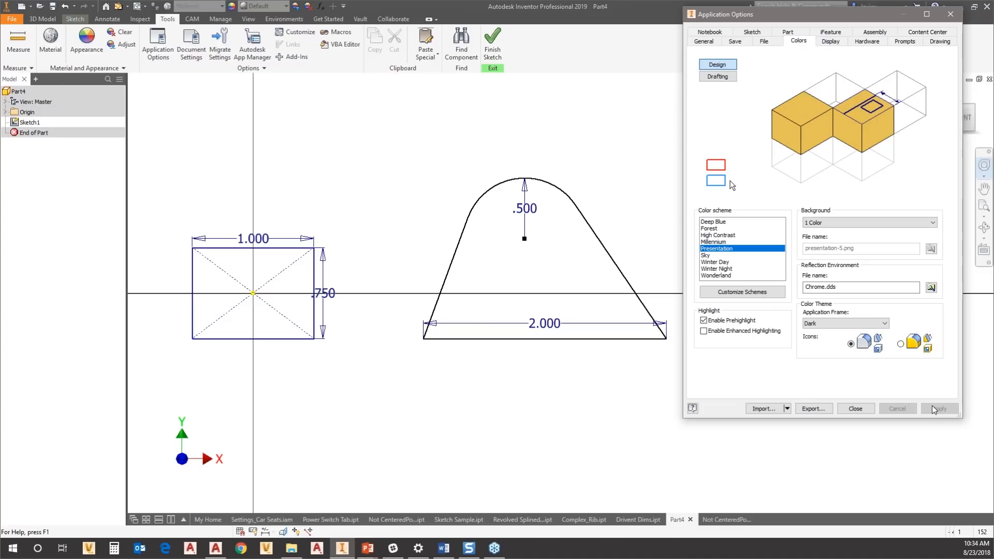
{"action": "left_click", "coordinate": [855, 408]}
- Try to dimension the rounded profile's height between its base line and the top arc
{"action": "scroll", "coordinate": [562, 219], "scroll_direction": "up", "scroll_amount": 3}
{"action": "scroll", "coordinate": [561, 245], "scroll_direction": "down", "scroll_amount": 3}
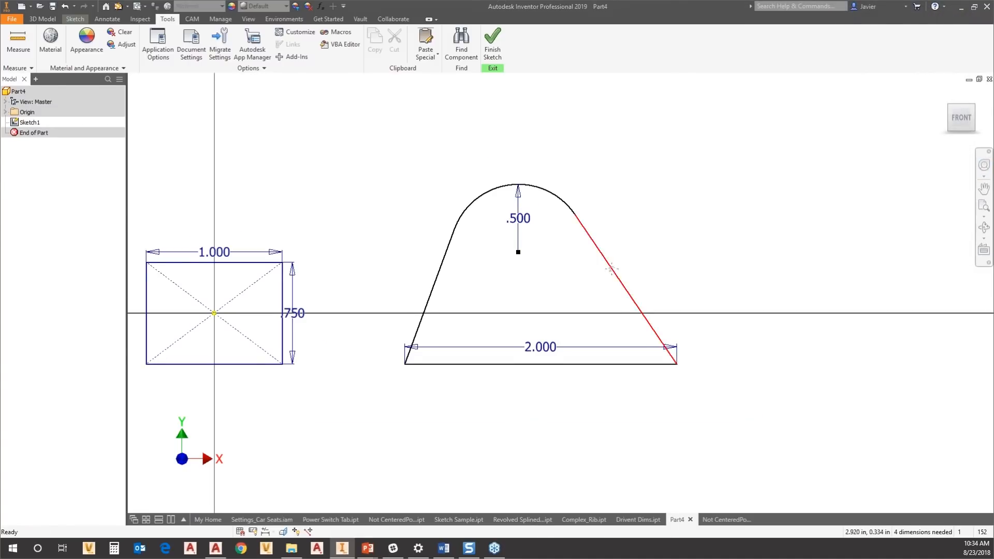
{"action": "middle_click_drag", "start_coordinate": [587, 252], "coordinate": [531, 247]}
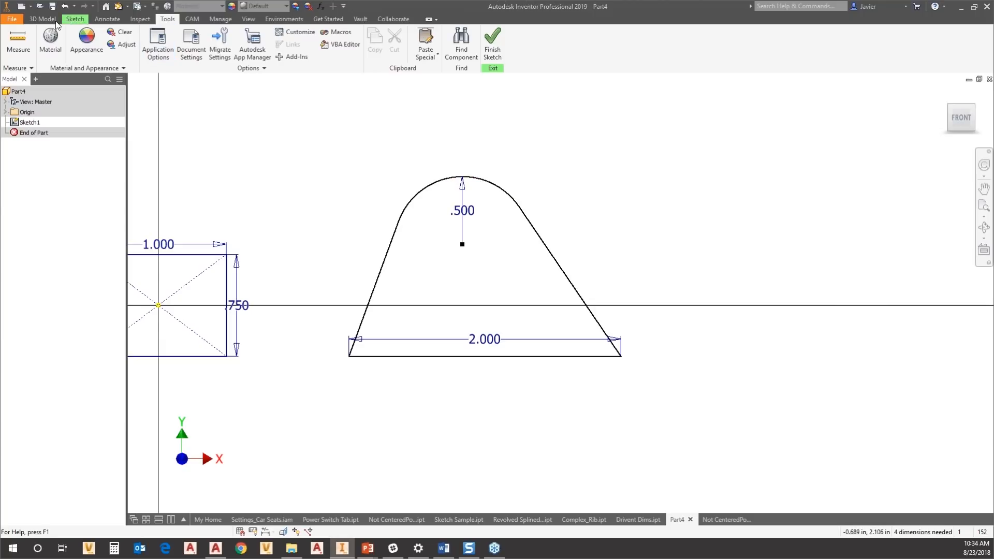
{"action": "left_click", "coordinate": [75, 18]}
{"action": "left_click", "coordinate": [407, 44]}
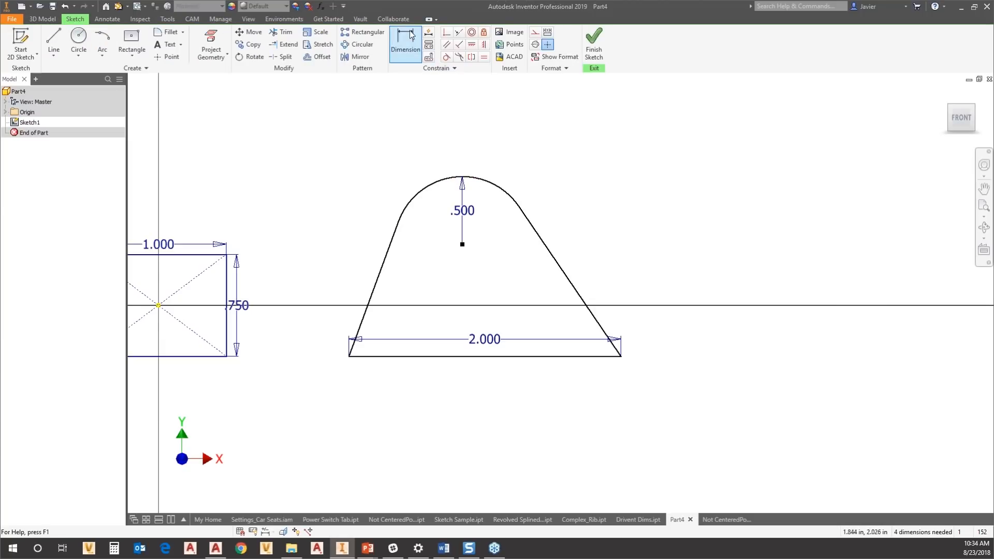
{"action": "left_click", "coordinate": [484, 357]}
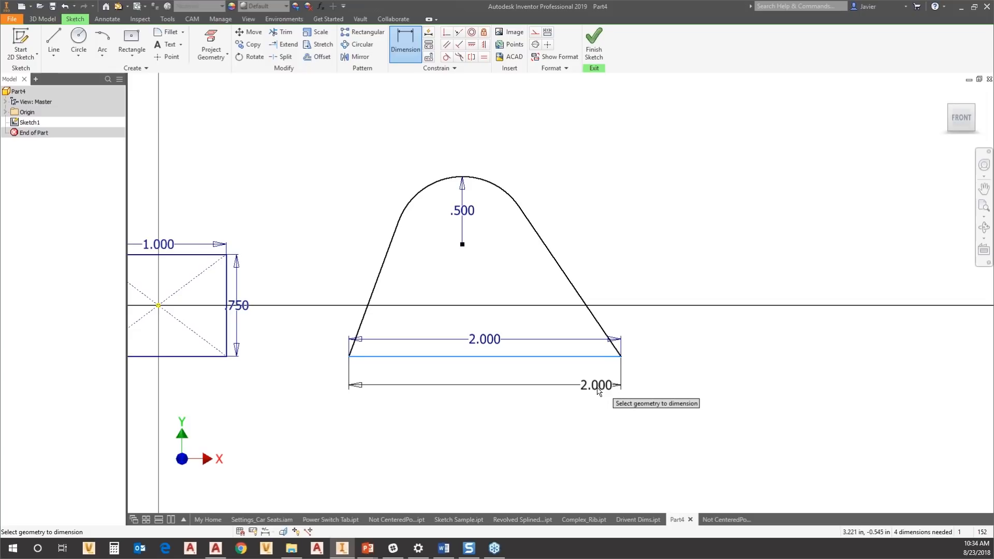
{"action": "left_click", "coordinate": [493, 185]}
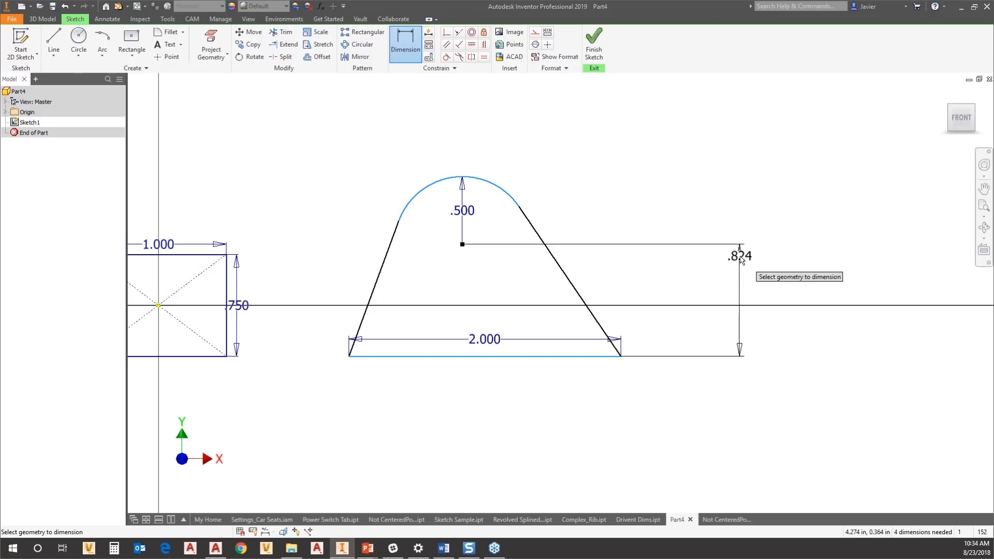
{"action": "key", "text": "Escape"}
- Draw a horizontal line above the rounded profile and constrain it tangent to the top arc
{"action": "left_click", "coordinate": [55, 40]}
{"action": "left_click", "coordinate": [363, 147]}
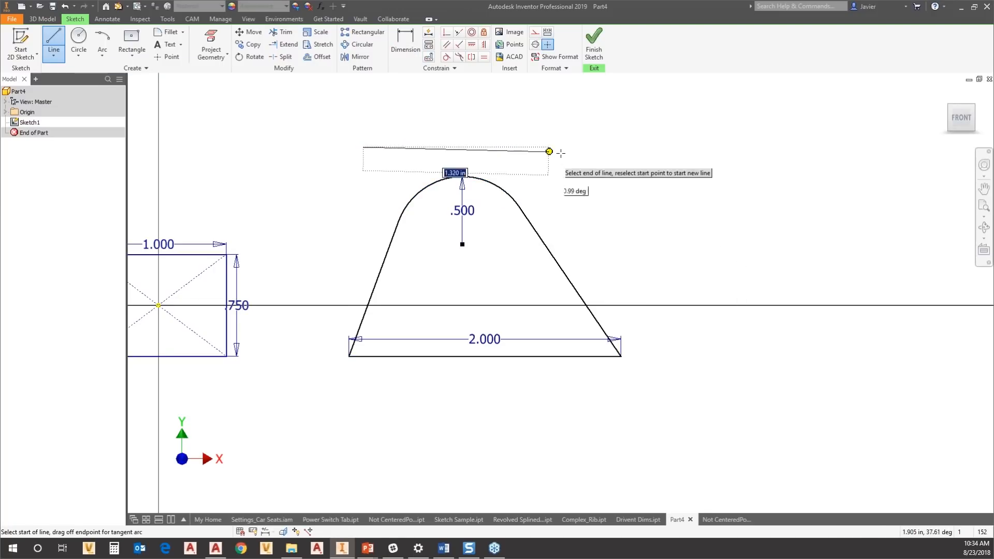
{"action": "left_click", "coordinate": [561, 147]}
{"action": "key", "text": "Escape"}
{"action": "left_click", "coordinate": [449, 58]}
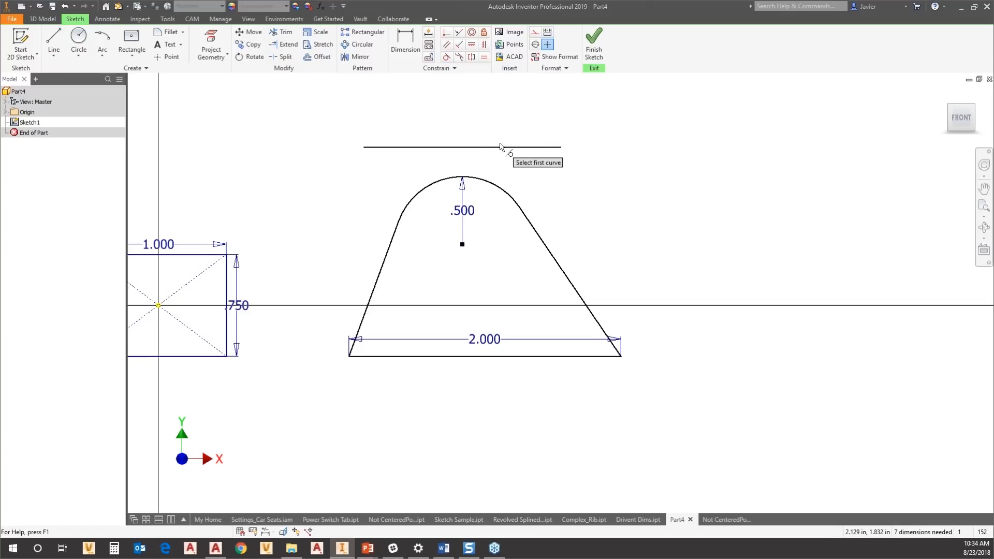
{"action": "left_click", "coordinate": [486, 148]}
{"action": "left_click", "coordinate": [463, 179]}
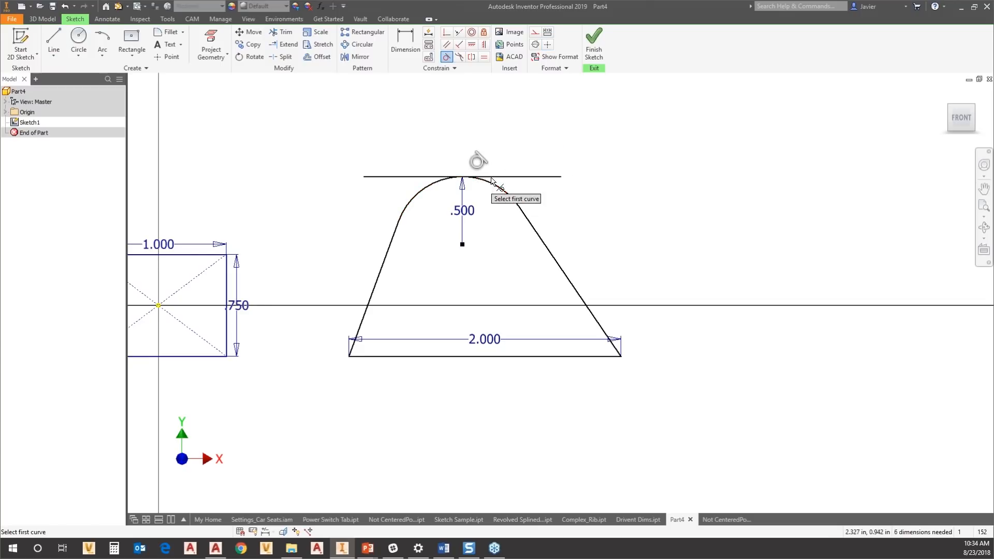
- Try to dimension between the base line and the tangent line, and delete the tangent line
{"action": "left_click", "coordinate": [419, 45]}
{"action": "left_click", "coordinate": [542, 357]}
{"action": "left_click", "coordinate": [541, 176]}
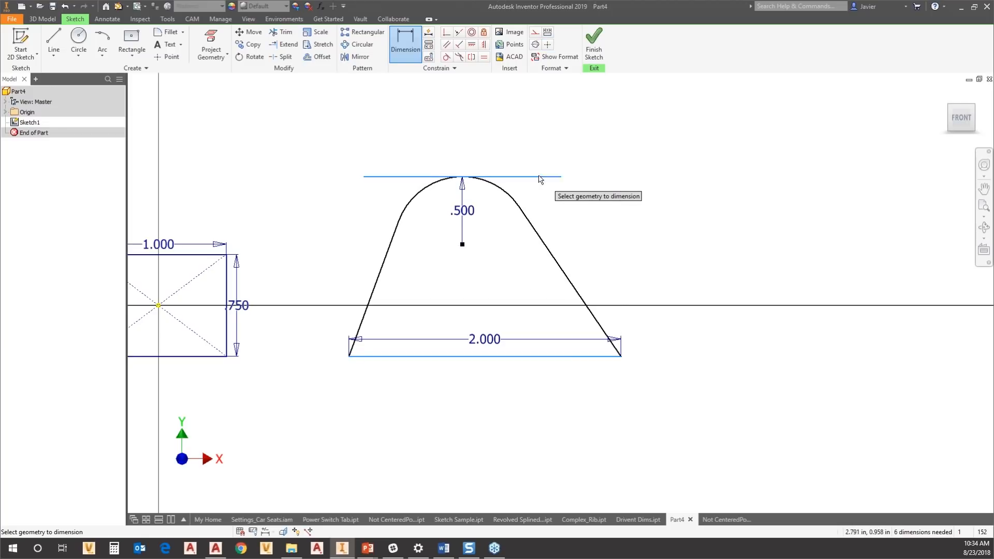
{"action": "key", "text": "Escape"}
{"action": "key", "text": "Escape"}
{"action": "left_click", "coordinate": [513, 178]}
{"action": "key", "text": "Delete"}
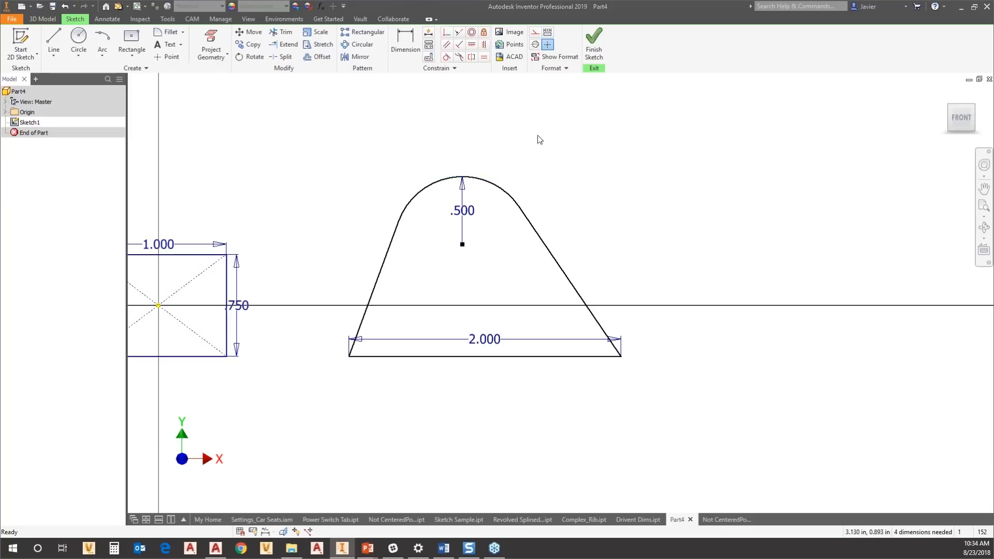
- Dimension the rounded profile's overall height from the base line to the top tangent point of the arc, accepting the proposed value
{"action": "left_click", "coordinate": [405, 43]}
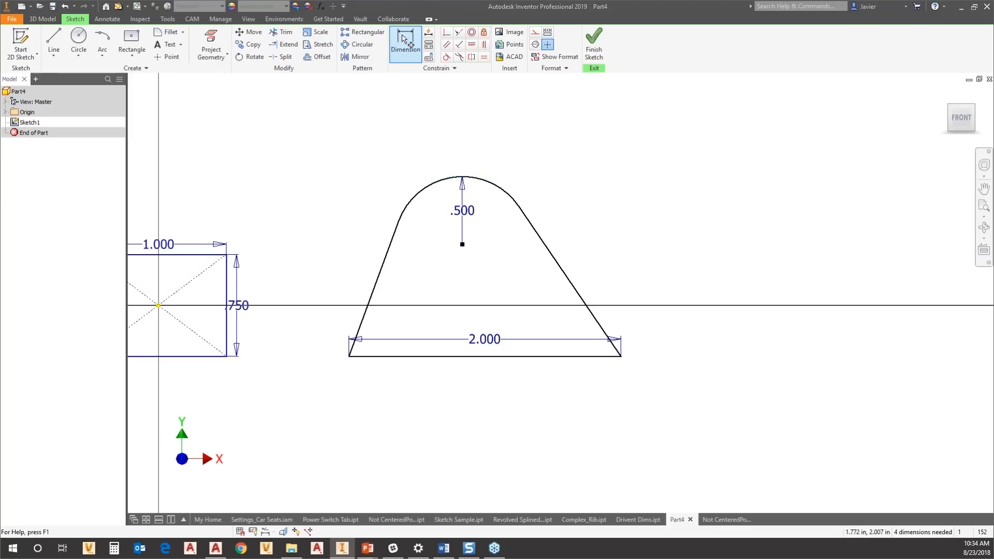
{"action": "left_click", "coordinate": [547, 358]}
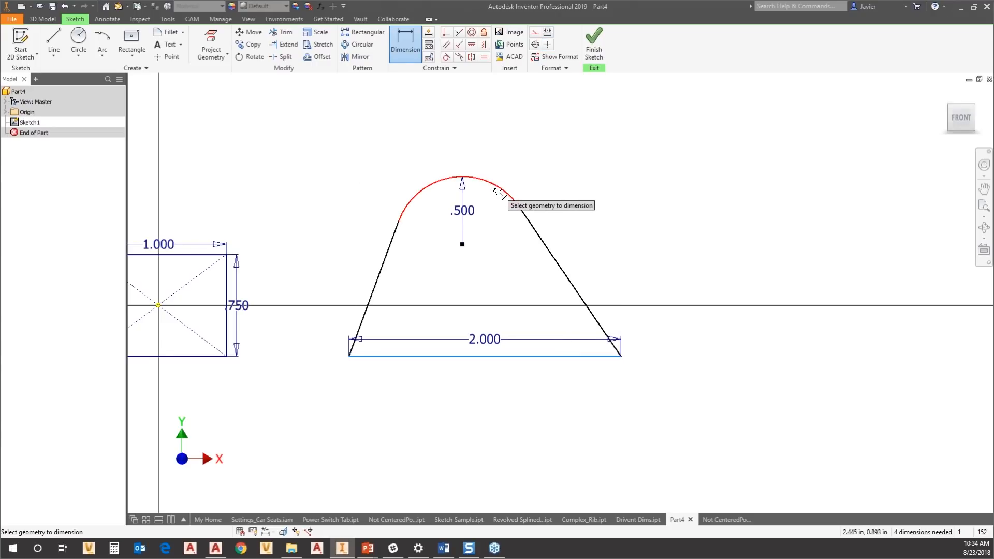
{"action": "left_click", "coordinate": [463, 179]}
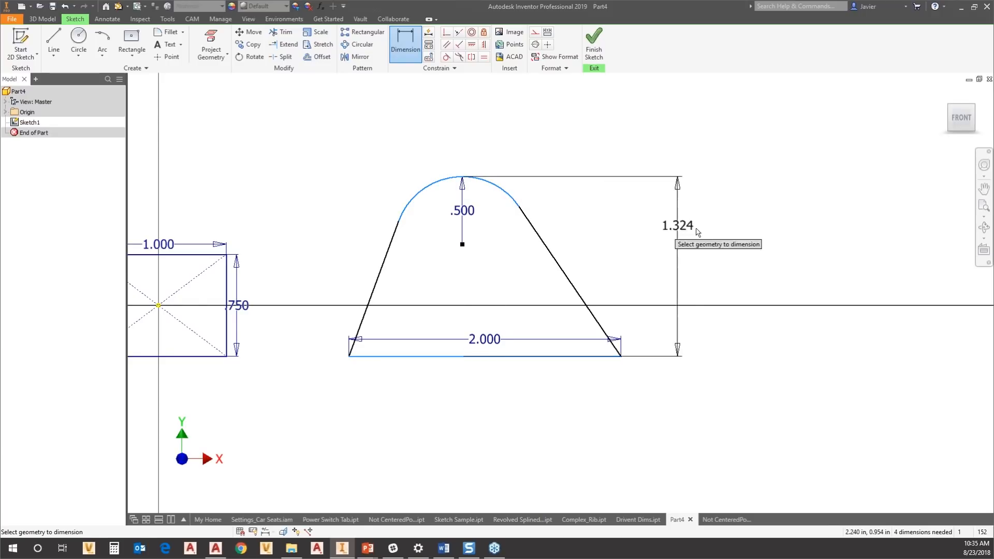
{"action": "left_click", "coordinate": [711, 267]}
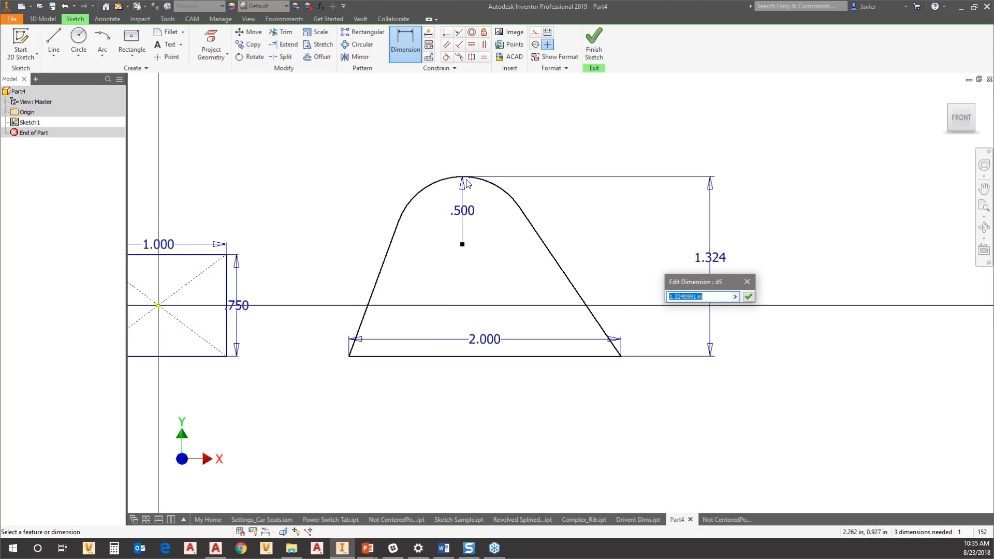
{"action": "left_click", "coordinate": [749, 297]}
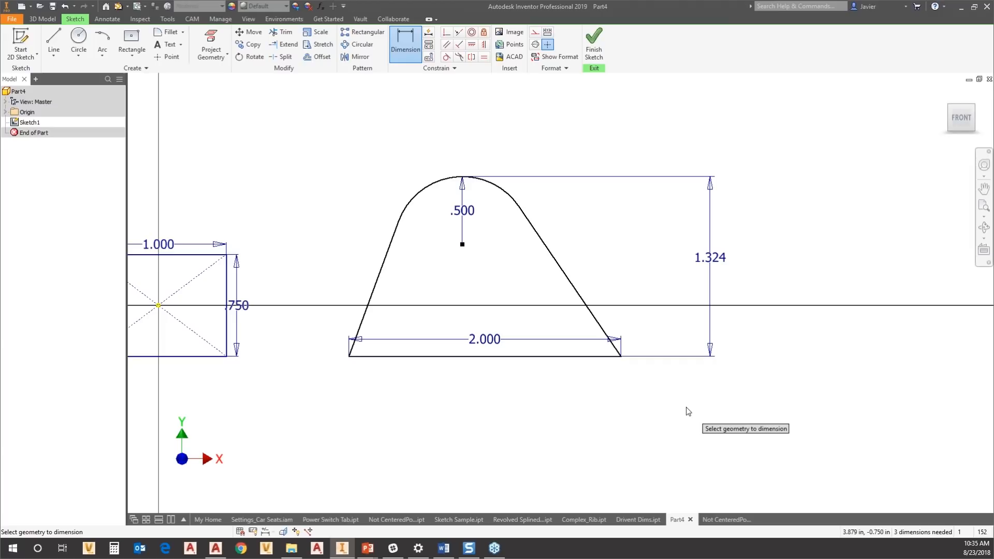
{"action": "key", "text": "Escape"}
{"action": "scroll", "coordinate": [543, 342], "scroll_direction": "down", "scroll_amount": 4}
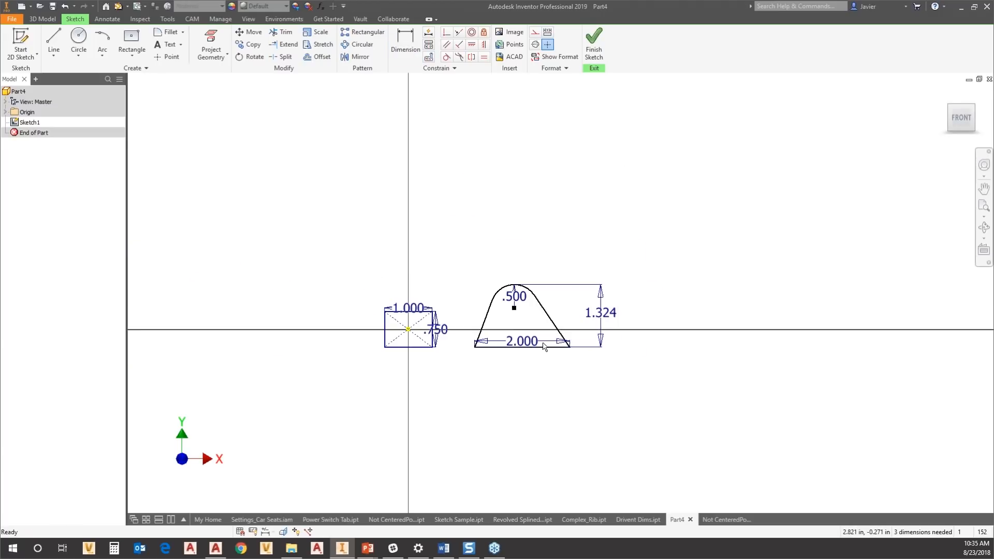
{"action": "scroll", "coordinate": [533, 319], "scroll_direction": "up", "scroll_amount": 1}
{"action": "scroll", "coordinate": [506, 306], "scroll_direction": "up", "scroll_amount": 2}
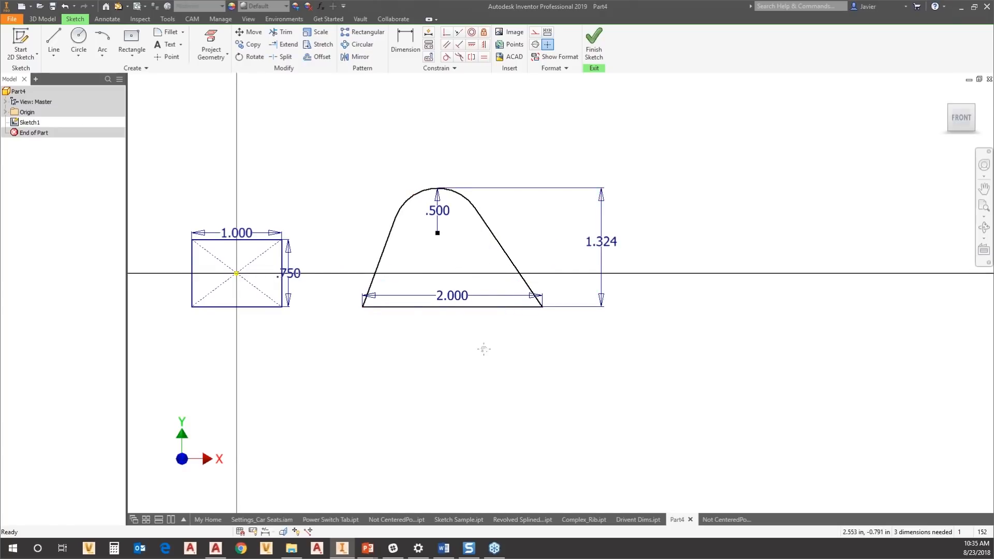
{"action": "middle_click_drag", "start_coordinate": [484, 349], "coordinate": [579, 360]}
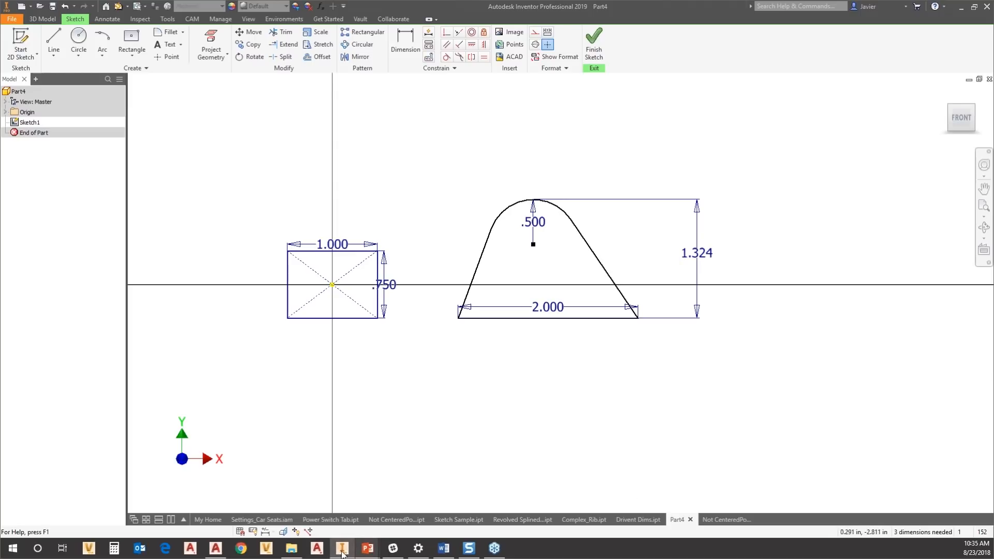
- Switch to AutoCAD and copy the dimensioned connecting rod view, including its dimensions, to the clipboard
{"action": "left_click", "coordinate": [216, 548]}
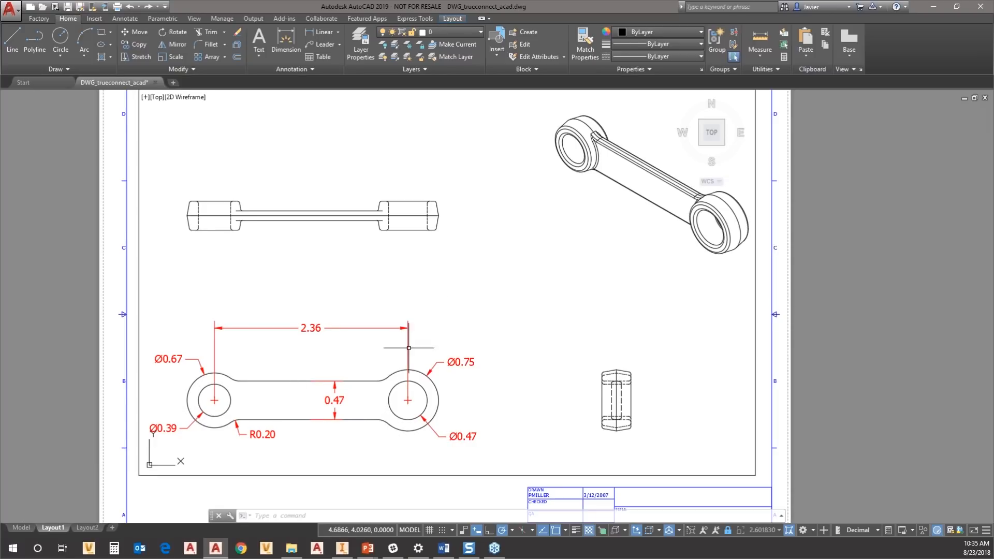
{"action": "left_click", "coordinate": [489, 313]}
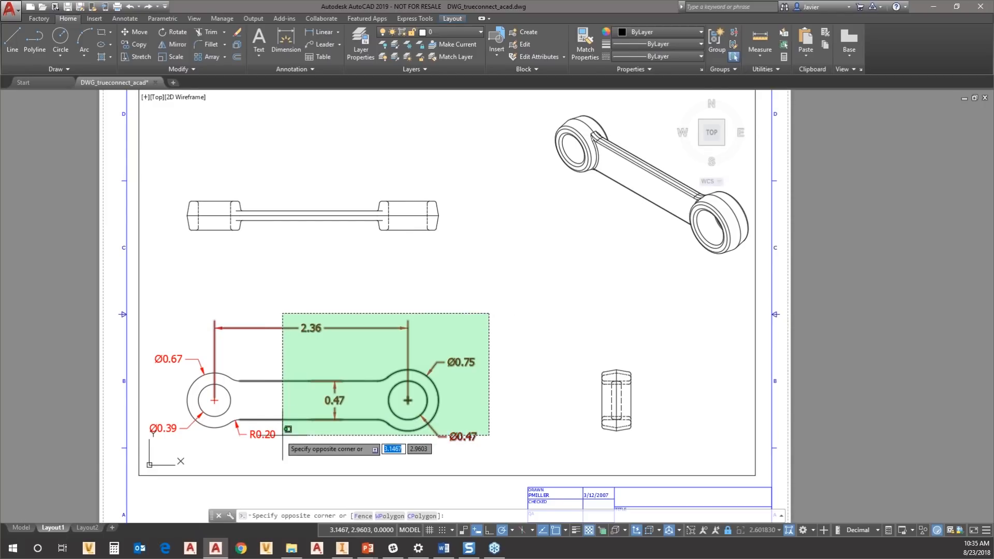
{"action": "left_click", "coordinate": [150, 450]}
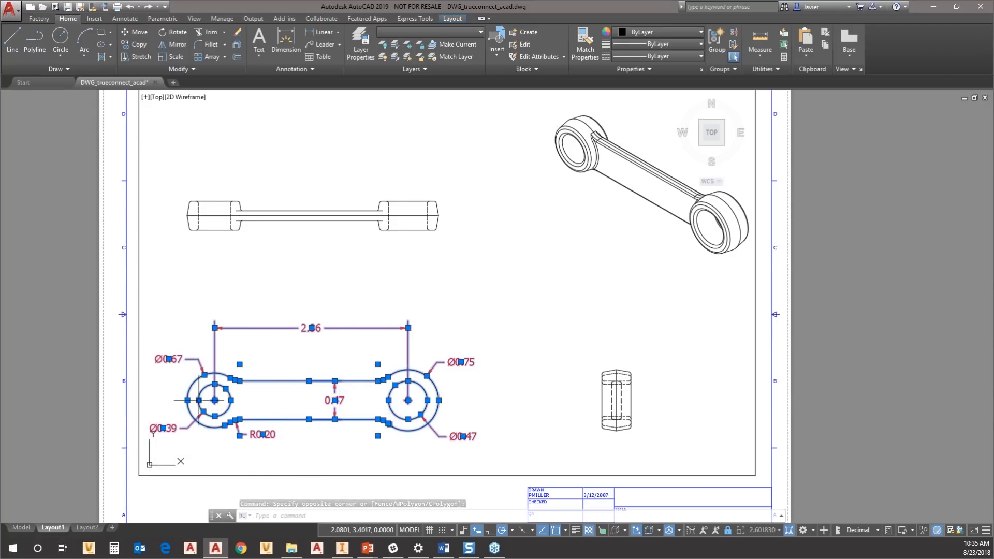
{"action": "right_click", "coordinate": [316, 339]}
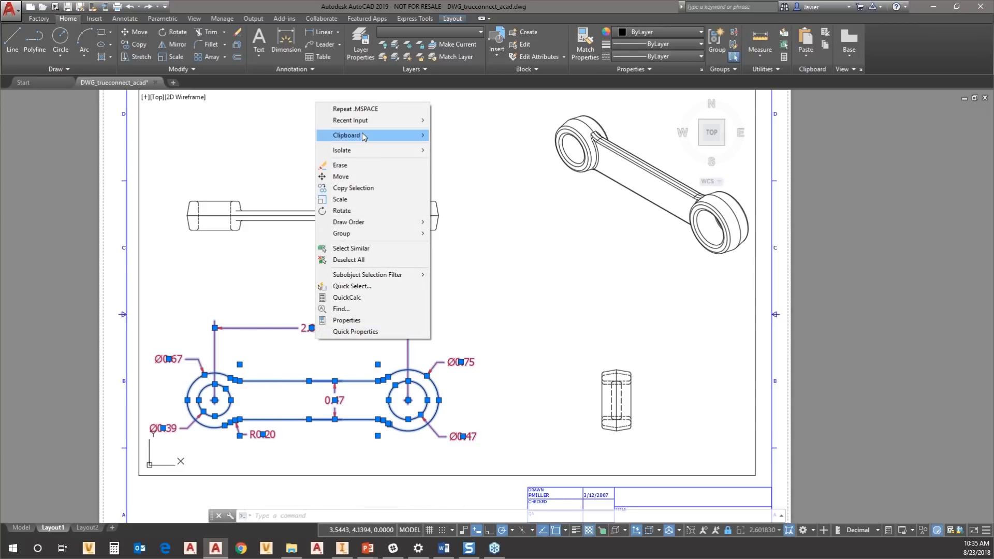
{"action": "mouse_move", "coordinate": [375, 135]}
{"action": "left_click", "coordinate": [463, 147]}
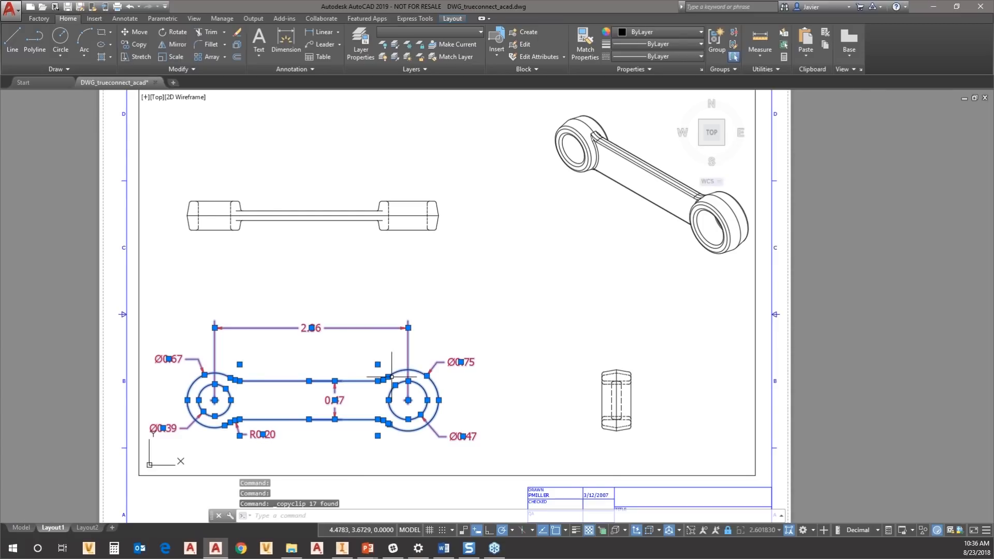
- Switch back to Inventor and delete the rectangle and the rounded profile with their dimensions from the sketch
{"action": "left_click", "coordinate": [342, 548]}
{"action": "scroll", "coordinate": [621, 337], "scroll_direction": "down", "scroll_amount": 2}
{"action": "mouse_move", "coordinate": [699, 233]}
{"action": "left_mouse_down"}
{"action": "mouse_move", "coordinate": [524, 363]}
{"action": "mouse_move", "coordinate": [460, 370]}
{"action": "left_mouse_up"}
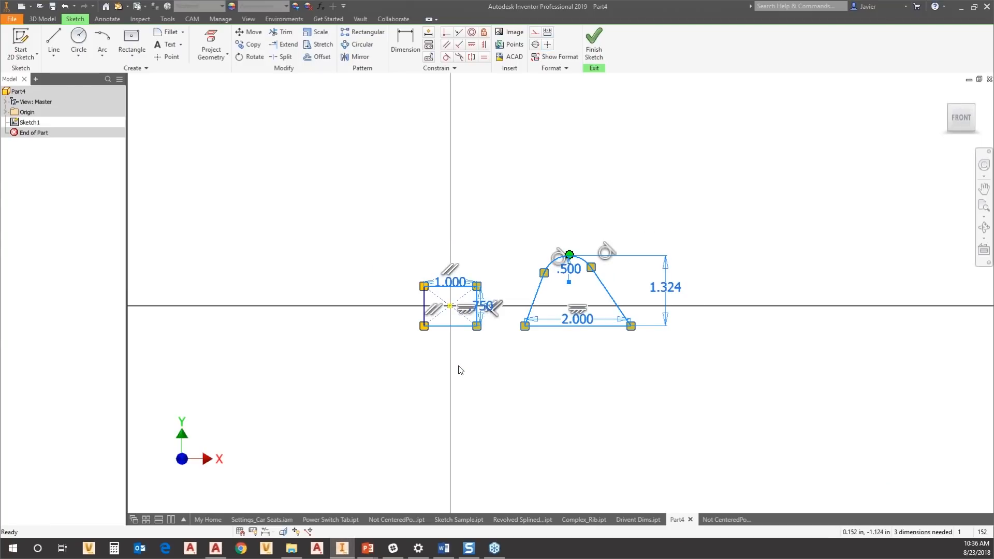
{"action": "key", "text": "Delete"}
{"action": "left_click_drag", "start_coordinate": [442, 283], "coordinate": [389, 345]}
{"action": "key", "text": "Delete"}
- Paste the copied AutoCAD geometry above and beside the sketch origin, using detected inch units and Constrain End Points in the paste options
{"action": "scroll", "coordinate": [447, 289], "scroll_direction": "down", "scroll_amount": 2}
{"action": "scroll", "coordinate": [439, 299], "scroll_direction": "down", "scroll_amount": 2}
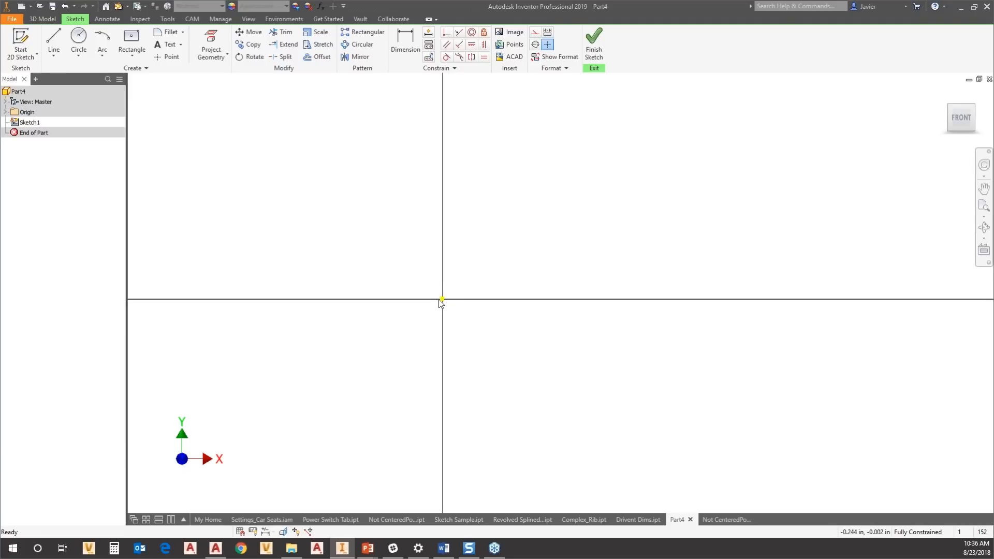
{"action": "right_click", "coordinate": [460, 222]}
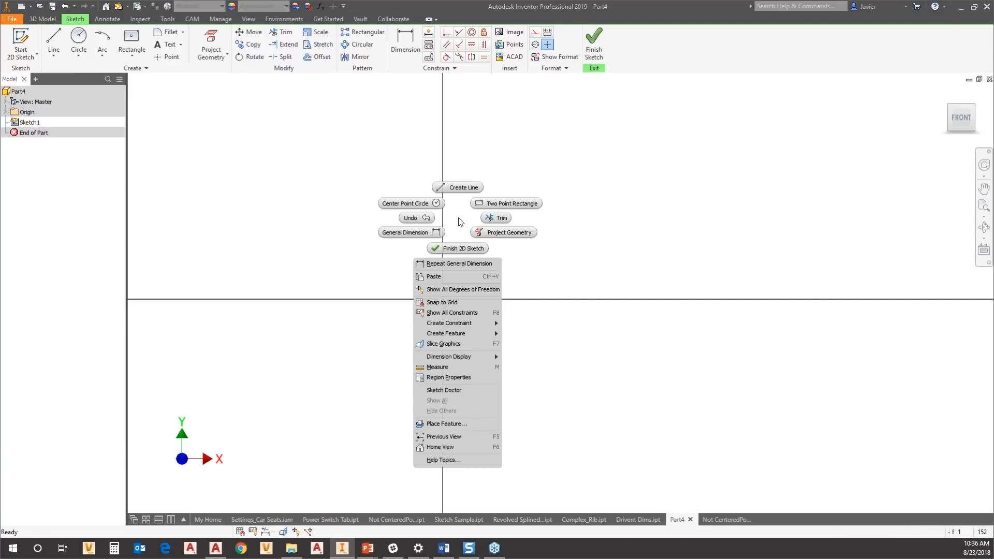
{"action": "left_click", "coordinate": [435, 276]}
{"action": "scroll", "coordinate": [443, 300], "scroll_direction": "down", "scroll_amount": 5}
{"action": "scroll", "coordinate": [468, 333], "scroll_direction": "down", "scroll_amount": 4}
{"action": "scroll", "coordinate": [481, 357], "scroll_direction": "up", "scroll_amount": 3}
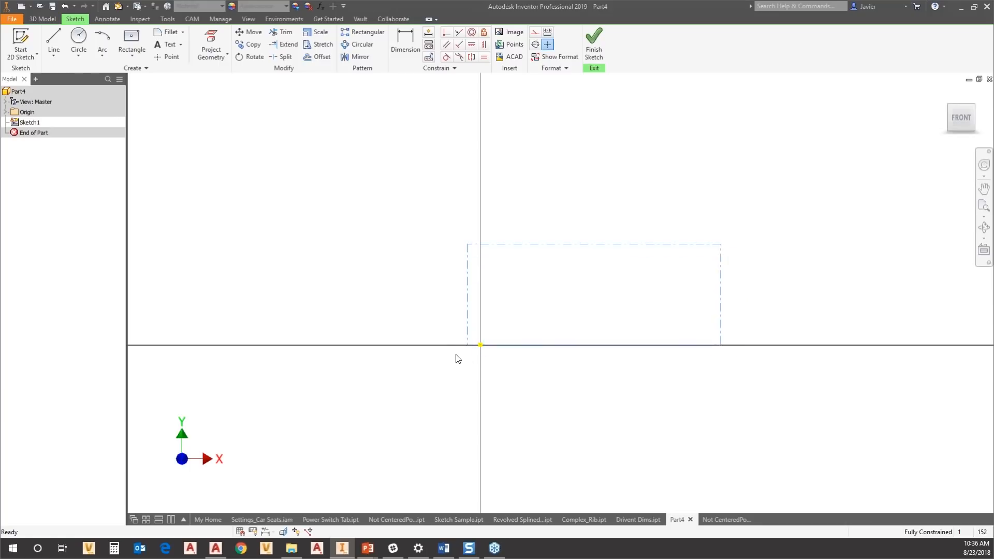
{"action": "right_click", "coordinate": [462, 328]}
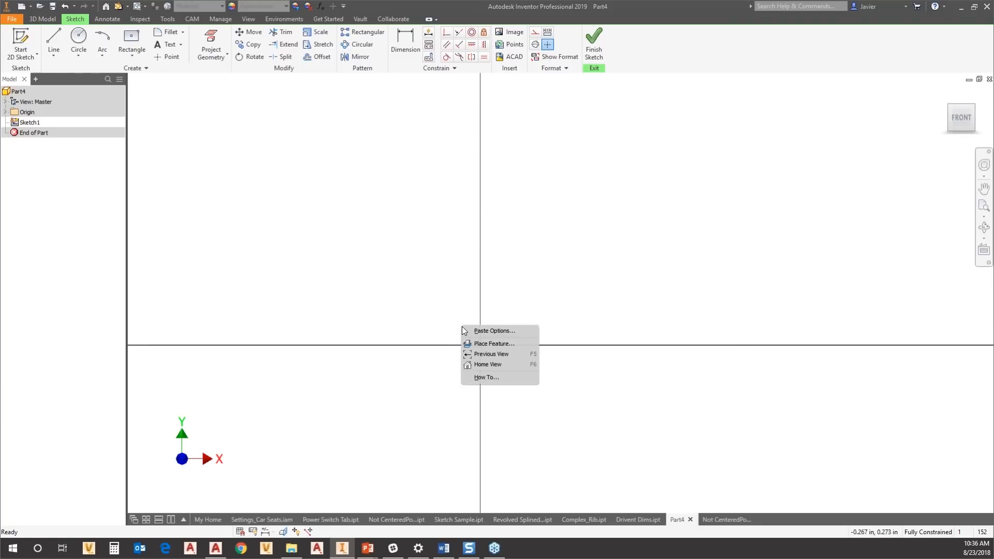
{"action": "left_click", "coordinate": [491, 334]}
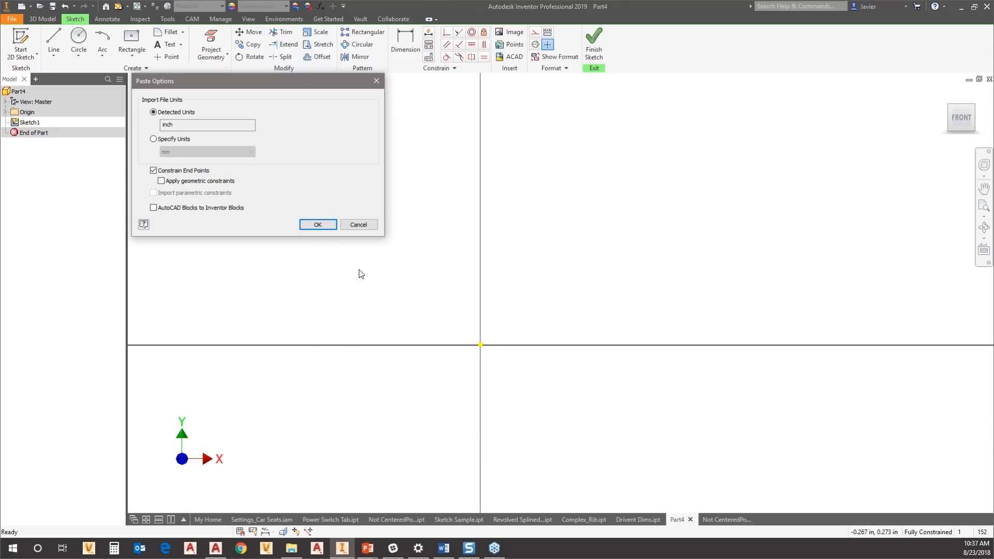
{"action": "left_click", "coordinate": [319, 224]}
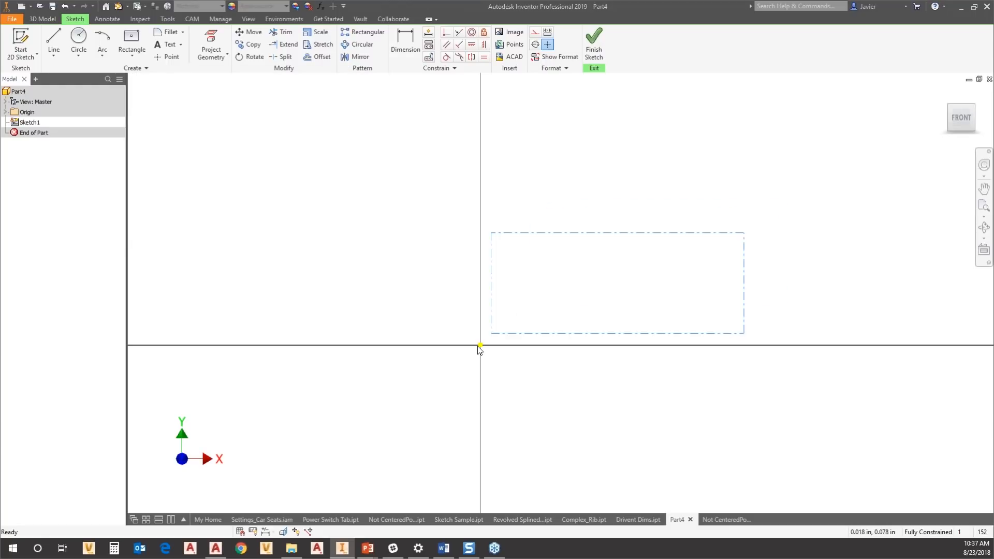
{"action": "left_click", "coordinate": [501, 331]}
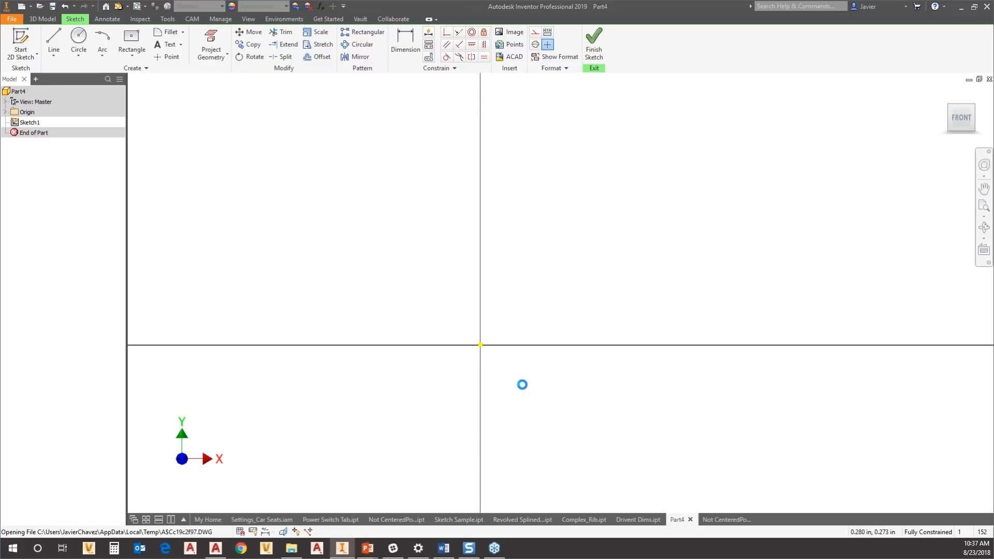
- Inspect the pasted rod sketch: the editable value of its center-distance dimension, the dimensions still needed, and the upper straight edge's end points
{"action": "middle_click_drag", "start_coordinate": [745, 379], "coordinate": [603, 371]}
{"action": "double_click", "coordinate": [519, 222]}
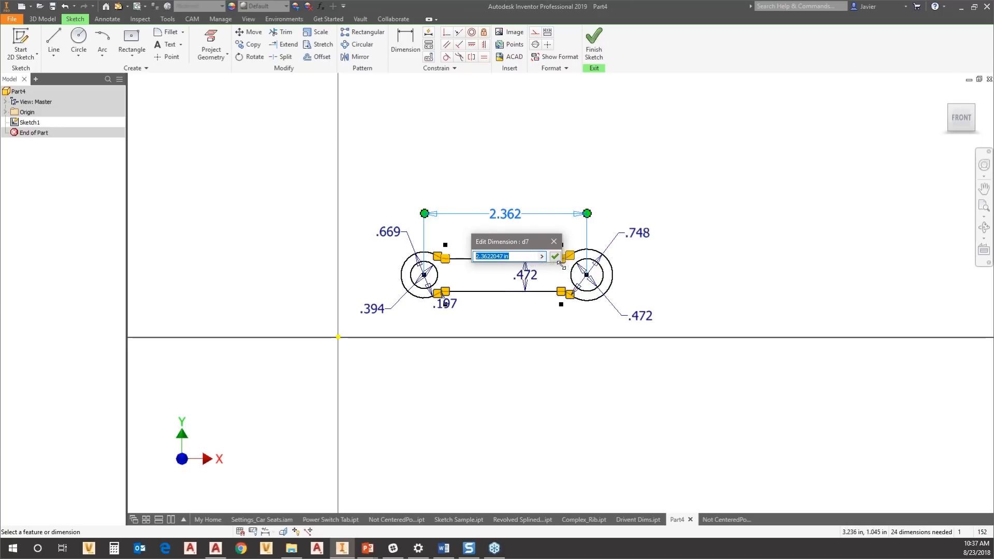
{"action": "key", "text": "Return"}
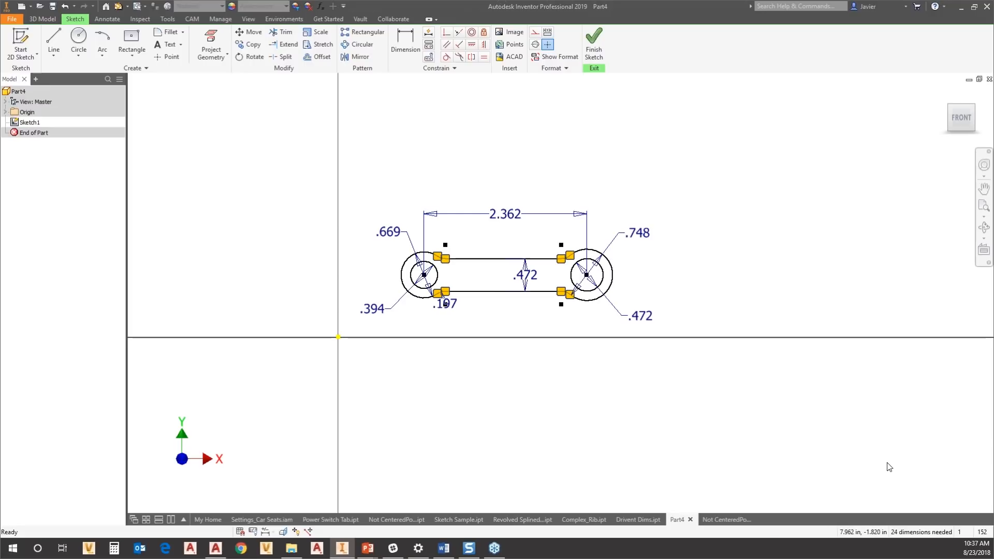
{"action": "key", "text": "ctrl+2"}
{"action": "left_click_drag", "start_coordinate": [904, 525], "coordinate": [802, 344], "text": "ctrl+shift"}
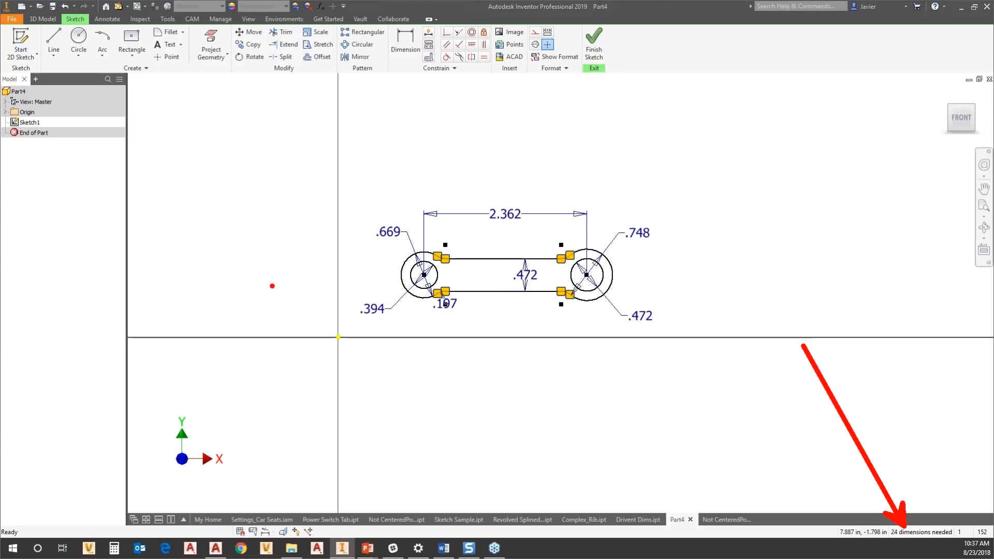
{"action": "key", "text": "Escape"}
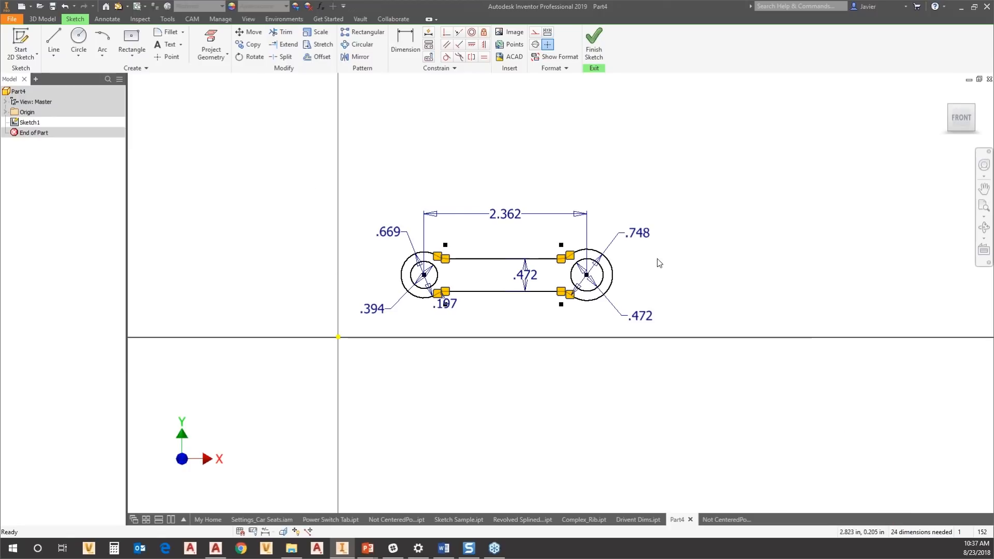
{"action": "scroll", "coordinate": [455, 282], "scroll_direction": "up", "scroll_amount": 5}
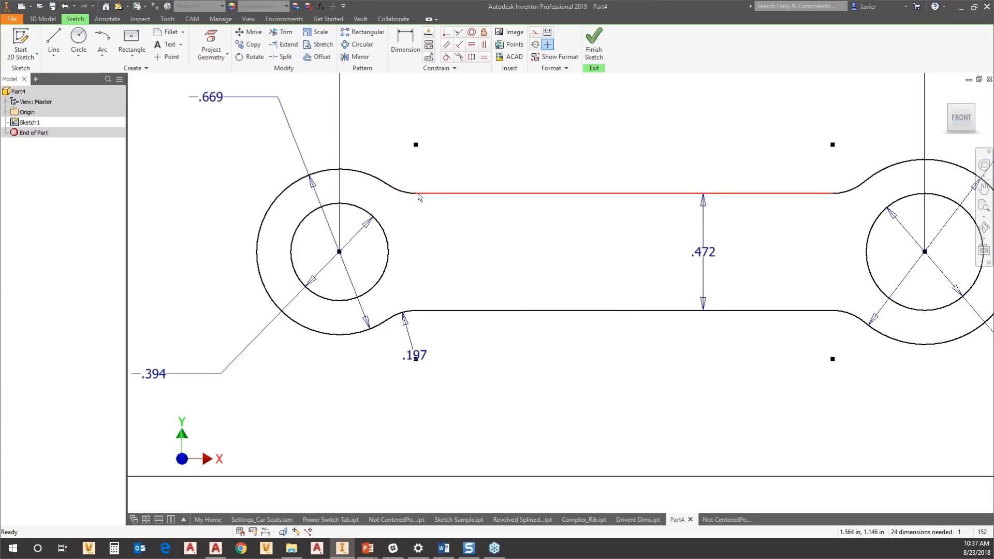
{"action": "left_click", "coordinate": [475, 196]}
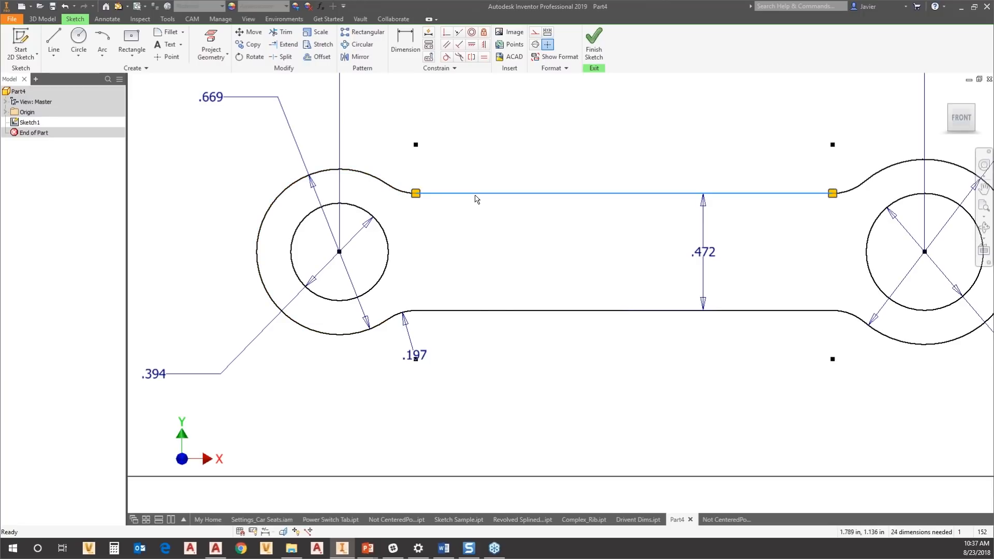
{"action": "scroll", "coordinate": [509, 268], "scroll_direction": "down", "scroll_amount": 5}
{"action": "left_click", "coordinate": [628, 346]}
{"action": "middle_click_drag", "start_coordinate": [628, 346], "coordinate": [490, 343]}
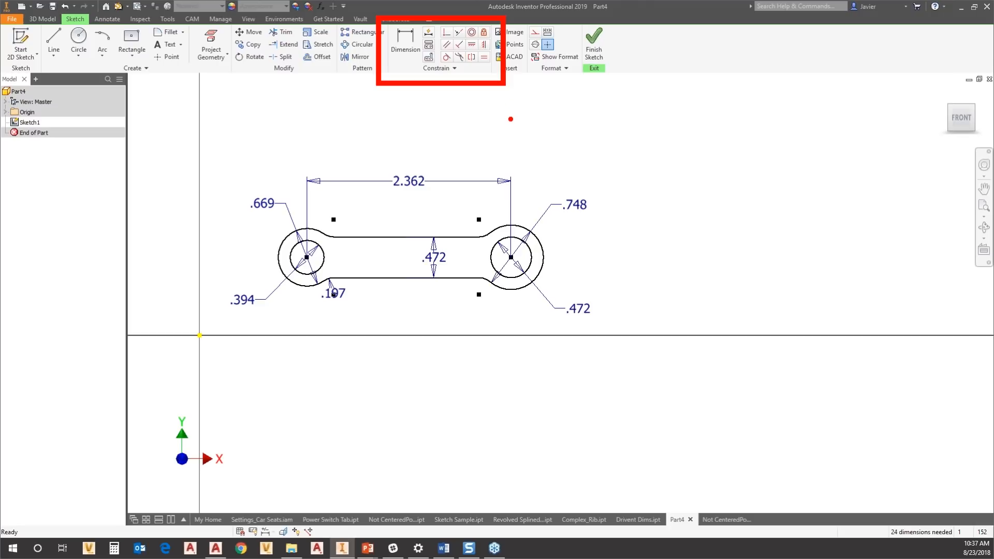
- Run Auto Dimension on the whole connecting rod with Dimensions off and Constraints on, so only geometric constraints are added
{"action": "left_click", "coordinate": [429, 33]}
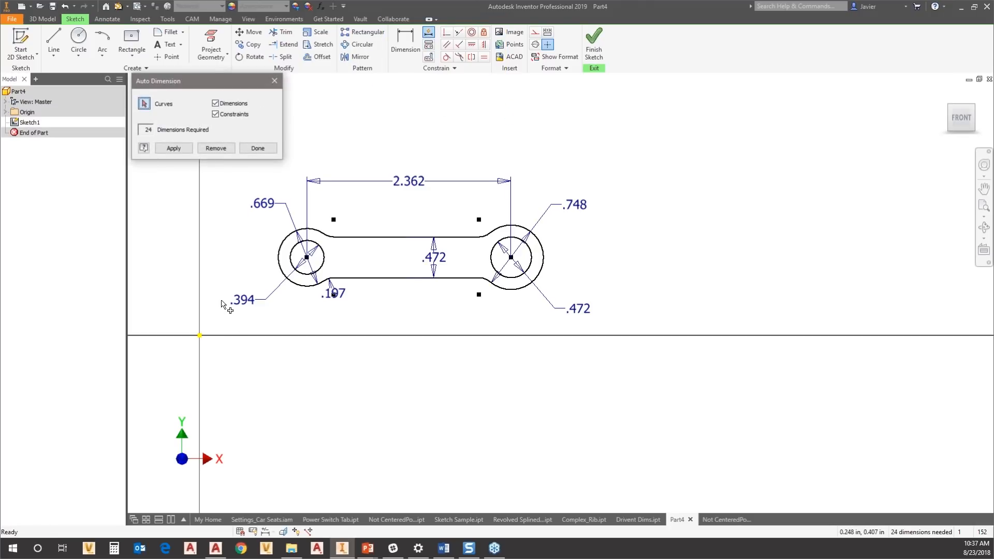
{"action": "middle_click_drag", "start_coordinate": [390, 351], "coordinate": [422, 370]}
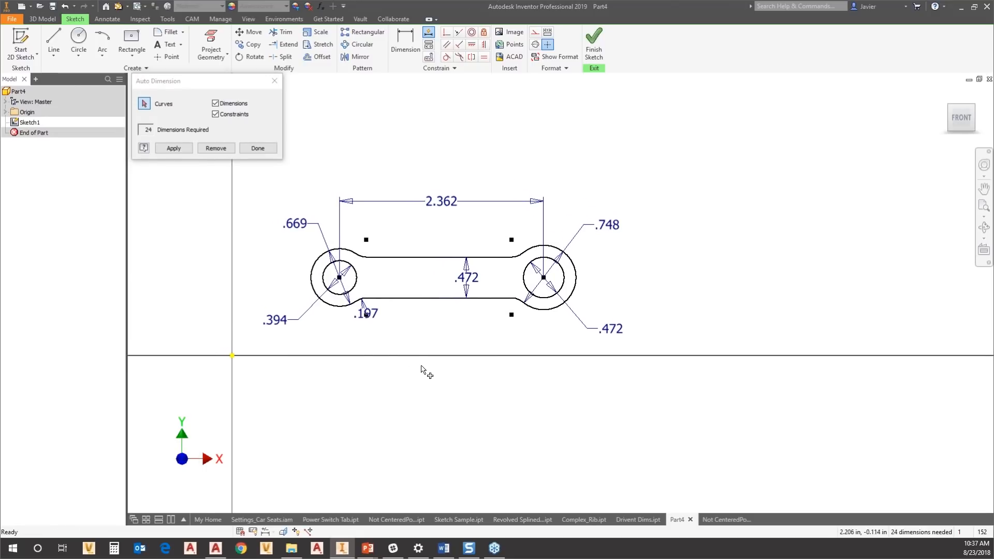
{"action": "left_click", "coordinate": [215, 103]}
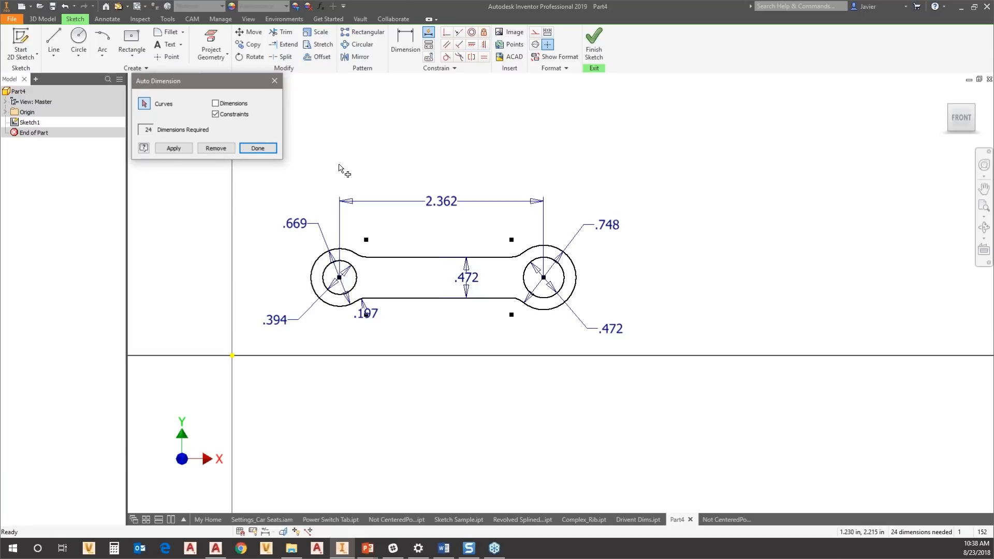
{"action": "middle_click_drag", "start_coordinate": [418, 174], "coordinate": [483, 155]}
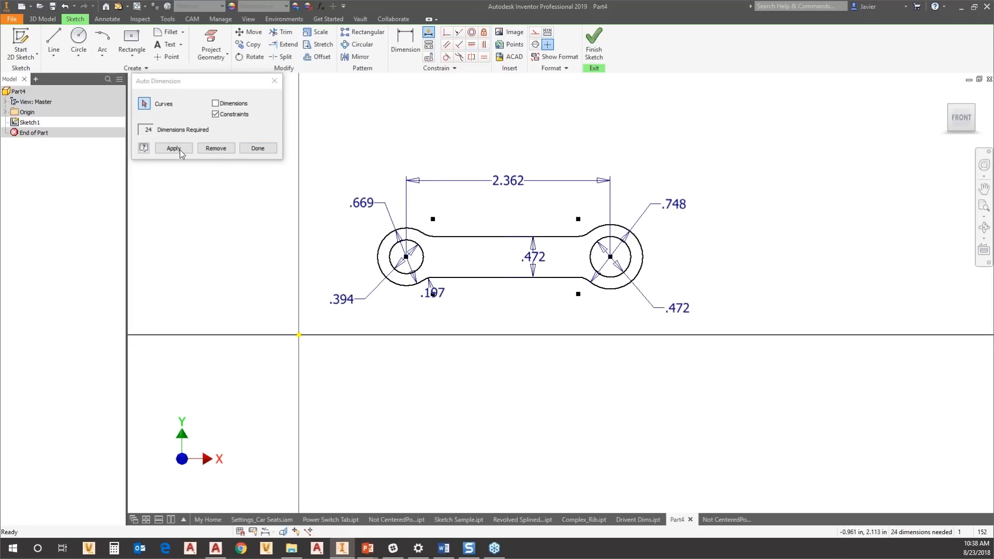
{"action": "mouse_move", "coordinate": [734, 140]}
{"action": "left_mouse_down"}
{"action": "mouse_move", "coordinate": [413, 315]}
{"action": "mouse_move", "coordinate": [334, 332]}
{"action": "left_mouse_up"}
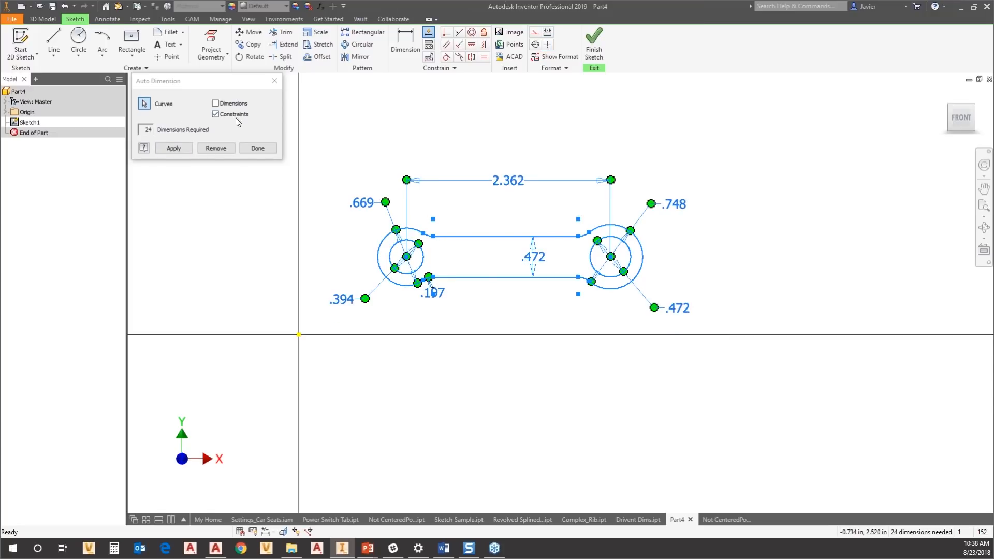
{"action": "left_click", "coordinate": [173, 148]}
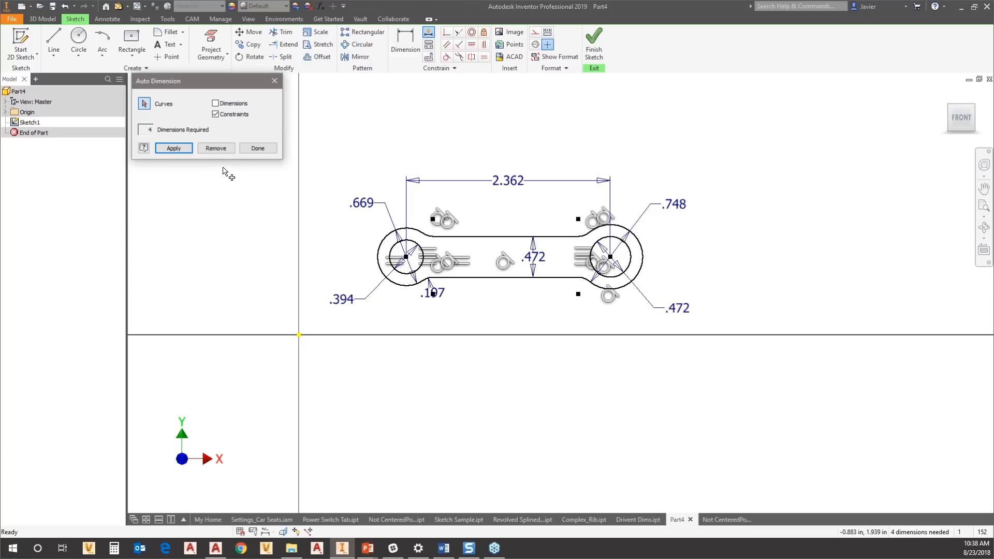
- Apply Auto Dimension to the whole connecting rod again with both Dimensions and Constraints enabled, and finish the command
{"action": "left_click", "coordinate": [215, 106]}
{"action": "left_click", "coordinate": [215, 104]}
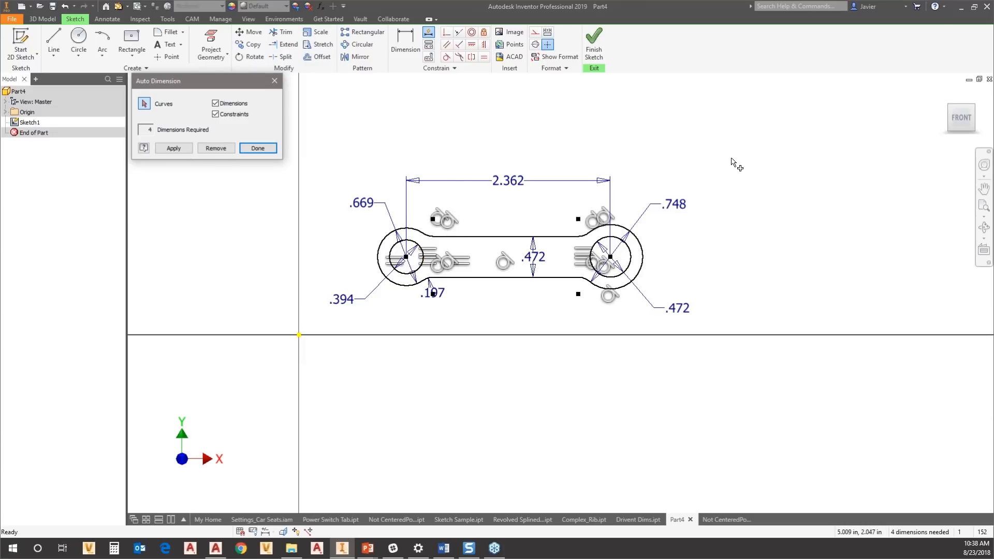
{"action": "mouse_move", "coordinate": [716, 164]}
{"action": "left_mouse_down"}
{"action": "mouse_move", "coordinate": [429, 258]}
{"action": "mouse_move", "coordinate": [326, 331]}
{"action": "left_mouse_up"}
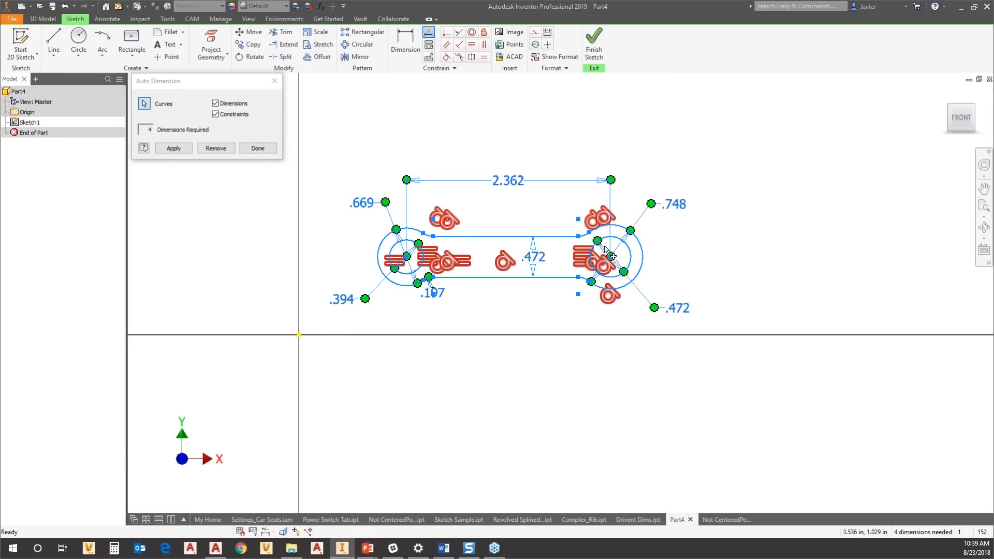
{"action": "left_click", "coordinate": [182, 148]}
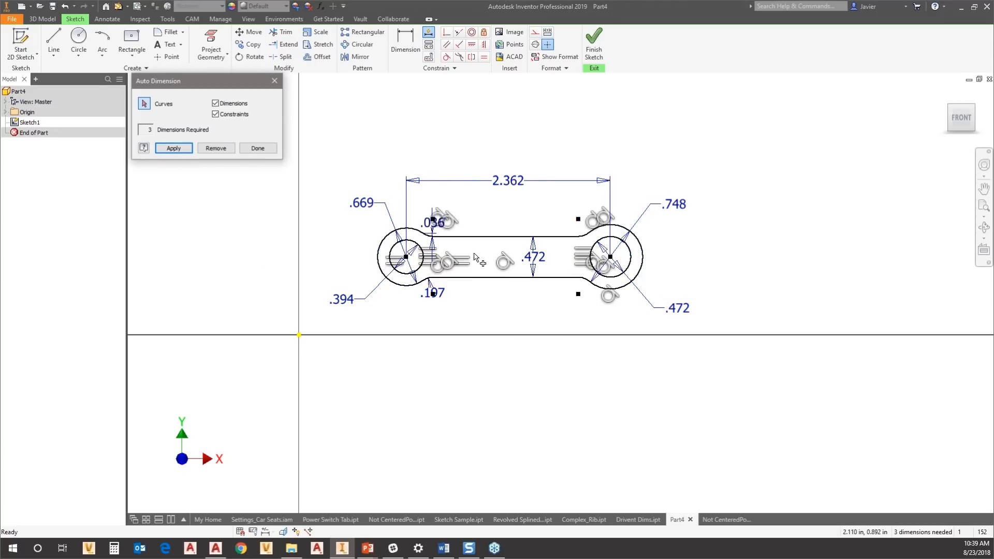
{"action": "scroll", "coordinate": [434, 239], "scroll_direction": "up", "scroll_amount": 3}
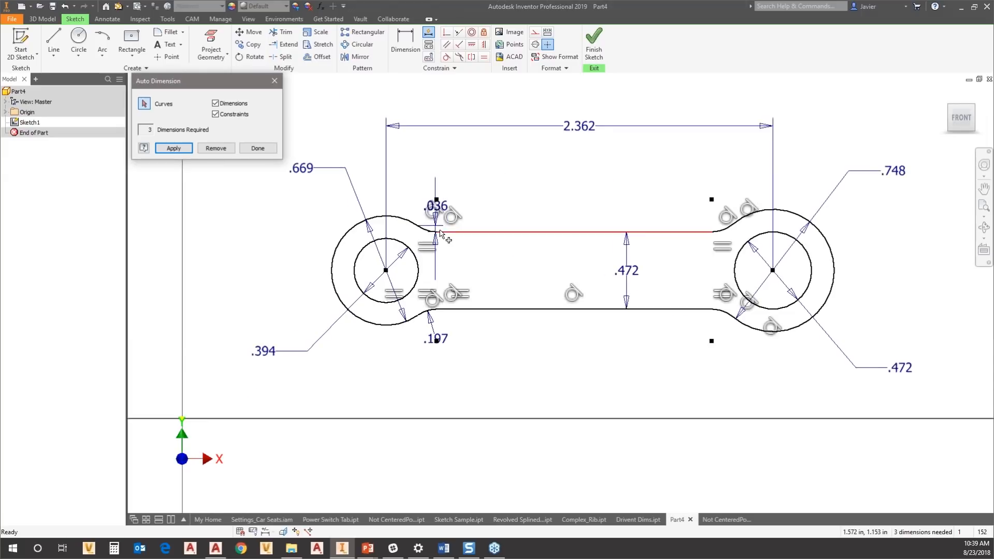
{"action": "scroll", "coordinate": [440, 236], "scroll_direction": "up", "scroll_amount": 2}
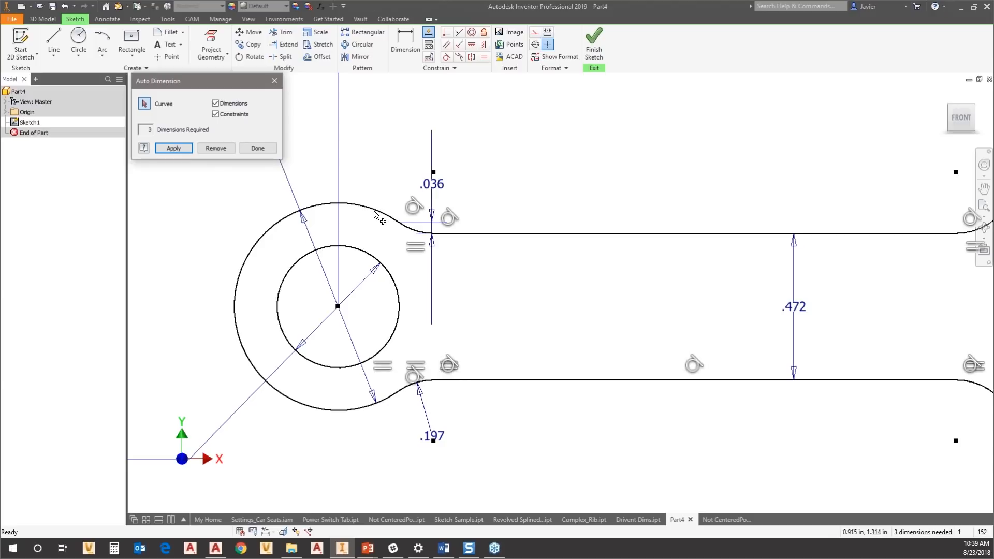
{"action": "scroll", "coordinate": [525, 259], "scroll_direction": "down", "scroll_amount": 5}
{"action": "left_click", "coordinate": [256, 151]}
{"action": "mouse_move", "coordinate": [583, 319]}
{"action": "middle_mouse_down"}
{"action": "mouse_move", "coordinate": [279, 222]}
{"action": "mouse_move", "coordinate": [293, 250]}
{"action": "mouse_move", "coordinate": [444, 305]}
{"action": "middle_mouse_up"}
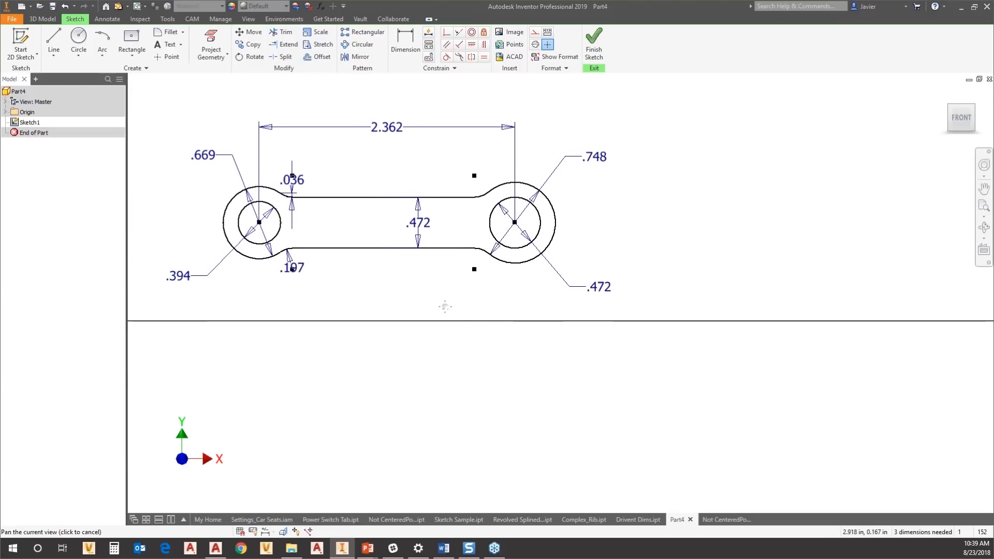
- Apply a Horizontal constraint to the lower straight edge of the connecting rod
{"action": "left_click", "coordinate": [472, 45]}
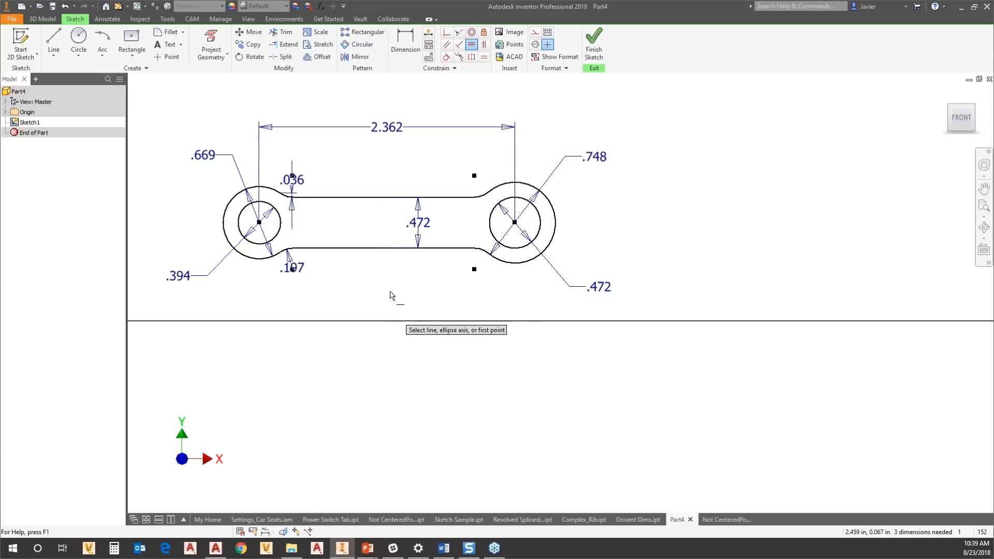
{"action": "left_click", "coordinate": [361, 250]}
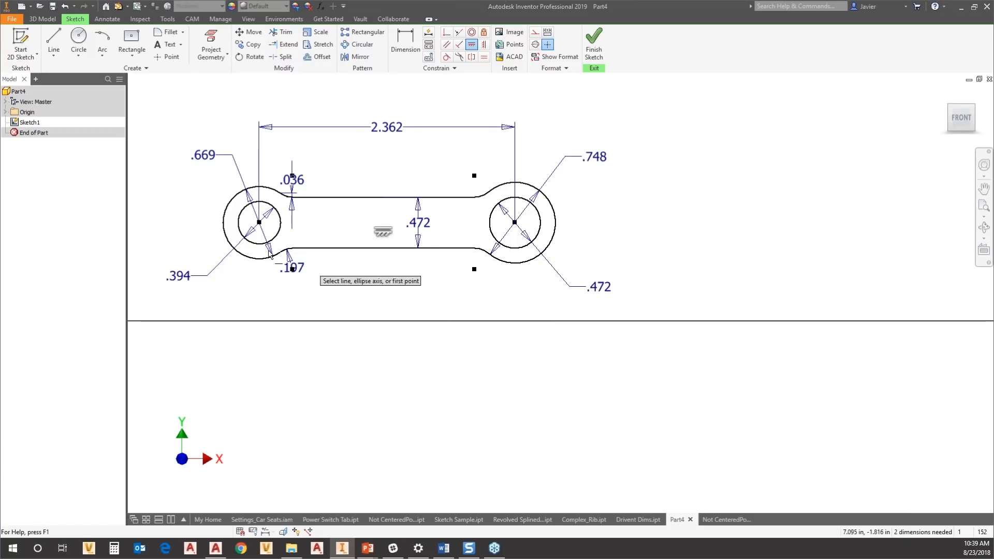
{"action": "middle_click_drag", "start_coordinate": [375, 296], "coordinate": [475, 302]}
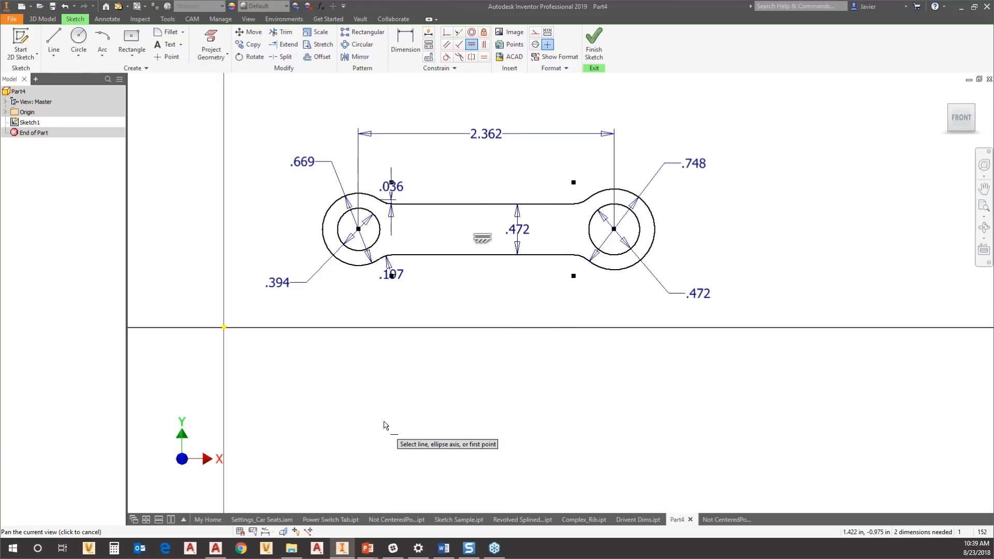
- Show the sketch's degrees of freedom and vertically align the midpoint of the rod's upper edge with the sketch origin
{"action": "left_click", "coordinate": [296, 532]}
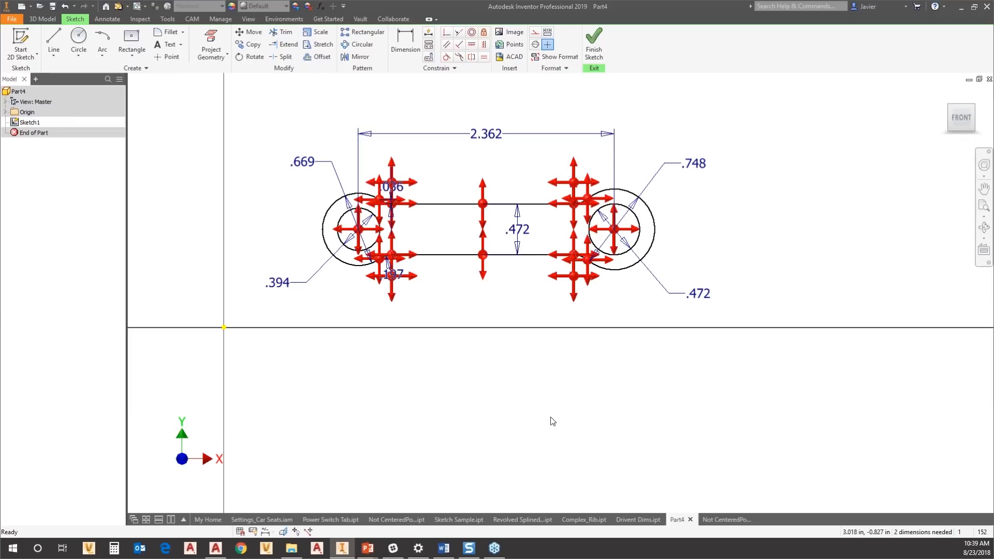
{"action": "key", "text": "i"}
{"action": "left_click", "coordinate": [482, 203]}
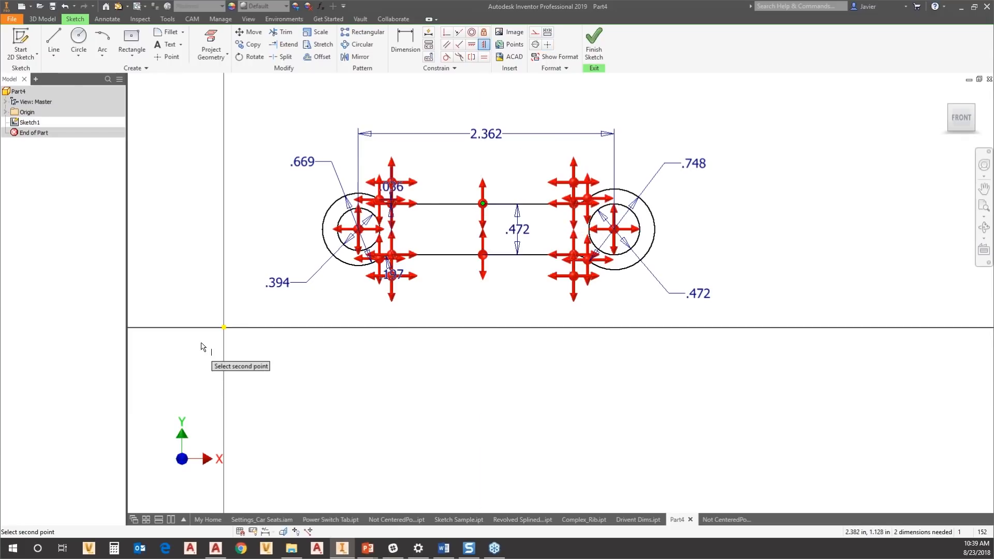
{"action": "left_click", "coordinate": [224, 328]}
- Horizontally align the center of the rod's larger end with the sketch origin
{"action": "left_click", "coordinate": [472, 44]}
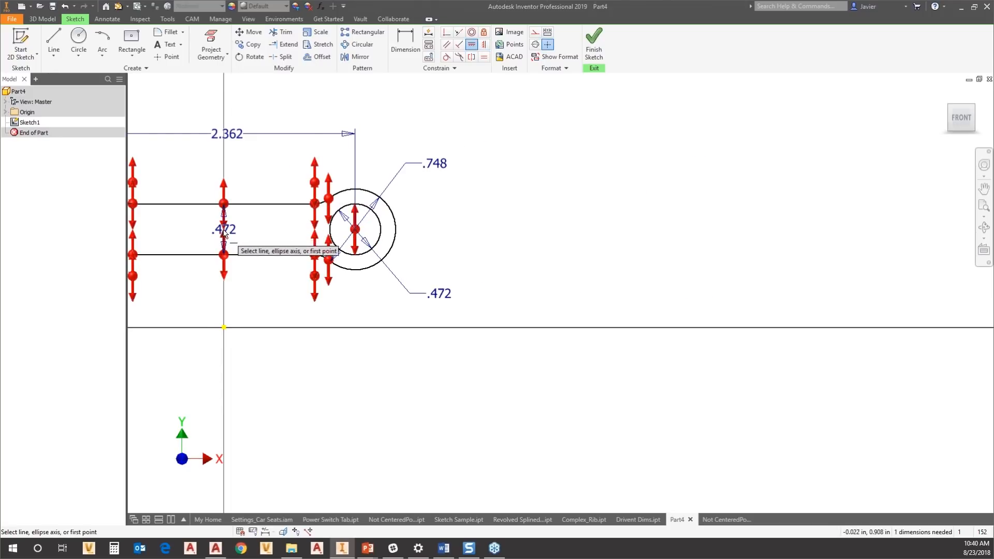
{"action": "left_click", "coordinate": [355, 229]}
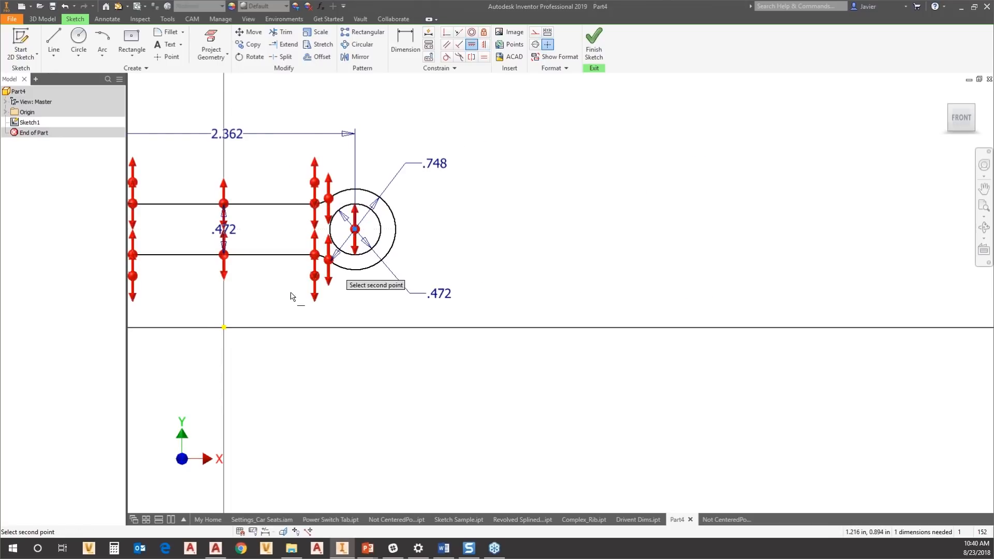
{"action": "left_click", "coordinate": [223, 327]}
{"action": "scroll", "coordinate": [605, 359], "scroll_direction": "down", "scroll_amount": 3}
{"action": "mouse_move", "coordinate": [582, 362]}
{"action": "middle_mouse_down"}
{"action": "mouse_move", "coordinate": [687, 321]}
{"action": "mouse_move", "coordinate": [698, 307]}
{"action": "middle_mouse_up"}
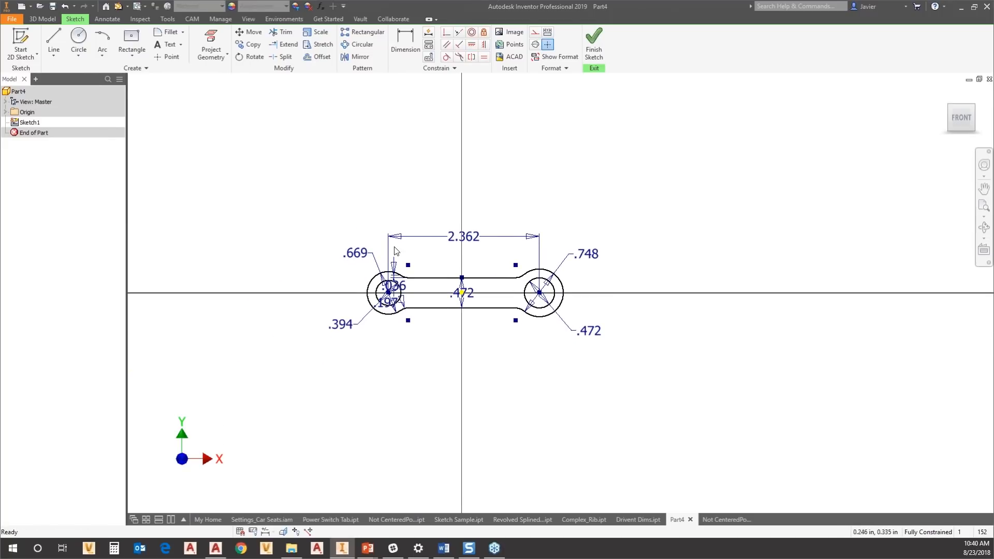
{"action": "scroll", "coordinate": [409, 316], "scroll_direction": "up", "scroll_amount": 5}
{"action": "left_click", "coordinate": [359, 191]}
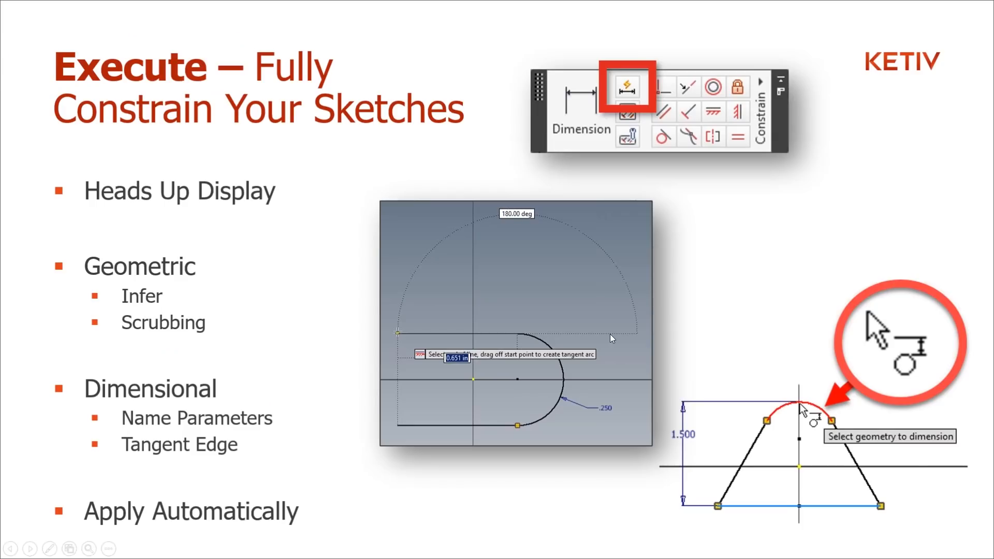
{"action": "left_click", "coordinate": [610, 334]}
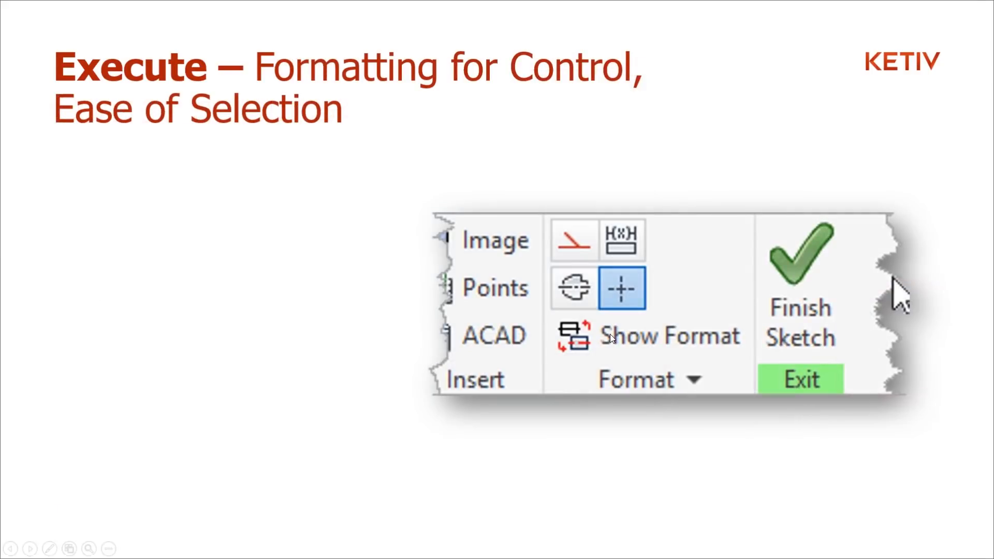
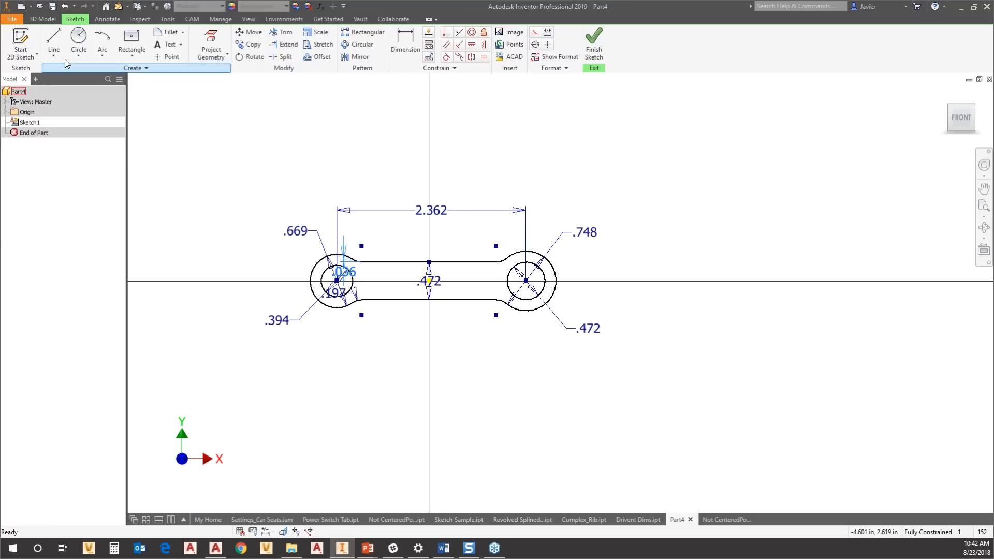
- Open the Oil Pan.ipt part from the Models folder and examine the deep end of the pan with its flange holes
{"action": "left_click", "coordinate": [40, 6]}
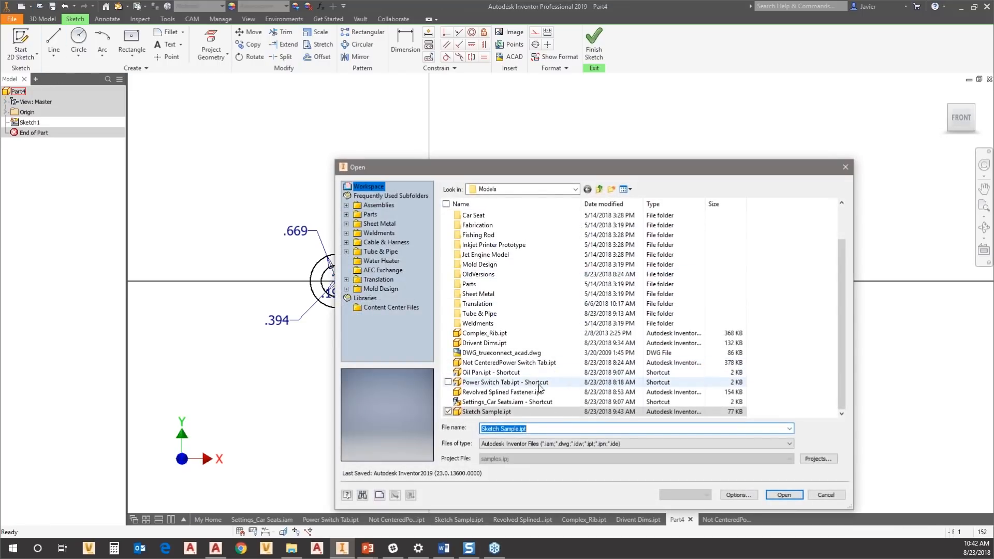
{"action": "key", "text": "Escape"}
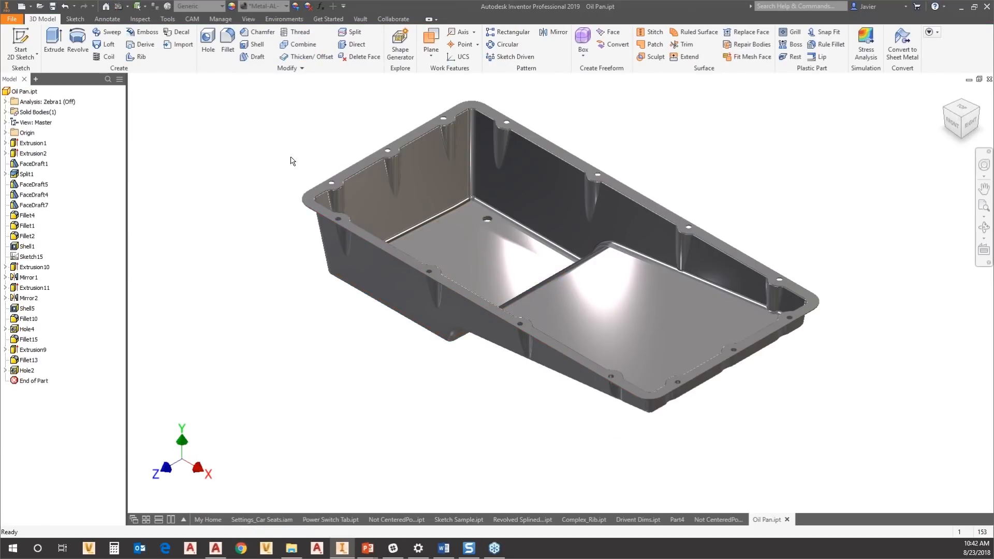
{"action": "scroll", "coordinate": [286, 207], "scroll_direction": "up", "scroll_amount": 5}
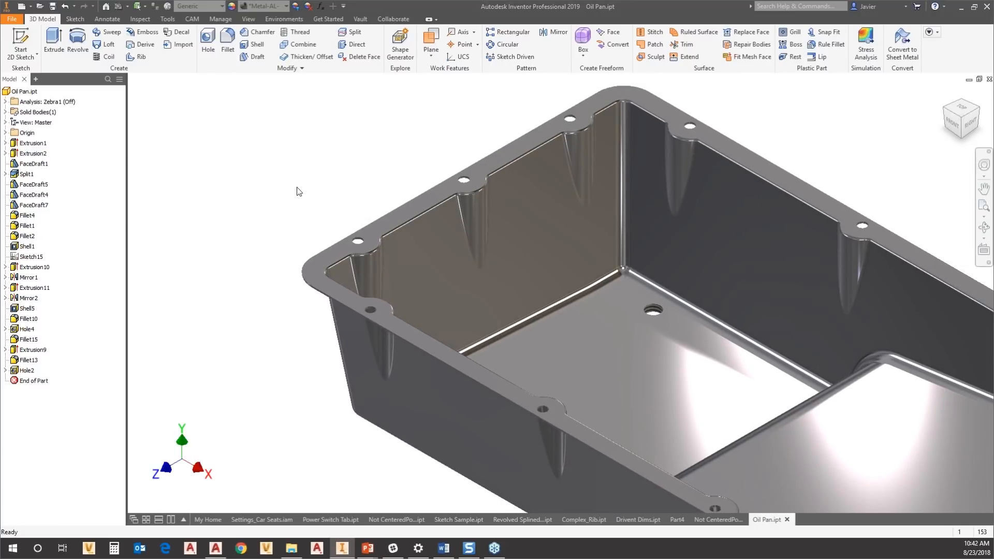
{"action": "middle_click_drag", "start_coordinate": [303, 295], "coordinate": [247, 266]}
{"action": "middle_click_drag", "start_coordinate": [262, 353], "coordinate": [219, 310]}
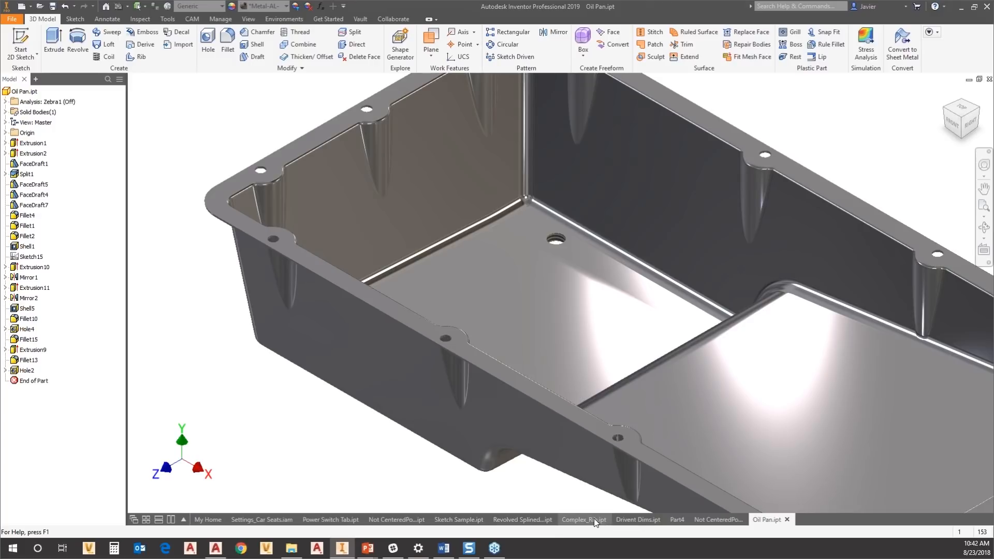
{"action": "mouse_move", "coordinate": [627, 527]}
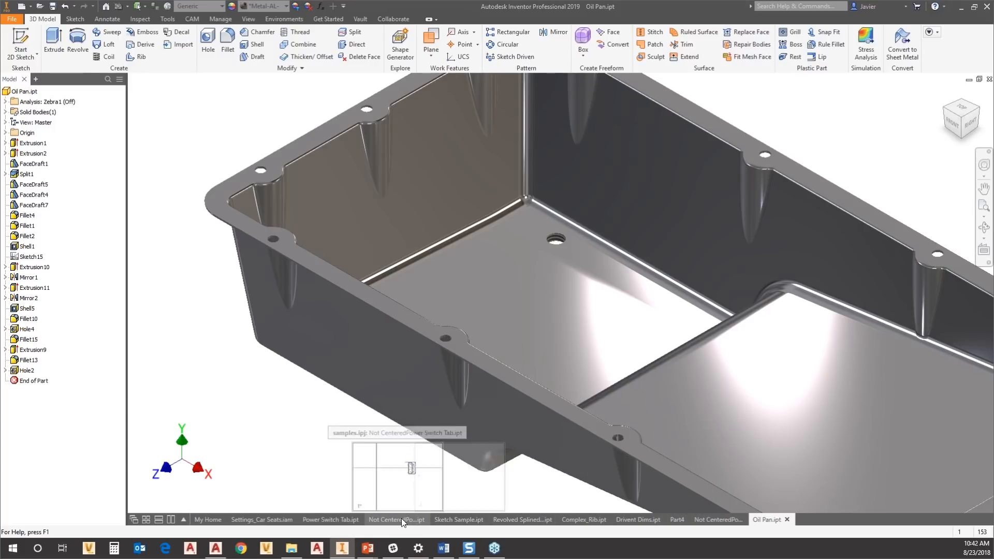
- Switch to the Revolved Splined Fastener.ipt part and move its End of Part marker to just below Extrusion1
{"action": "left_click", "coordinate": [526, 520]}
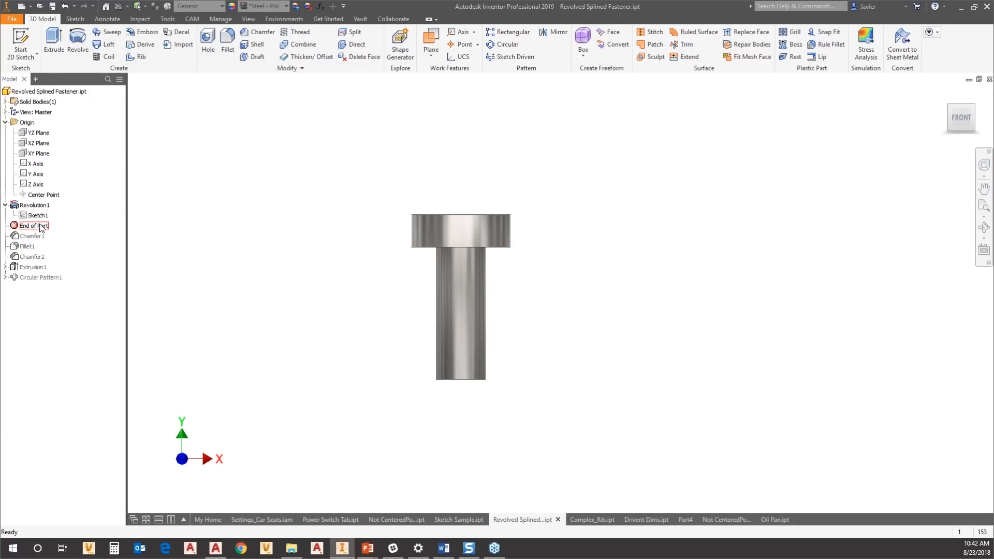
{"action": "mouse_move", "coordinate": [40, 239]}
{"action": "left_mouse_down"}
{"action": "mouse_move", "coordinate": [39, 226]}
{"action": "mouse_move", "coordinate": [38, 270]}
{"action": "left_mouse_up"}
{"action": "middle_click_drag", "start_coordinate": [462, 382], "coordinate": [461, 325], "text": "shift"}
{"action": "middle_click_drag", "start_coordinate": [547, 153], "coordinate": [581, 395]}
{"action": "left_click", "coordinate": [961, 121]}
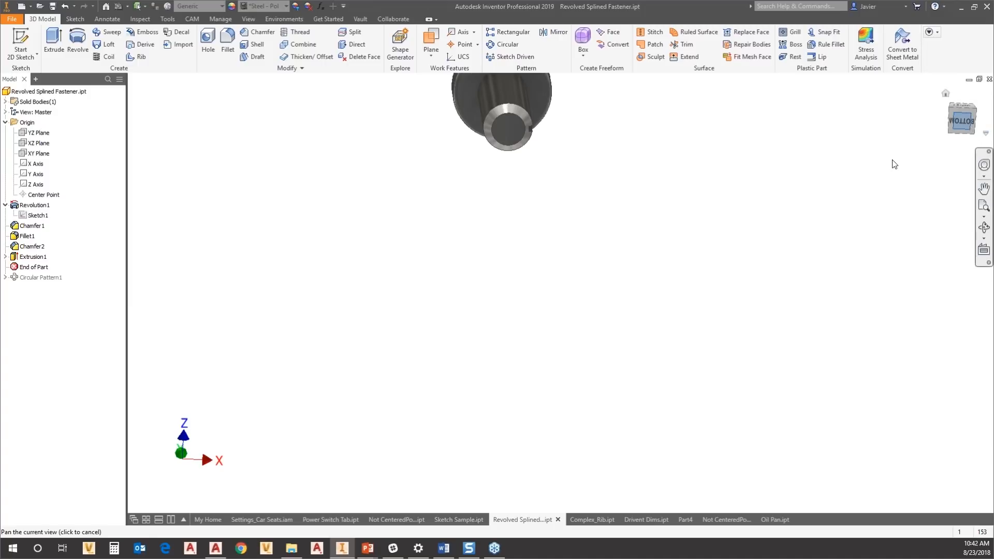
{"action": "scroll", "coordinate": [592, 297], "scroll_direction": "up", "scroll_amount": 3}
{"action": "scroll", "coordinate": [592, 297], "scroll_direction": "up", "scroll_amount": 3}
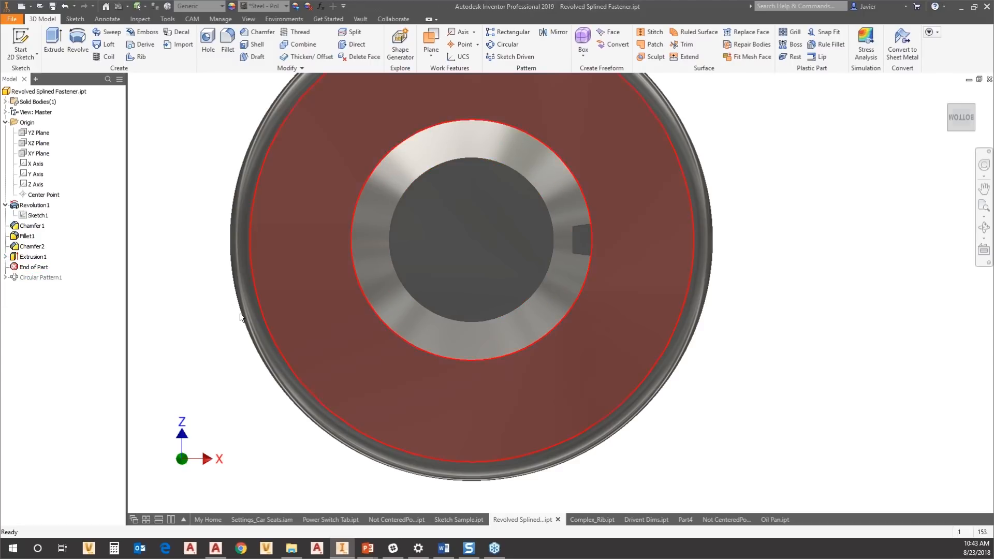
- Share Sketch2, the spline notch sketch under Extrusion1, so it is available outside that feature
{"action": "scroll", "coordinate": [241, 315], "scroll_direction": "down", "scroll_amount": 3}
{"action": "scroll", "coordinate": [514, 339], "scroll_direction": "down", "scroll_amount": 3}
{"action": "middle_click_drag", "start_coordinate": [514, 339], "coordinate": [484, 353], "text": "shift"}
{"action": "scroll", "coordinate": [484, 353], "scroll_direction": "up", "scroll_amount": 3}
{"action": "left_click", "coordinate": [5, 256]}
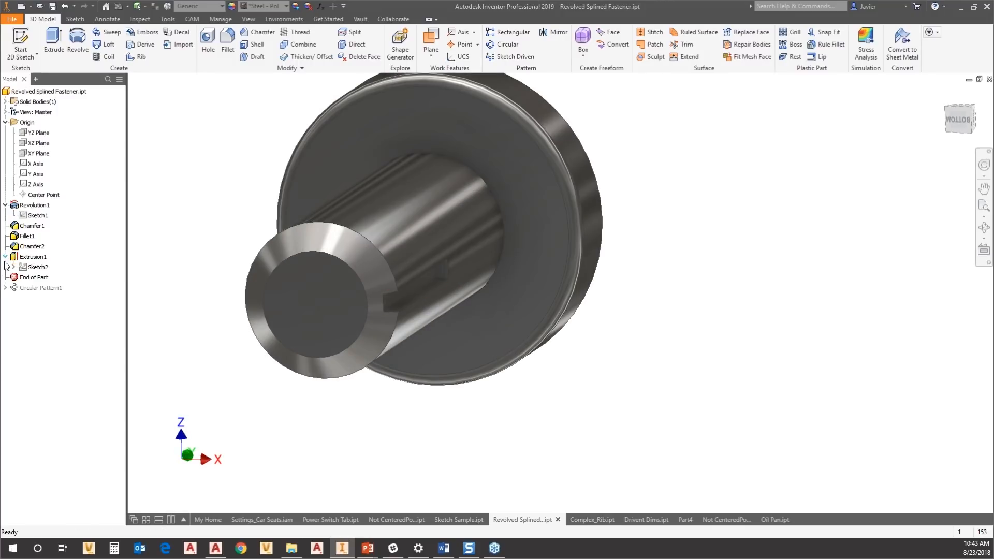
{"action": "right_click", "coordinate": [29, 266]}
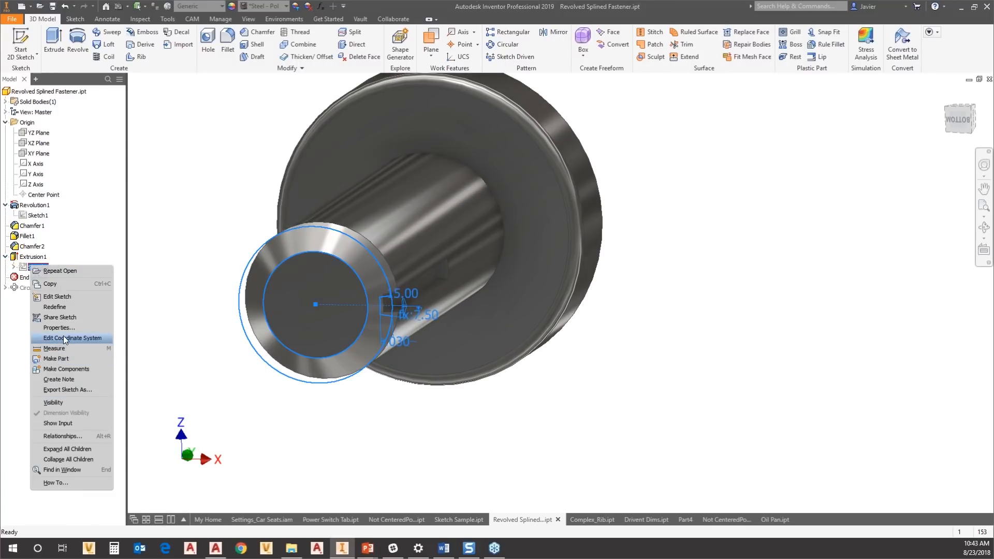
{"action": "left_click", "coordinate": [57, 318]}
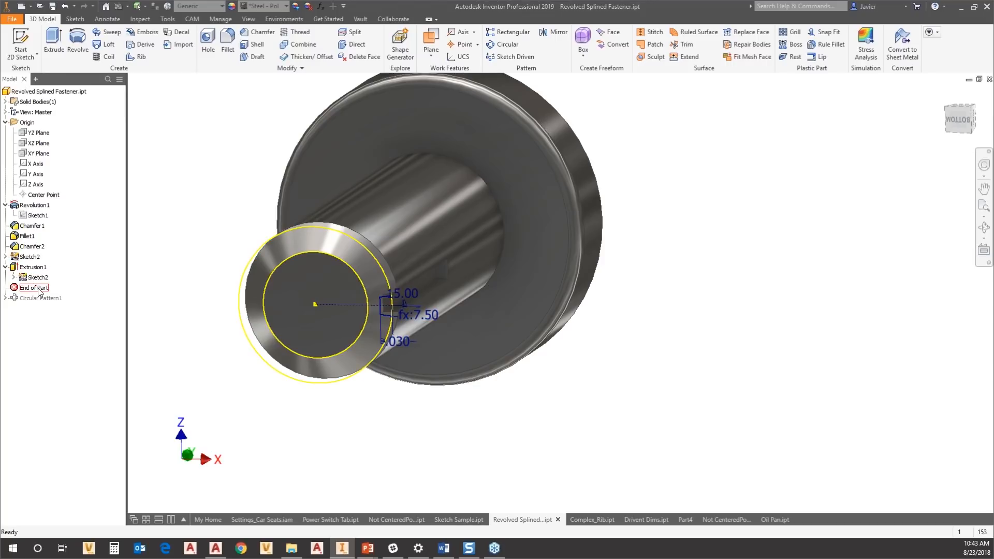
- Move the End of Part marker above Extrusion1 and open the shared Sketch2 for editing
{"action": "left_click_drag", "start_coordinate": [37, 285], "coordinate": [37, 263]}
{"action": "middle_click_drag", "start_coordinate": [478, 435], "coordinate": [492, 431]}
{"action": "double_click", "coordinate": [31, 288]}
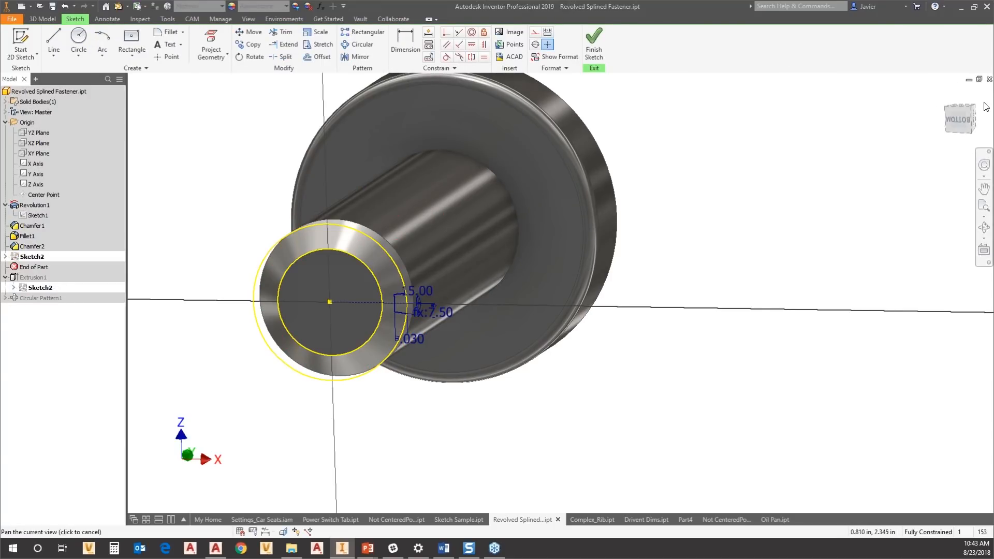
- Convert the construction line from the sketch center to the outer circle into a normal line and finish the sketch
{"action": "scroll", "coordinate": [593, 311], "scroll_direction": "up", "scroll_amount": 5}
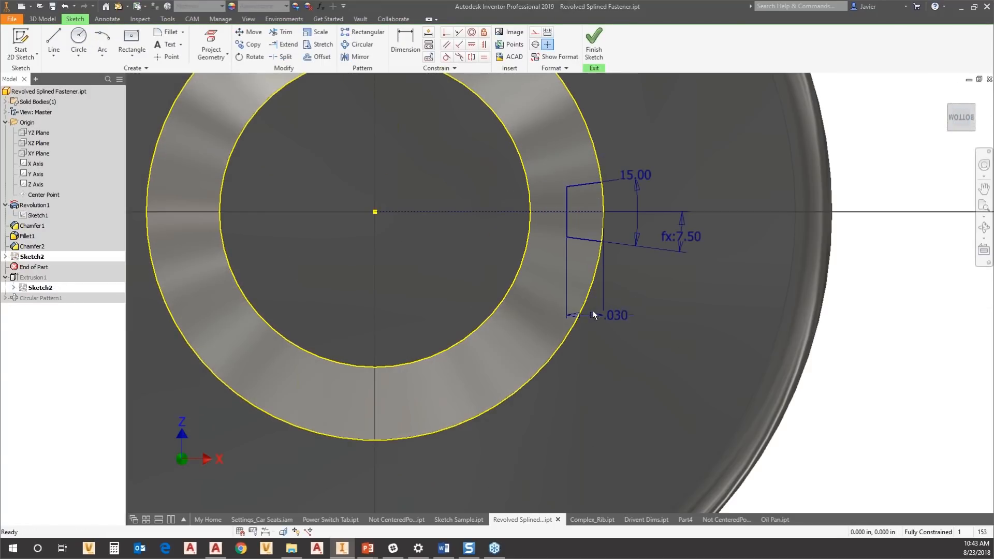
{"action": "scroll", "coordinate": [742, 325], "scroll_direction": "down", "scroll_amount": 3}
{"action": "middle_click_drag", "start_coordinate": [703, 304], "coordinate": [651, 317]}
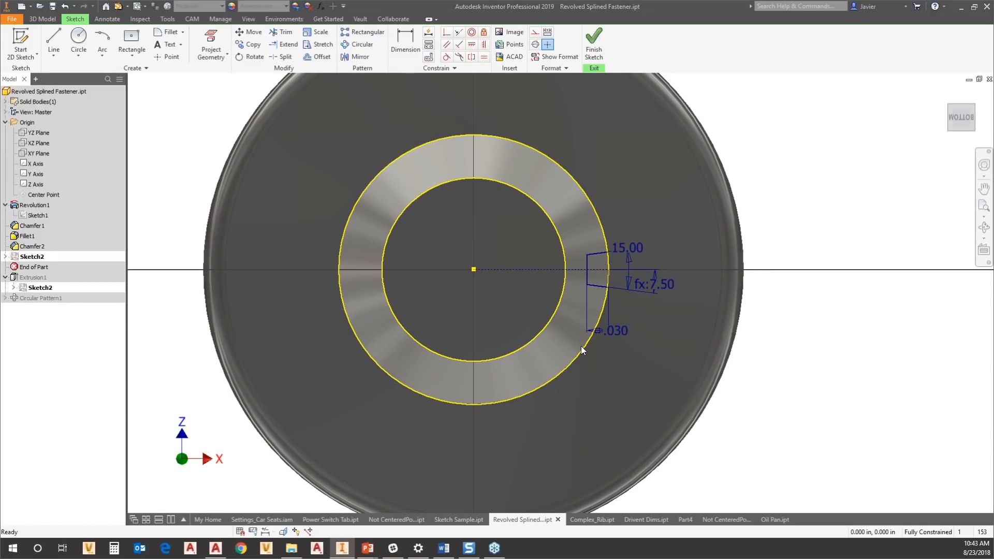
{"action": "left_click", "coordinate": [533, 268]}
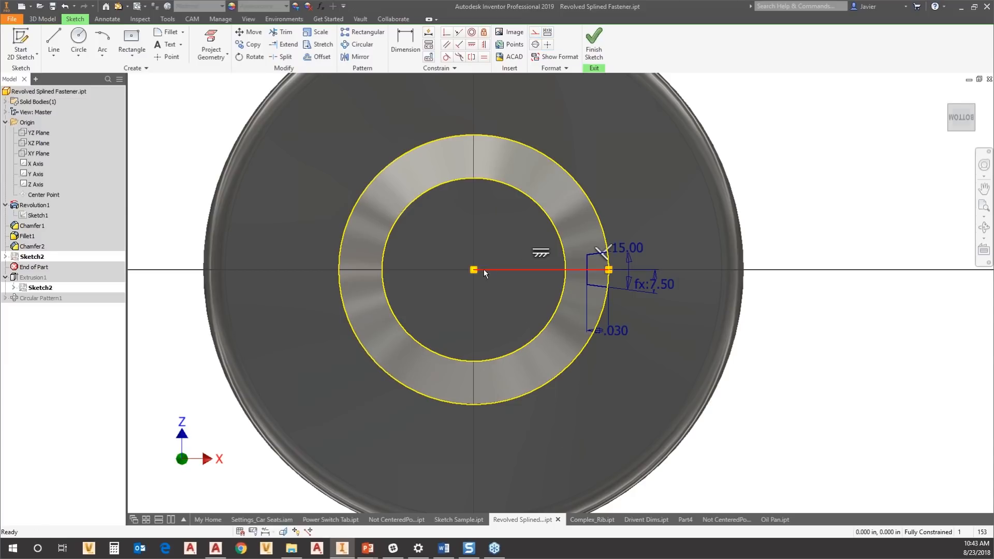
{"action": "scroll", "coordinate": [628, 272], "scroll_direction": "up", "scroll_amount": 5}
{"action": "scroll", "coordinate": [638, 270], "scroll_direction": "down", "scroll_amount": 2}
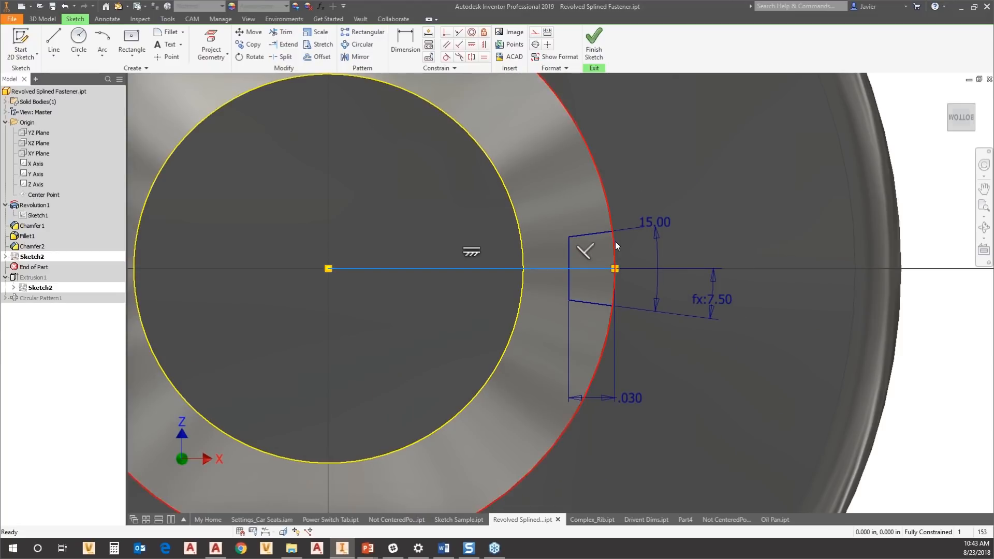
{"action": "left_click", "coordinate": [524, 340]}
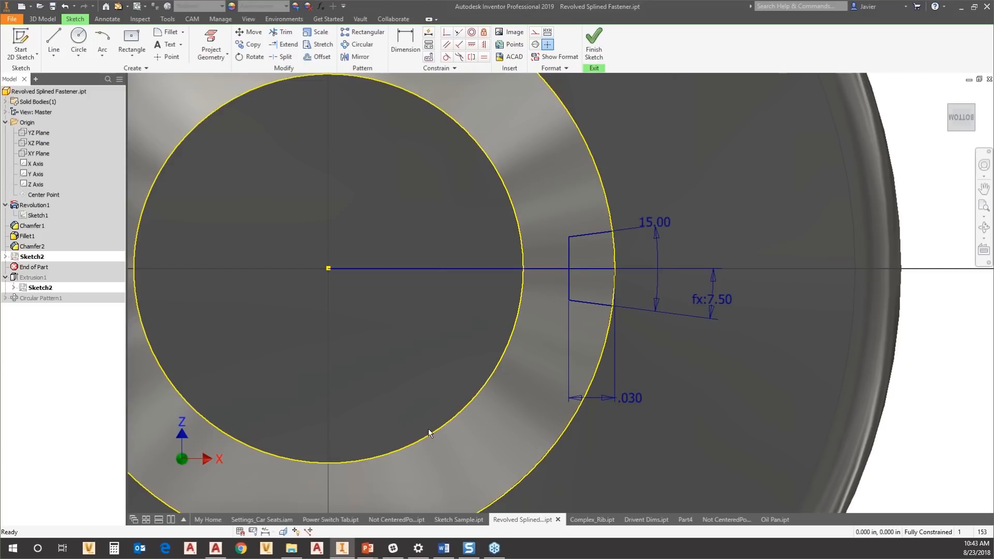
{"action": "scroll", "coordinate": [442, 390], "scroll_direction": "up", "scroll_amount": 3}
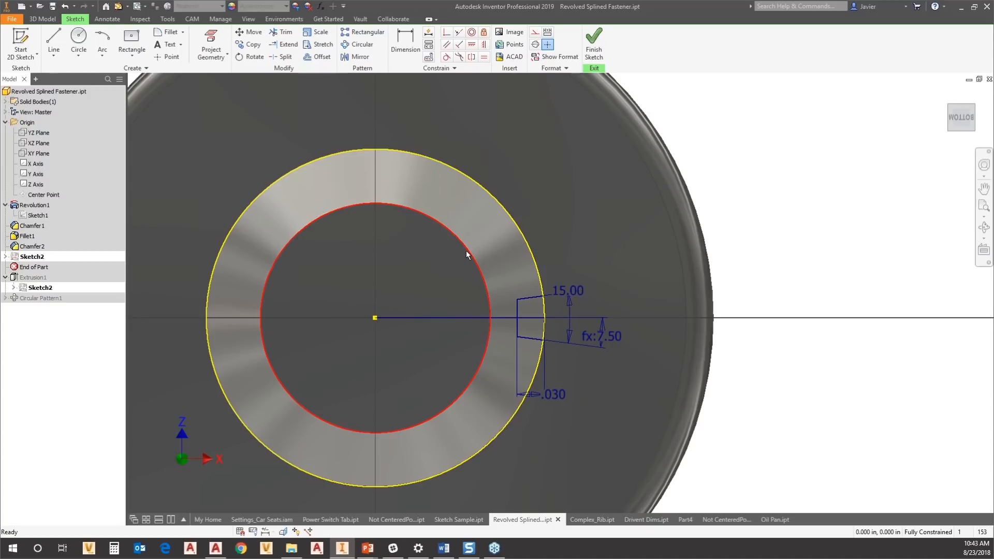
{"action": "left_click", "coordinate": [465, 251]}
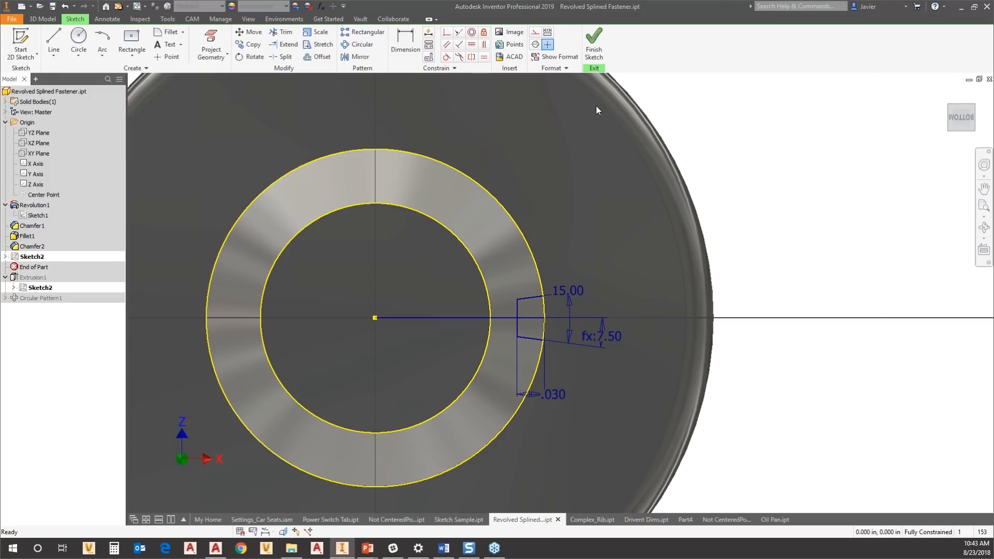
{"action": "left_click", "coordinate": [600, 51]}
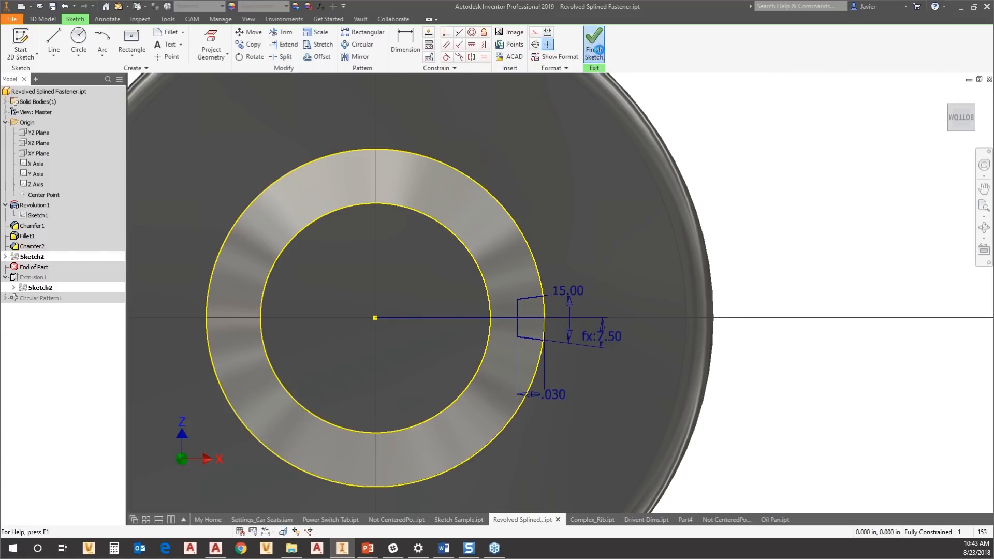
- Start an Extrude, check how the notch profile is picked up at the shaft end, and cancel the command
{"action": "middle_click_drag", "start_coordinate": [614, 345], "coordinate": [535, 364], "text": "shift"}
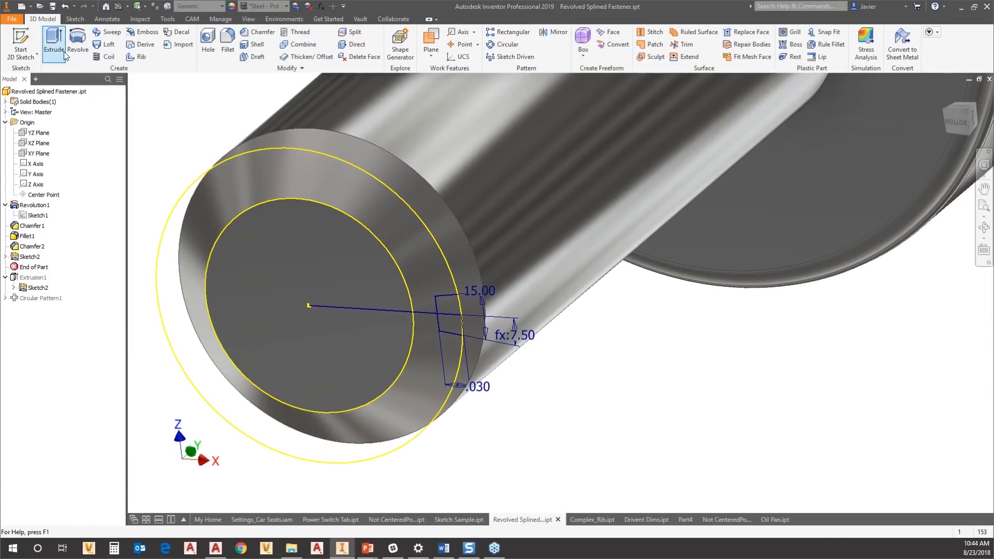
{"action": "left_click", "coordinate": [53, 45]}
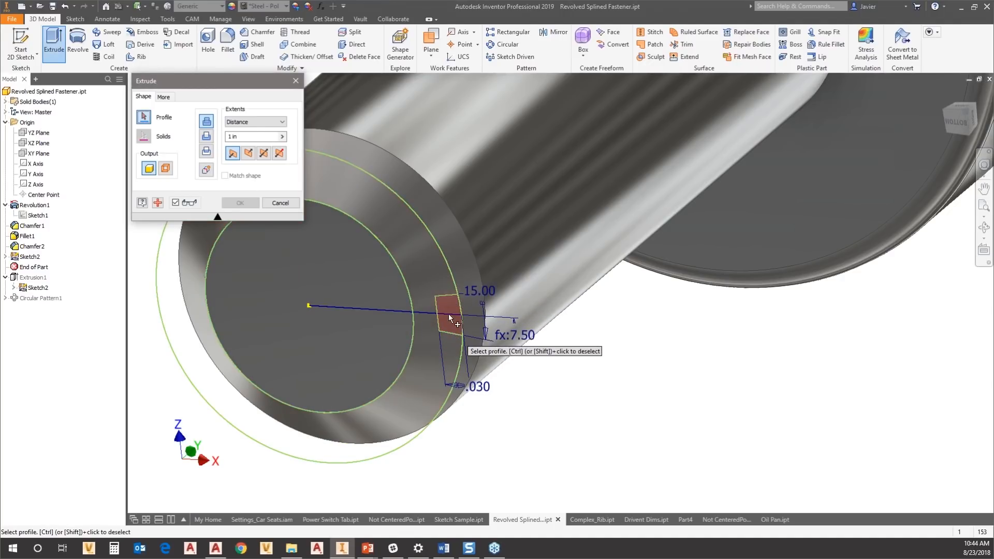
{"action": "scroll", "coordinate": [449, 315], "scroll_direction": "down", "scroll_amount": 2}
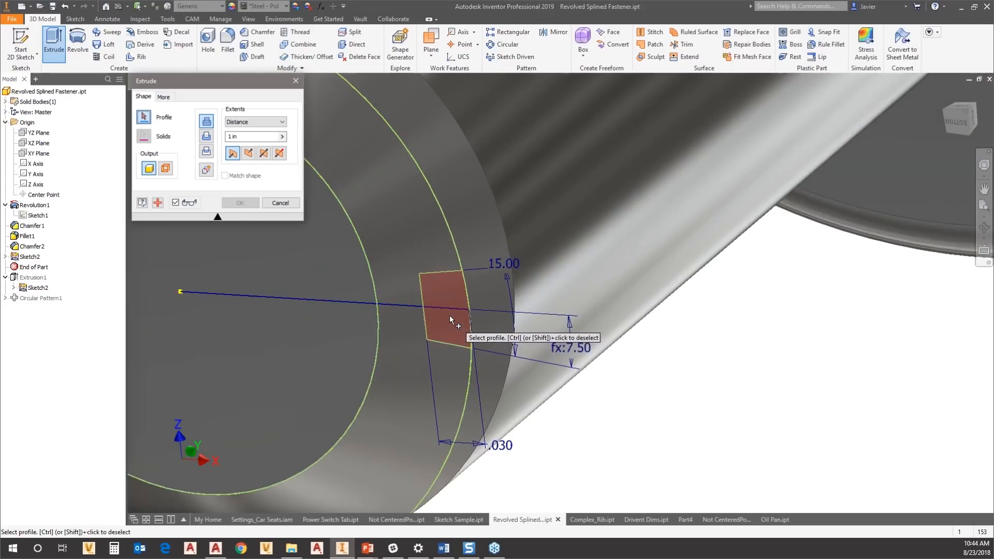
{"action": "scroll", "coordinate": [414, 304], "scroll_direction": "up", "scroll_amount": 2}
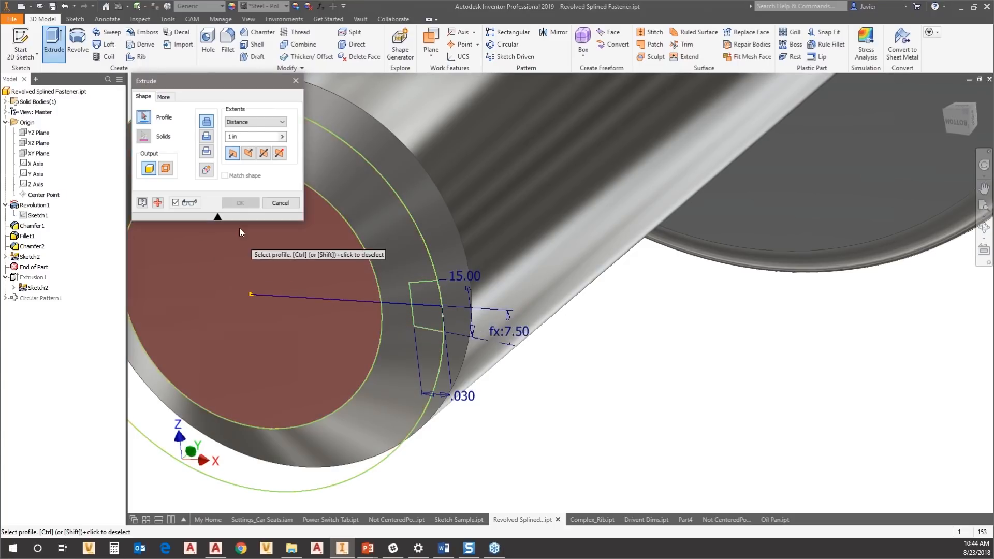
{"action": "left_click", "coordinate": [280, 202]}
- Reopen Sketch2 and change the line from the center to the outer circle back to construction geometry
{"action": "left_click", "coordinate": [36, 288]}
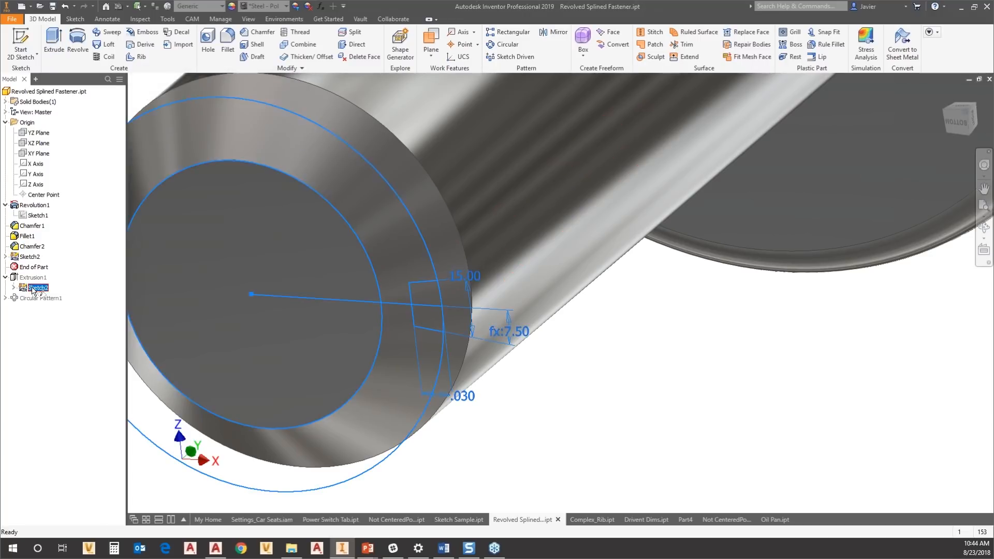
{"action": "double_click", "coordinate": [36, 288]}
{"action": "scroll", "coordinate": [373, 310], "scroll_direction": "up", "scroll_amount": 5}
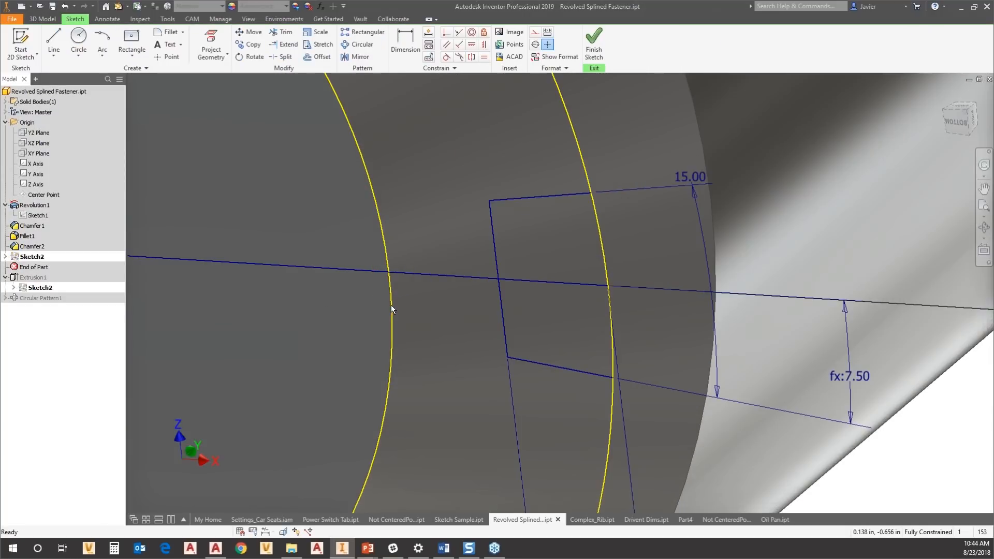
{"action": "scroll", "coordinate": [463, 290], "scroll_direction": "down", "scroll_amount": 4}
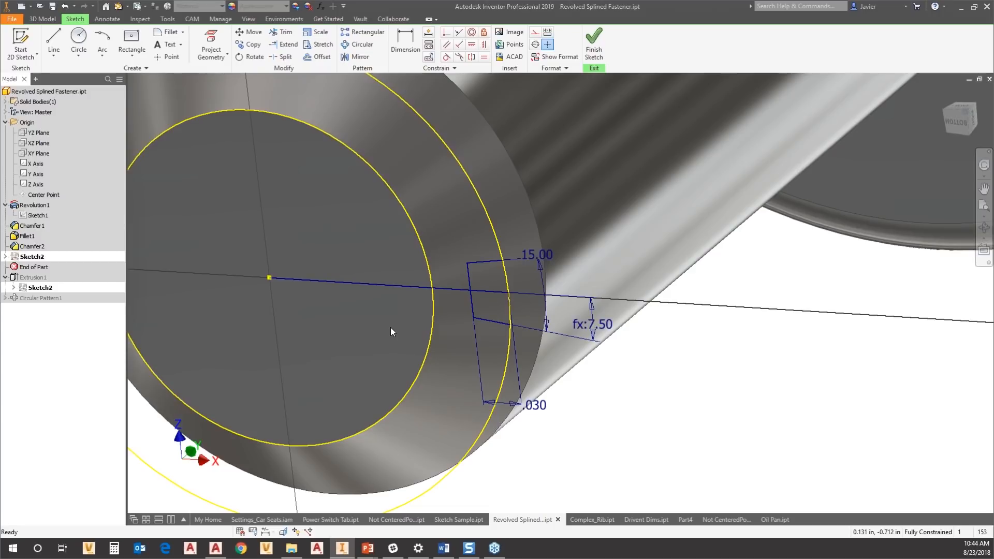
{"action": "left_click", "coordinate": [378, 285]}
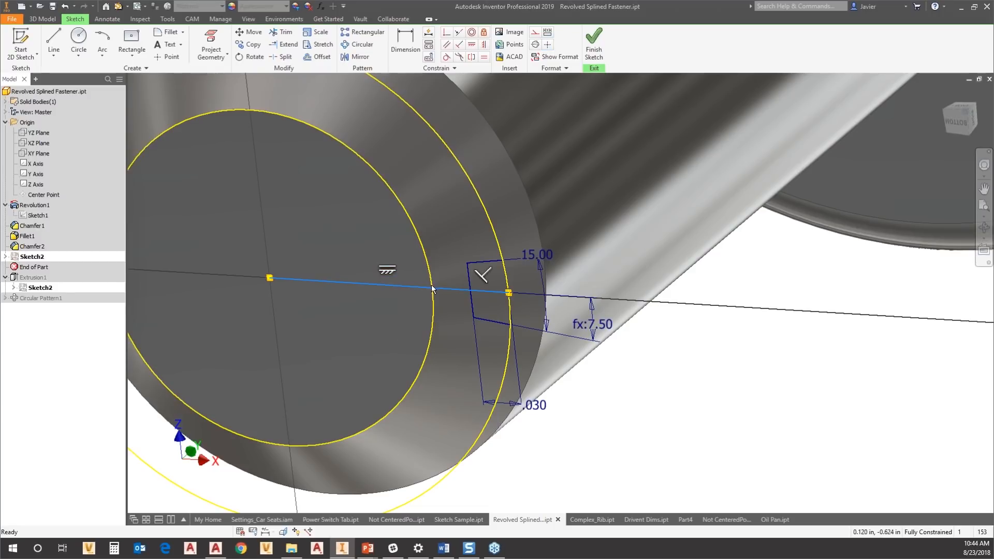
{"action": "left_click", "coordinate": [535, 32]}
{"action": "left_click", "coordinate": [657, 452]}
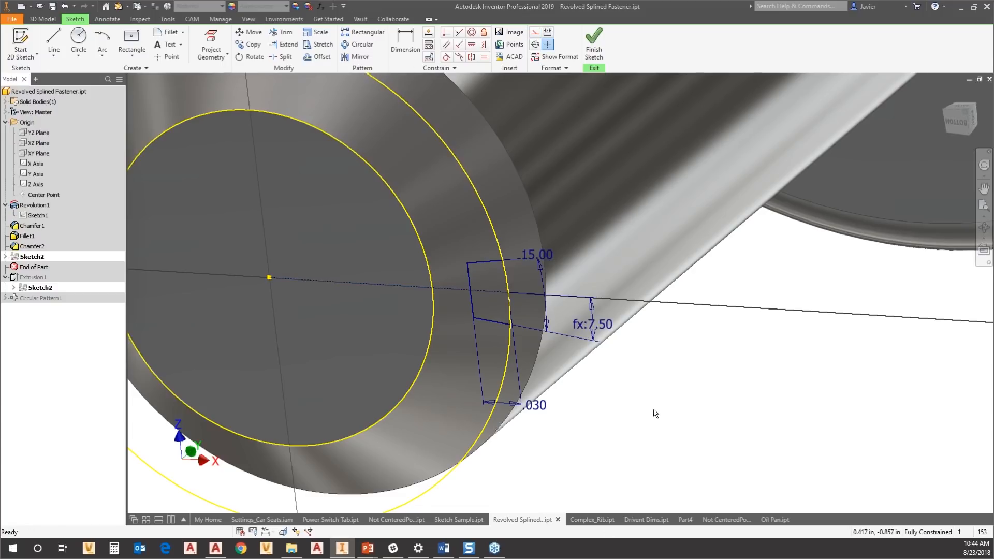
- Convert the projected inner circle of the shaft end to construction geometry and finish the sketch
{"action": "left_click", "coordinate": [422, 238]}
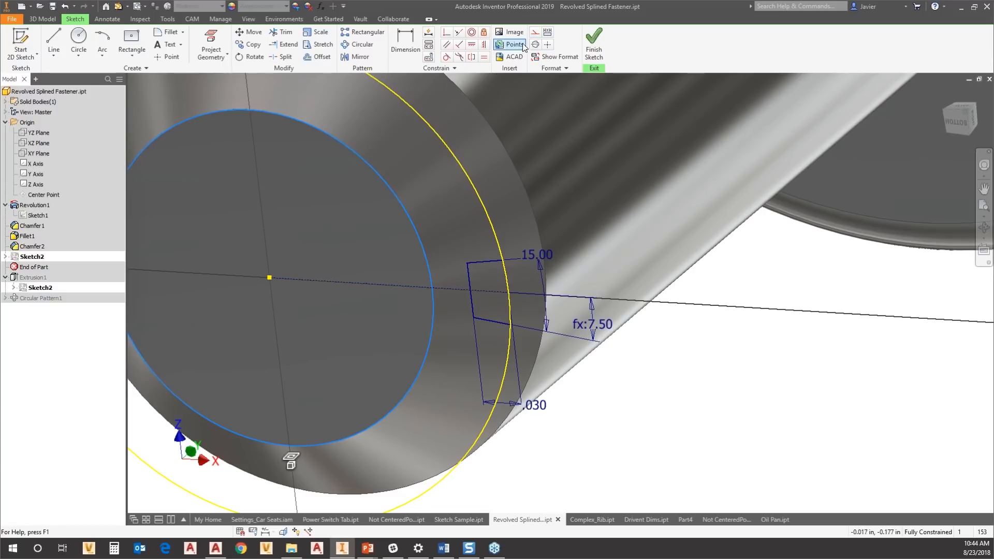
{"action": "left_click", "coordinate": [535, 32]}
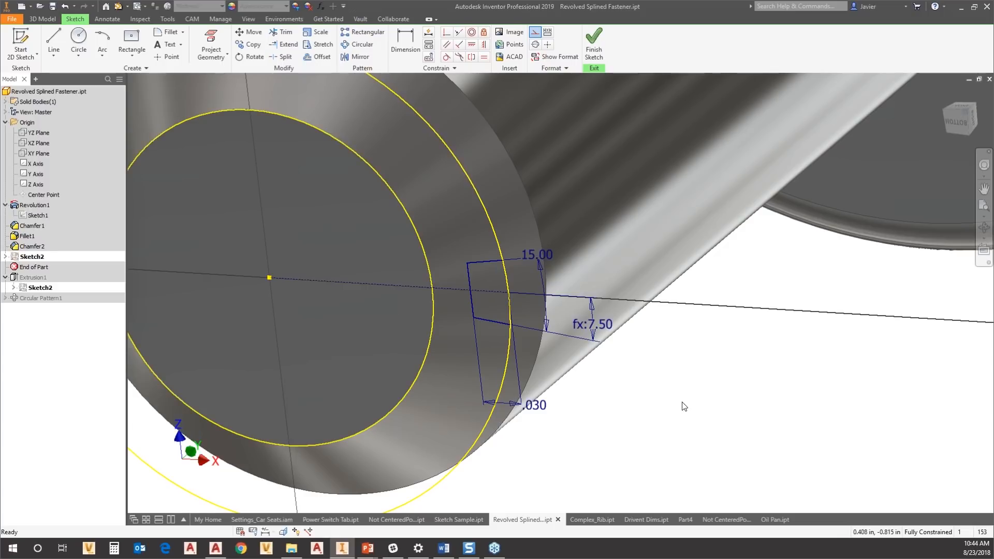
{"action": "scroll", "coordinate": [670, 403], "scroll_direction": "down", "scroll_amount": 2}
{"action": "scroll", "coordinate": [635, 399], "scroll_direction": "up", "scroll_amount": 3}
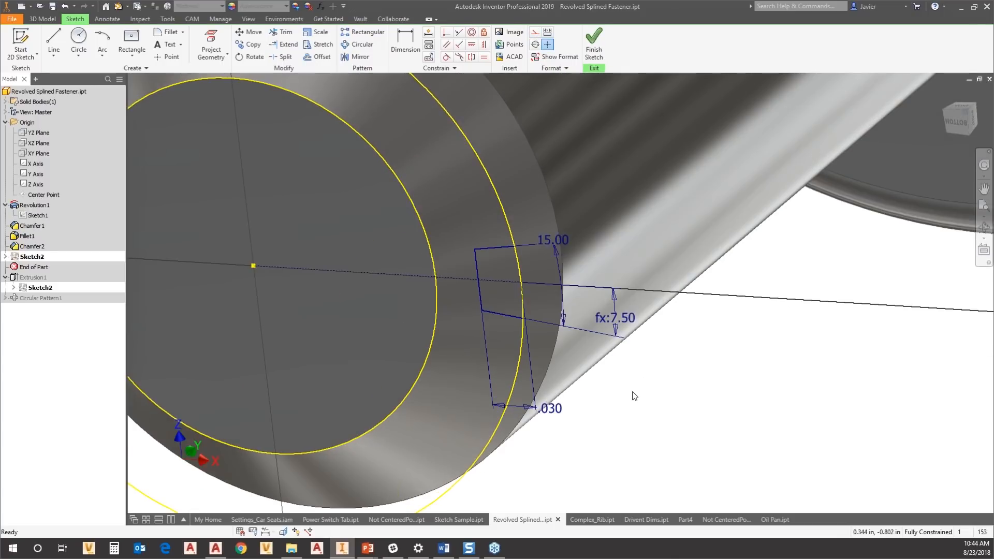
{"action": "scroll", "coordinate": [426, 253], "scroll_direction": "down", "scroll_amount": 2}
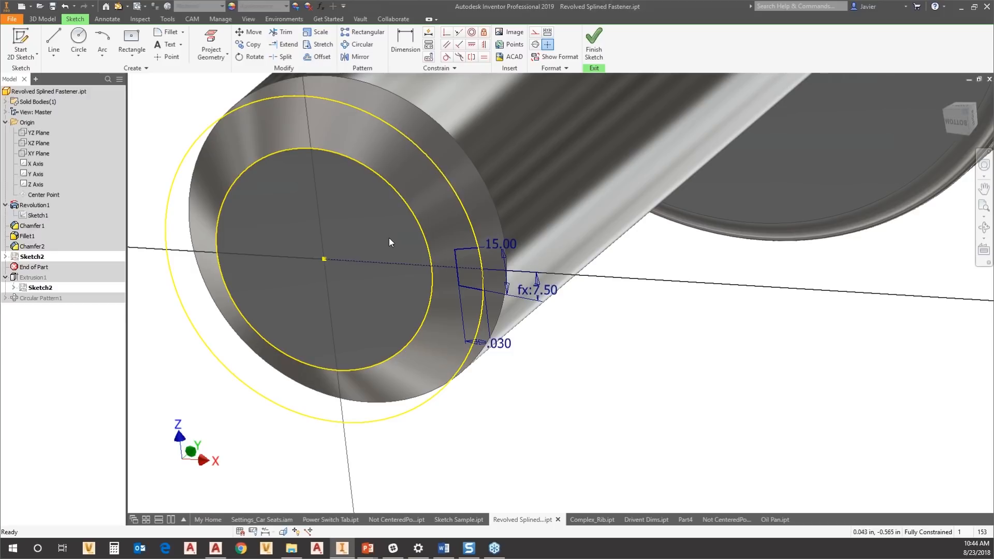
{"action": "left_click", "coordinate": [402, 192]}
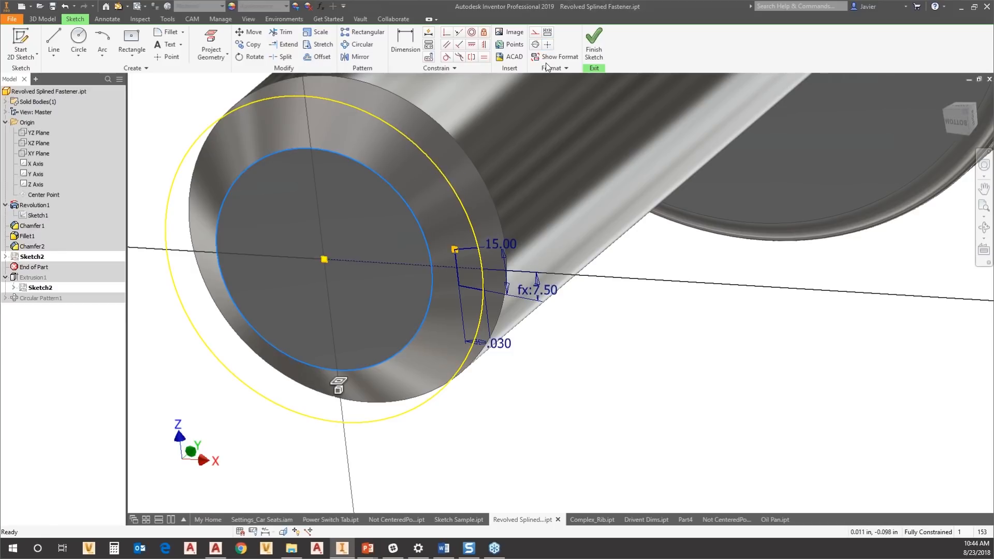
{"action": "left_click", "coordinate": [547, 44]}
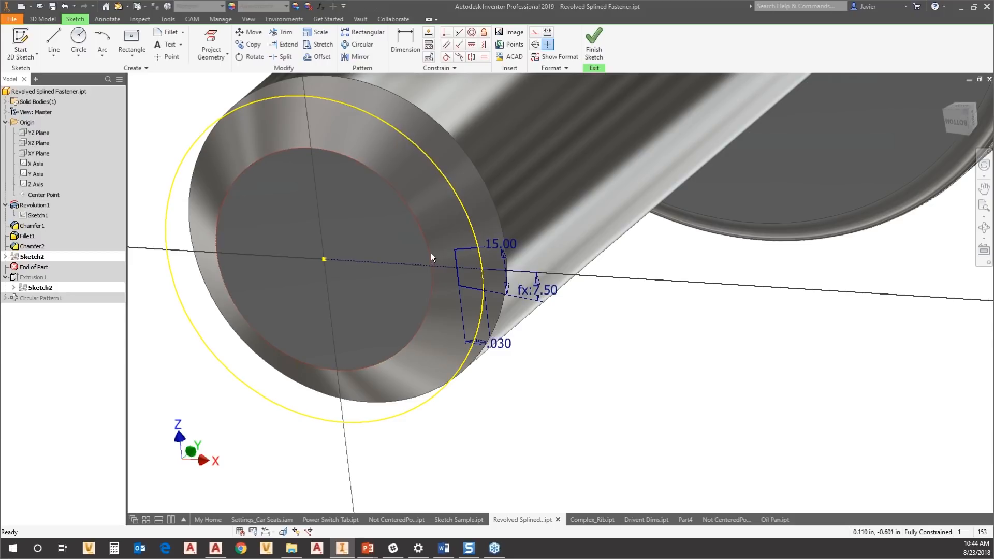
{"action": "left_click", "coordinate": [591, 52]}
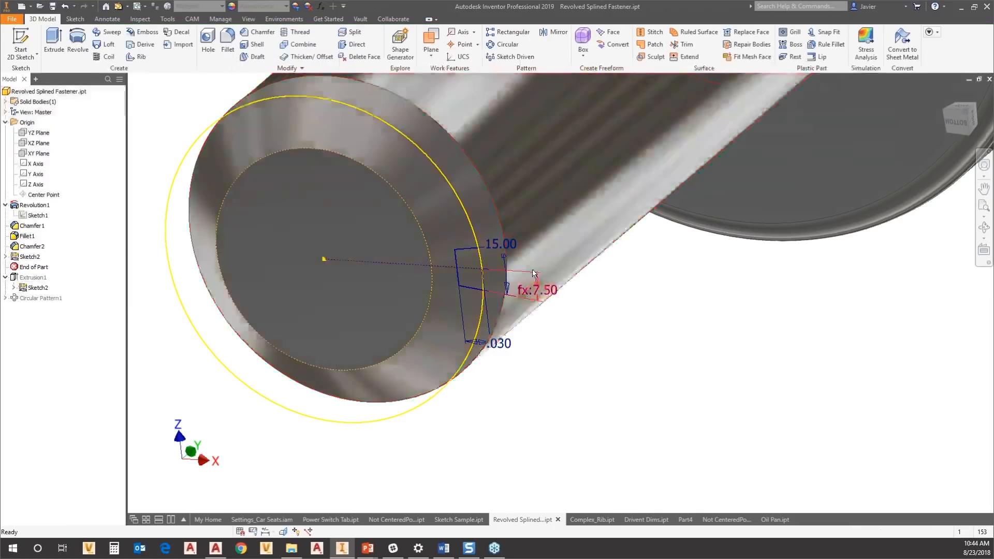
- Extrude the notch profile of Sketch2 at the shaft end as a 0.5 in cut directed into the shaft
{"action": "left_click", "coordinate": [57, 39]}
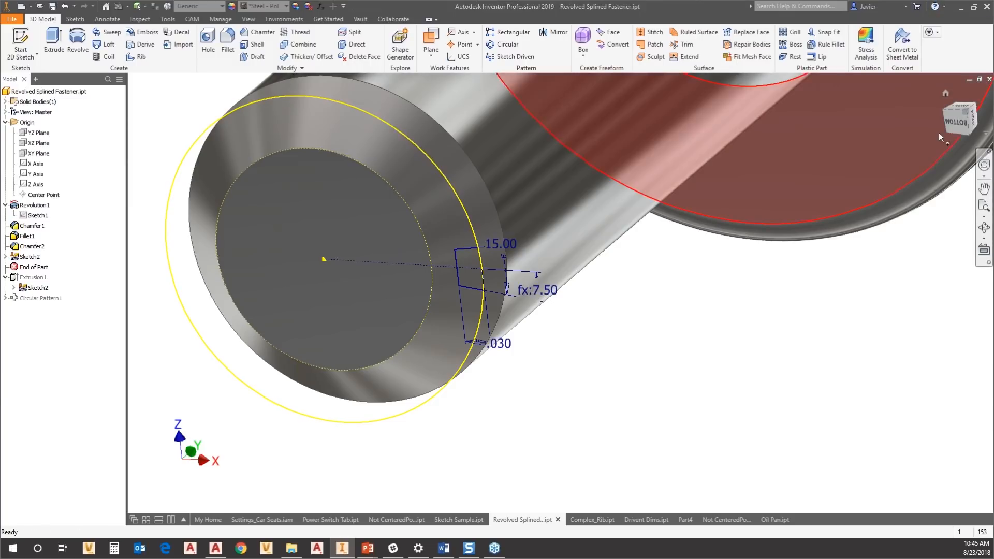
{"action": "left_click", "coordinate": [961, 118]}
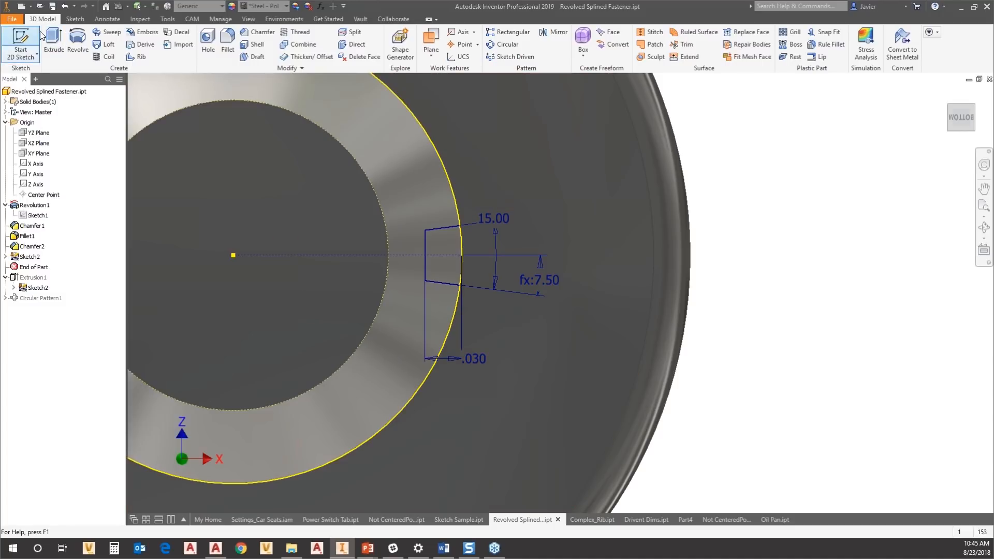
{"action": "left_click", "coordinate": [61, 46]}
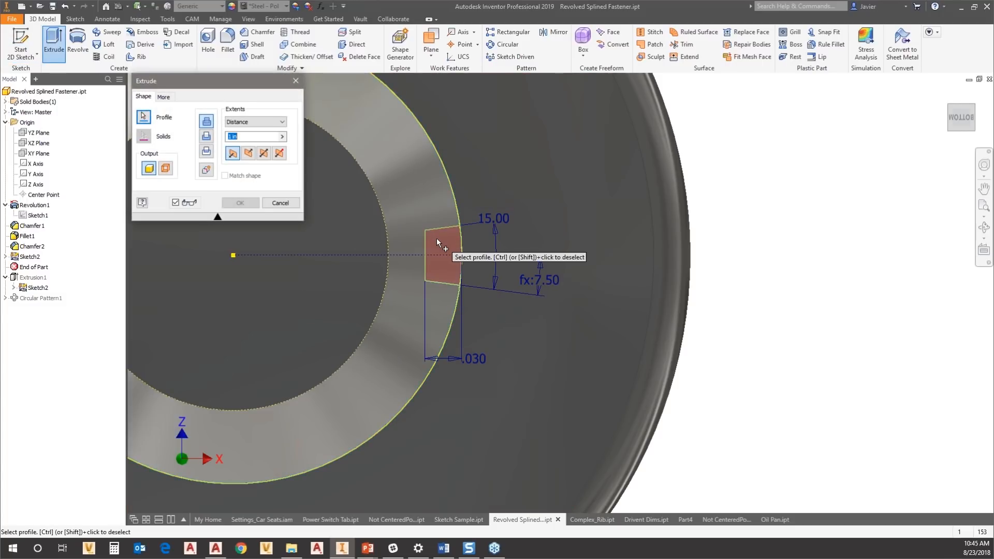
{"action": "left_click", "coordinate": [436, 238]}
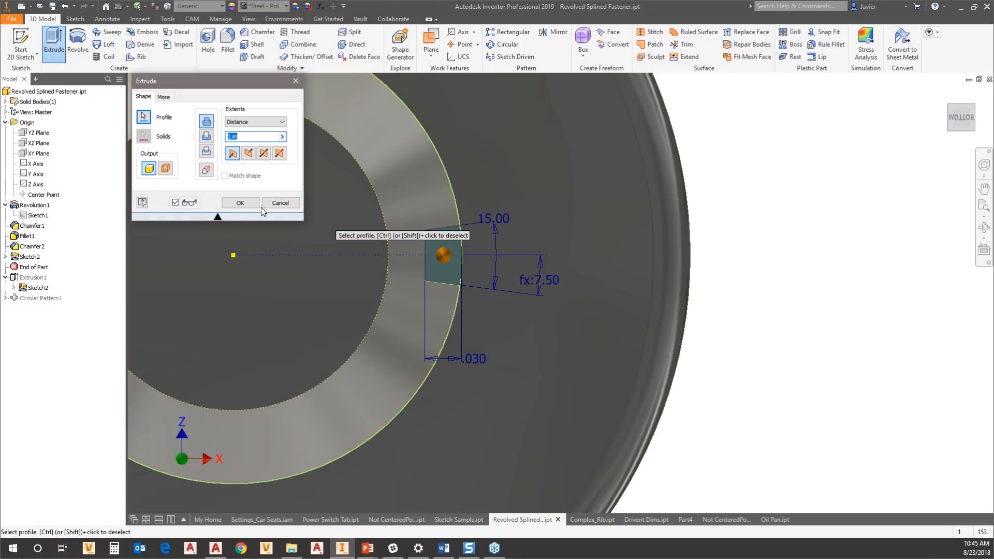
{"action": "left_click", "coordinate": [947, 98]}
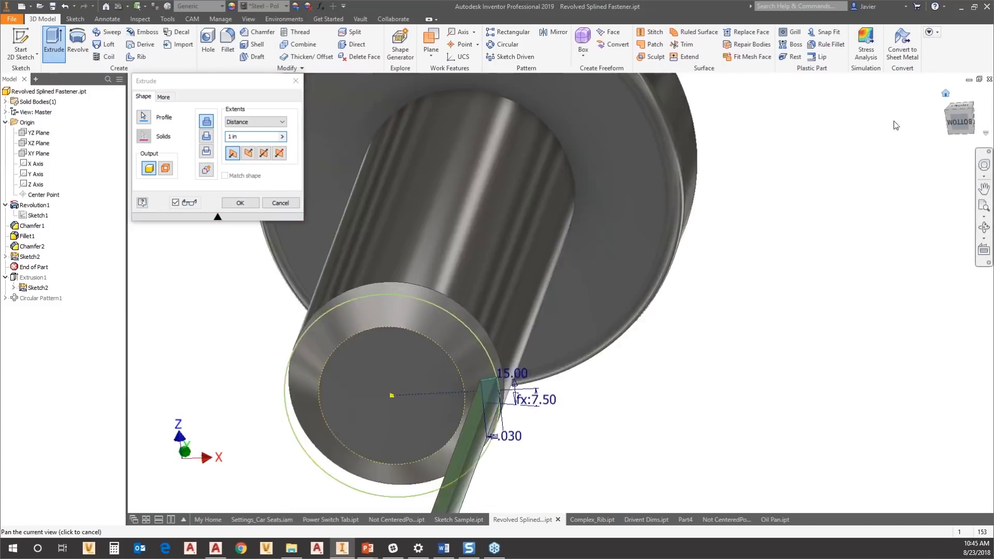
{"action": "left_click", "coordinate": [248, 153]}
{"action": "left_click", "coordinate": [206, 137]}
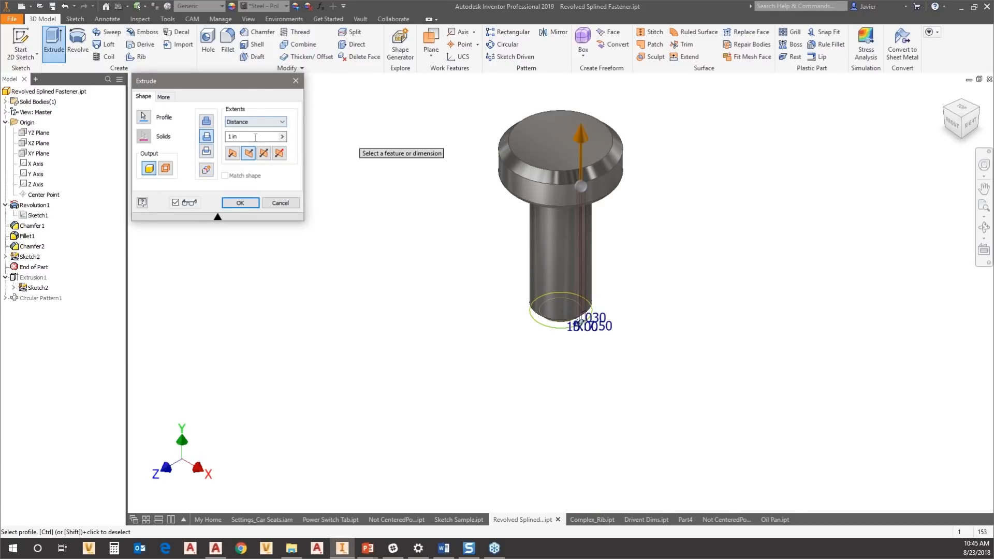
{"action": "type", "text": ".5"}
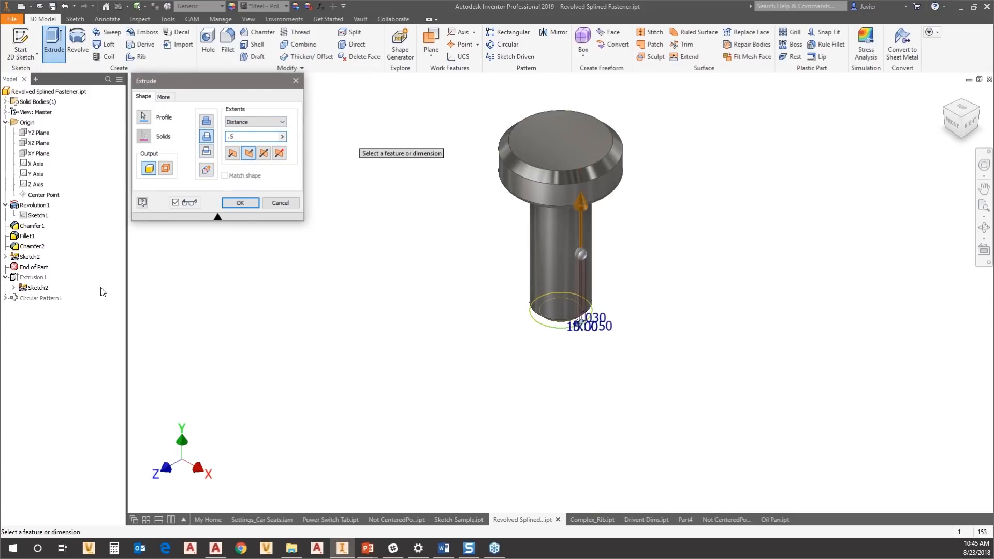
{"action": "left_click", "coordinate": [243, 202]}
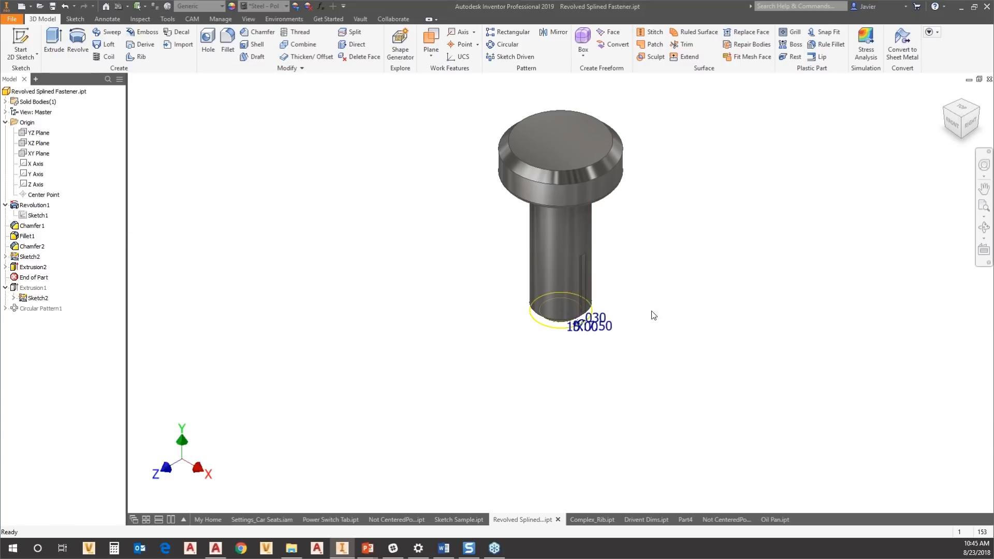
- Roll the part history back to just after Revolution1 and open its Sketch1 for editing
{"action": "scroll", "coordinate": [653, 315], "scroll_direction": "up", "scroll_amount": 3}
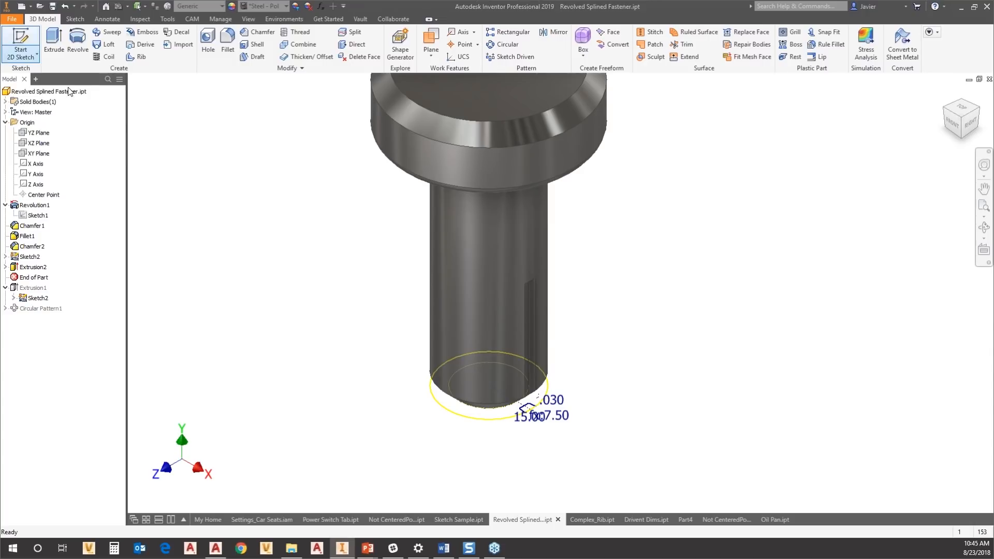
{"action": "left_click", "coordinate": [25, 299]}
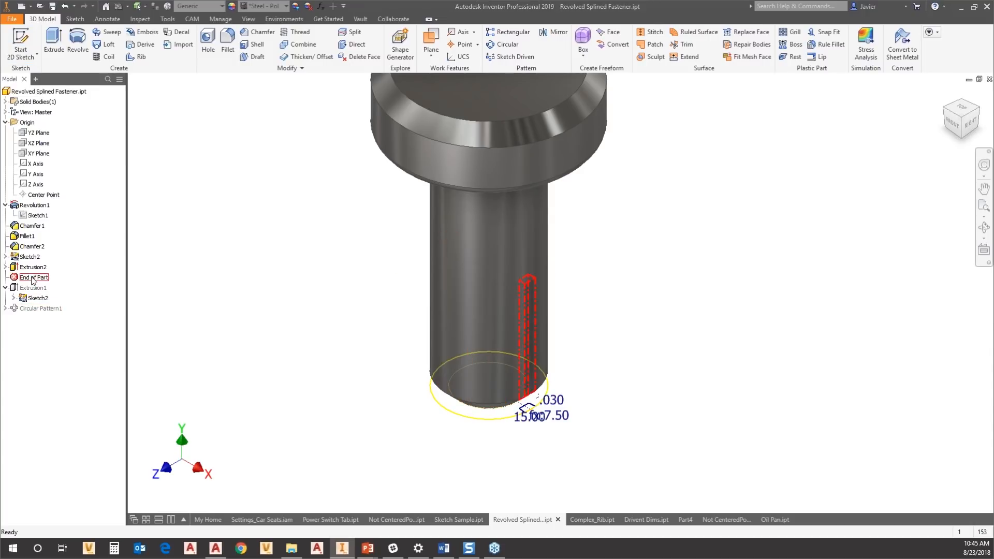
{"action": "left_click_drag", "start_coordinate": [29, 278], "coordinate": [27, 224]}
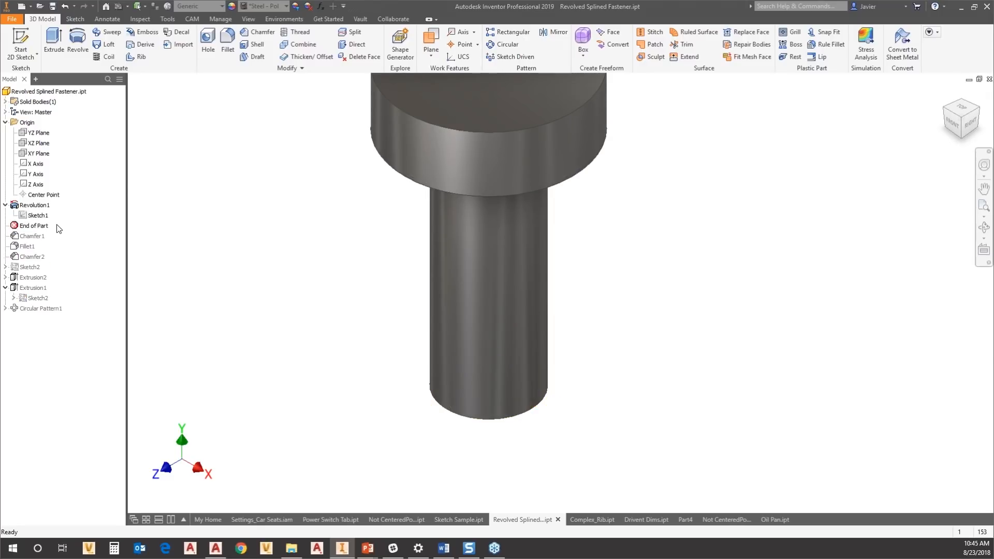
{"action": "left_click", "coordinate": [24, 216]}
{"action": "double_click", "coordinate": [24, 217]}
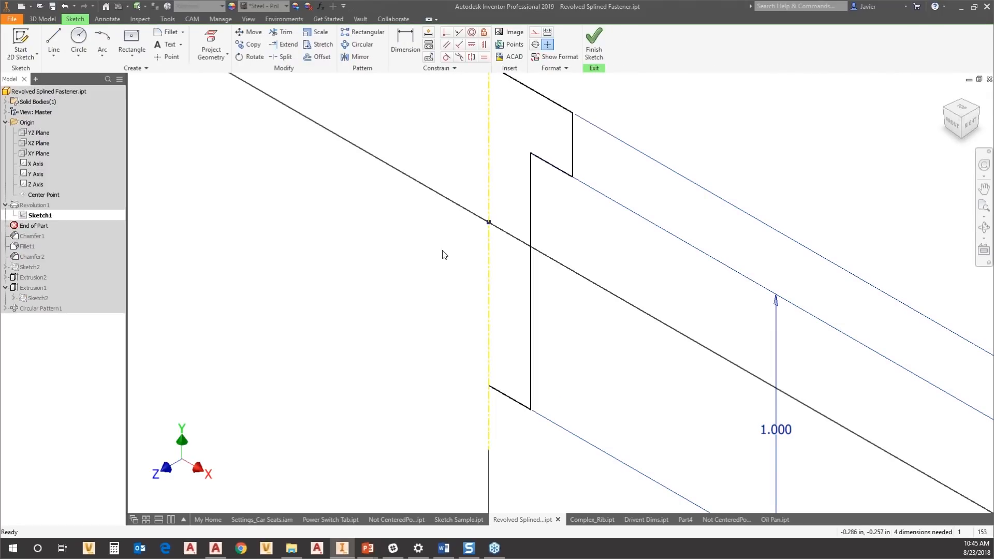
- Change the vertical centerline of the revolved profile to a normal line
{"action": "left_click", "coordinate": [954, 123]}
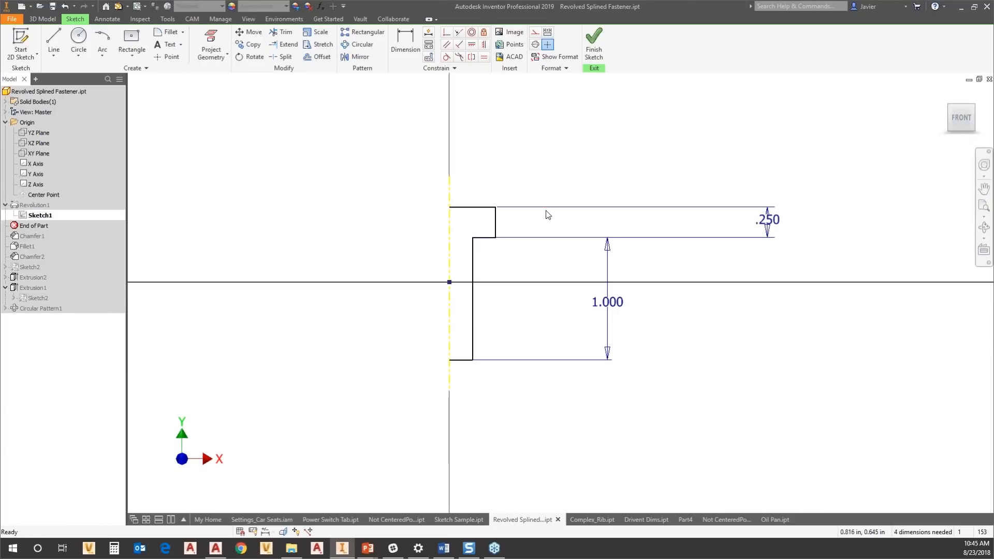
{"action": "scroll", "coordinate": [433, 203], "scroll_direction": "up", "scroll_amount": 3}
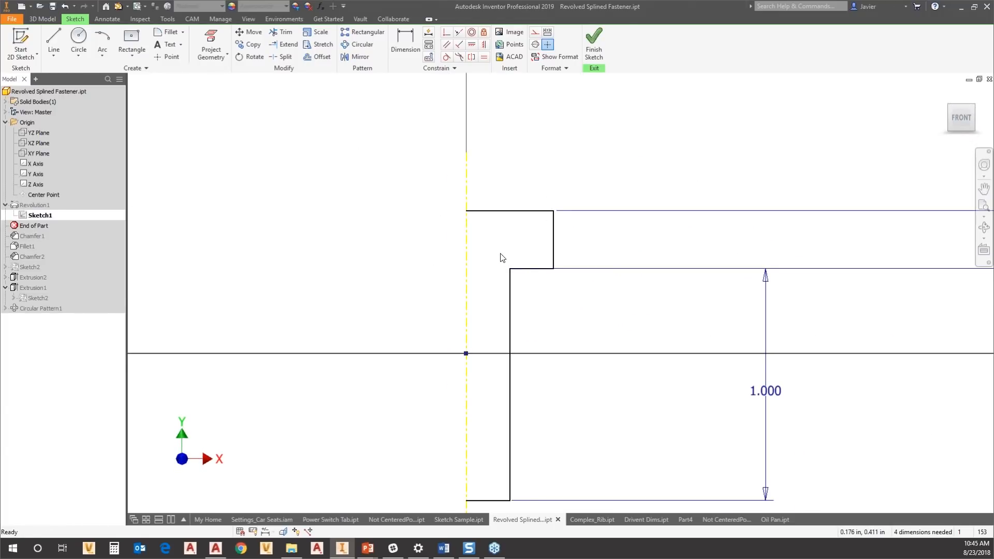
{"action": "left_click", "coordinate": [466, 238]}
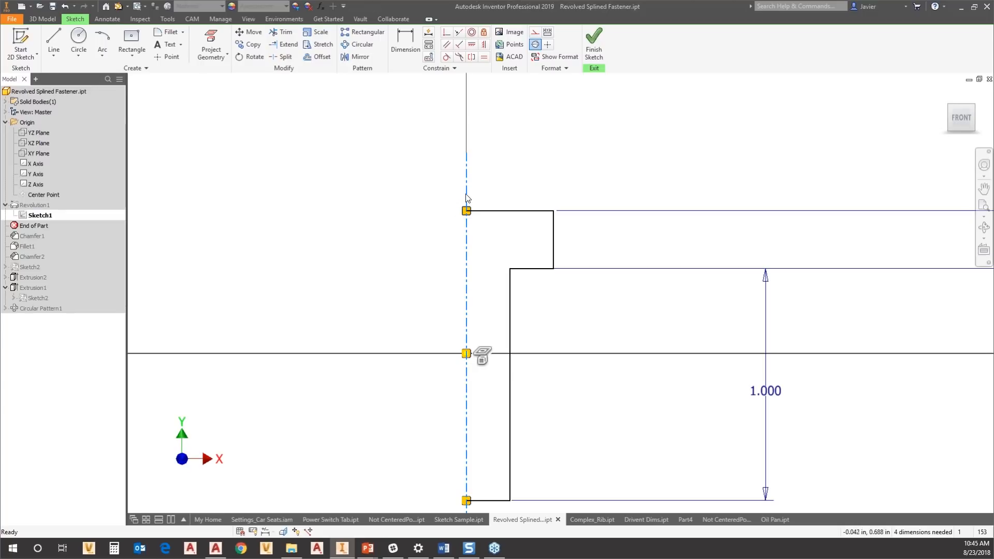
{"action": "left_click", "coordinate": [536, 45]}
{"action": "left_click", "coordinate": [556, 165]}
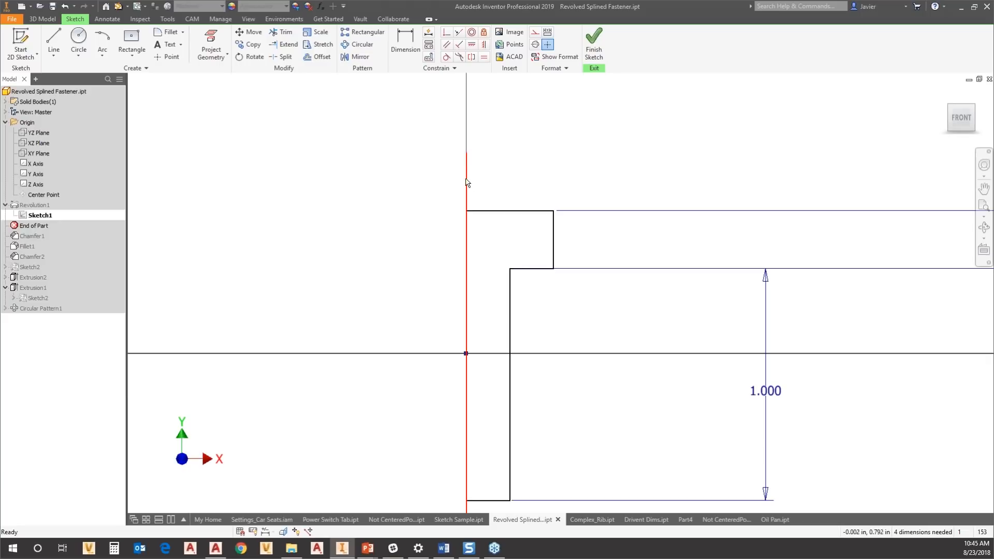
{"action": "left_click", "coordinate": [467, 179]}
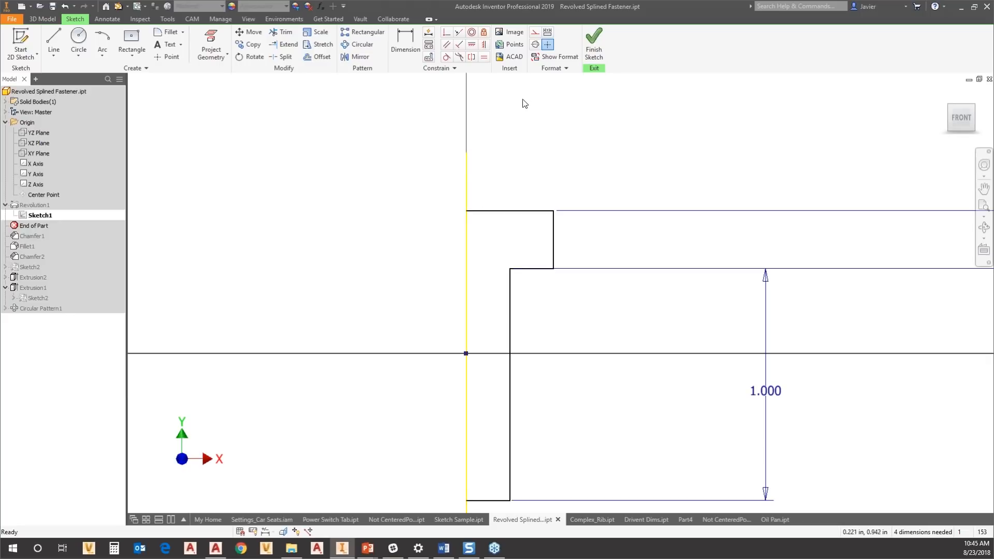
- Add a linear dimension between the head's outer vertical edge and the axis line, accepting the default value
{"action": "left_click", "coordinate": [412, 38]}
{"action": "left_click", "coordinate": [553, 224]}
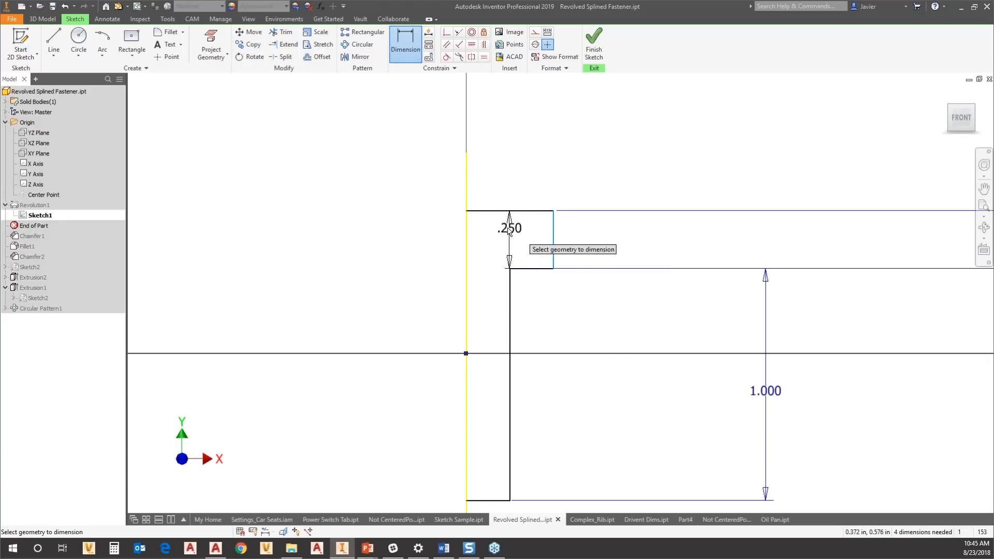
{"action": "left_click", "coordinate": [467, 181]}
{"action": "left_click", "coordinate": [512, 126]}
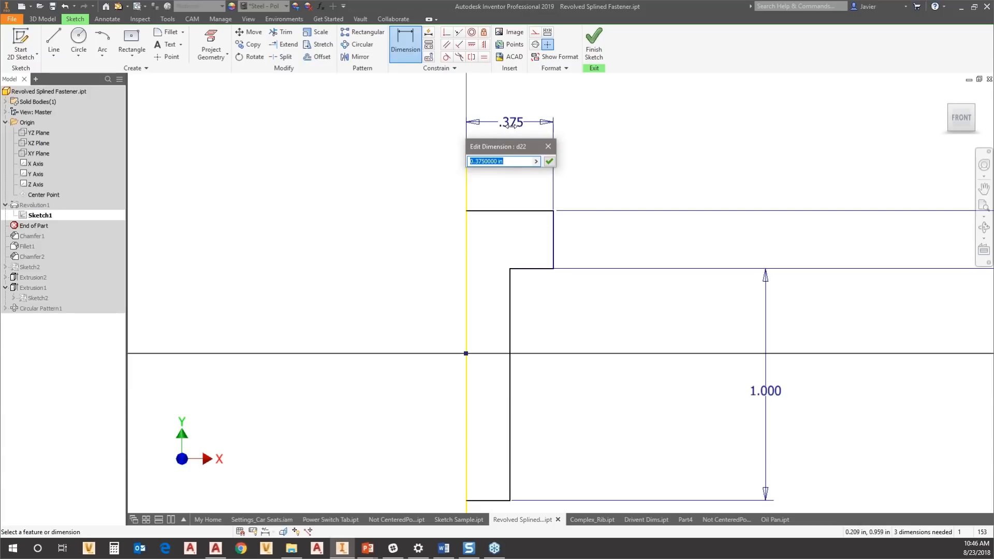
{"action": "left_click", "coordinate": [546, 148]}
{"action": "key", "text": "Escape"}
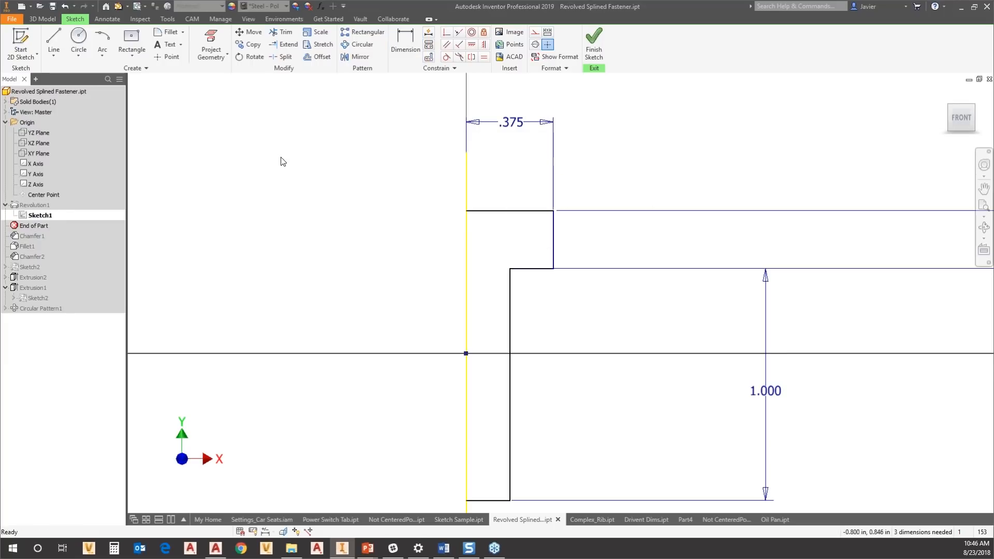
- Undo the linear head dimension and change the axis line back to a centerline
{"action": "key", "text": "ctrl+z"}
{"action": "left_click", "coordinate": [466, 168]}
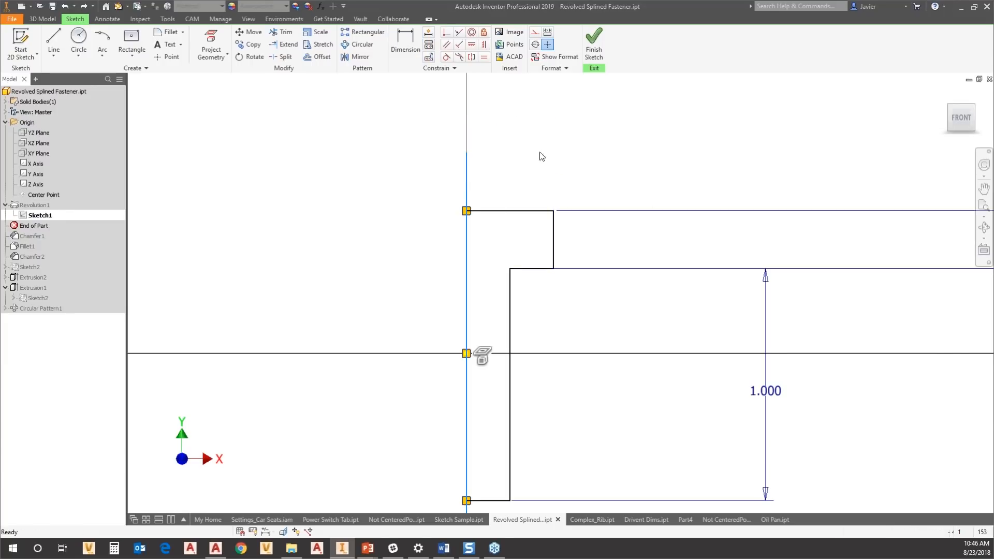
{"action": "left_click", "coordinate": [548, 44]}
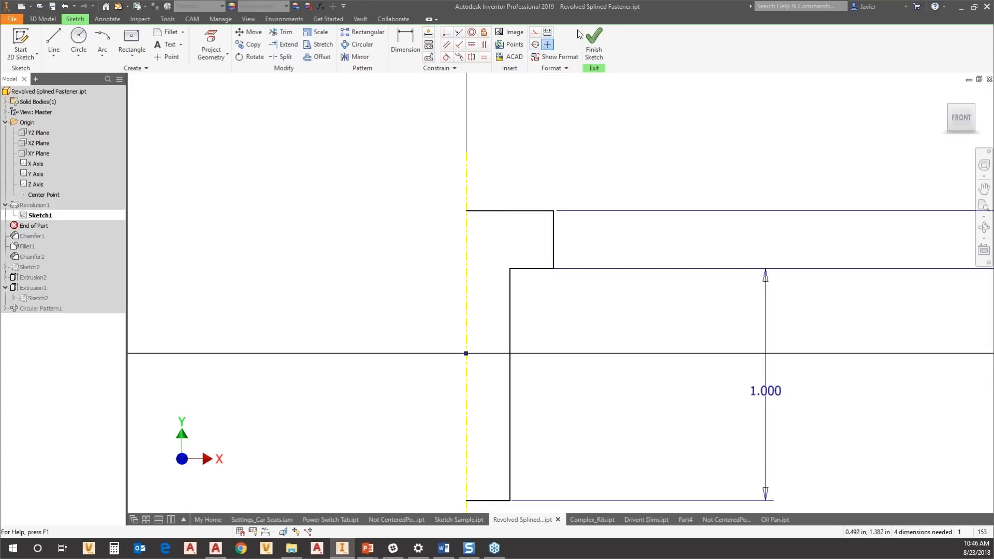
- Add a diameter dimension between the head's outer vertical edge and the centerline, accepting the default value
{"action": "left_click", "coordinate": [405, 42]}
{"action": "left_click", "coordinate": [558, 244]}
{"action": "left_click", "coordinate": [466, 237]}
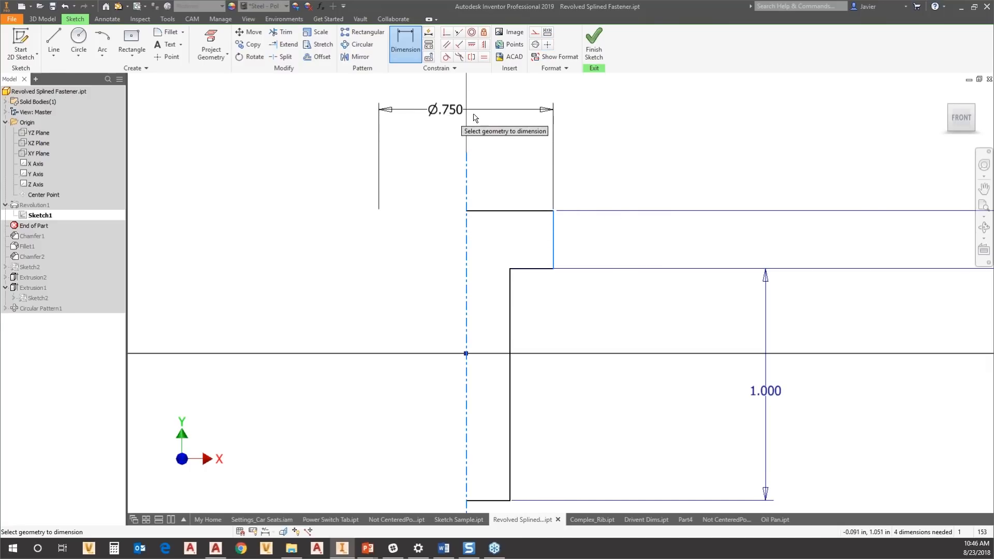
{"action": "left_click", "coordinate": [486, 126]}
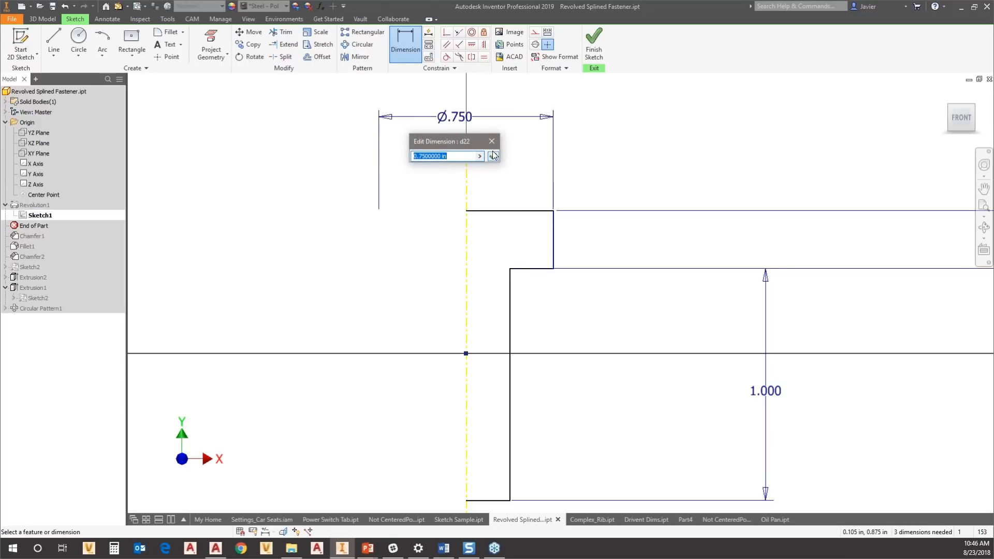
{"action": "left_click", "coordinate": [494, 157]}
- Add a diameter dimension between the shaft's outer edge and the centerline with its default value, and finish the sketch
{"action": "middle_click_drag", "start_coordinate": [592, 375], "coordinate": [595, 222]}
{"action": "scroll", "coordinate": [595, 222], "scroll_direction": "down", "scroll_amount": 3}
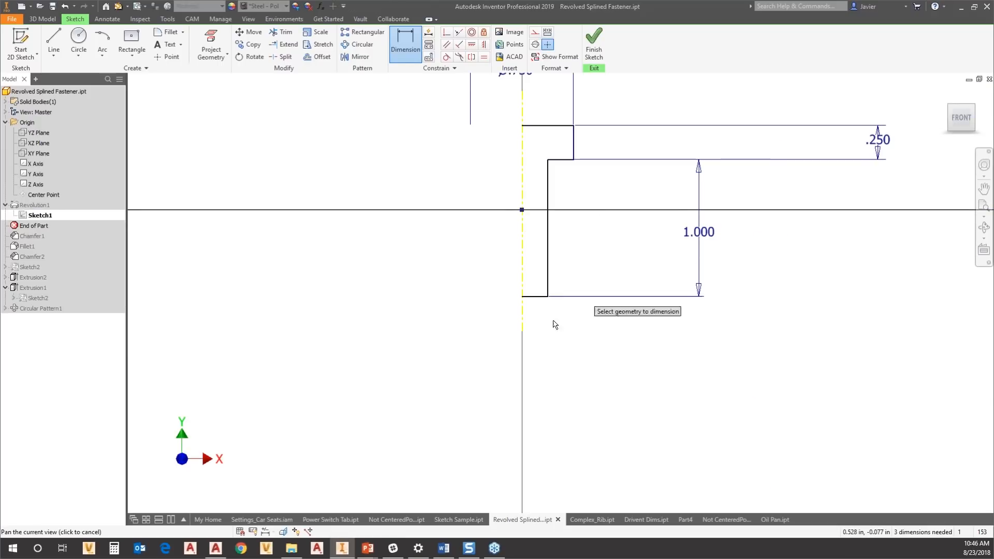
{"action": "left_click", "coordinate": [549, 279]}
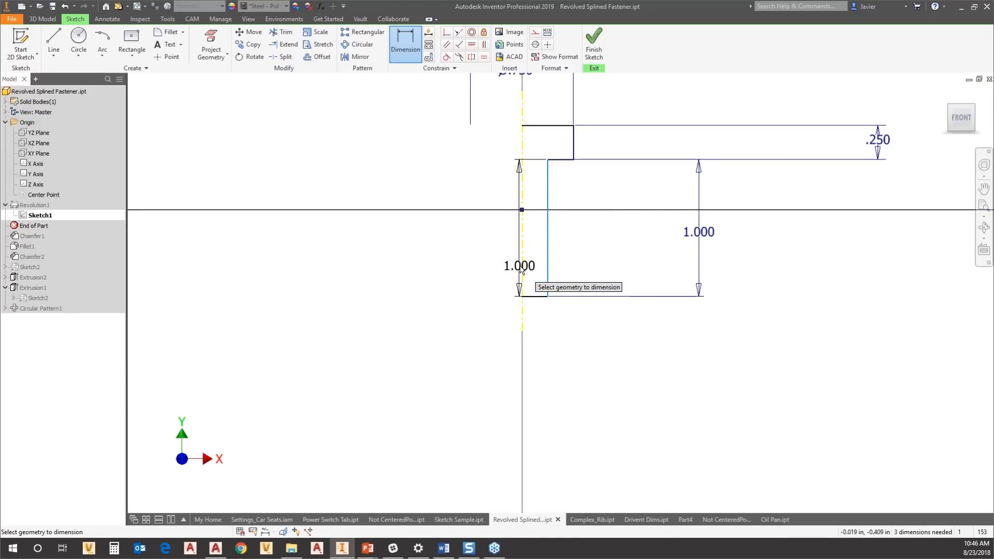
{"action": "left_click", "coordinate": [523, 268]}
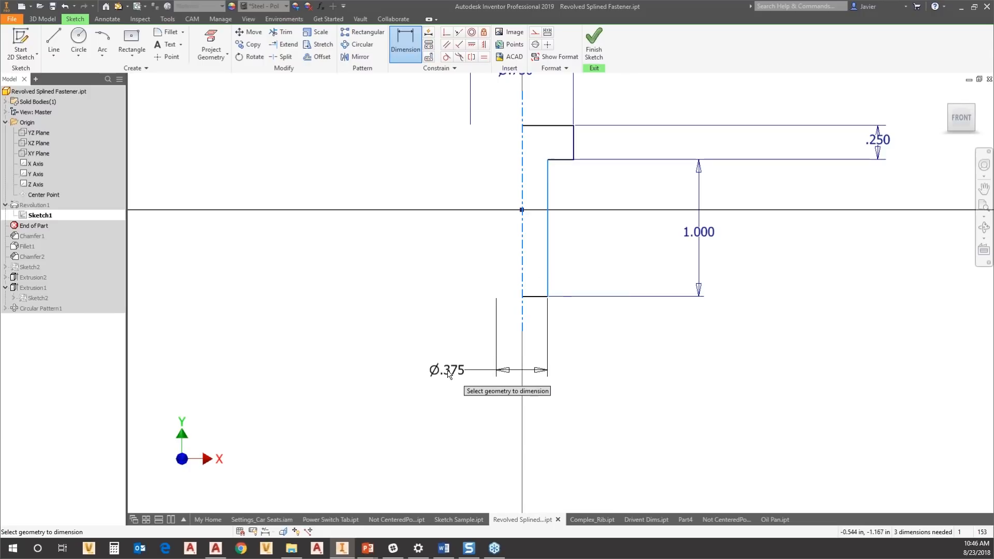
{"action": "left_click", "coordinate": [448, 374]}
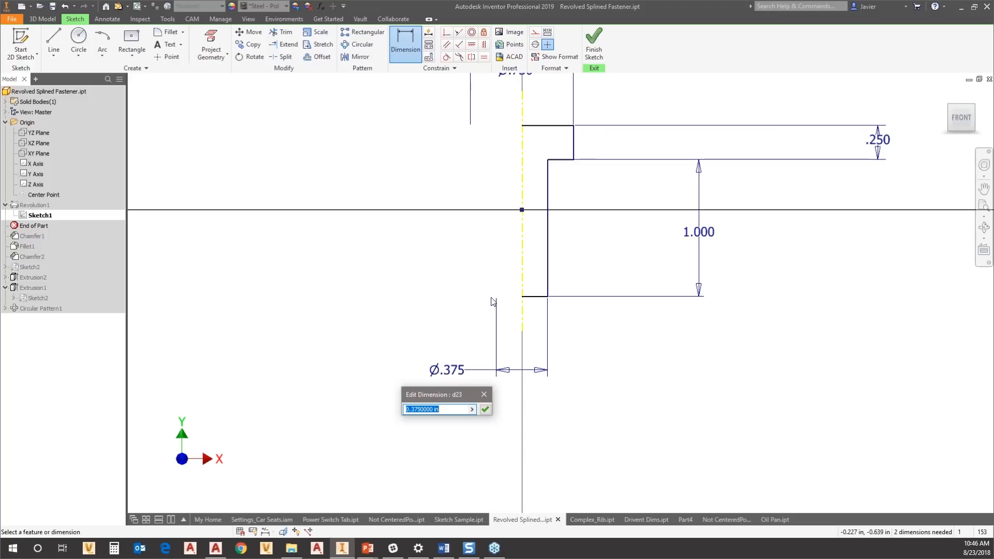
{"action": "left_click", "coordinate": [484, 410]}
{"action": "scroll", "coordinate": [524, 268], "scroll_direction": "down", "scroll_amount": 3}
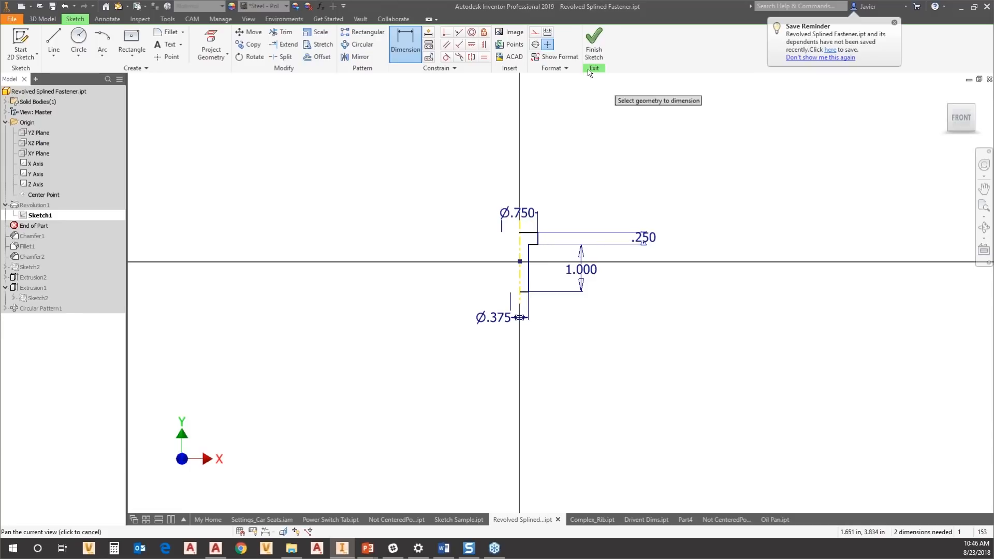
{"action": "scroll", "coordinate": [565, 188], "scroll_direction": "up", "scroll_amount": 3}
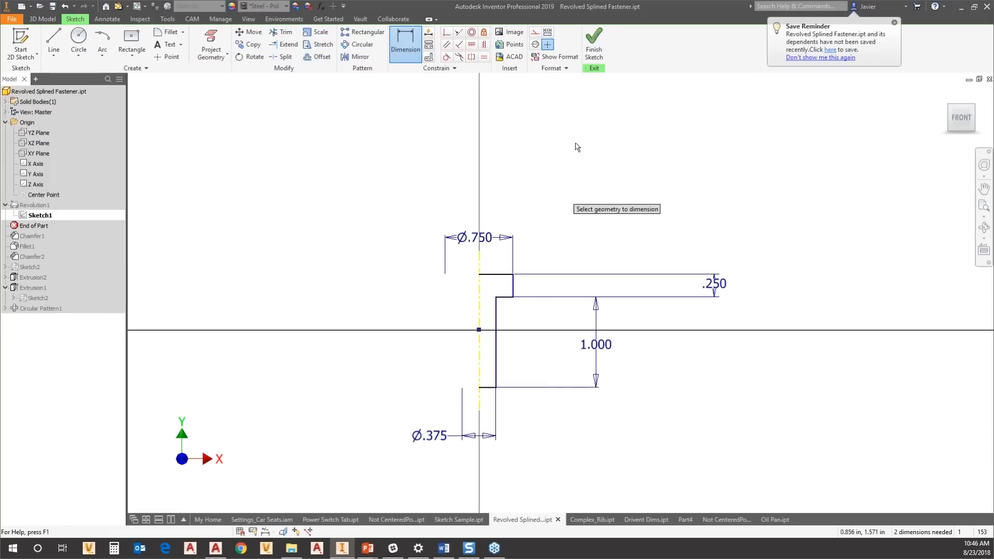
{"action": "left_click", "coordinate": [594, 47]}
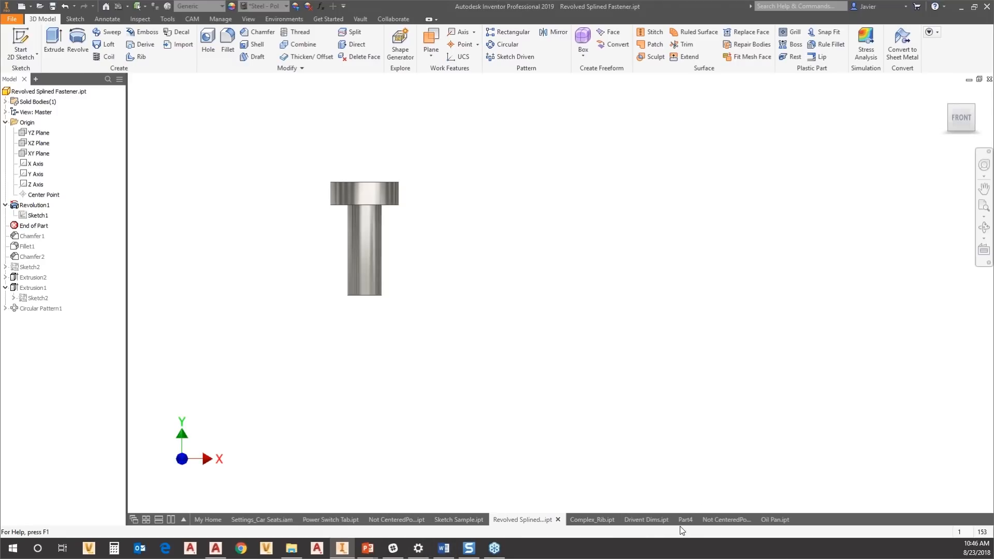
- Switch to the Drivent Dims.ipt part and view the flanged bracket with its two holes
{"action": "left_click", "coordinate": [645, 524]}
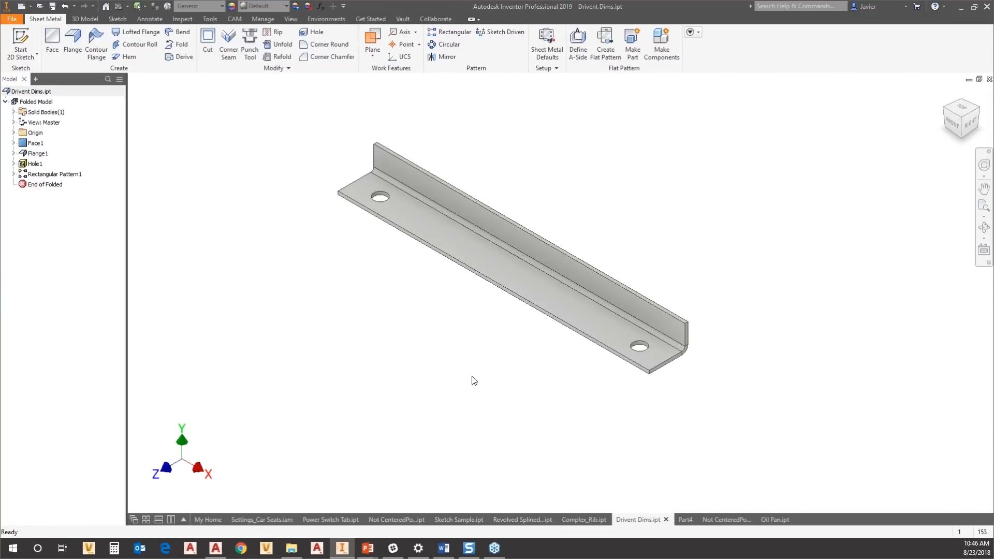
{"action": "scroll", "coordinate": [444, 326], "scroll_direction": "up", "scroll_amount": 6}
{"action": "middle_click_drag", "start_coordinate": [435, 290], "coordinate": [426, 352]}
{"action": "scroll", "coordinate": [480, 354], "scroll_direction": "down", "scroll_amount": 5}
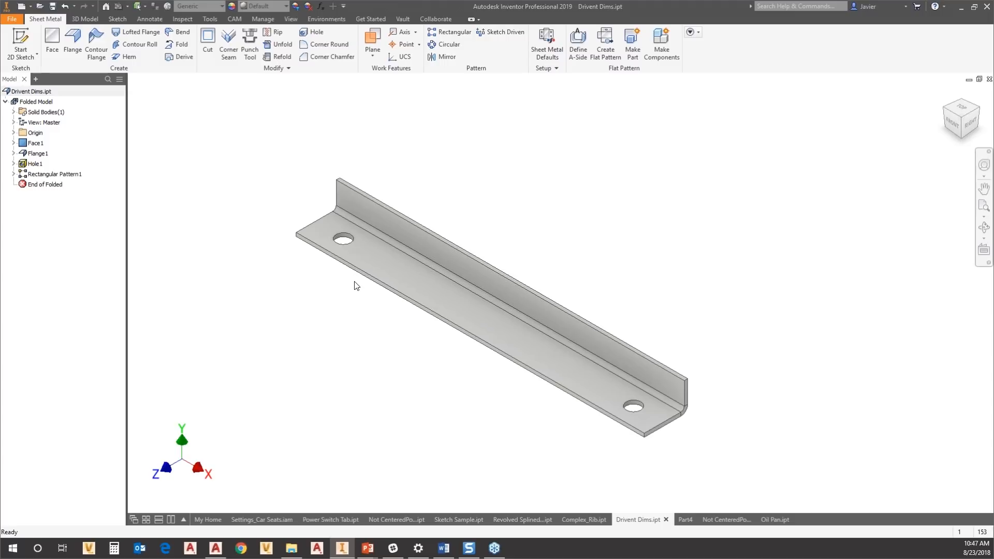
- Roll the sheet metal part back to just after Face1 and open the face's Sketch1 for editing
{"action": "mouse_move", "coordinate": [28, 184]}
{"action": "left_mouse_down"}
{"action": "mouse_move", "coordinate": [33, 153]}
{"action": "mouse_move", "coordinate": [22, 160]}
{"action": "left_mouse_up"}
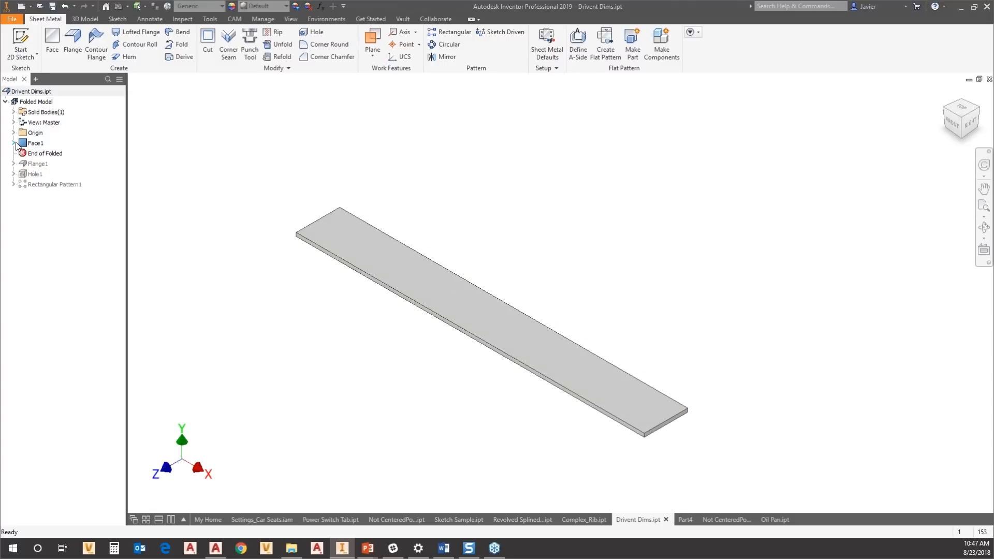
{"action": "left_click", "coordinate": [13, 143]}
{"action": "double_click", "coordinate": [47, 153]}
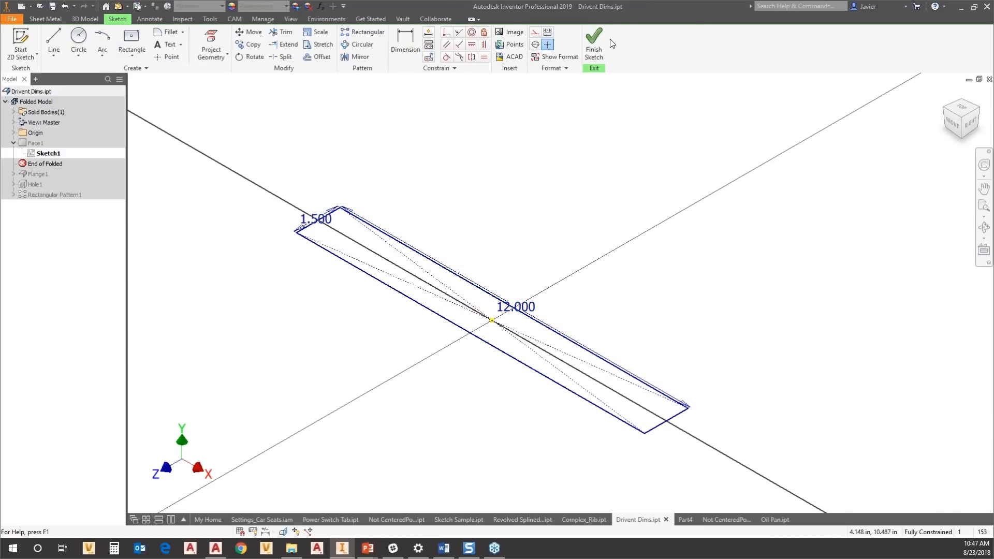
- Finish Face1's sketch and roll the sheet metal part forward to just after Hole1
{"action": "left_click", "coordinate": [594, 42]}
{"action": "left_click", "coordinate": [50, 165]}
{"action": "left_click_drag", "start_coordinate": [51, 165], "coordinate": [37, 178]}
{"action": "left_click", "coordinate": [14, 163]}
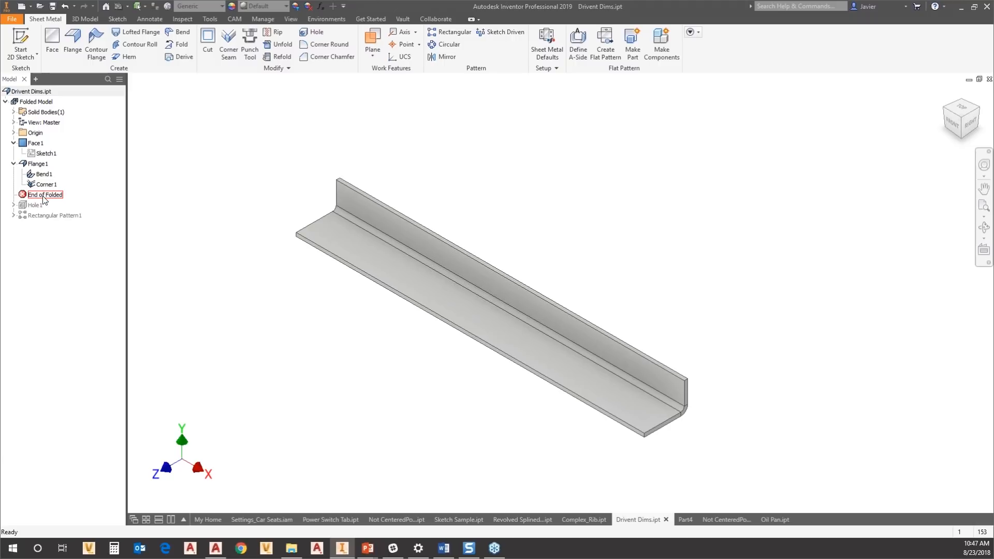
{"action": "left_click_drag", "start_coordinate": [45, 195], "coordinate": [37, 228]}
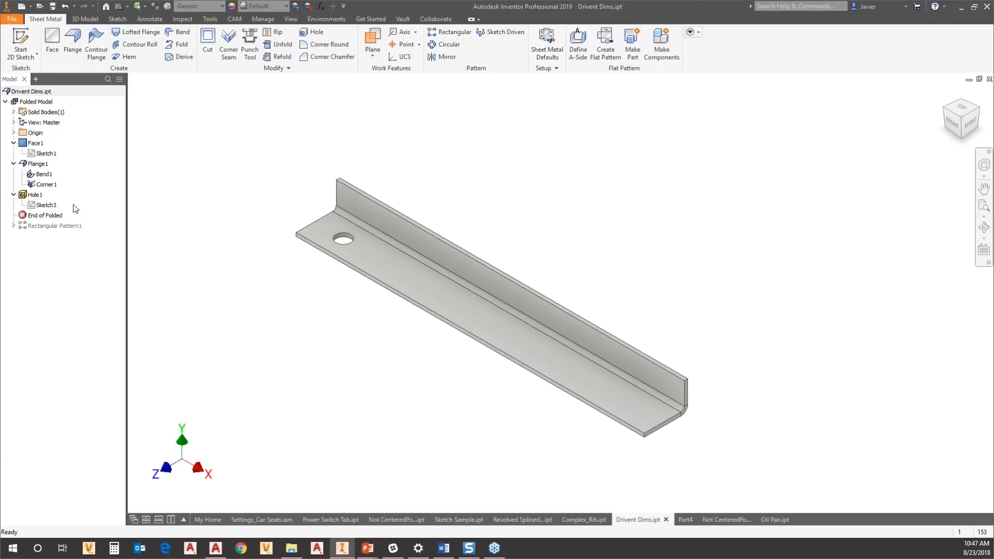
- Open Hole1's Sketch3 for editing and place four centre points in the empty space in front of the bracket
{"action": "double_click", "coordinate": [33, 208]}
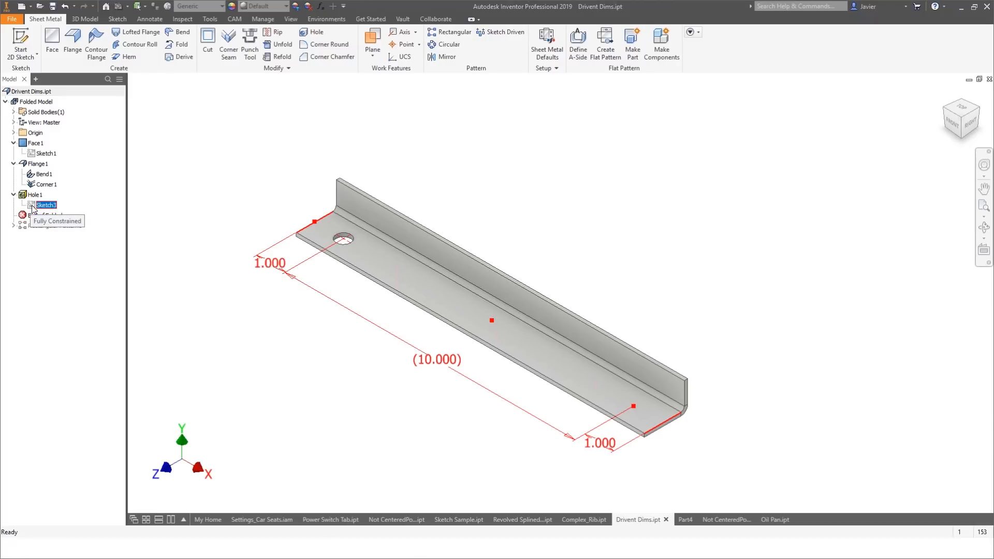
{"action": "left_click", "coordinate": [960, 99]}
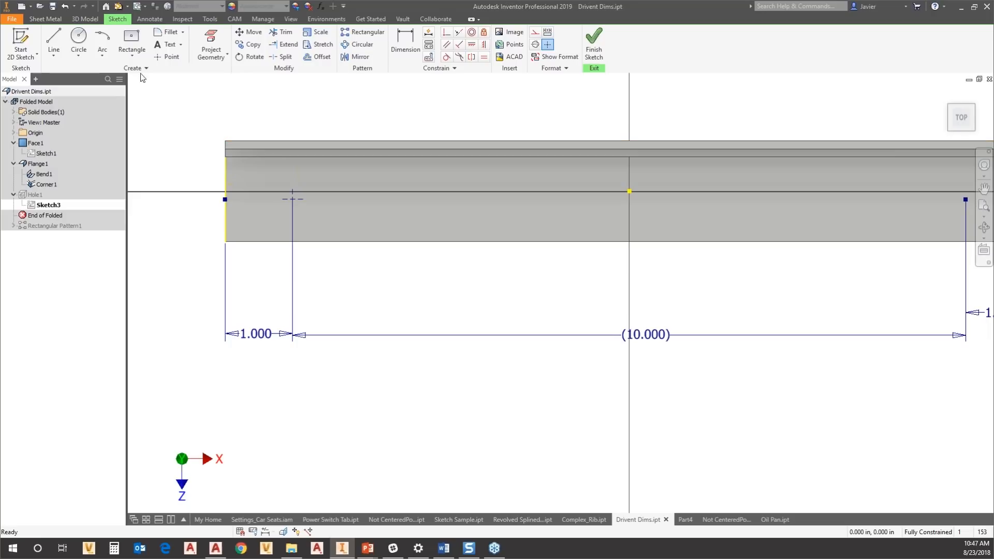
{"action": "left_click", "coordinate": [168, 56]}
{"action": "left_click", "coordinate": [368, 296]}
{"action": "left_click", "coordinate": [467, 296]}
{"action": "left_click", "coordinate": [471, 388]}
{"action": "left_click", "coordinate": [373, 407]}
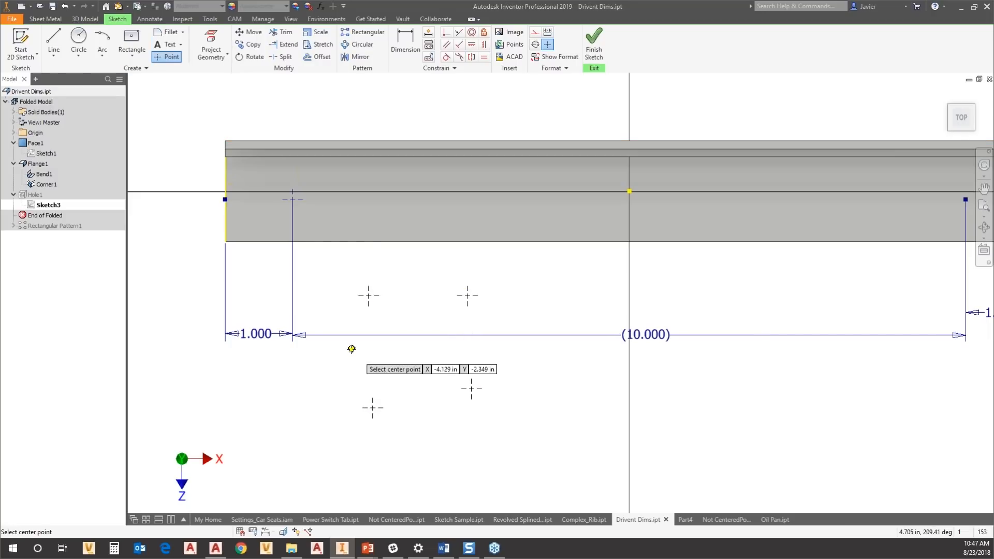
- Place four more centre points on the bracket's flat face and convert three of them to ordinary sketch points
{"action": "left_click", "coordinate": [477, 218]}
{"action": "left_click", "coordinate": [549, 175]}
{"action": "left_click", "coordinate": [565, 226]}
{"action": "left_click", "coordinate": [744, 218]}
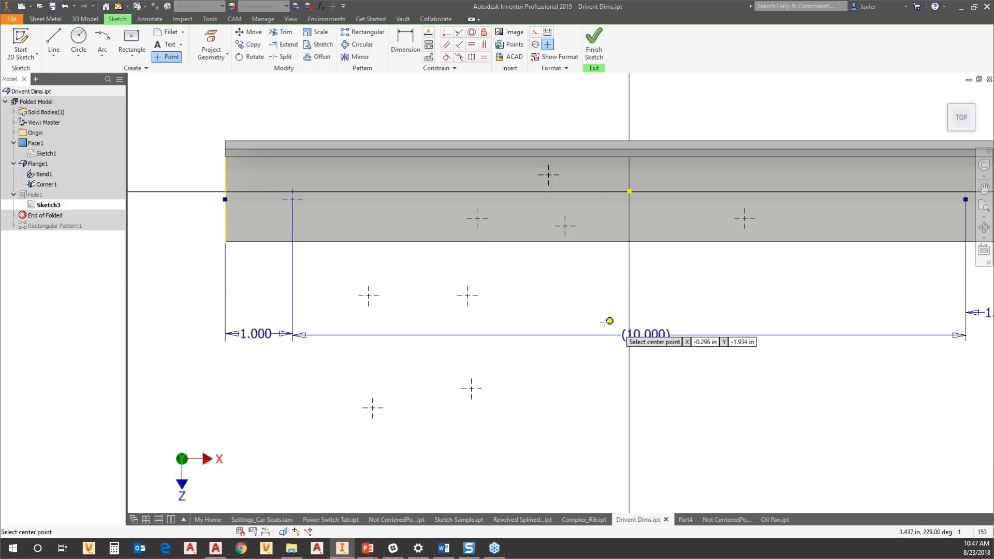
{"action": "key", "text": "Escape"}
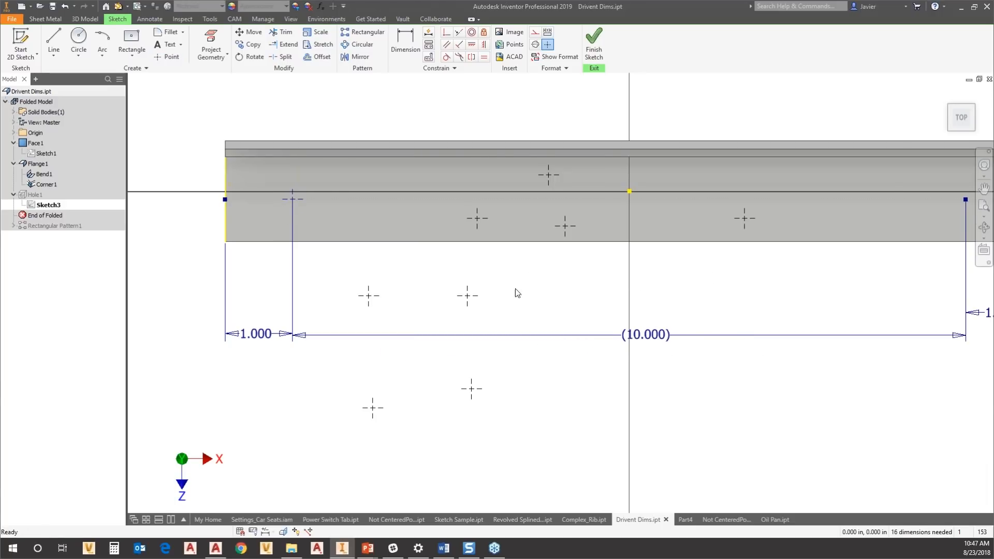
{"action": "left_click", "coordinate": [567, 231]}
- Mark the hole's original centre point and the four centre points off the bracket with red on-screen arrows, and clear the annotations
{"action": "key", "text": "ctrl+2"}
{"action": "left_click_drag", "start_coordinate": [308, 184], "coordinate": [375, 92], "text": "ctrl+shift"}
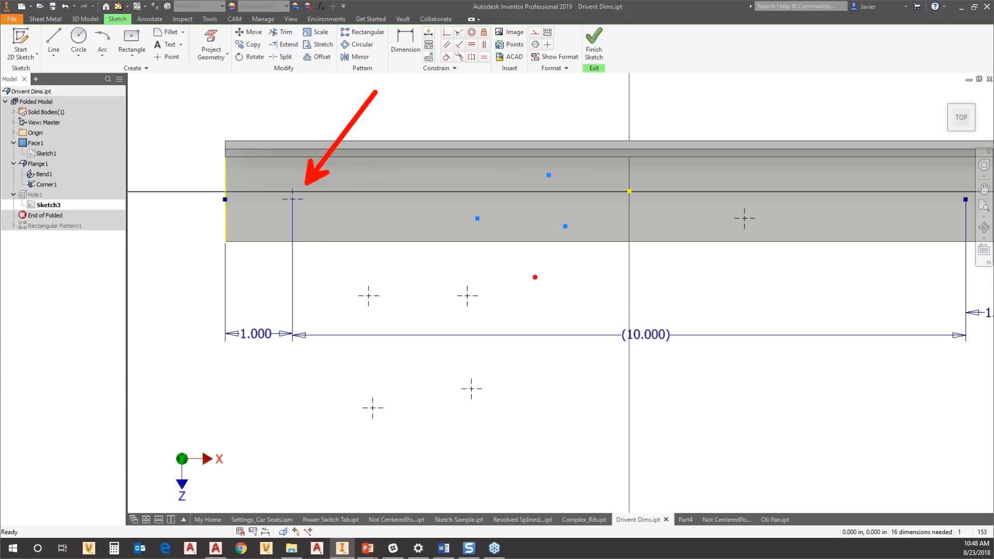
{"action": "left_click_drag", "start_coordinate": [480, 289], "coordinate": [542, 239], "text": "ctrl+shift"}
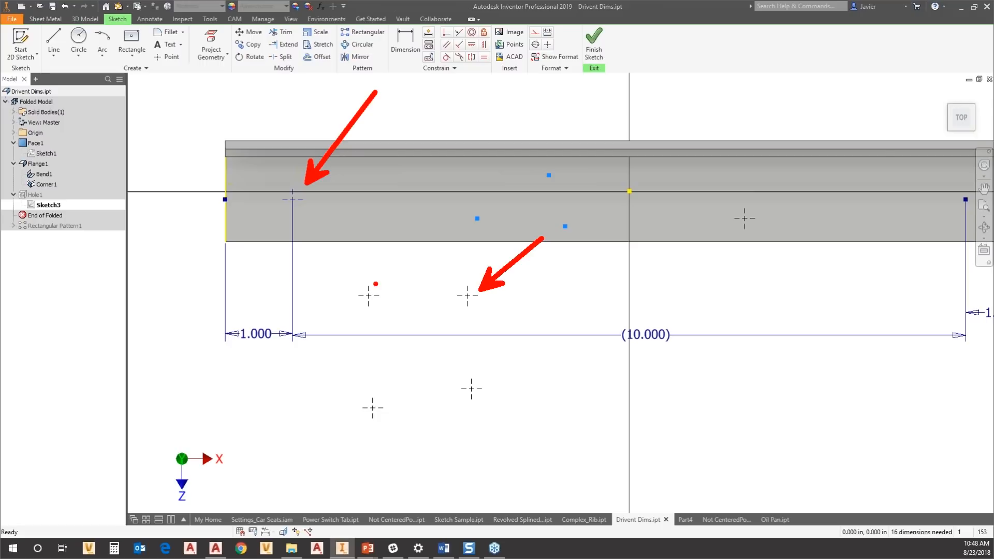
{"action": "left_click_drag", "start_coordinate": [375, 284], "coordinate": [432, 229], "text": "ctrl+shift"}
{"action": "left_click_drag", "start_coordinate": [386, 400], "coordinate": [464, 349], "text": "ctrl+shift"}
{"action": "left_click_drag", "start_coordinate": [491, 382], "coordinate": [659, 289], "text": "ctrl+shift"}
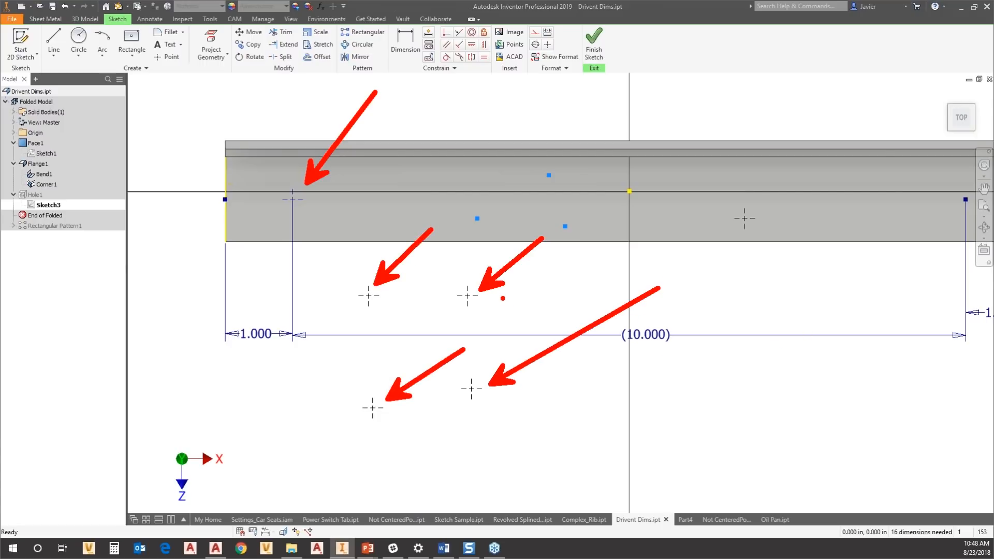
{"action": "key", "text": "Escape"}
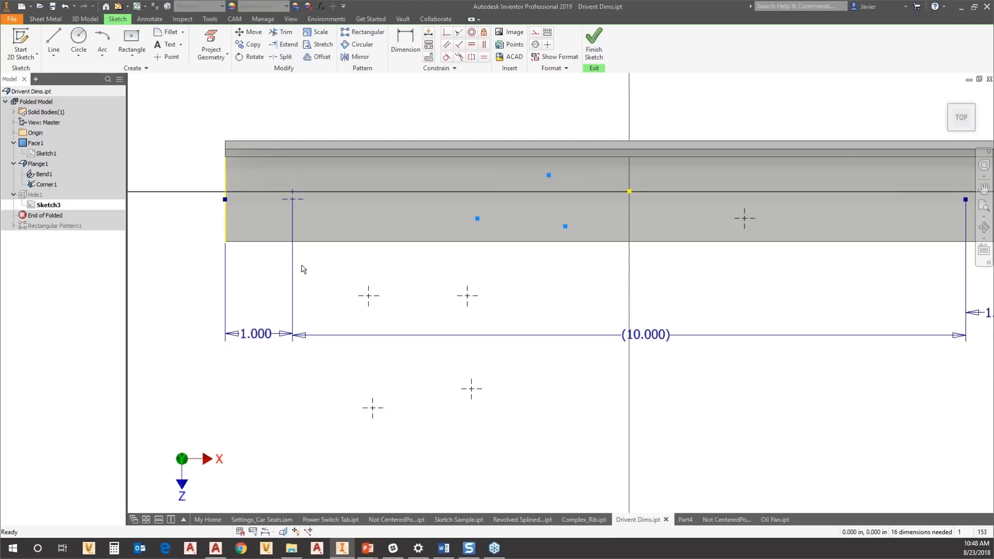
- Finish the sketch, share Hole1's Sketch3, and roll the part back to just before Hole1
{"action": "left_click", "coordinate": [595, 45]}
{"action": "right_click", "coordinate": [50, 205]}
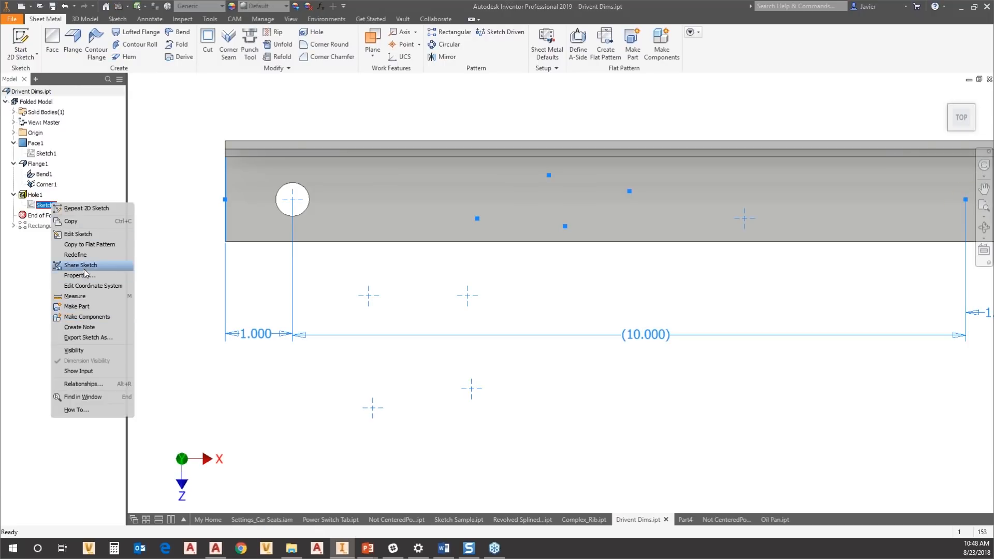
{"action": "left_click", "coordinate": [83, 265]}
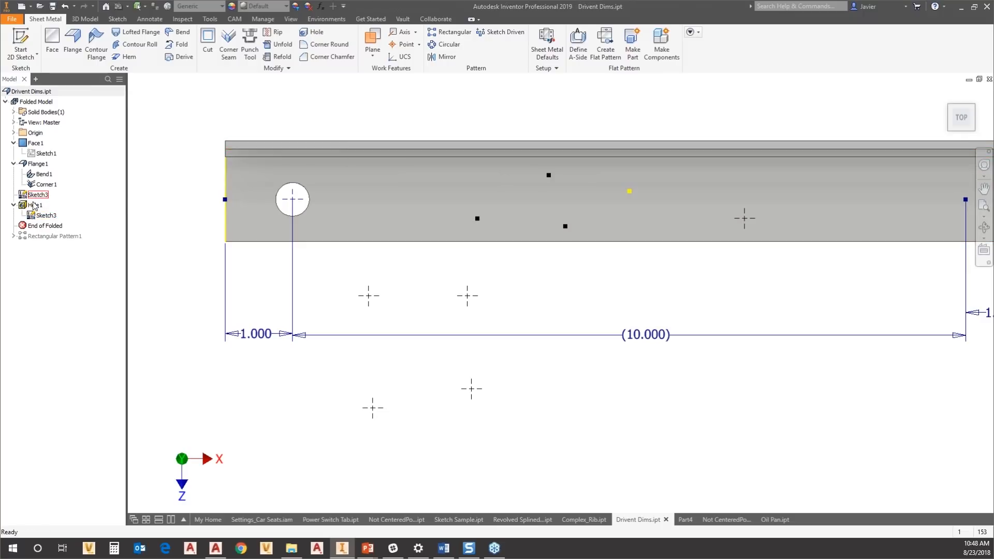
{"action": "left_click_drag", "start_coordinate": [37, 226], "coordinate": [41, 202]}
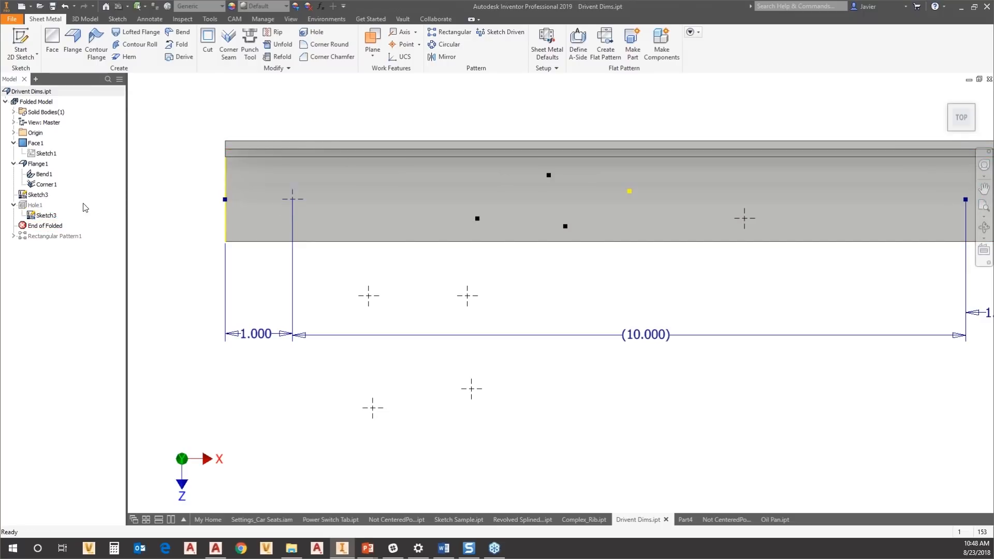
- Preview 0.5 in holes on the shared Sketch3's centre points with the Hole command, and cancel without creating them
{"action": "left_click", "coordinate": [949, 96]}
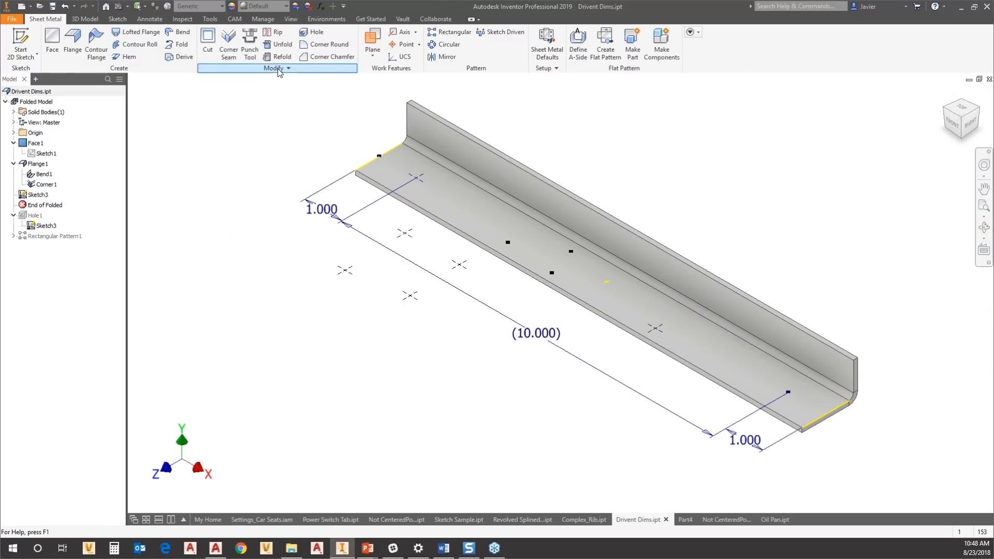
{"action": "left_click", "coordinate": [314, 32]}
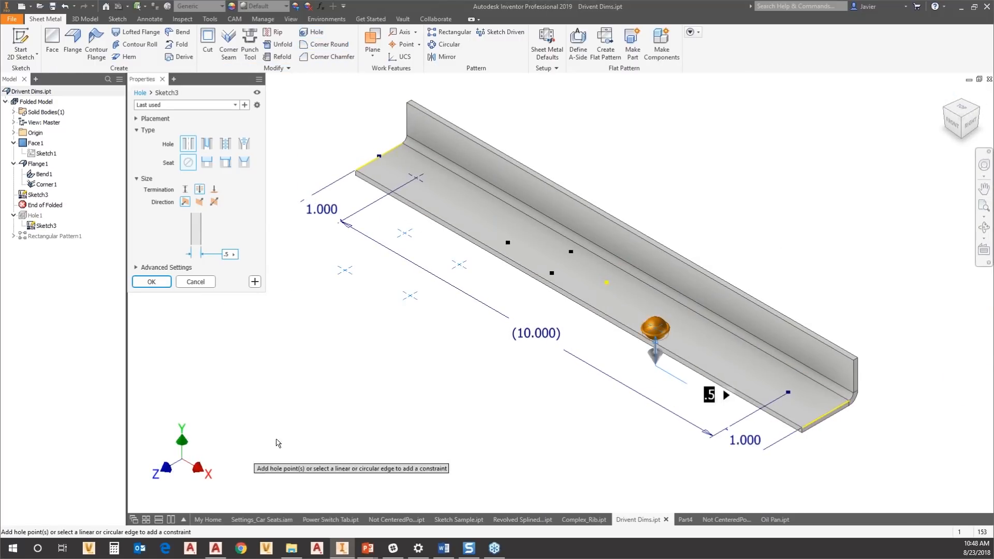
{"action": "key", "text": "Escape"}
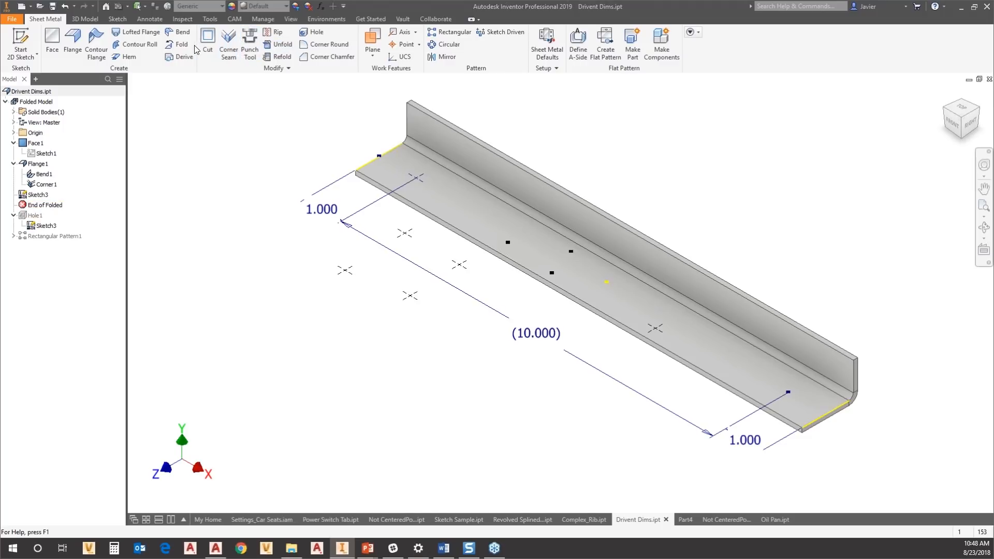
{"action": "left_click", "coordinate": [305, 35]}
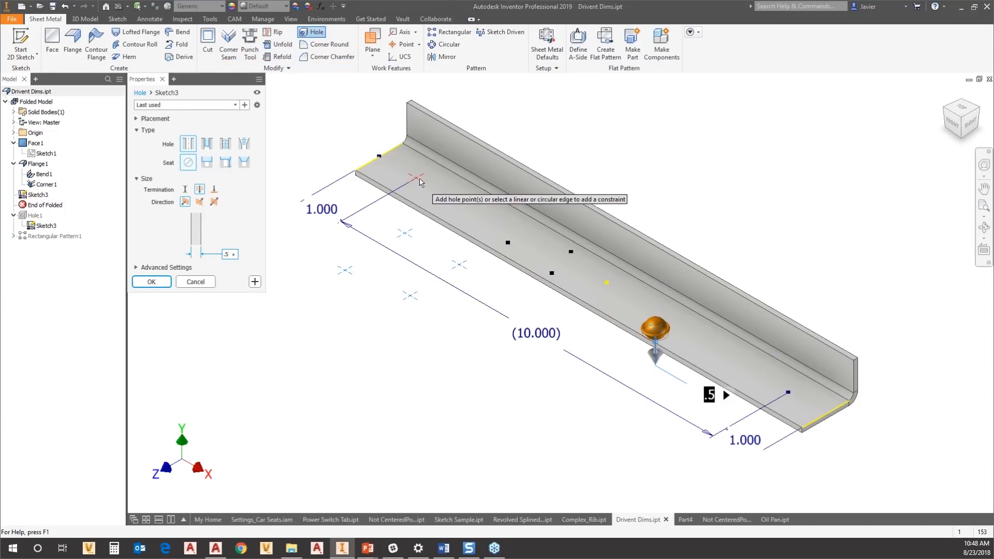
{"action": "key", "text": "Escape"}
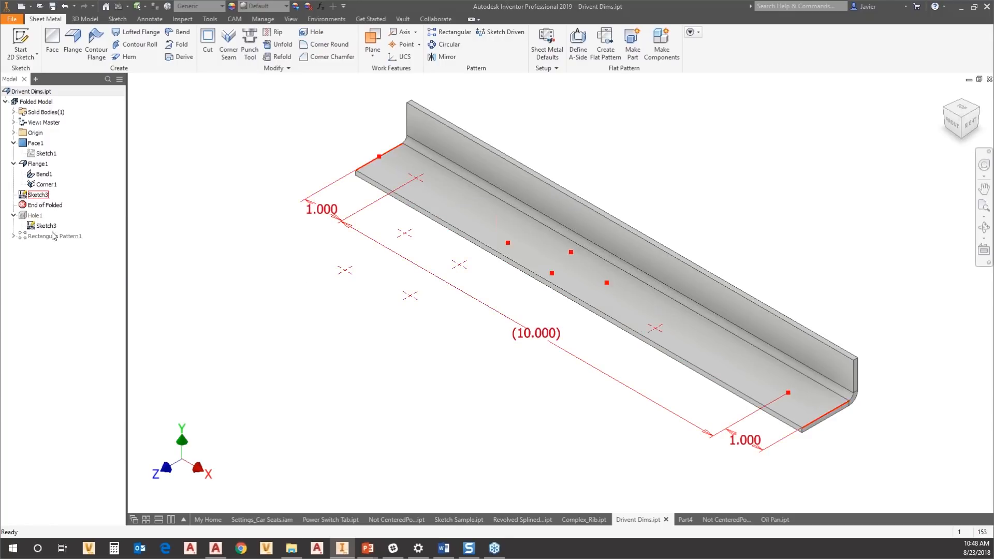
- Roll the part back to just after Flange1 and start a new 2D sketch on the bracket's flat face
{"action": "left_click_drag", "start_coordinate": [40, 210], "coordinate": [43, 198]}
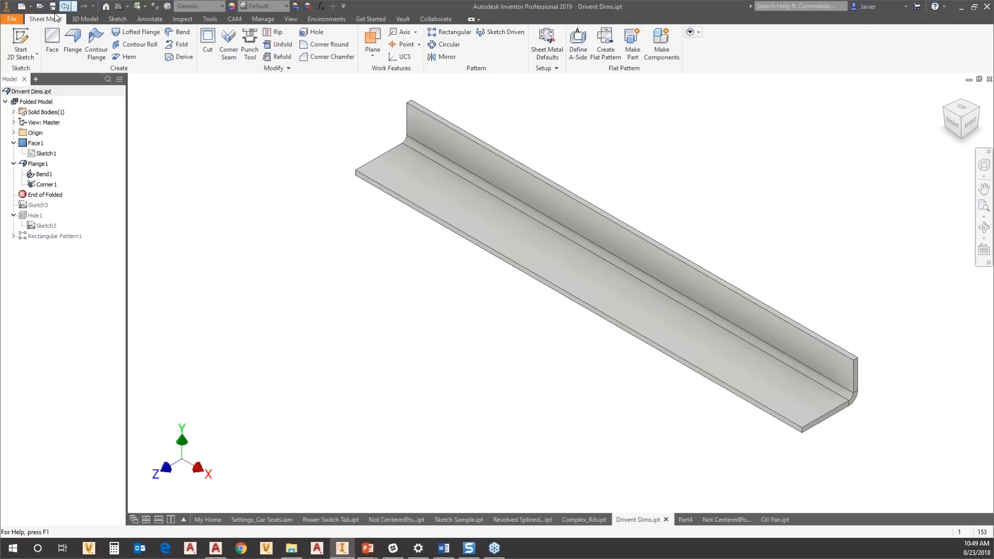
{"action": "left_click", "coordinate": [31, 42]}
{"action": "left_click", "coordinate": [422, 187]}
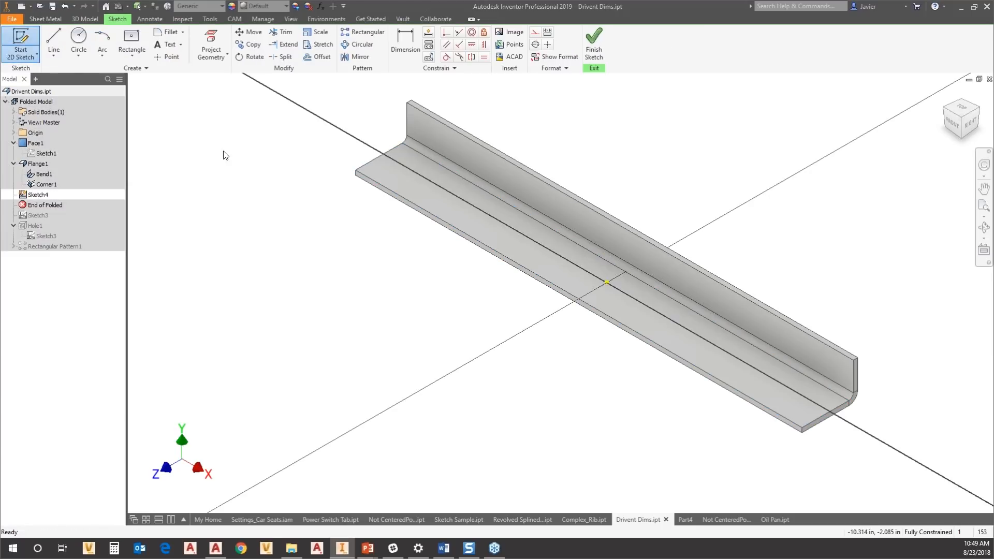
{"action": "left_click", "coordinate": [22, 39]}
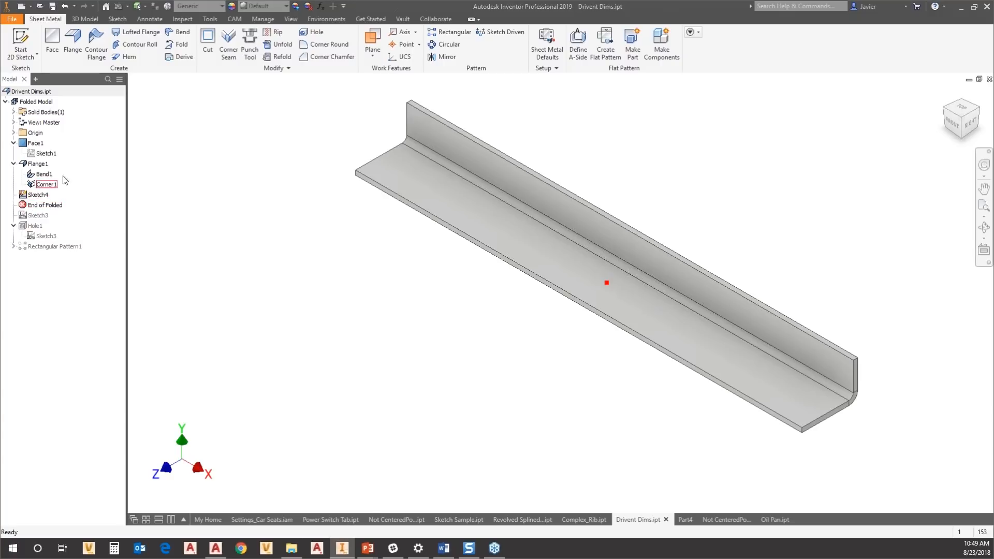
{"action": "left_click", "coordinate": [21, 42]}
{"action": "left_click", "coordinate": [466, 211]}
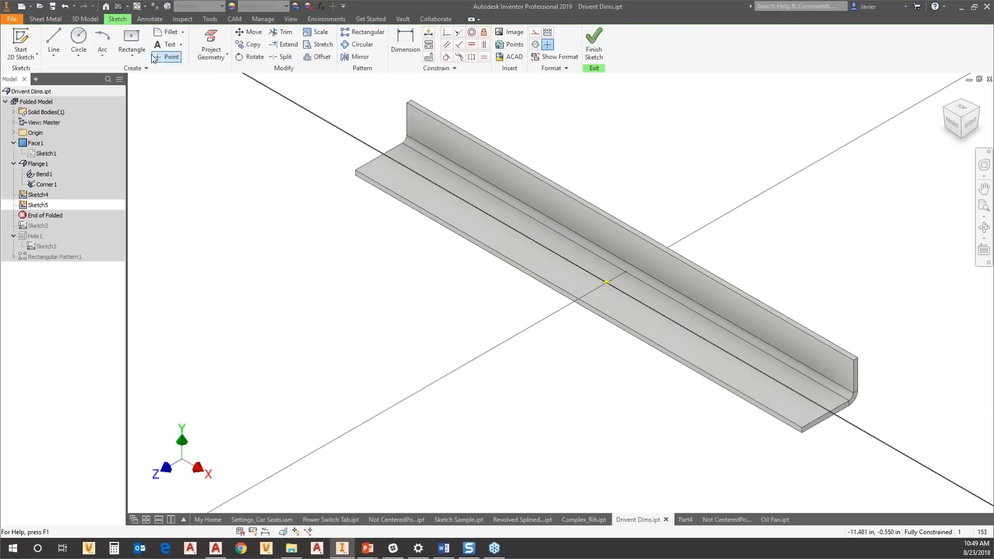
- Place a row of five centre points along one half of the bracket's flat face
{"action": "left_click", "coordinate": [167, 56]}
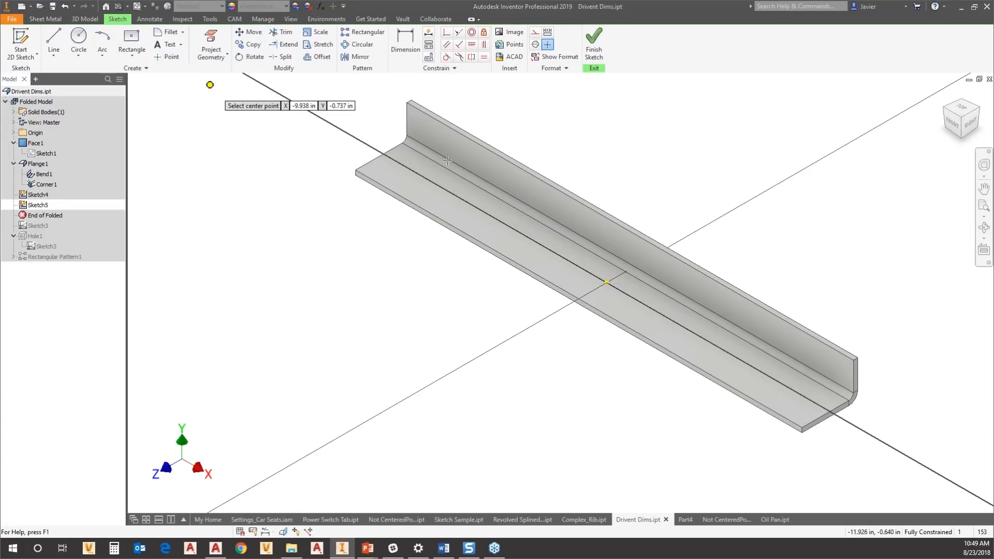
{"action": "left_click", "coordinate": [451, 204]}
{"action": "left_click", "coordinate": [489, 228]}
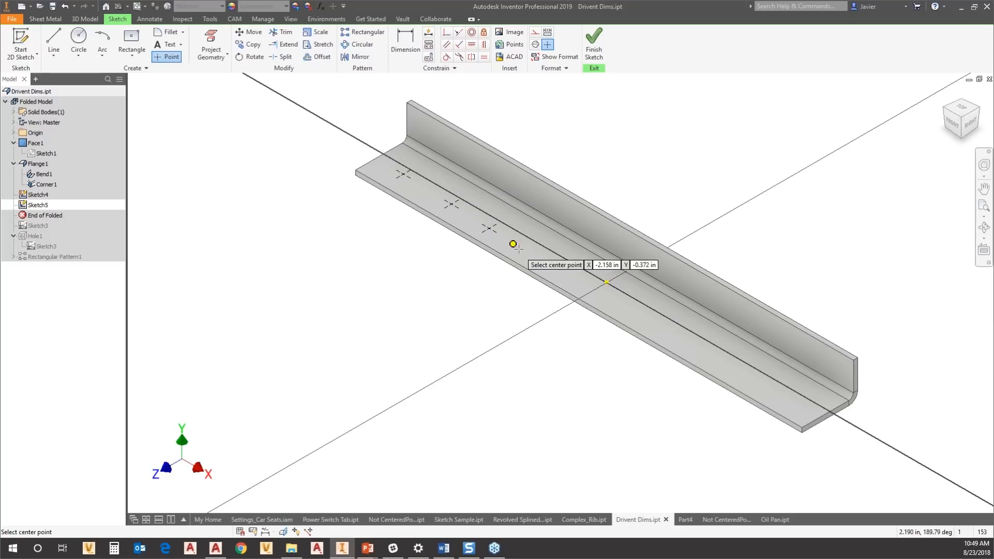
{"action": "left_click", "coordinate": [519, 249]}
{"action": "left_click", "coordinate": [561, 273]}
{"action": "key", "text": "Escape"}
- Convert the middle point of the row to an ordinary sketch point and finish the sketch
{"action": "left_click", "coordinate": [489, 230]}
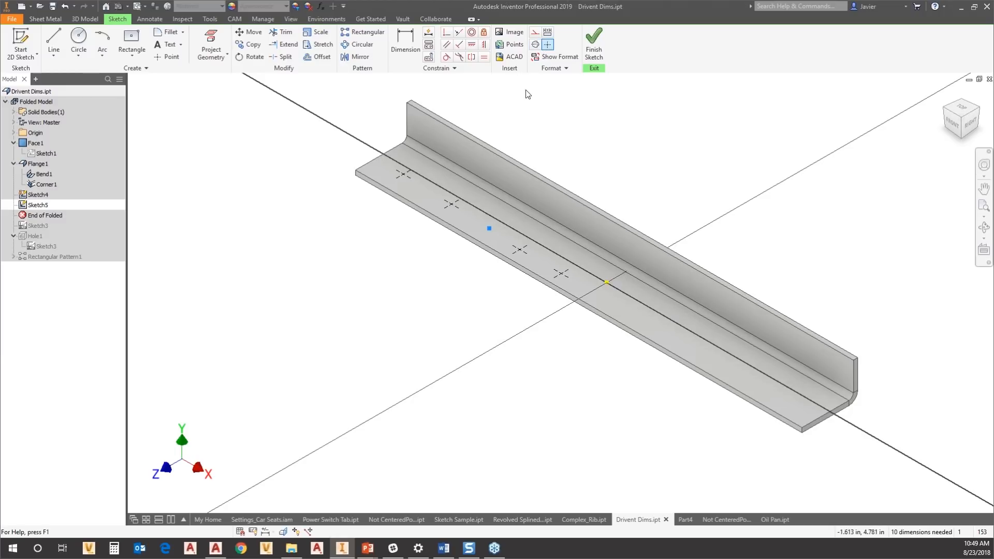
{"action": "key", "text": "p"}
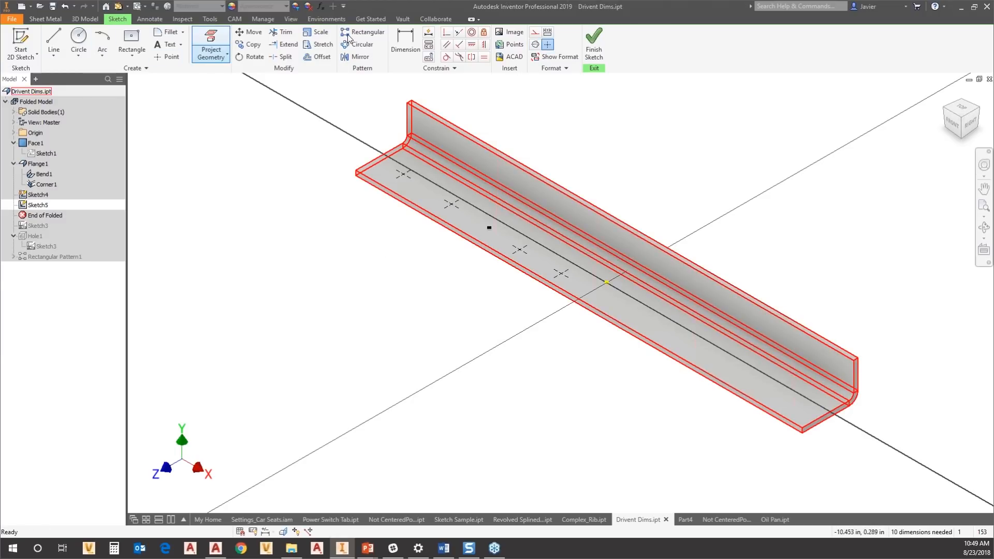
{"action": "left_click", "coordinate": [594, 44]}
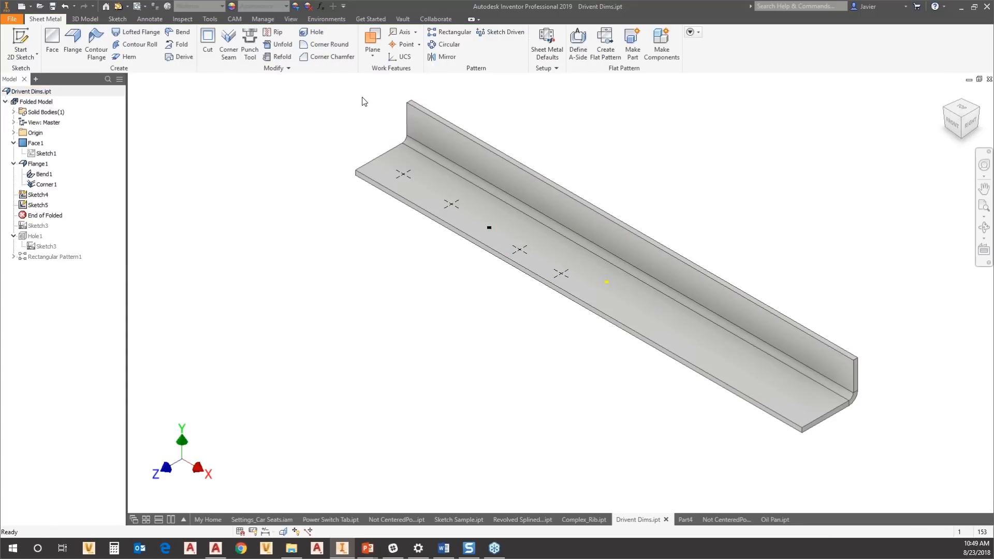
- Preview 0.5 in holes at the new sketch's four centre points with the Hole command, and cancel without creating them
{"action": "left_click", "coordinate": [316, 32]}
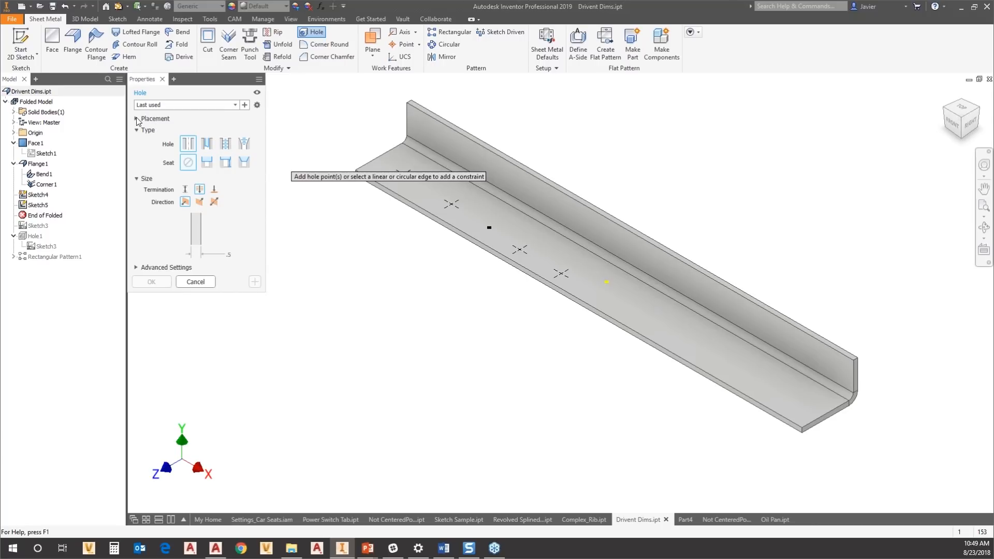
{"action": "left_click", "coordinate": [234, 105]}
{"action": "left_click", "coordinate": [155, 116]}
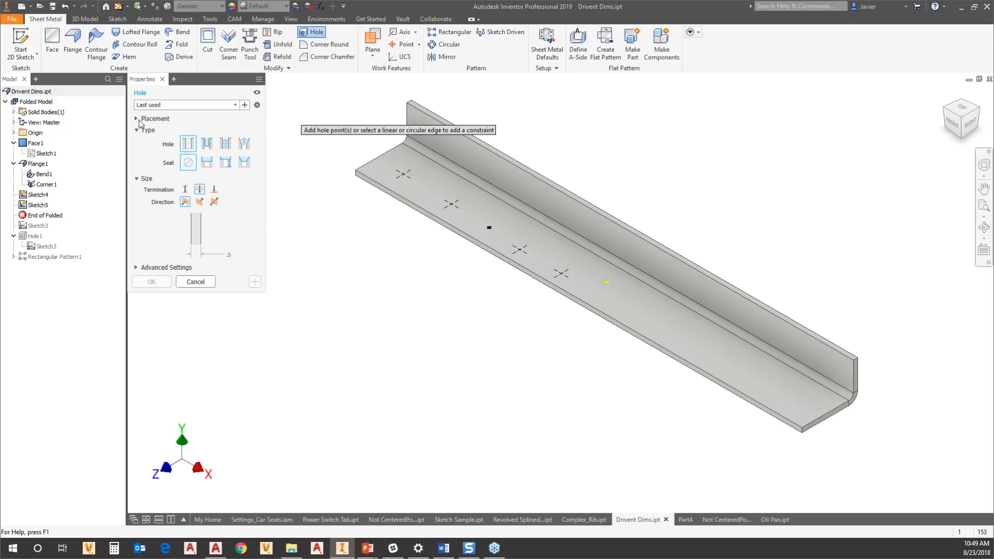
{"action": "left_click", "coordinate": [137, 119]}
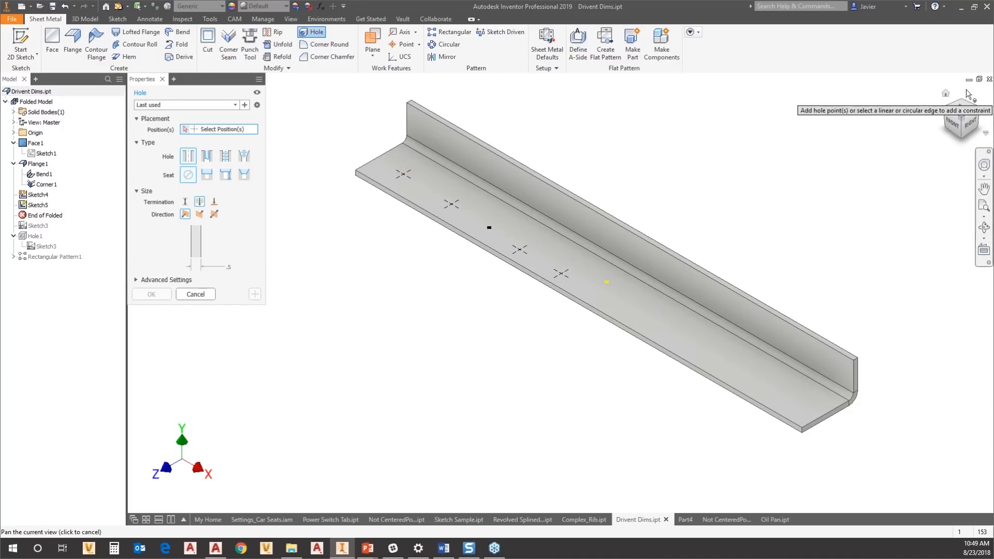
{"action": "left_click", "coordinate": [962, 110]}
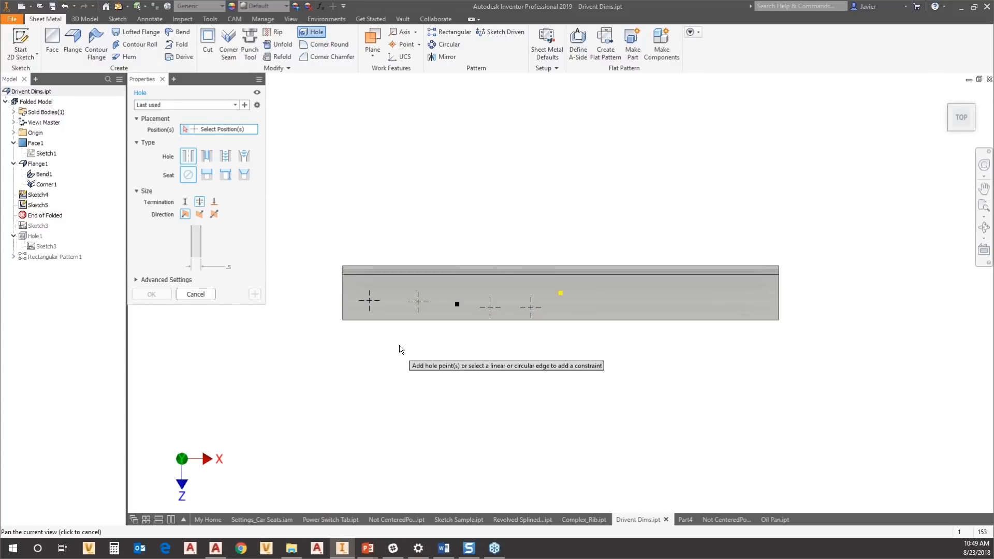
{"action": "mouse_move", "coordinate": [469, 343]}
{"action": "left_mouse_down"}
{"action": "mouse_move", "coordinate": [537, 325]}
{"action": "mouse_move", "coordinate": [554, 299]}
{"action": "left_mouse_up"}
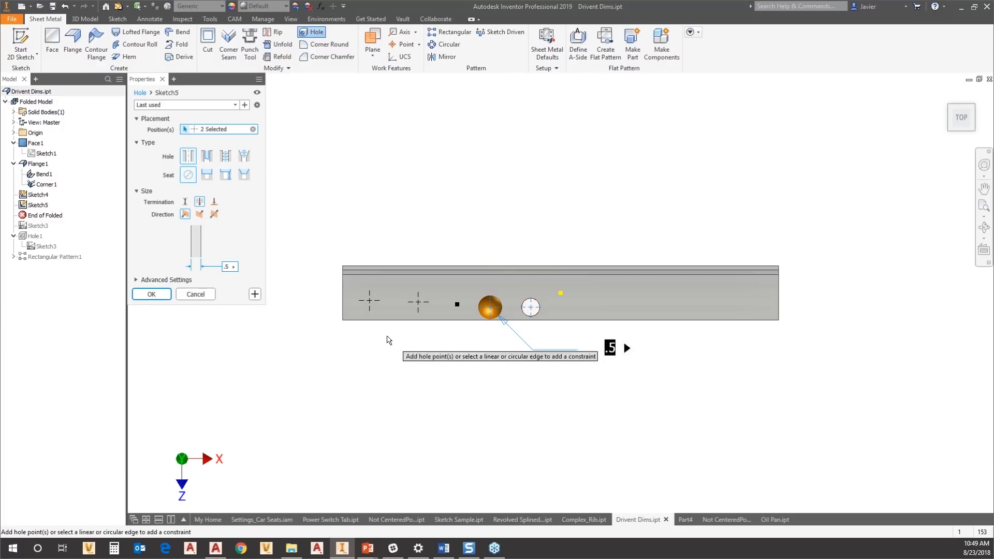
{"action": "left_click_drag", "start_coordinate": [351, 356], "coordinate": [444, 296]}
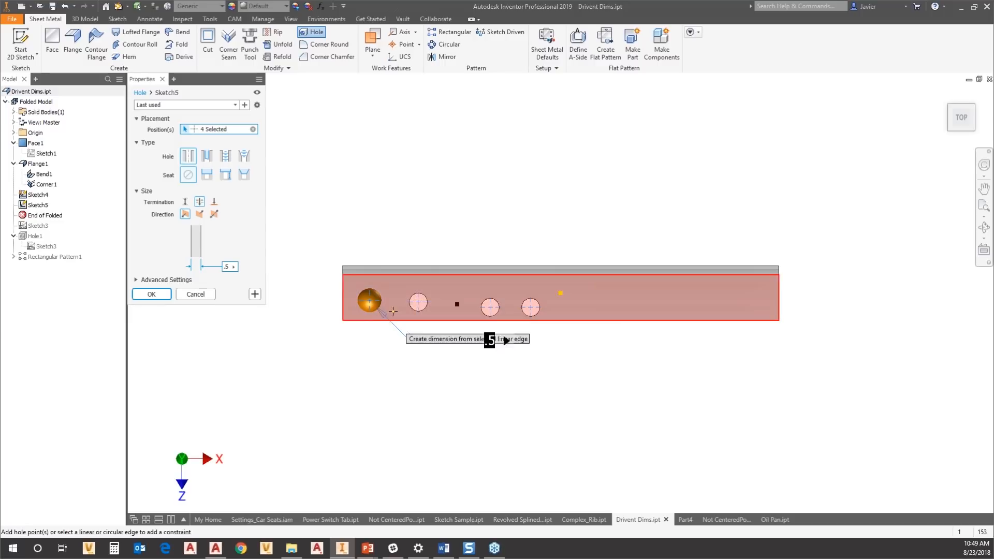
{"action": "key", "text": "Escape"}
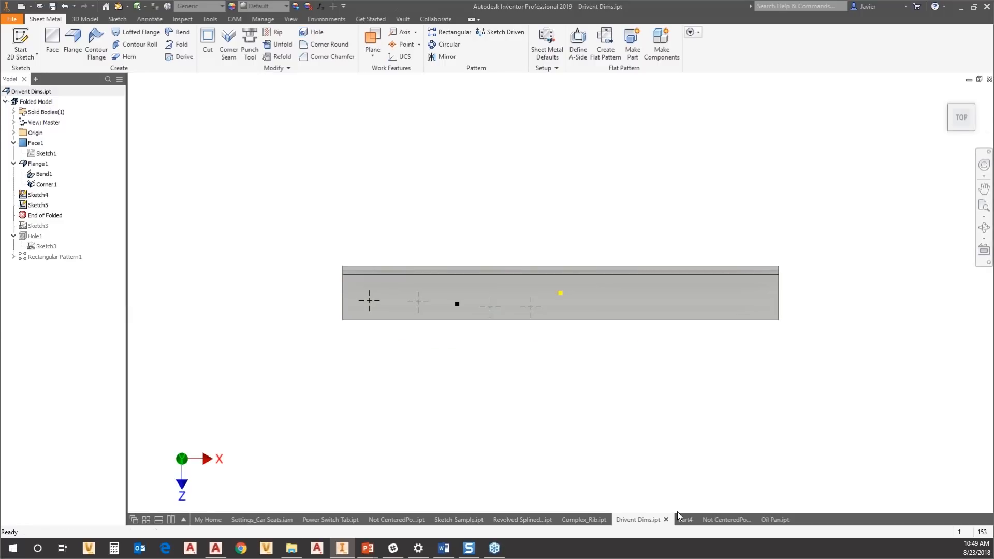
- Switch to Complex_Rib.ipt and start a new 2D sketch on the end face of the central hub
{"action": "left_click", "coordinate": [595, 519]}
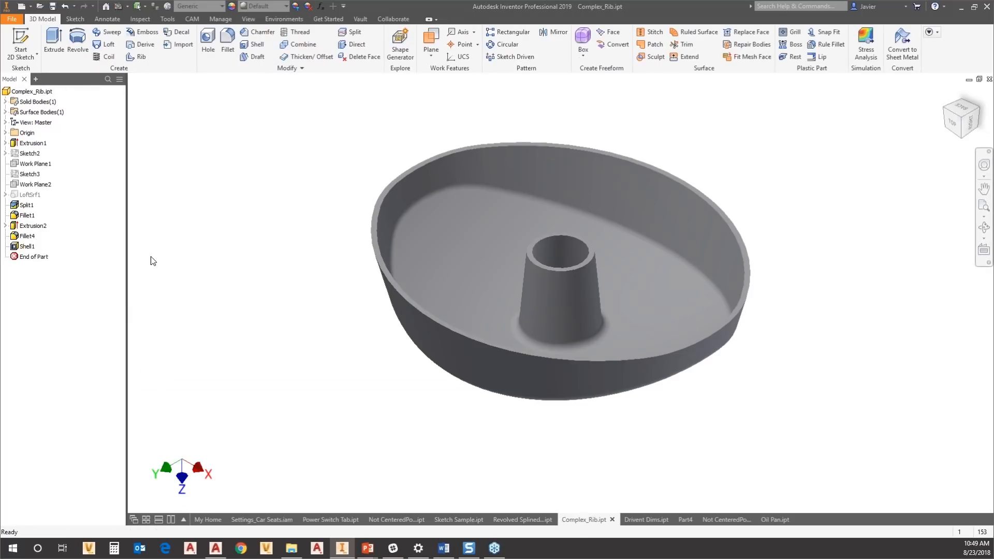
{"action": "left_click", "coordinate": [22, 37]}
{"action": "left_click", "coordinate": [590, 261]}
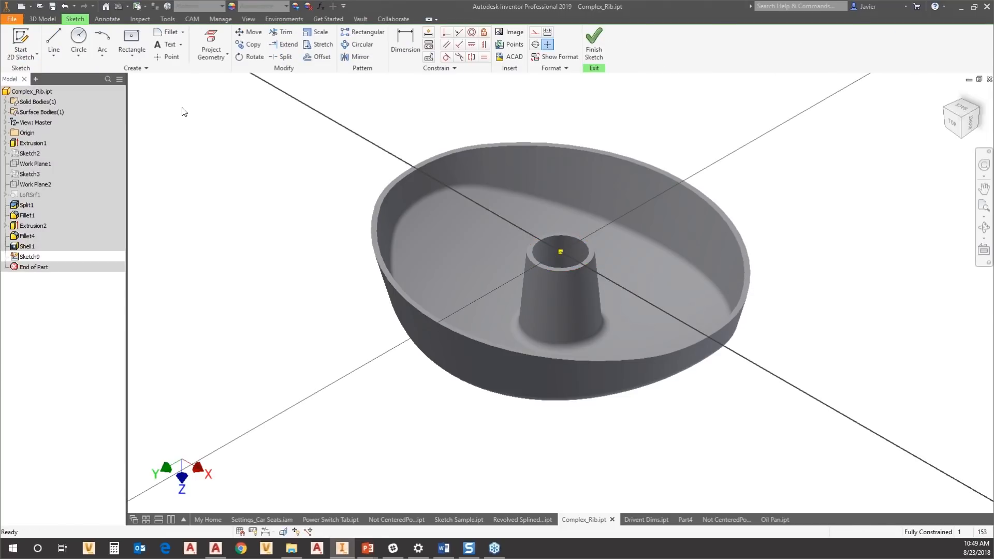
- Place five centre points spread around the central hub, within the oval part's outer wall
{"action": "left_click", "coordinate": [963, 106]}
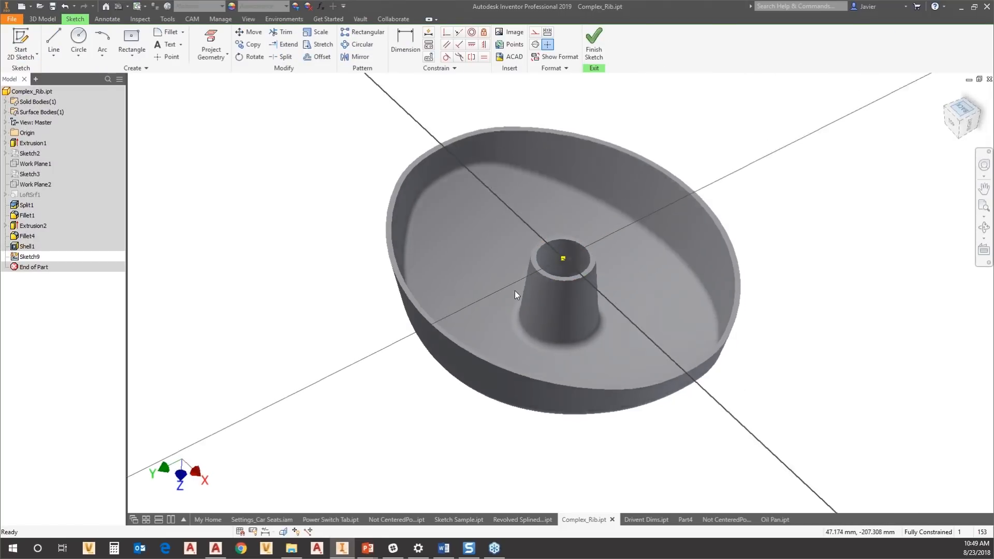
{"action": "left_click", "coordinate": [167, 56]}
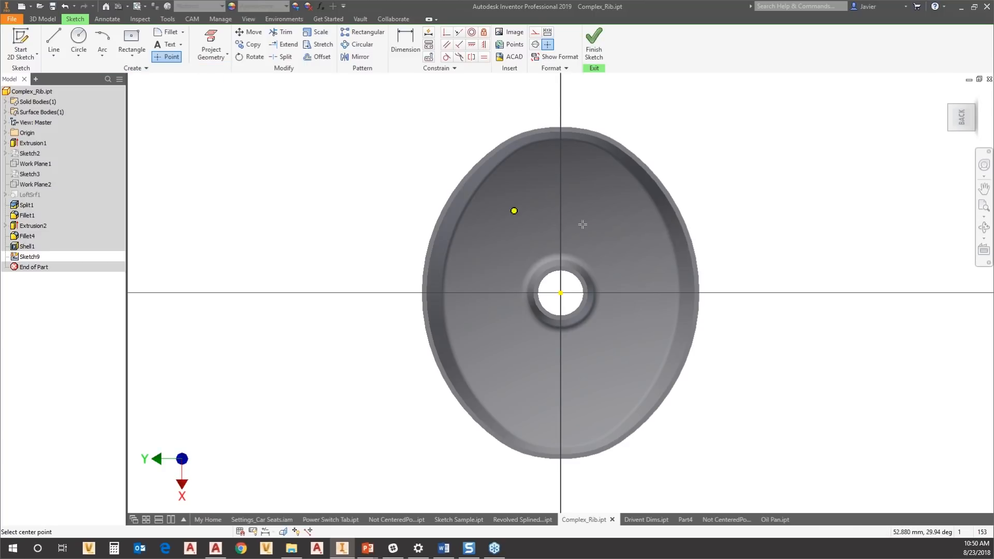
{"action": "left_click", "coordinate": [622, 223]}
{"action": "left_click", "coordinate": [632, 344]}
{"action": "left_click", "coordinate": [487, 368]}
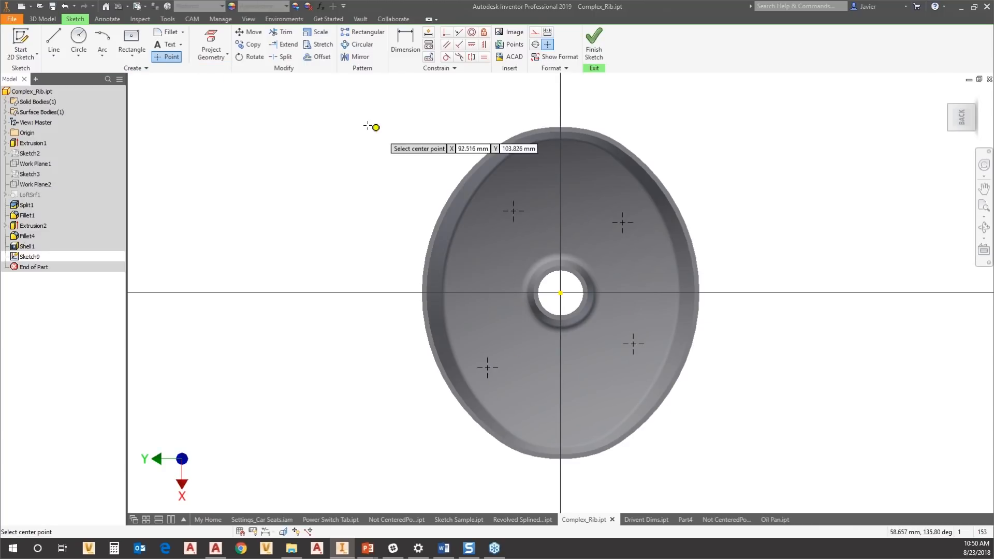
{"action": "left_click", "coordinate": [487, 266]}
{"action": "key", "text": "Escape"}
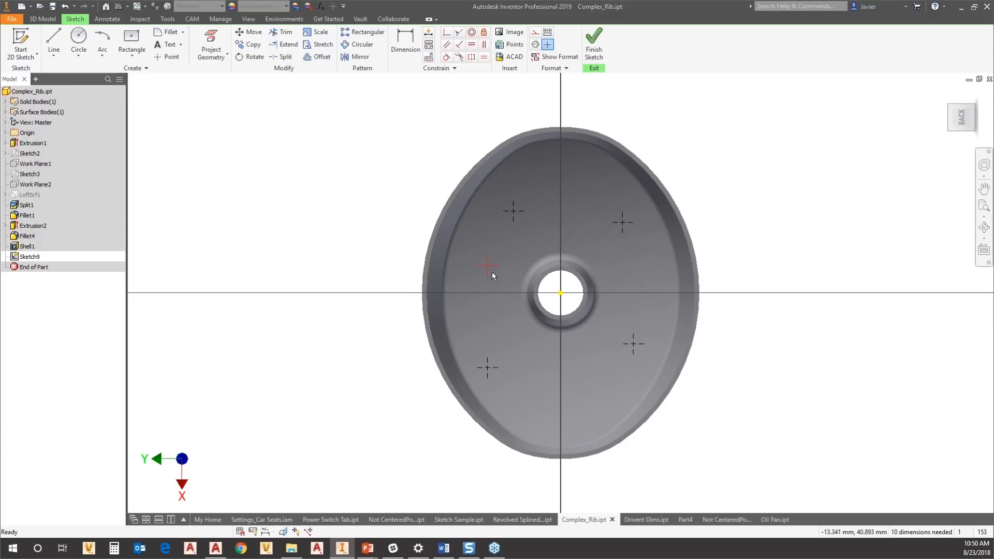
- Convert the fifth centre point, beside the hub, to an ordinary sketch point and finish the sketch
{"action": "left_click", "coordinate": [547, 44]}
{"action": "left_click", "coordinate": [594, 42]}
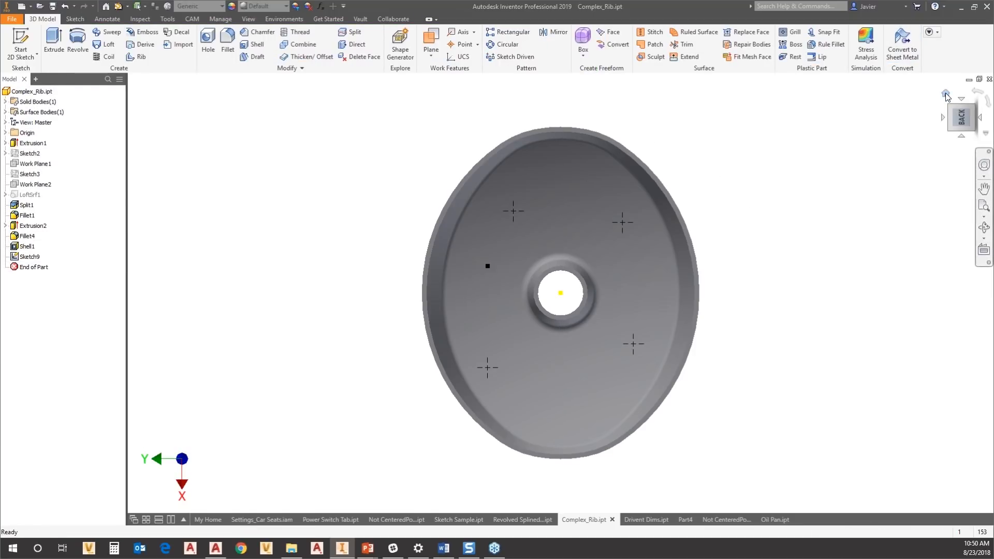
- Create bosses from the new sketch at its four centre points, with 0 mm offset and 0 mm fillet
{"action": "left_click", "coordinate": [946, 96]}
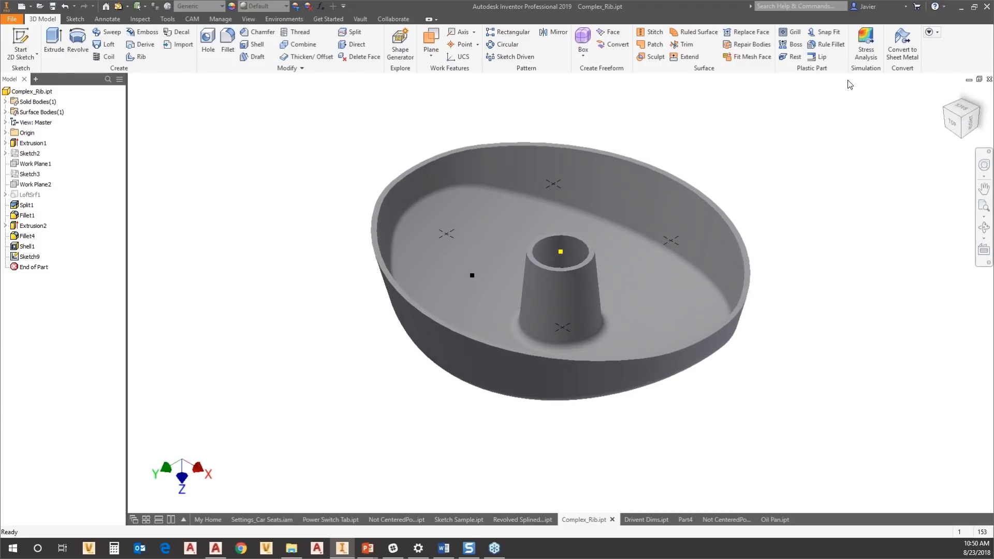
{"action": "left_click", "coordinate": [792, 44]}
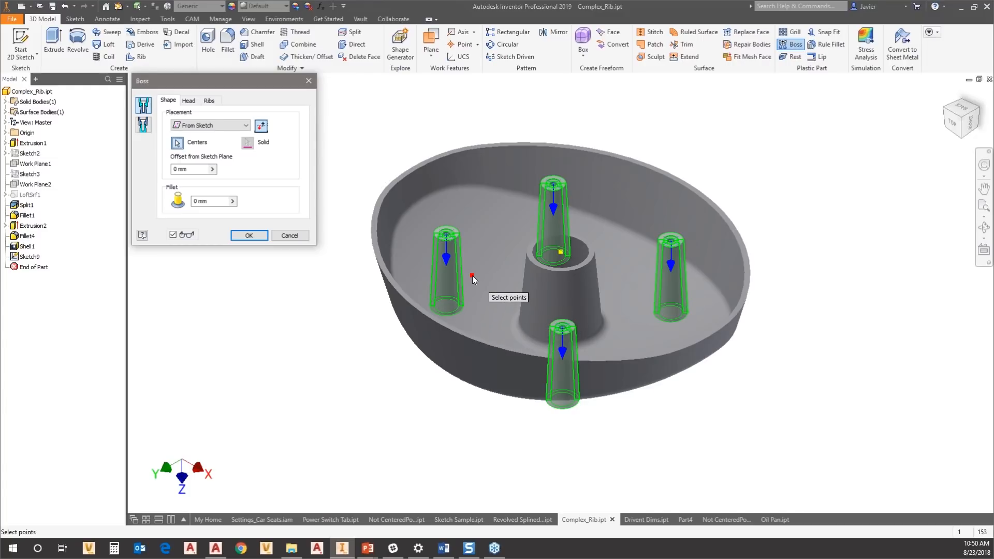
{"action": "left_click", "coordinate": [248, 235]}
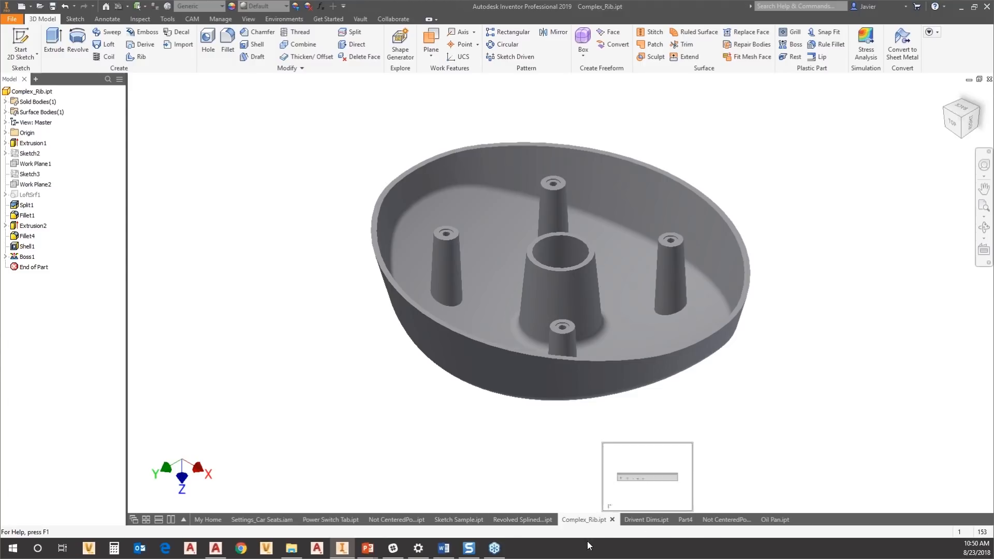
- Close Drivent Dims.ipt without saving its changes and reopen it from the Models folder
{"action": "left_click", "coordinate": [651, 521]}
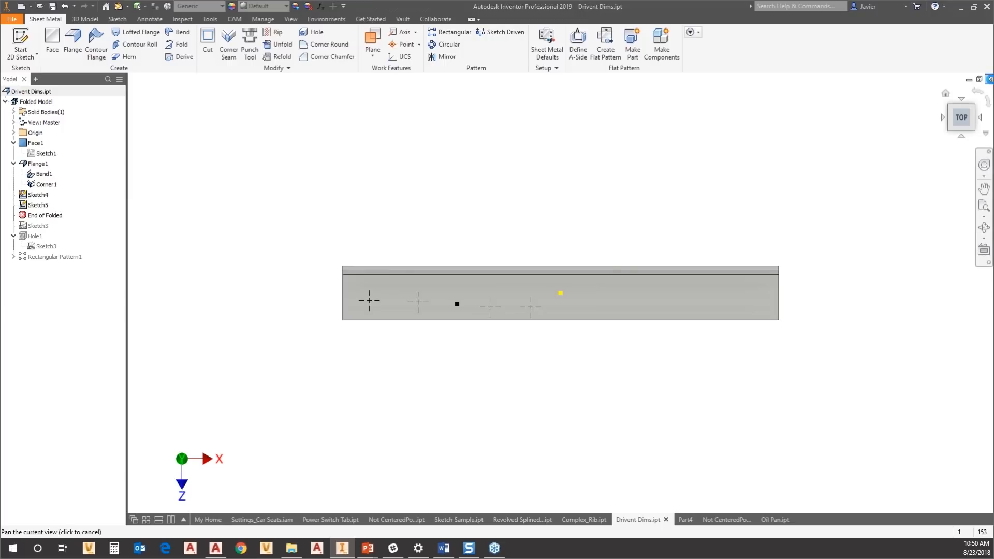
{"action": "left_click", "coordinate": [990, 79]}
{"action": "left_click", "coordinate": [466, 291]}
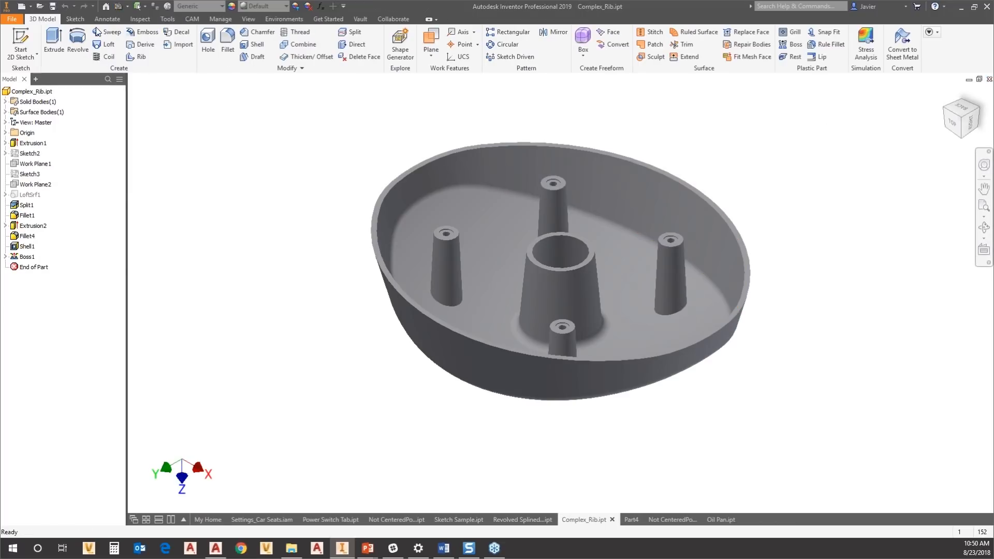
{"action": "key", "text": "ctrl+o"}
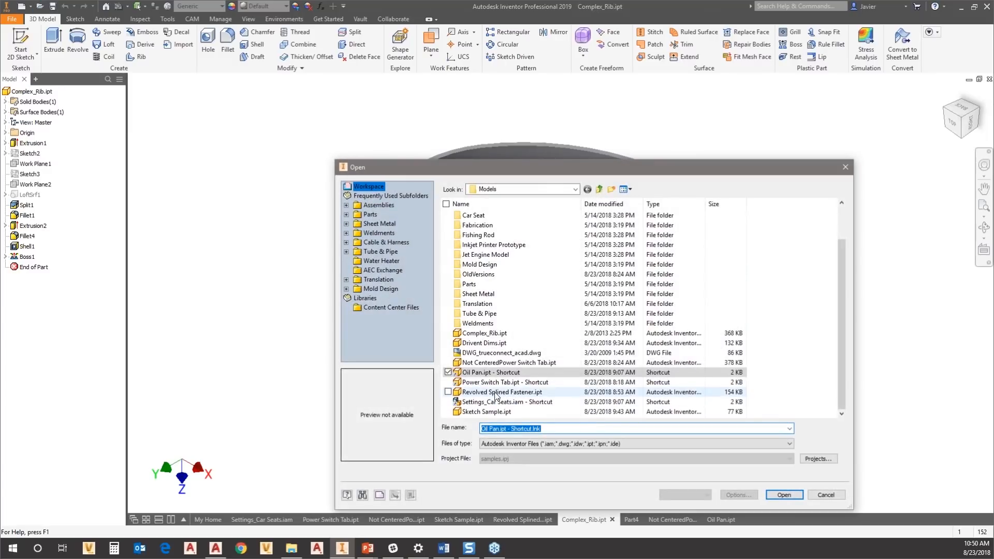
{"action": "double_click", "coordinate": [487, 343]}
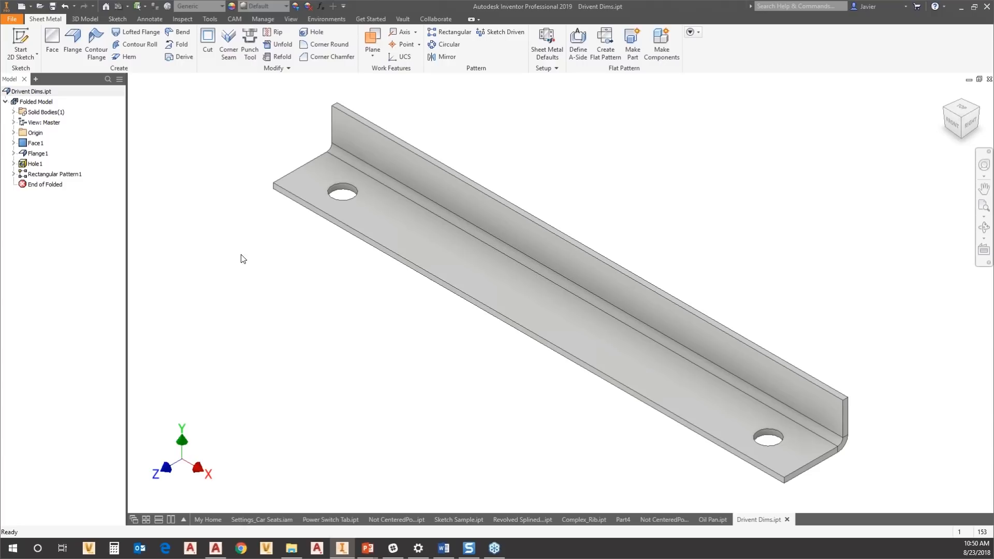
- Open the sketch under Hole1 for editing
{"action": "left_click", "coordinate": [14, 164]}
{"action": "double_click", "coordinate": [48, 174]}
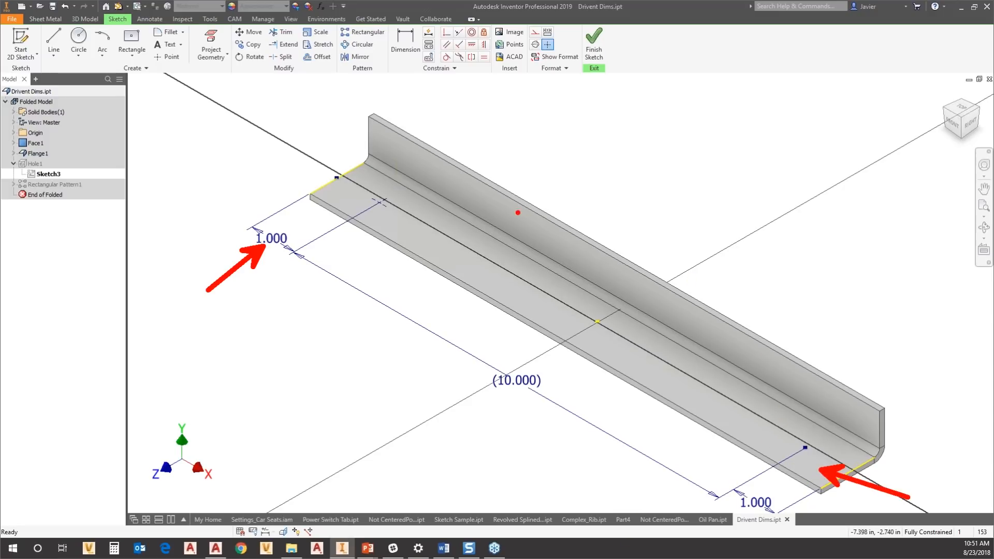
- Try to add another linear dimension between the two hole location points
{"action": "left_click", "coordinate": [961, 108]}
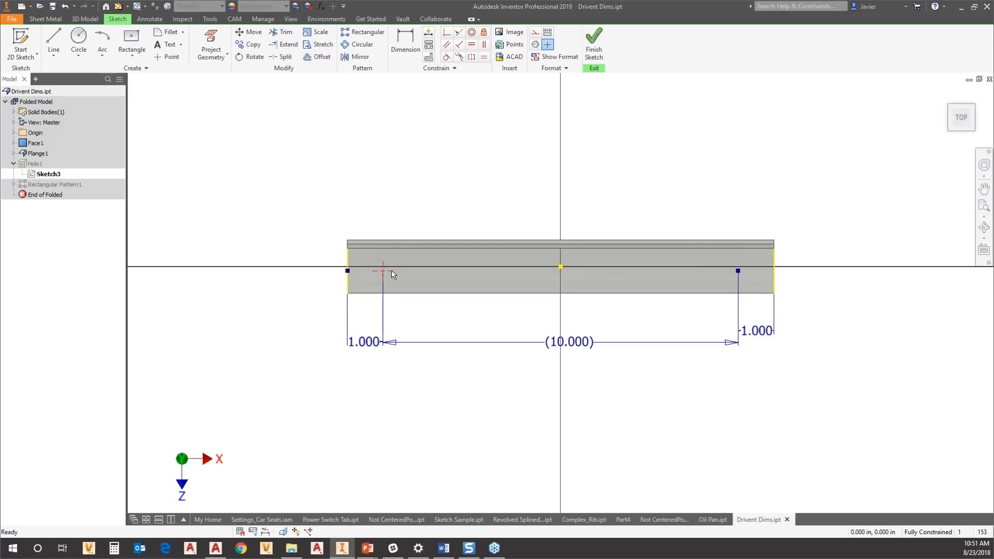
{"action": "key", "text": "d"}
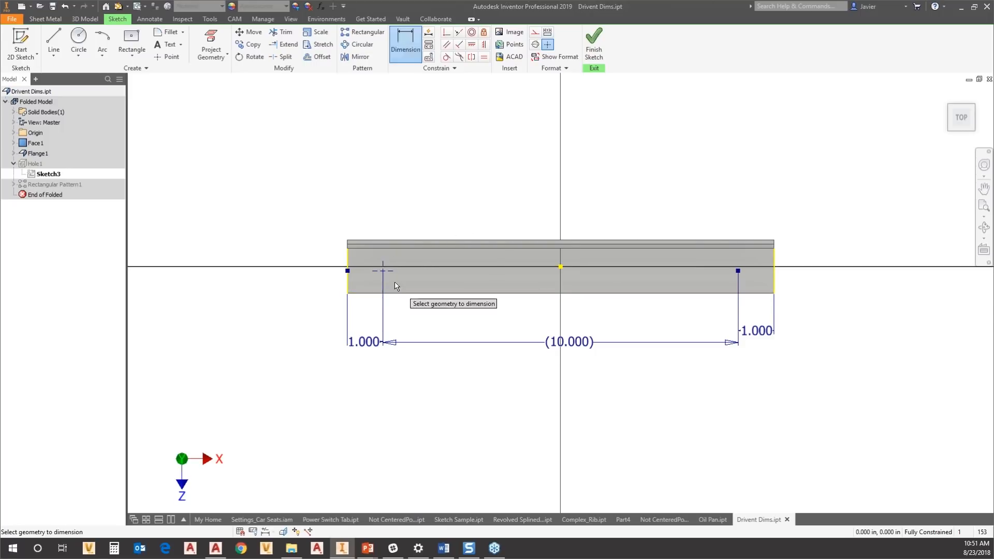
{"action": "left_click", "coordinate": [738, 270]}
{"action": "left_click", "coordinate": [542, 202]}
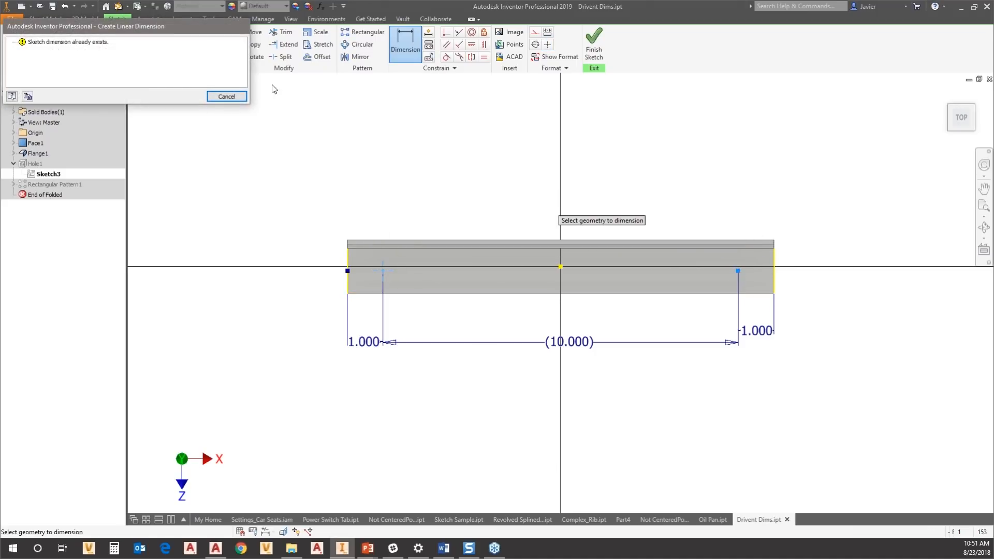
{"action": "mouse_move", "coordinate": [188, 16]}
{"action": "left_mouse_down"}
{"action": "mouse_move", "coordinate": [663, 121]}
{"action": "mouse_move", "coordinate": [623, 106]}
{"action": "left_mouse_up"}
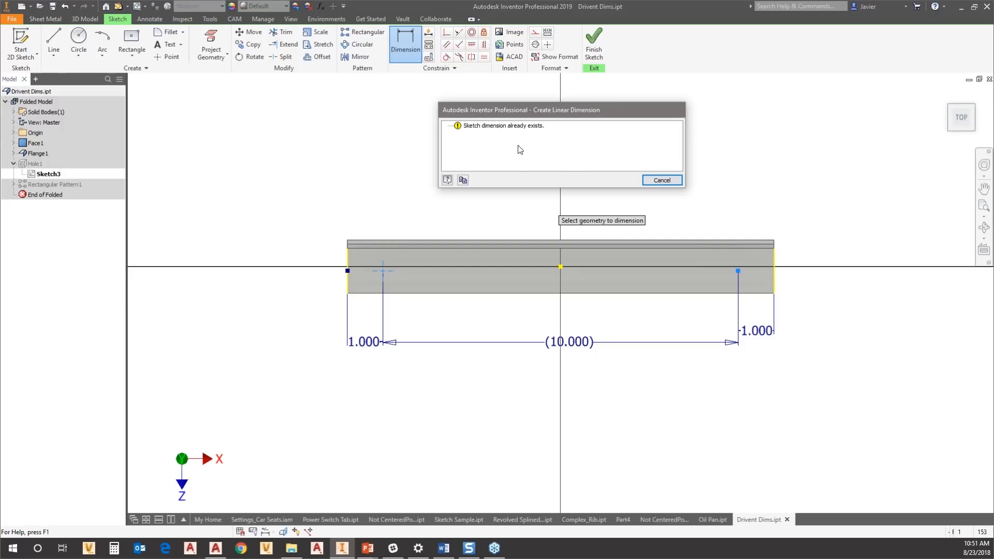
{"action": "key", "text": "Escape"}
{"action": "key", "text": "Escape"}
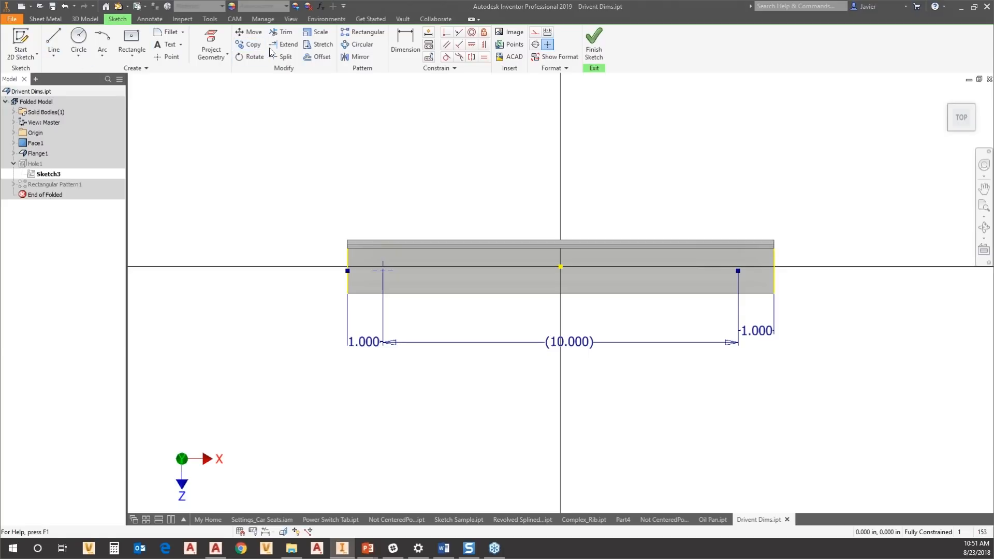
- Dimension the projected end edge of the flat face next to the sketch point, accepting it as a driven dimension
{"action": "left_click", "coordinate": [405, 42]}
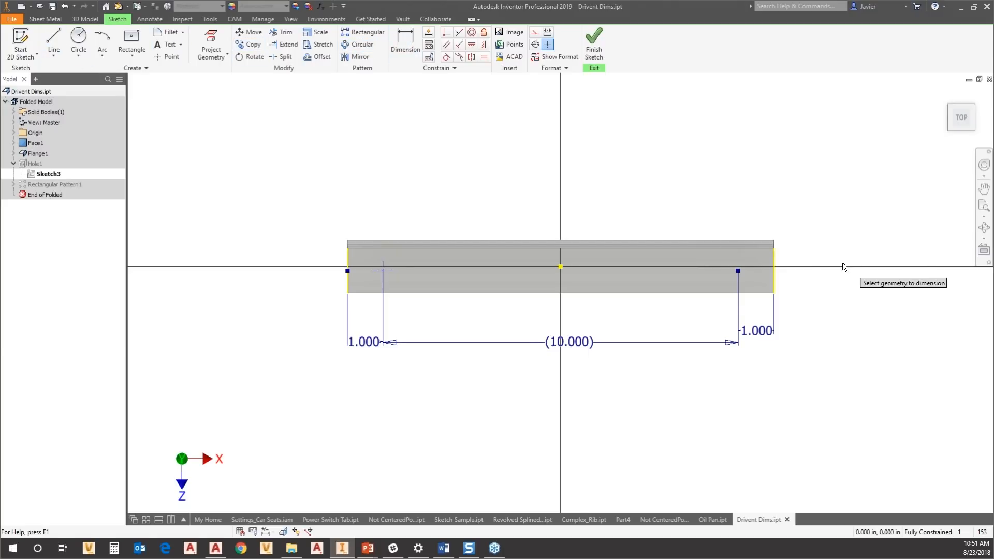
{"action": "left_click", "coordinate": [774, 282]}
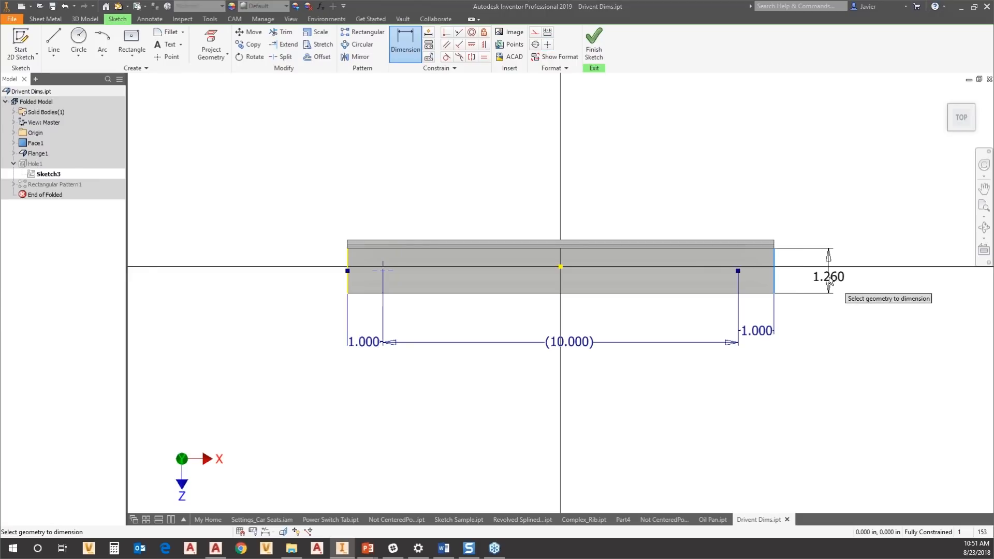
{"action": "left_click", "coordinate": [831, 282]}
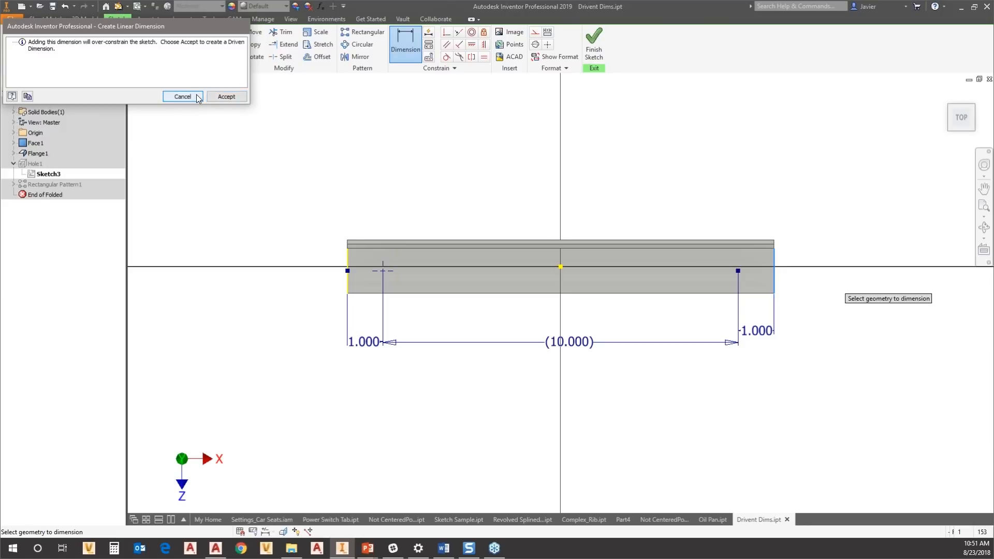
{"action": "left_click", "coordinate": [225, 98]}
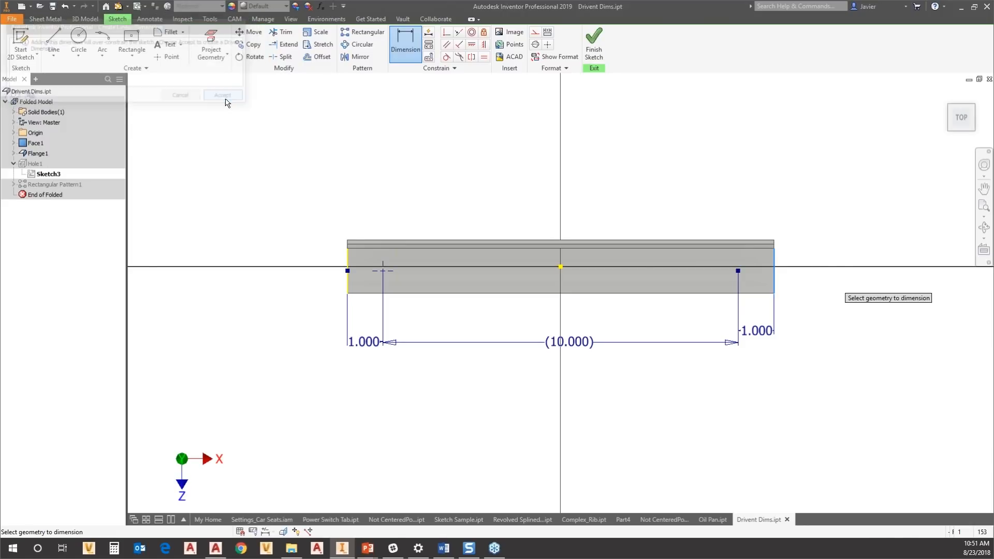
- Delete the driven dimension on the flat face's end edge
{"action": "left_click", "coordinate": [829, 278]}
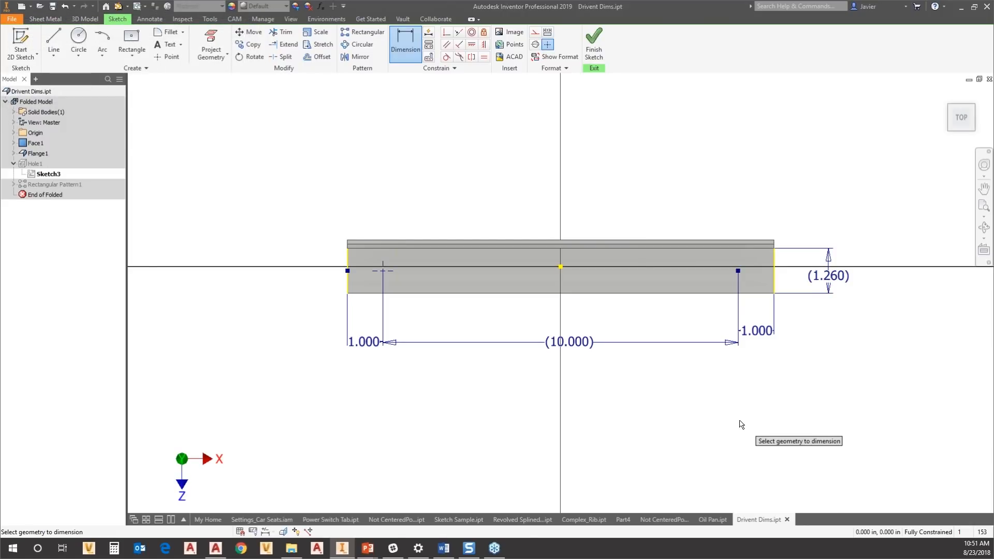
{"action": "key", "text": "Escape"}
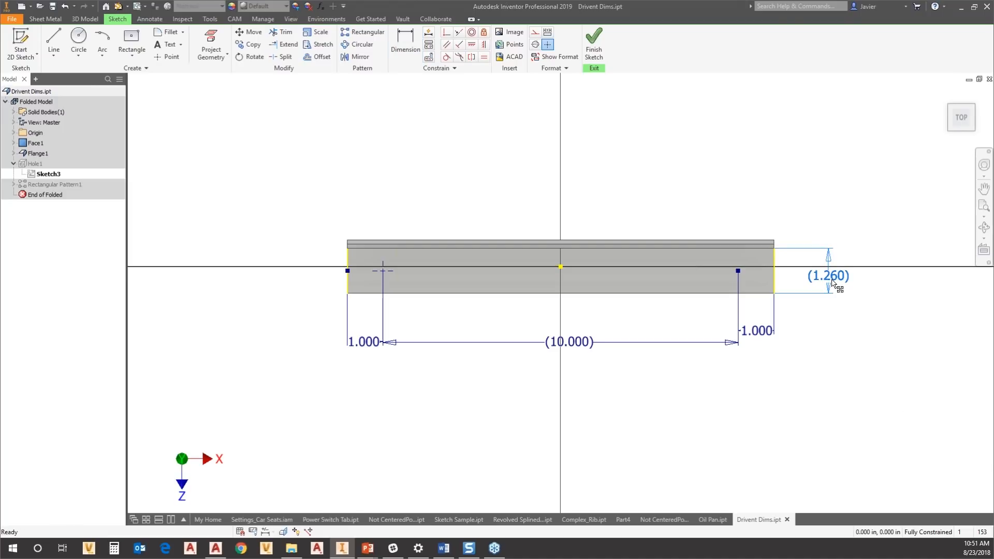
{"action": "key", "text": "Delete"}
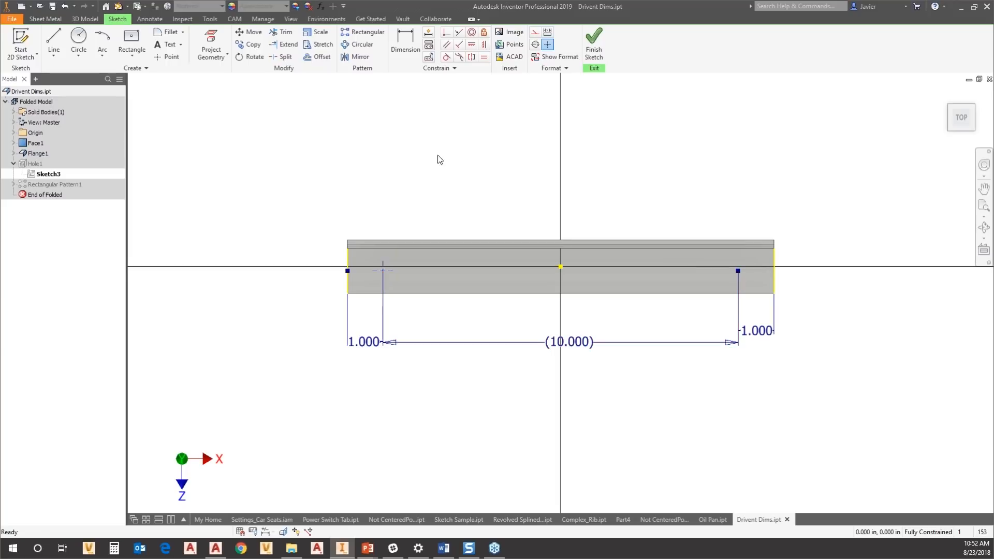
- Review the part's model, reference and user parameters, including Start_End and Max_Spacing
{"action": "left_click", "coordinate": [320, 6]}
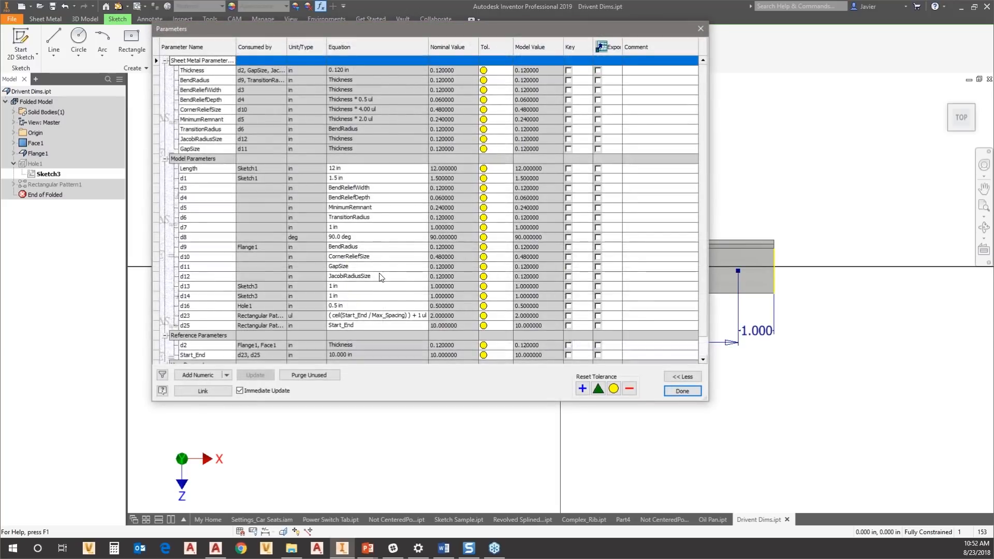
{"action": "scroll", "coordinate": [381, 277], "scroll_direction": "down", "scroll_amount": 1}
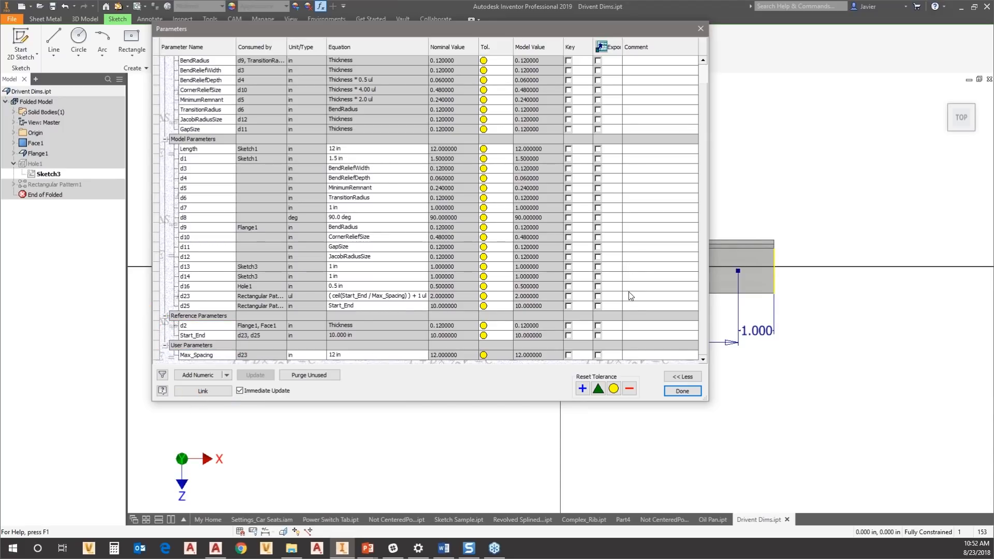
{"action": "left_click", "coordinate": [677, 394]}
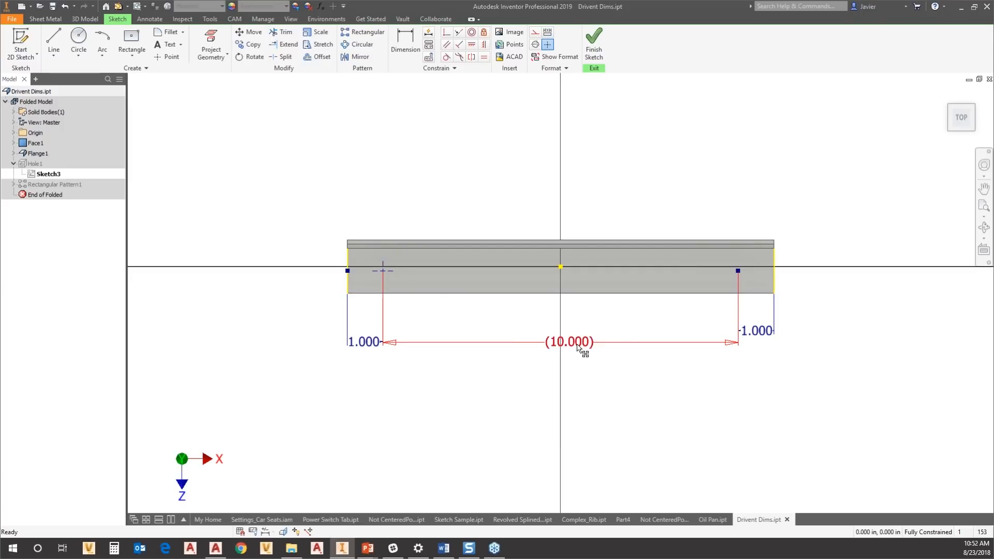
- Finish the hole sketch and review the count and distance expressions of the rectangular hole pattern without changing them
{"action": "left_click", "coordinate": [595, 41]}
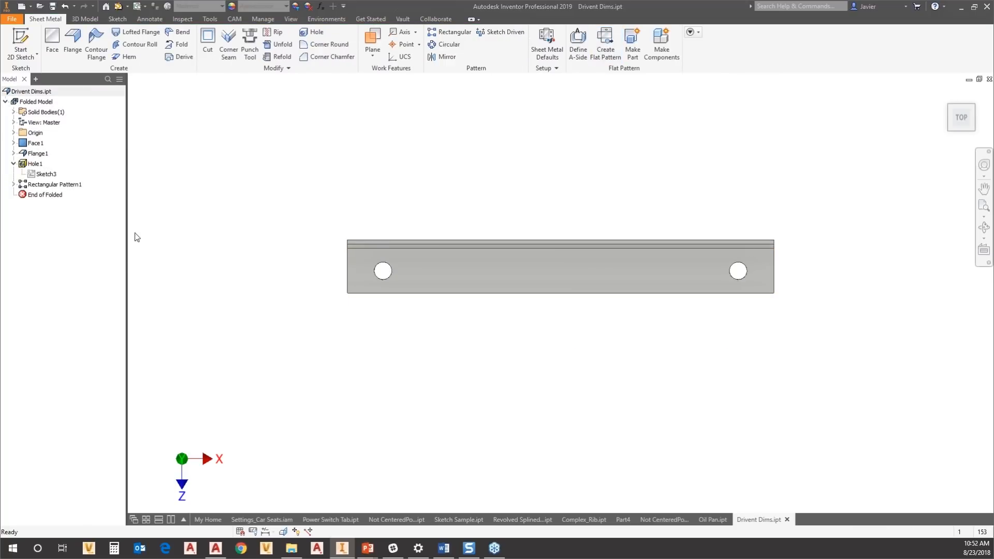
{"action": "right_click", "coordinate": [32, 190]}
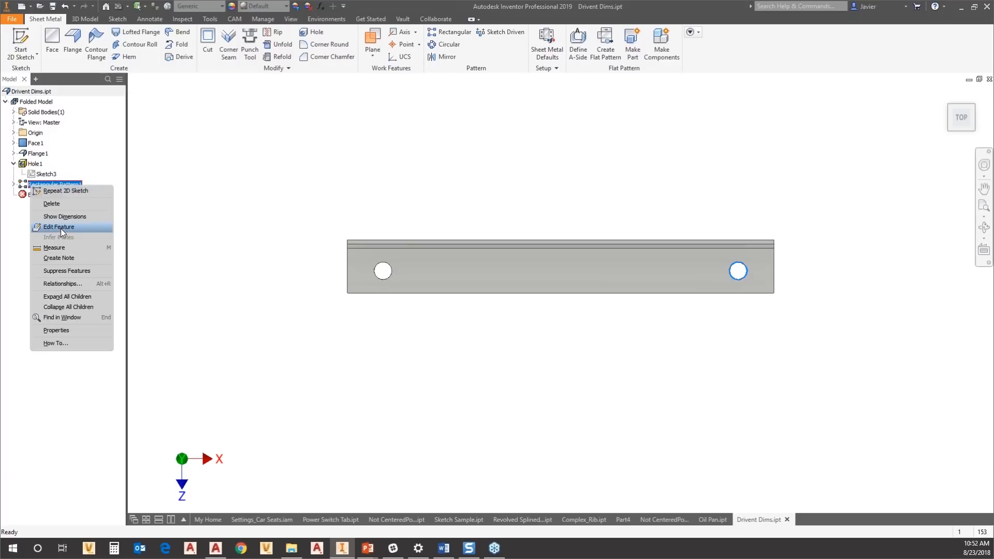
{"action": "left_click", "coordinate": [61, 229]}
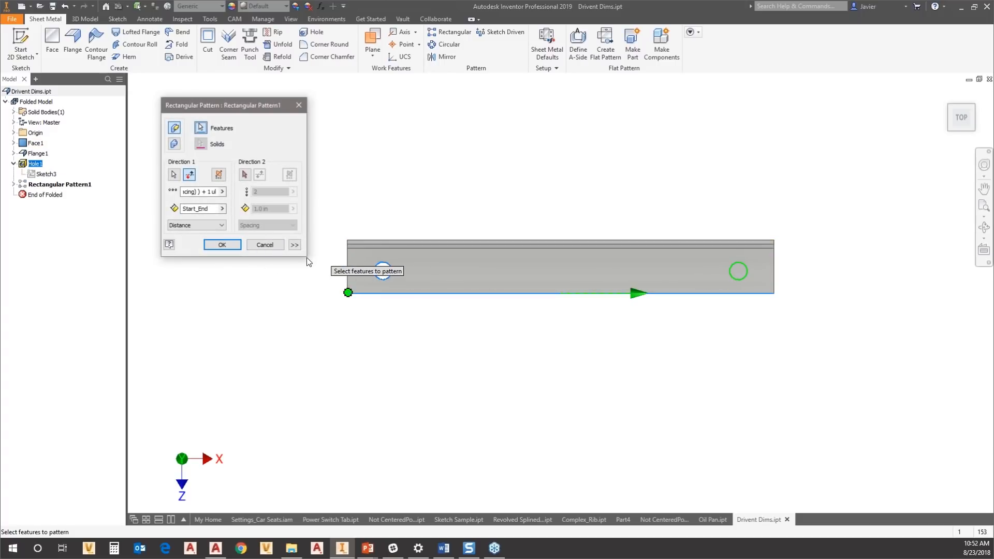
{"action": "left_click", "coordinate": [184, 192]}
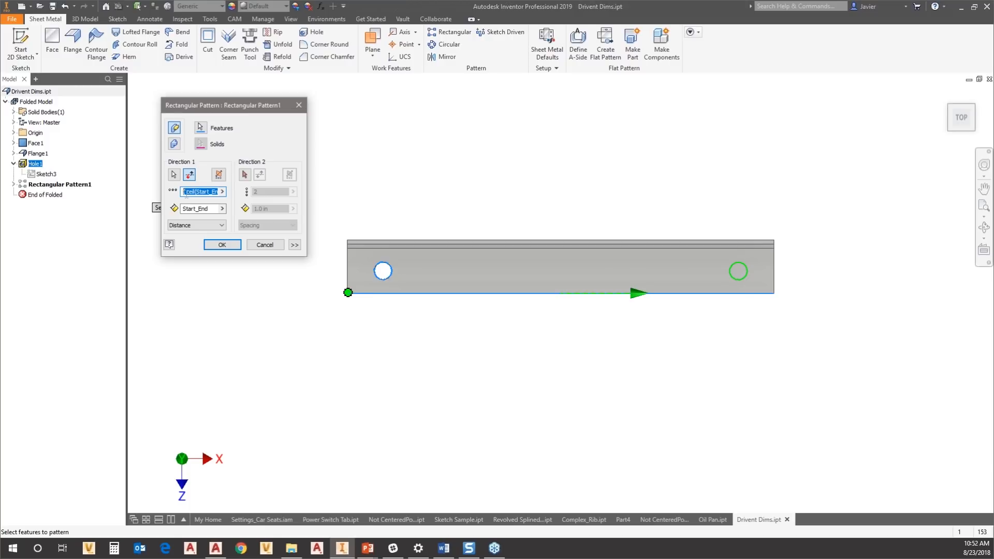
{"action": "left_click", "coordinate": [186, 208]}
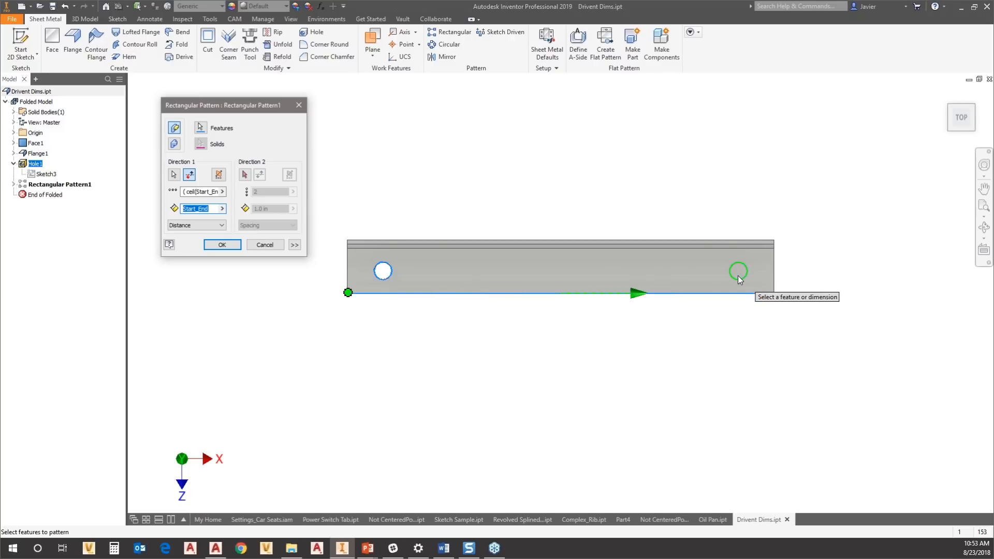
{"action": "left_click", "coordinate": [265, 244]}
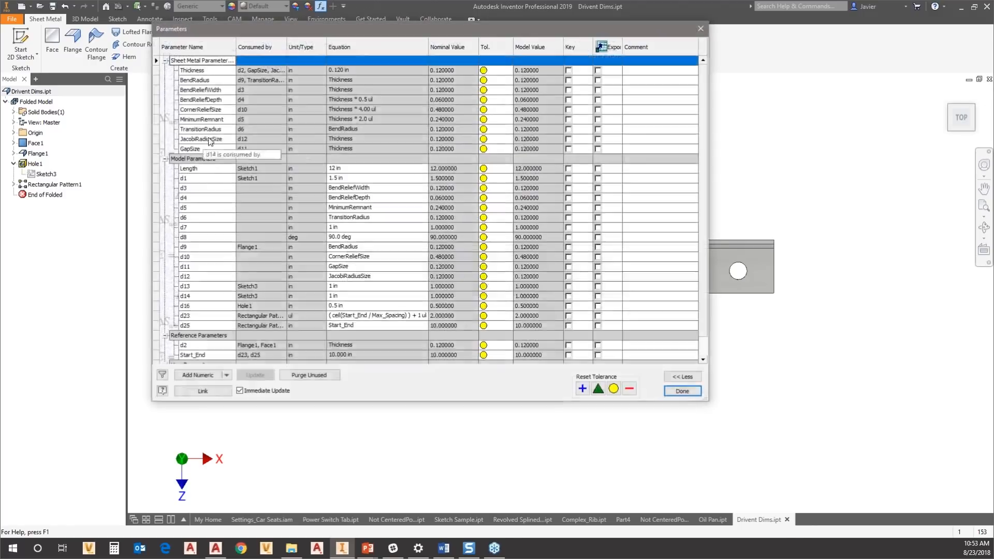
- Set the part's Length model parameter to 18 in
{"action": "left_click", "coordinate": [189, 168]}
{"action": "left_click", "coordinate": [356, 168]}
{"action": "type", "text": "18"}
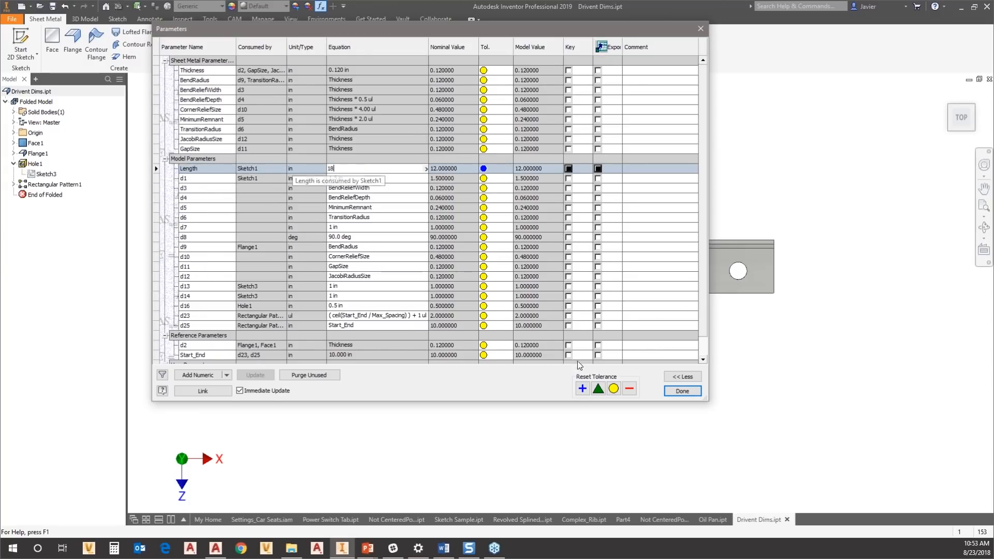
{"action": "left_click", "coordinate": [680, 393]}
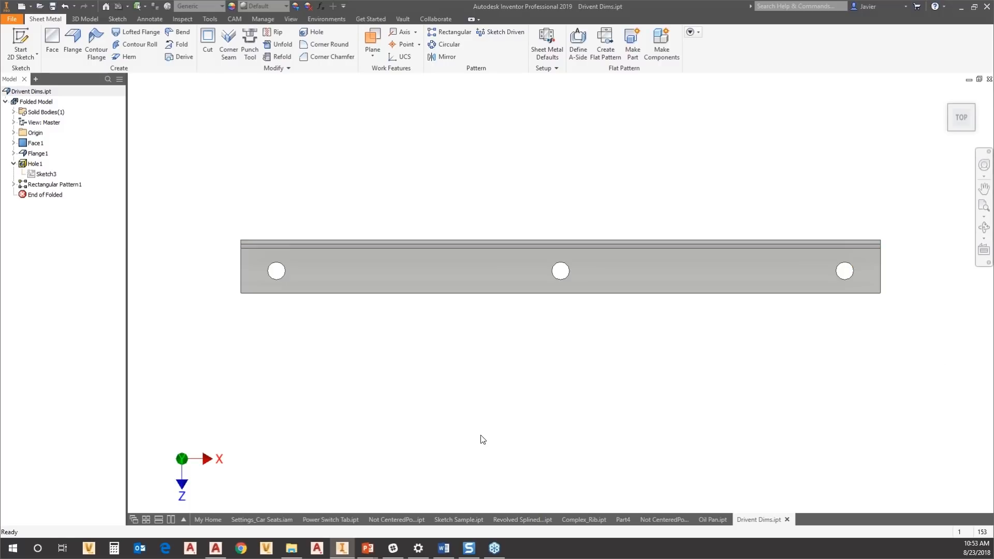
- Examine the Max_Spacing user parameter in the parameter list, leaving Length and Max_Spacing unchanged
{"action": "left_click", "coordinate": [322, 9]}
{"action": "left_click", "coordinate": [348, 168]}
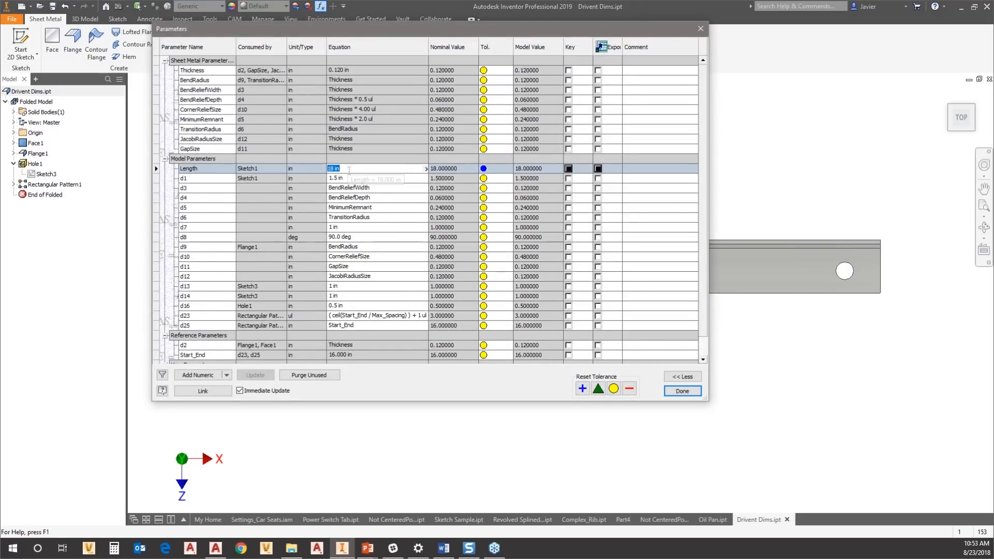
{"action": "type", "text": "3"}
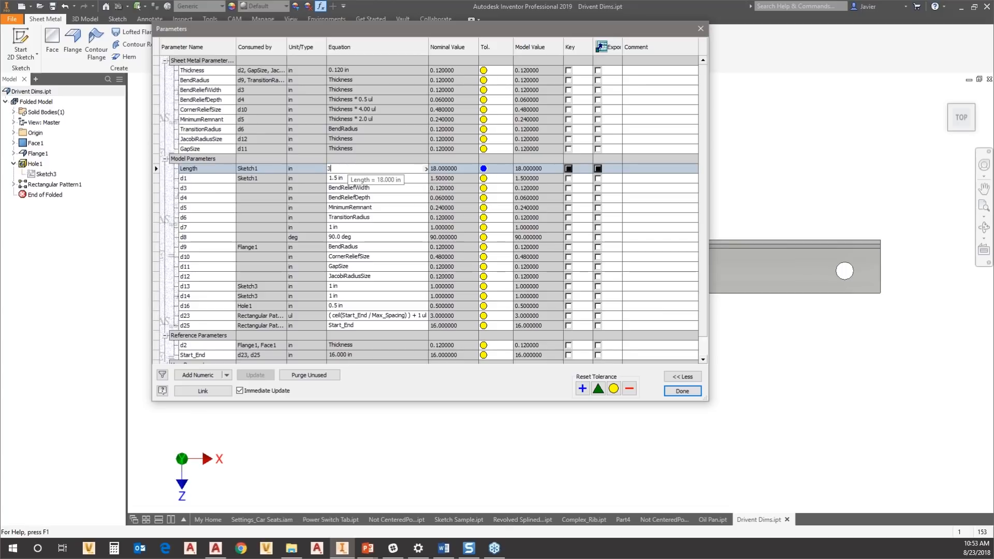
{"action": "scroll", "coordinate": [356, 266], "scroll_direction": "down", "scroll_amount": 2}
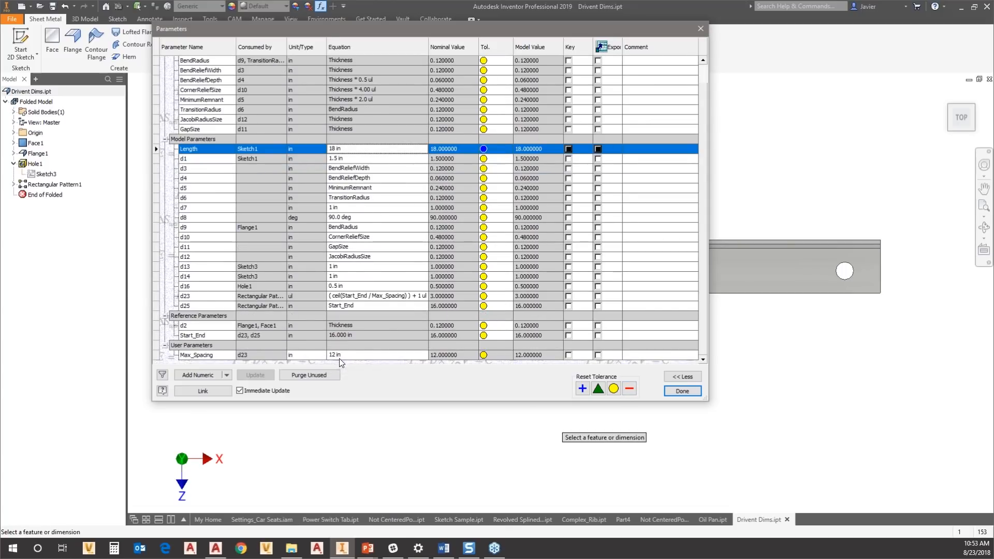
{"action": "left_click", "coordinate": [340, 357]}
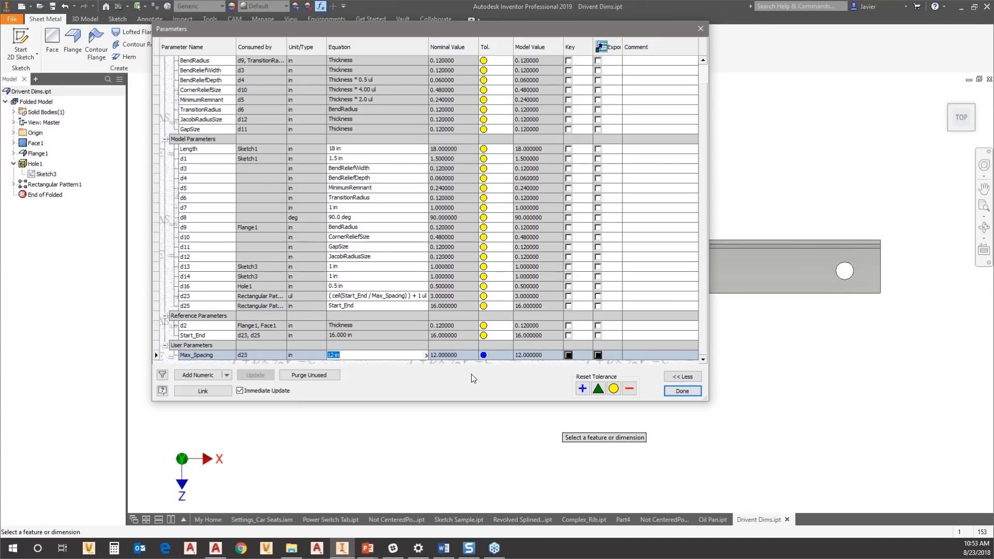
{"action": "left_click", "coordinate": [682, 391]}
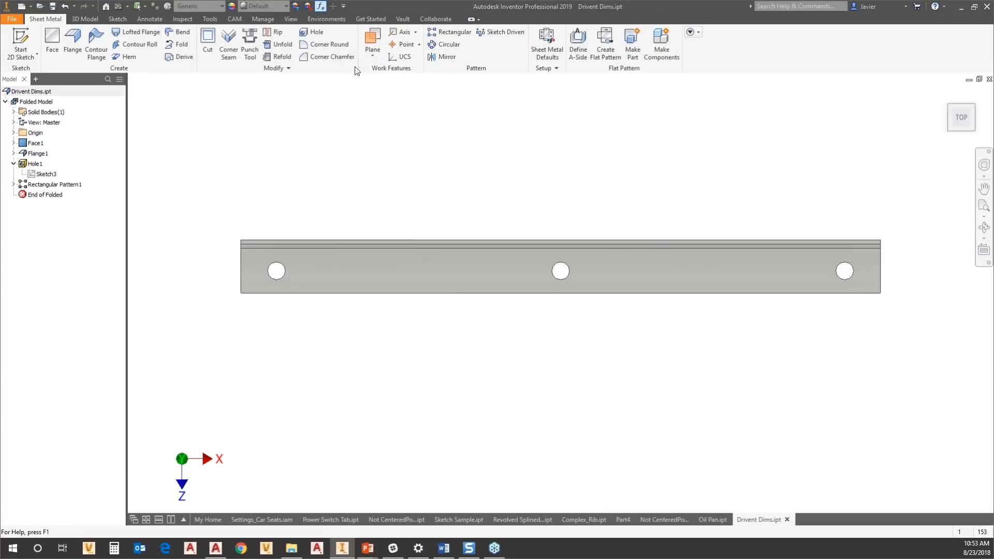
- Set the Length model parameter to 34 in and inspect the hole pattern along the lengthened part
{"action": "left_click", "coordinate": [321, 5]}
{"action": "left_click", "coordinate": [347, 167]}
{"action": "type", "text": "34"}
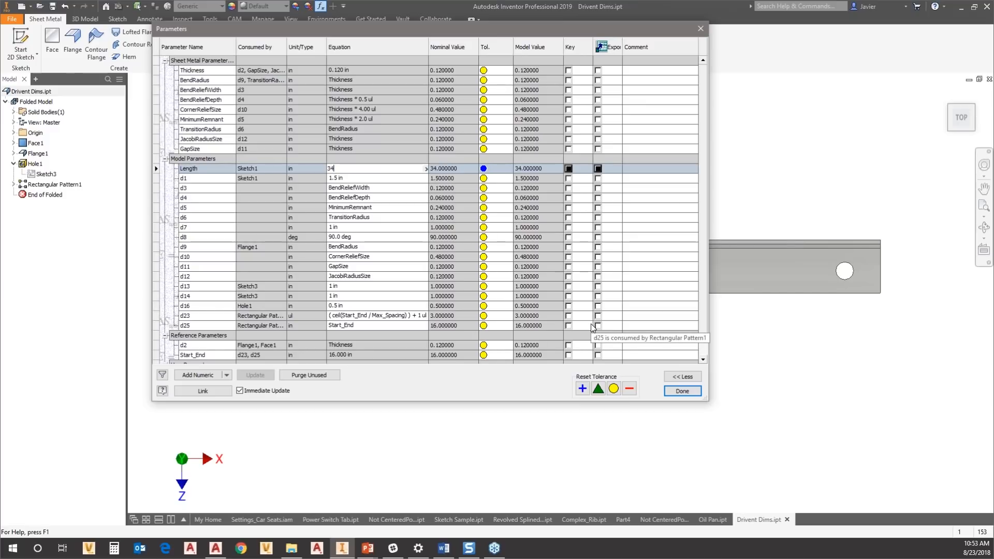
{"action": "key", "text": "Return"}
{"action": "left_click", "coordinate": [682, 391]}
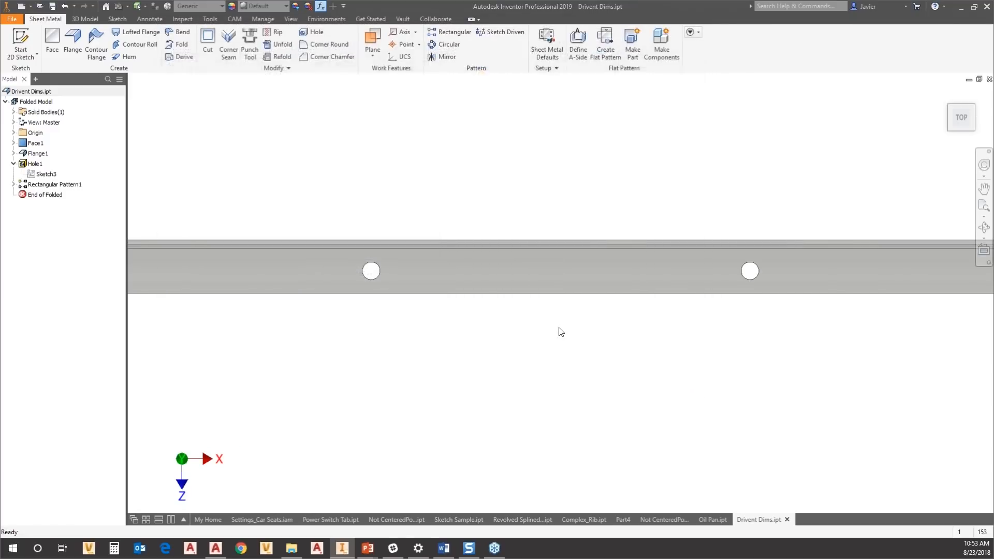
{"action": "scroll", "coordinate": [557, 329], "scroll_direction": "down", "scroll_amount": 5}
{"action": "scroll", "coordinate": [385, 330], "scroll_direction": "up", "scroll_amount": 3}
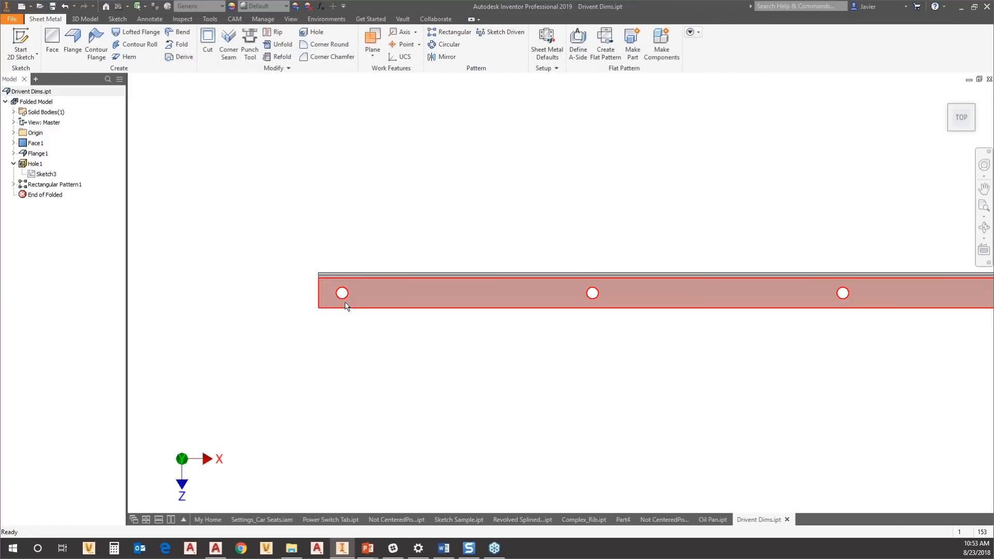
{"action": "middle_click_drag", "start_coordinate": [692, 384], "coordinate": [451, 371]}
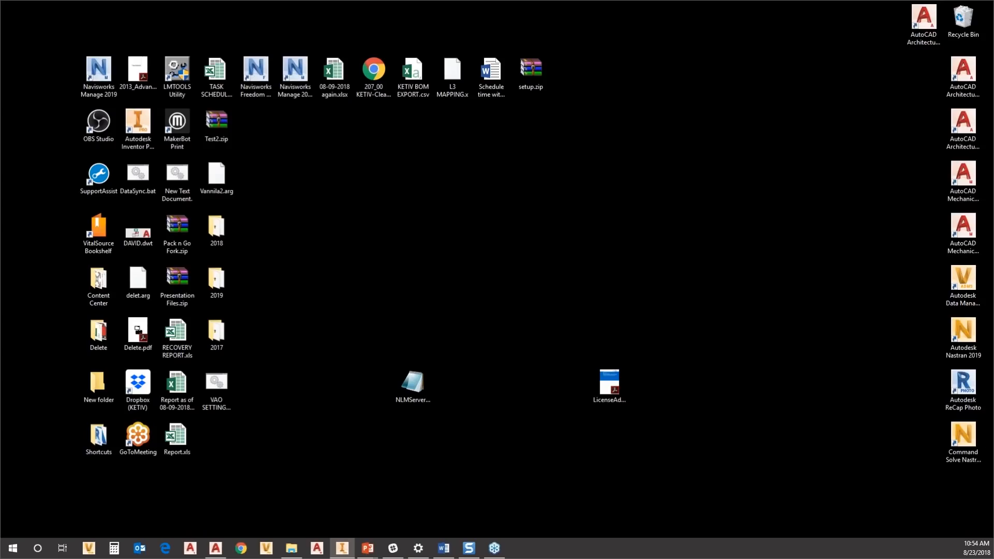
- Switch to the presentation slideshow and advance to the Time Saving Tips slide
{"action": "key", "text": "alt+Tab"}
{"action": "left_click", "coordinate": [576, 465]}
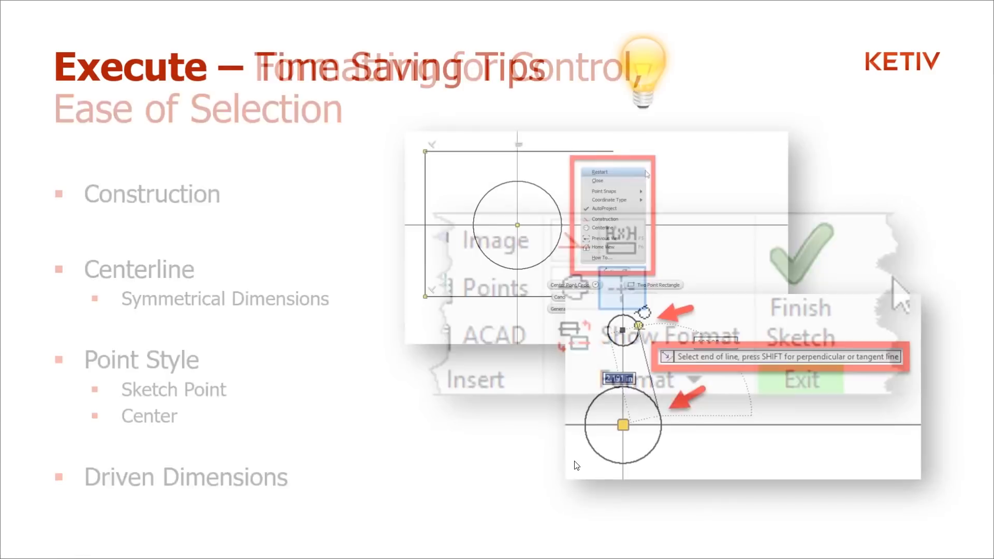